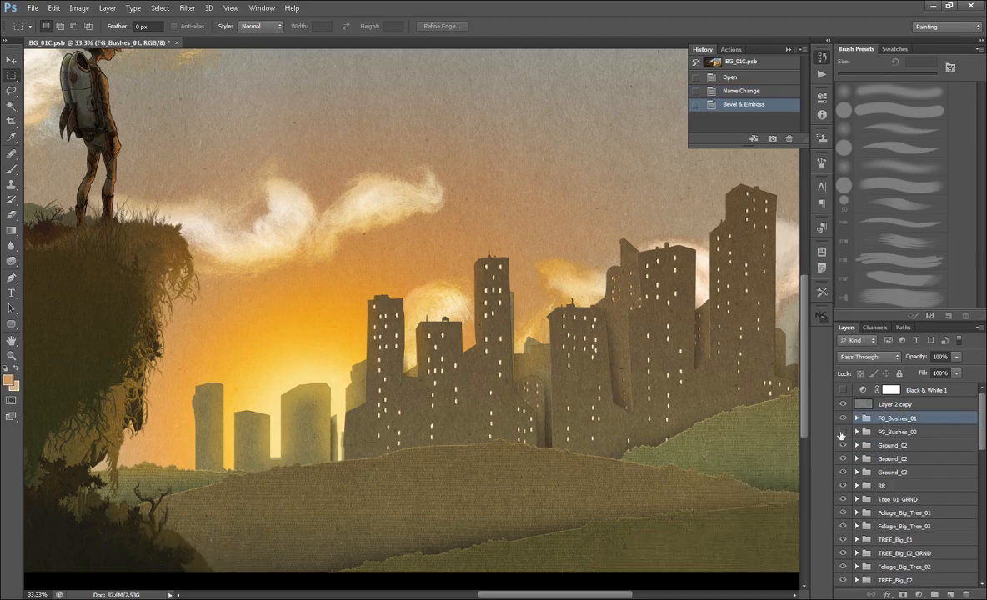
# - Show the FG_Bushes_02 group and duplicate it as FG_Bushes_03, placed directly beneath the original
pyautogui.click(842, 432)
pyautogui.rightClick(905, 431)
pyautogui.click(921, 207)
pyautogui.click(595, 186)
pyautogui.moveTo(917, 432); pyautogui.dragTo(920, 450)
# - Lasso the unwanted bush area and clear it from the masks of Color Fill 52 and Group 23 in FG_Bushes_03
pyautogui.click(857, 445)
pyautogui.press('l')
pyautogui.moveTo(173, 282)
pyautogui.mouseDown()
pyautogui.moveTo(576, 530)
pyautogui.moveTo(166, 288)
pyautogui.mouseUp()
pyautogui.press('Delete')
pyautogui.click(899, 495)
pyautogui.press('Delete')
# - Adjust the Bevel & Emboss effect of Color Fill 52 and deselect the lassoed area
pyautogui.doubleClick(914, 481)
pyautogui.click(700, 302)
pyautogui.click(871, 178)
pyautogui.hotkey('ctrl', 'd')
pyautogui.hotkey('ctrl', '+')
pyautogui.moveTo(783, 542); pyautogui.dragTo(621, 434)
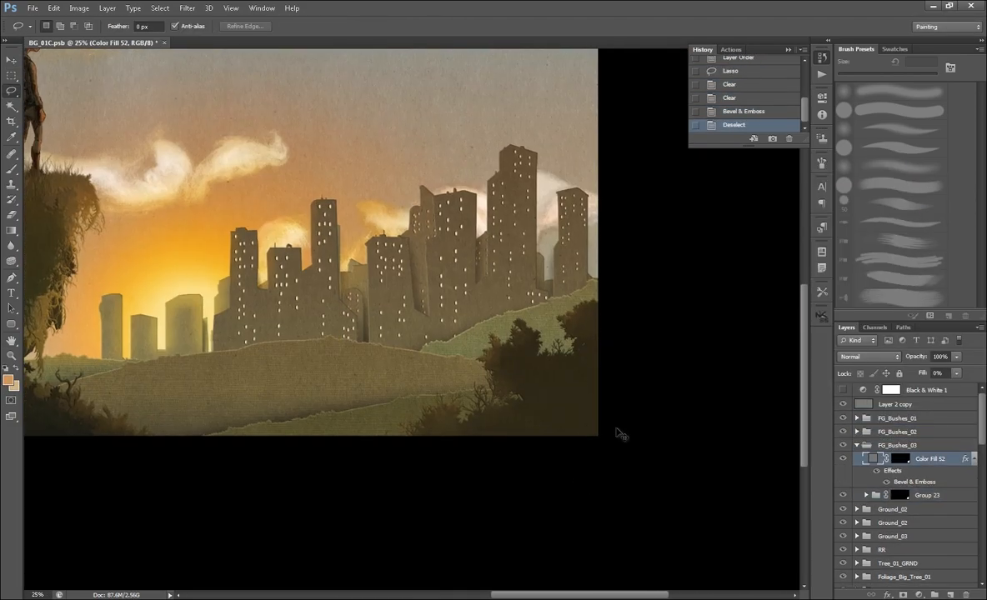
pyautogui.hotkey('ctrl', '0')
pyautogui.hotkey('ctrl', '+')
pyautogui.hotkey('ctrl', '+')
pyautogui.moveTo(304, 308); pyautogui.dragTo(667, 515)
# - Open White_Green_Grassy_Threads.bmp and White_Yellow_Grassy_Threads.bmp from the textiles folder
pyautogui.hotkey('ctrl', 'o')
pyautogui.doubleClick(510, 244)
pyautogui.moveTo(912, 308); pyautogui.dragTo(912, 375)
pyautogui.doubleClick(491, 462)
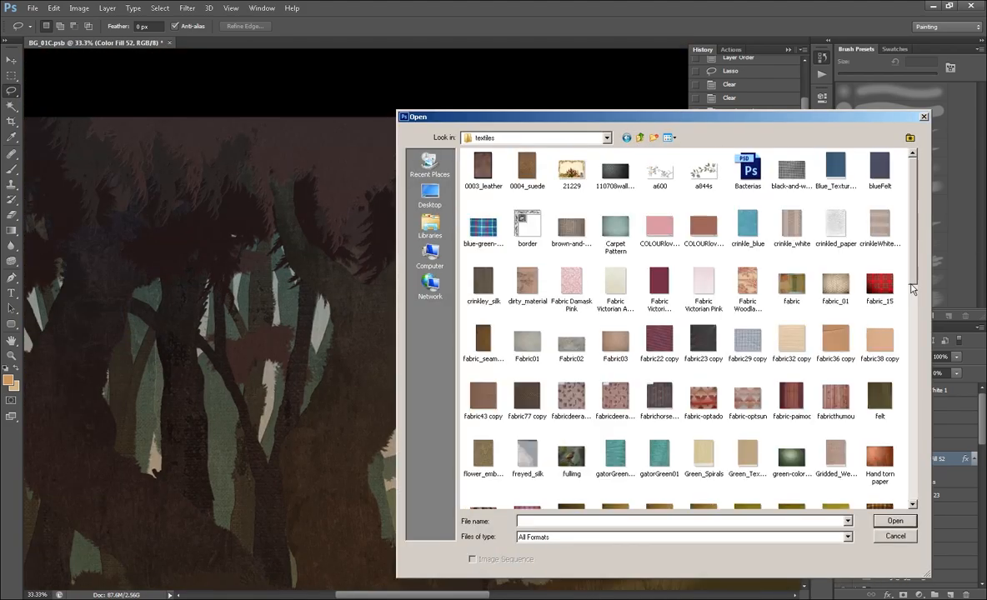
pyautogui.moveTo(913, 285); pyautogui.dragTo(912, 475)
pyautogui.click(835, 445)
pyautogui.click(664, 448)
pyautogui.click(893, 521)
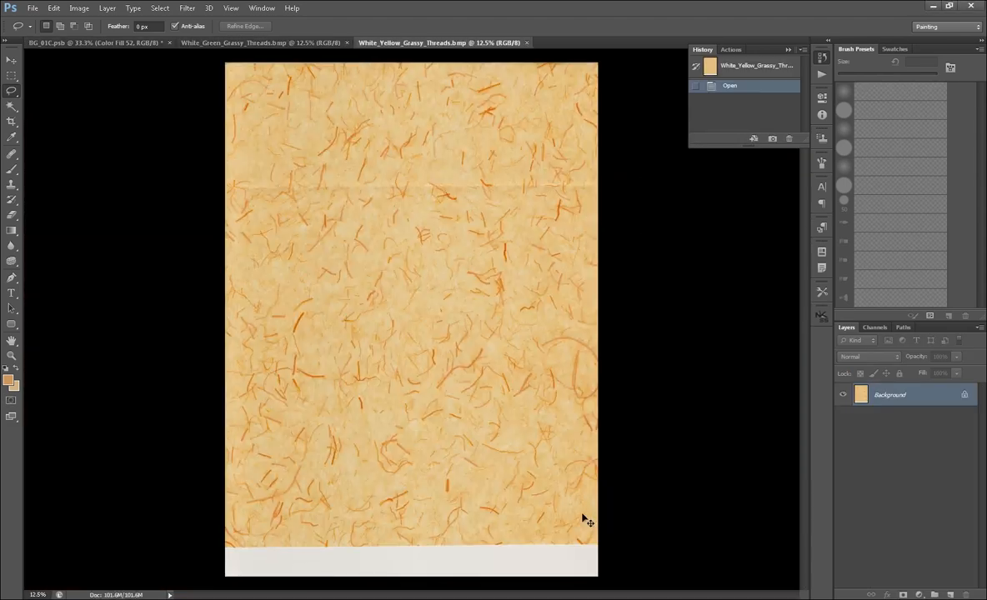
# - Copy the entire grassy-threads texture and paste it into Group 22 of the upper Ground_02 group, directly below Layer 42
pyautogui.hotkey('ctrl', 'a')
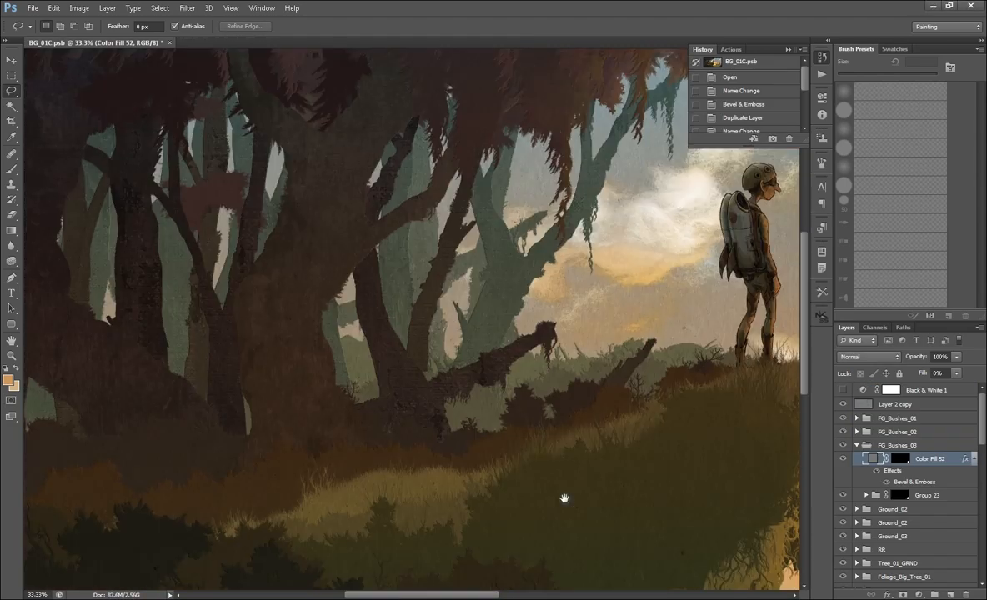
pyautogui.scroll(-3, 908, 466)
pyautogui.moveTo(984, 444); pyautogui.dragTo(985, 425)
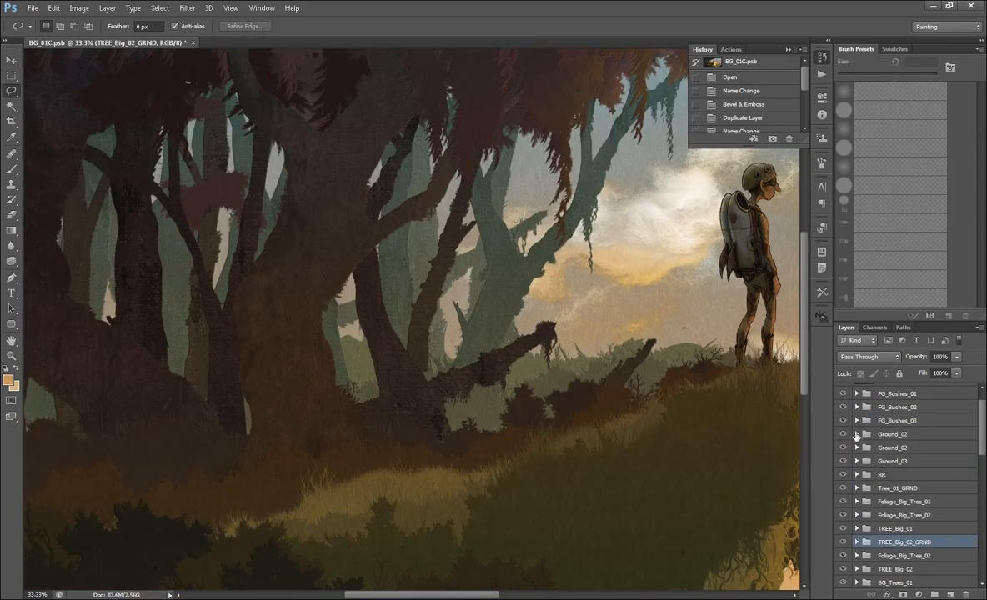
pyautogui.click(856, 434)
pyautogui.click(866, 484)
pyautogui.click(907, 498)
pyautogui.hotkey('ctrl', 'v')
pyautogui.moveTo(878, 499); pyautogui.dragTo(879, 518)
# - Rotate the pasted texture 90° and scale it to 64.47% so that it covers the cliff ground
pyautogui.hotkey('ctrl', 't')
pyautogui.hotkey('ctrl', '-')
pyautogui.hotkey('ctrl', '-')
pyautogui.hotkey('ctrl', '-')
pyautogui.moveTo(518, 202); pyautogui.dragTo(455, 573)
pyautogui.moveTo(562, 249); pyautogui.dragTo(465, 322)
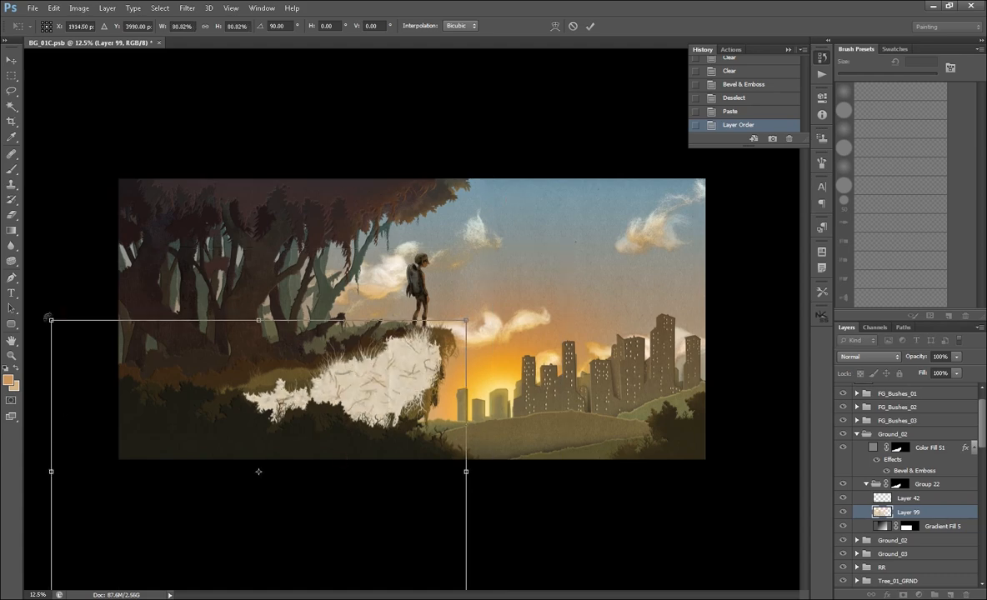
pyautogui.moveTo(51, 321); pyautogui.dragTo(108, 361)
pyautogui.moveTo(288, 483); pyautogui.dragTo(292, 400)
pyautogui.moveTo(469, 277); pyautogui.dragTo(519, 239)
pyautogui.moveTo(113, 535); pyautogui.dragTo(118, 532)
pyautogui.moveTo(519, 238); pyautogui.dragTo(447, 291)
pyautogui.hotkey('ctrl', '+')
pyautogui.hotkey('ctrl', '+')
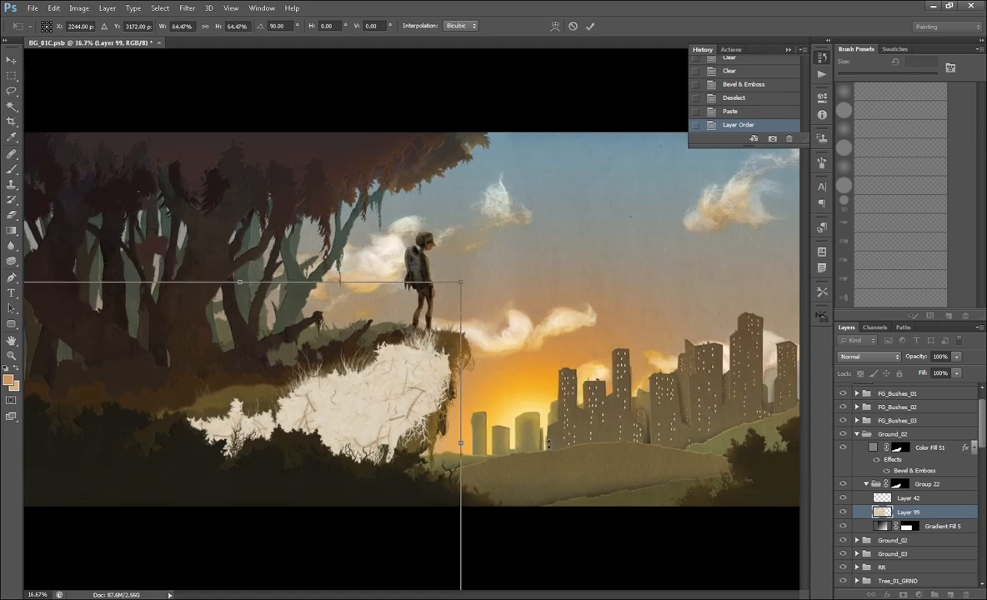
pyautogui.press('Return')
pyautogui.click(869, 357)
pyautogui.click(855, 94)
pyautogui.hotkey('ctrl', 'z')
# - Relocate the texture layer into Group 19 of Foliage_Big_Tree_01, between Color Fill 36 and Gradient Fill 8
pyautogui.moveTo(980, 446); pyautogui.dragTo(978, 464)
pyautogui.click(857, 496)
pyautogui.moveTo(908, 414); pyautogui.dragTo(909, 540)
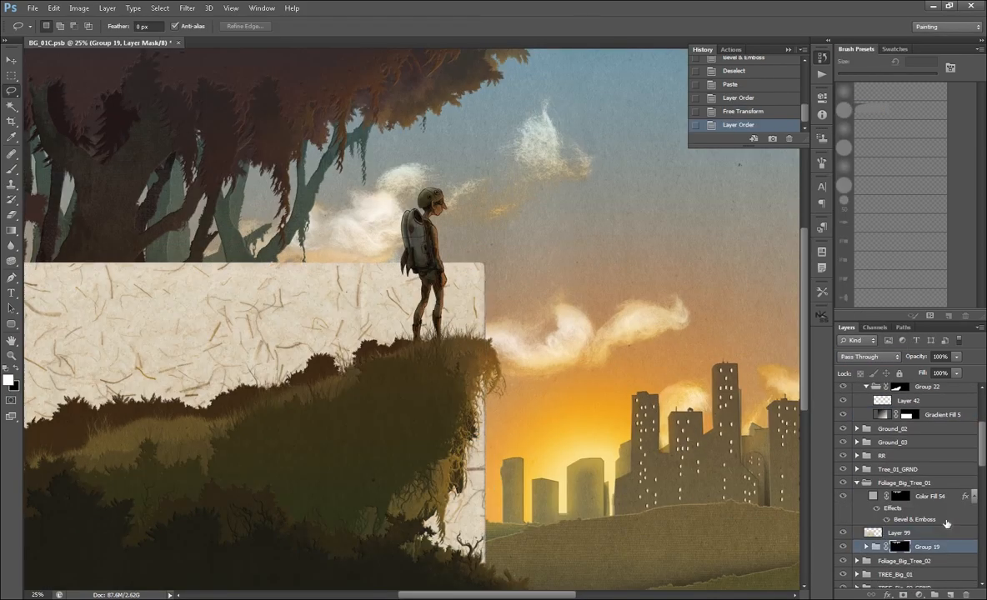
pyautogui.click(866, 544)
pyautogui.moveTo(908, 491); pyautogui.dragTo(909, 540)
# - Reposition the texture over the tree foliage and set its blending mode to Multiply
pyautogui.moveTo(417, 404); pyautogui.dragTo(642, 537)
pyautogui.press('v')
pyautogui.click(869, 356)
pyautogui.click(855, 94)
pyautogui.hotkey('ctrl', '+')
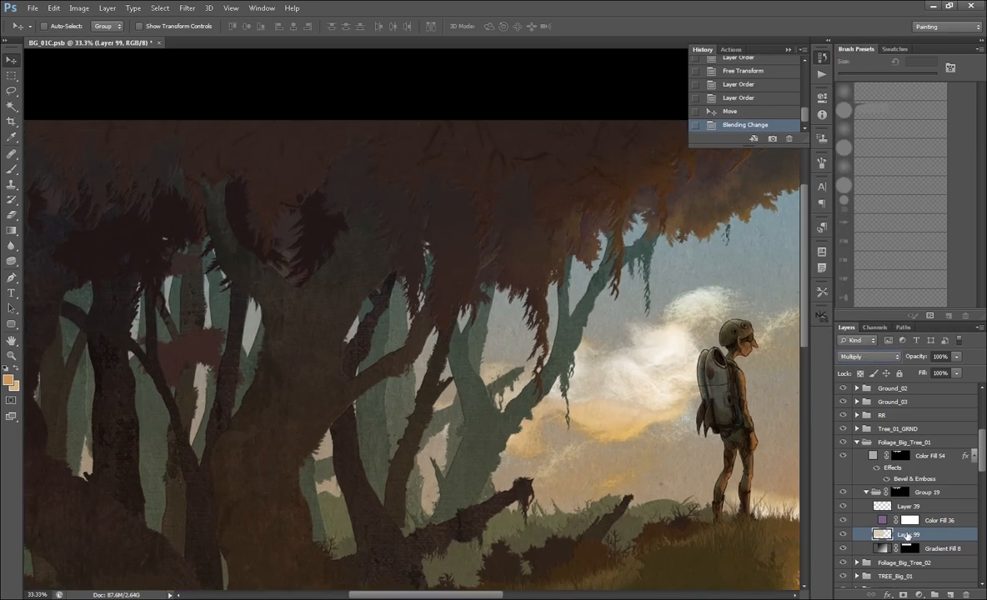
# - Free-transform the thread texture to fit the tree foliage area
pyautogui.hotkey('ctrl', 't')
pyautogui.hotkey('ctrl', '-')
pyautogui.hotkey('ctrl', '-')
pyautogui.moveTo(146, 439); pyautogui.dragTo(189, 406)
pyautogui.press('Return')
pyautogui.moveTo(519, 182); pyautogui.dragTo(500, 289)
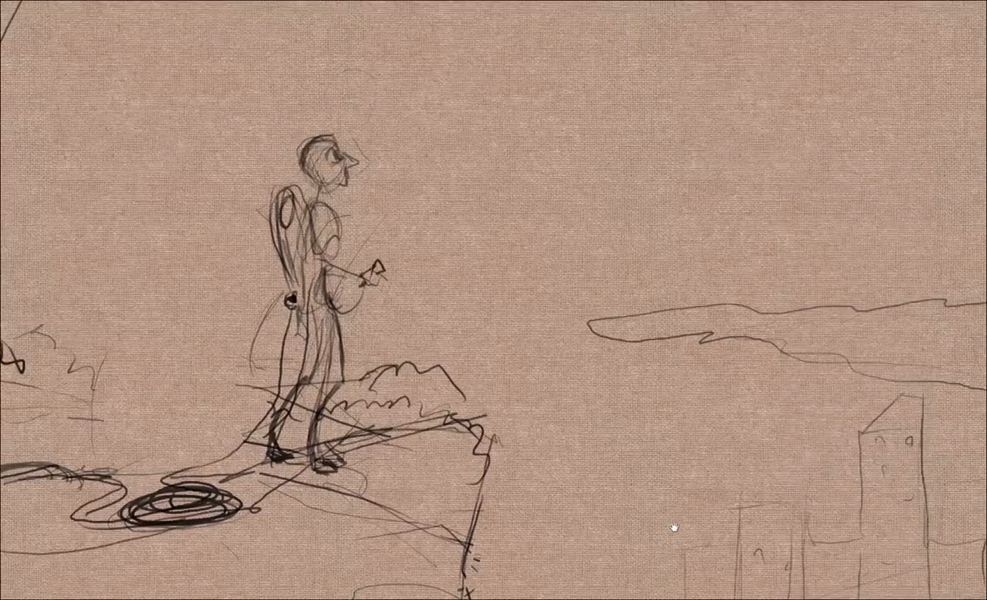
# - Rename the sketch layer Guide, reduce its opacity to 50% and lock it
pyautogui.hotkey('ctrl', '0')
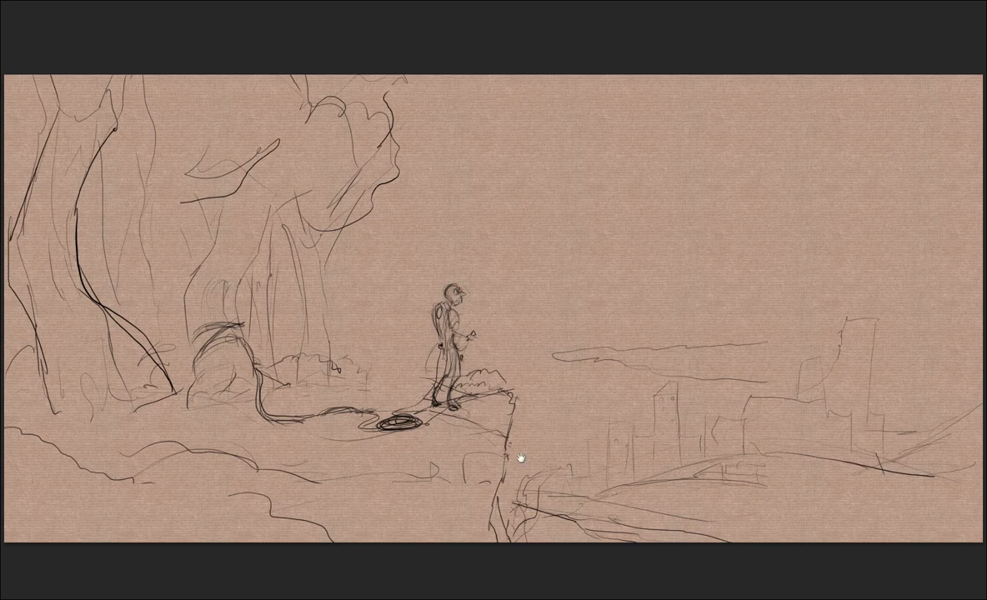
pyautogui.press('f')
pyautogui.press('Tab')
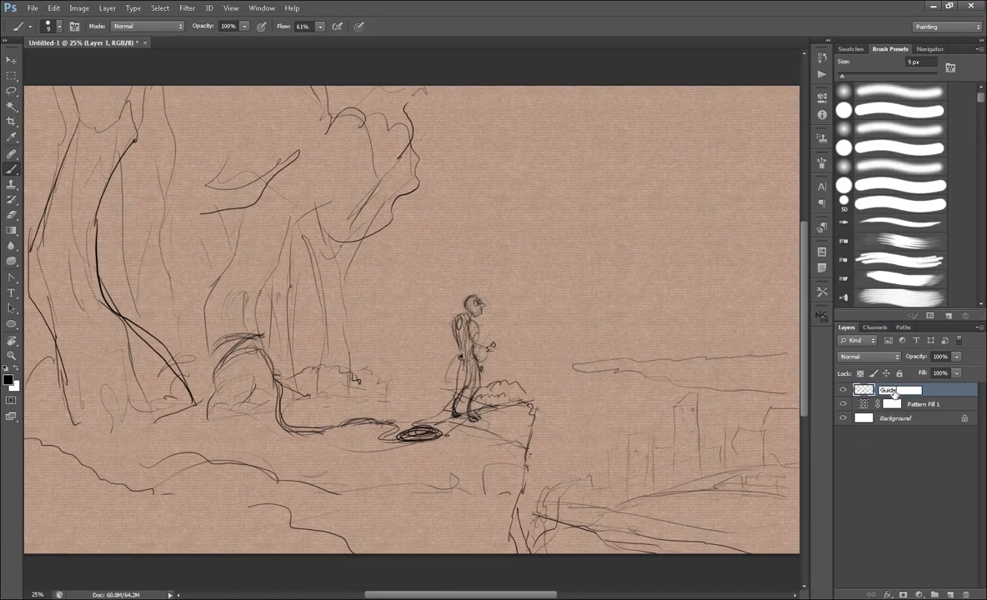
pyautogui.press('Return')
pyautogui.write('50')
pyautogui.click(900, 373)
# - Lasso the ground and cliff silhouette along the sketch and fill it with a solid color layer in grey #5f5f5f
pyautogui.click(950, 594)
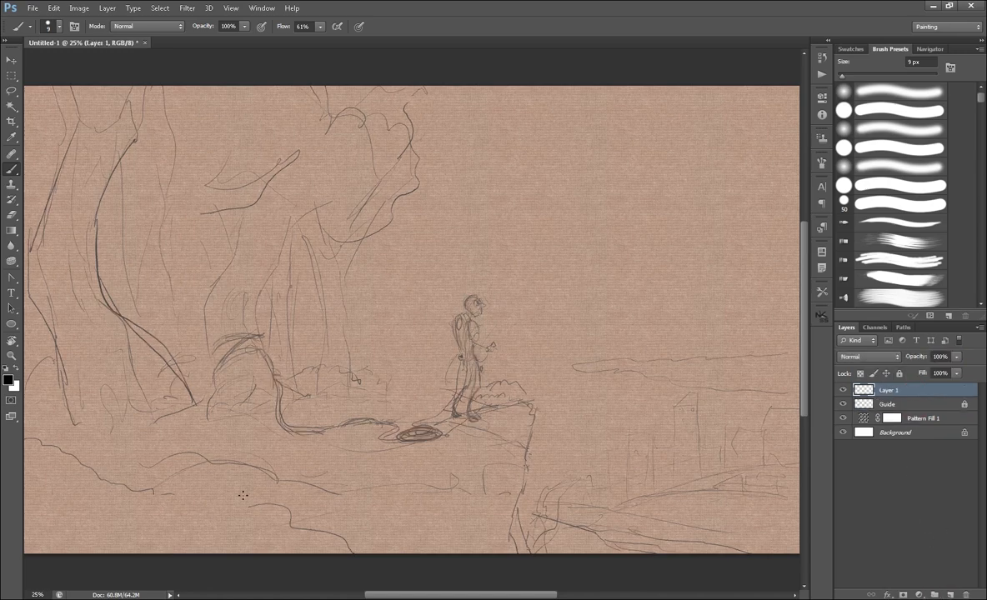
pyautogui.press('l')
pyautogui.moveTo(243, 497); pyautogui.dragTo(294, 495)
pyautogui.moveTo(580, 573)
pyautogui.mouseDown()
pyautogui.moveTo(571, 540)
pyautogui.moveTo(589, 566)
pyautogui.mouseUp()
pyautogui.click(918, 594)
pyautogui.click(925, 390)
pyautogui.click(577, 301)
pyautogui.click(861, 208)
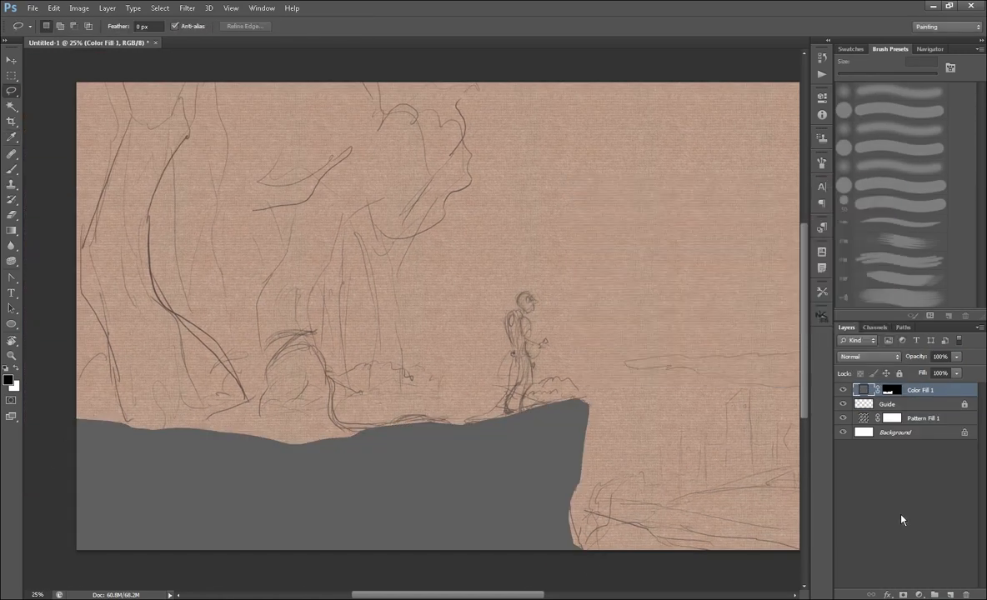
# - Create a layer group with a blending mode that burns into the paper pattern and put the cliff's color fill inside
pyautogui.click(934, 594)
pyautogui.click(869, 357)
pyautogui.click(874, 102)
pyautogui.moveTo(865, 403); pyautogui.dragTo(868, 391)
# - Lighten the cliff's solid fill color to a brighter neutral grey
pyautogui.doubleClick(871, 405)
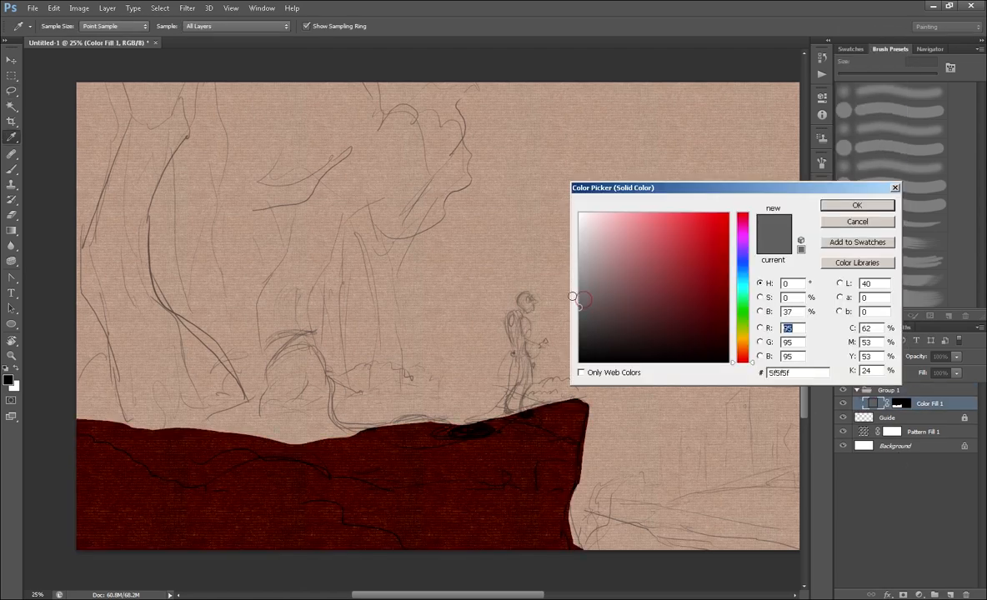
pyautogui.click(576, 291)
pyautogui.click(844, 207)
pyautogui.doubleClick(872, 404)
pyautogui.click(854, 203)
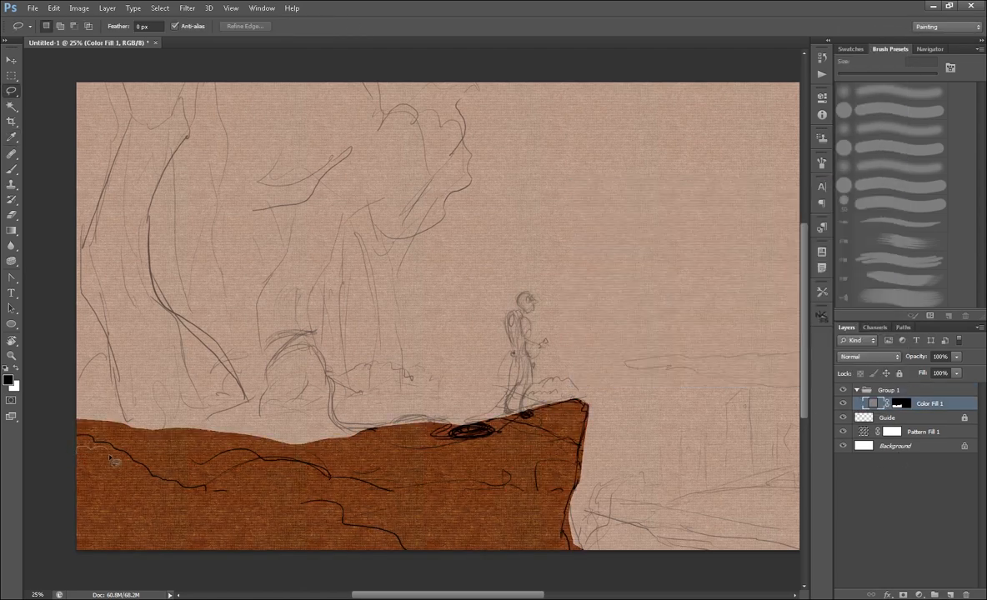
# - Lasso a row of bushes along the cliff's lower foreground and fill it with a darker grey solid color layer
pyautogui.moveTo(180, 551); pyautogui.dragTo(71, 552)
pyautogui.click(919, 594)
pyautogui.click(925, 390)
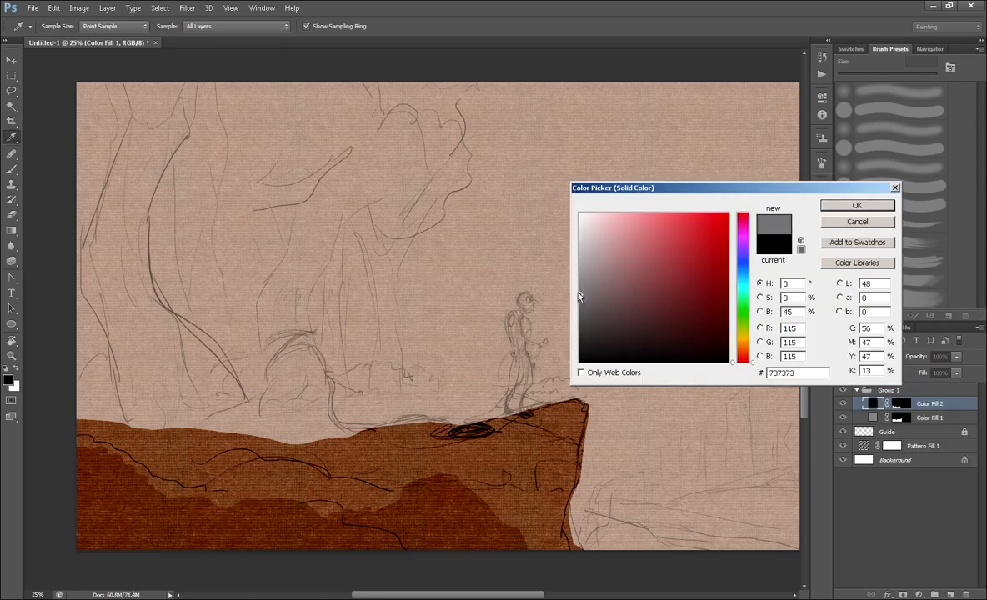
pyautogui.click(578, 300)
pyautogui.click(854, 207)
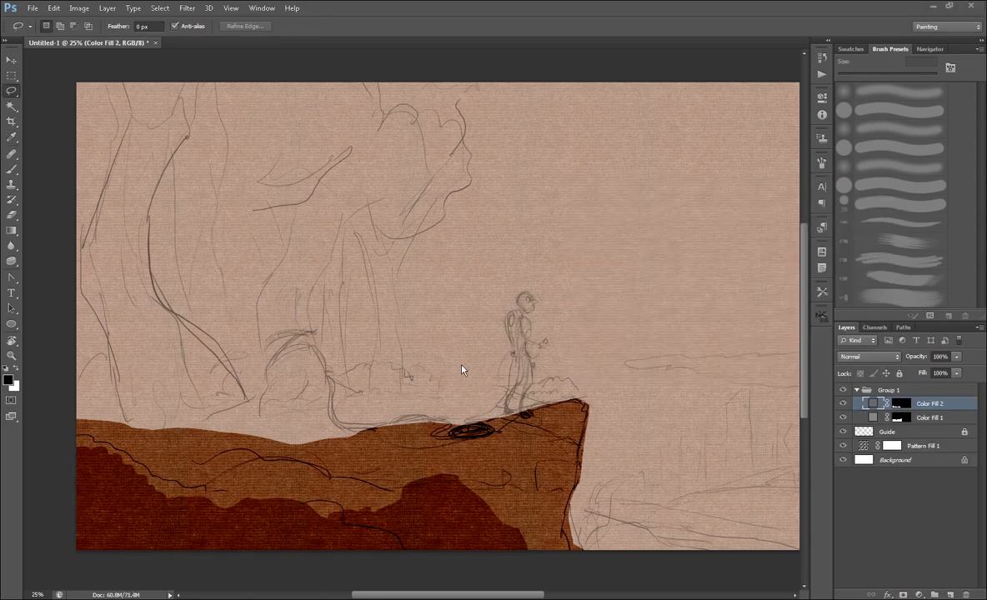
# - Outline a second, lower row of foreground bushes and add a still darker grey solid color fill
pyautogui.moveTo(578, 486); pyautogui.dragTo(609, 484)
pyautogui.moveTo(398, 540)
pyautogui.mouseDown()
pyautogui.moveTo(226, 529)
pyautogui.moveTo(82, 500)
pyautogui.mouseUp()
pyautogui.click(919, 594)
pyautogui.click(925, 390)
pyautogui.click(579, 314)
pyautogui.click(855, 206)
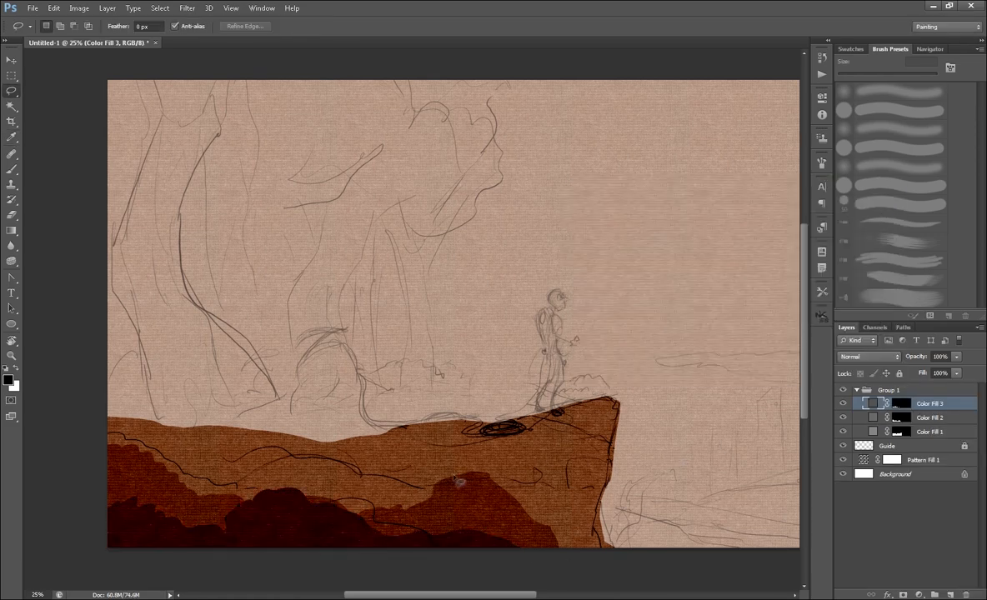
# - Lasso a forked tree with bushes along the cliff's top edge and fill it with a dark grey solid color layer
pyautogui.click(927, 431)
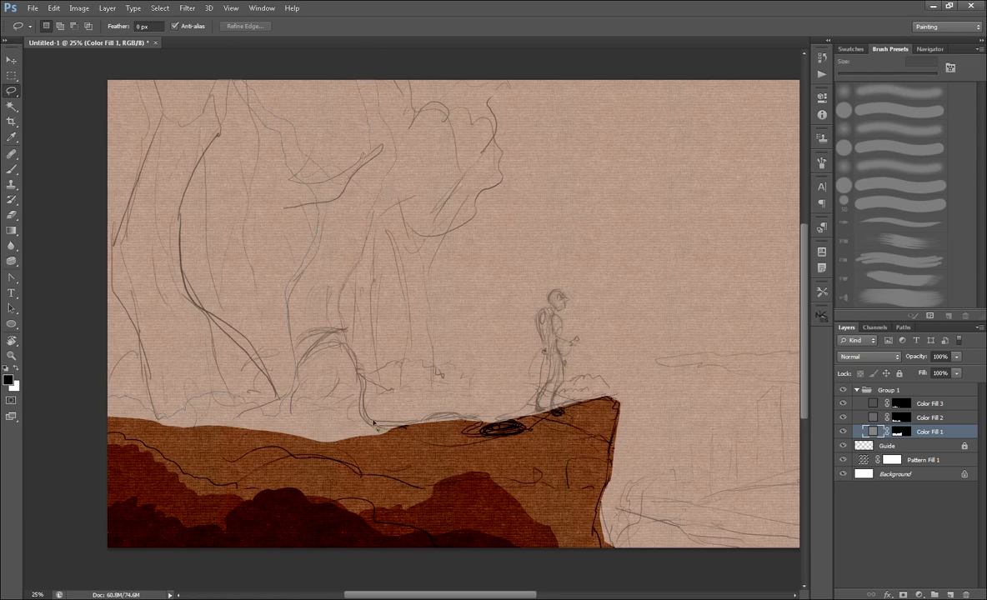
pyautogui.moveTo(590, 443); pyautogui.dragTo(83, 550)
pyautogui.click(918, 595)
pyautogui.click(925, 390)
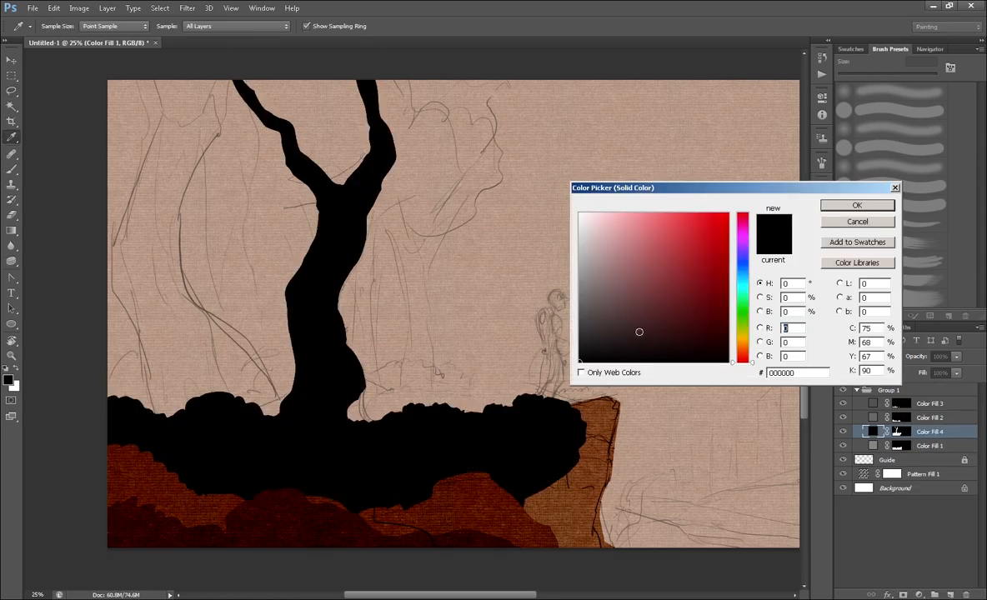
pyautogui.click(580, 305)
pyautogui.click(856, 206)
# - Place the forked tree's fill beneath the cliff's fill and adjust its grey
pyautogui.moveTo(925, 432)
pyautogui.mouseDown()
pyautogui.moveTo(881, 455)
pyautogui.moveTo(875, 446)
pyautogui.mouseUp()
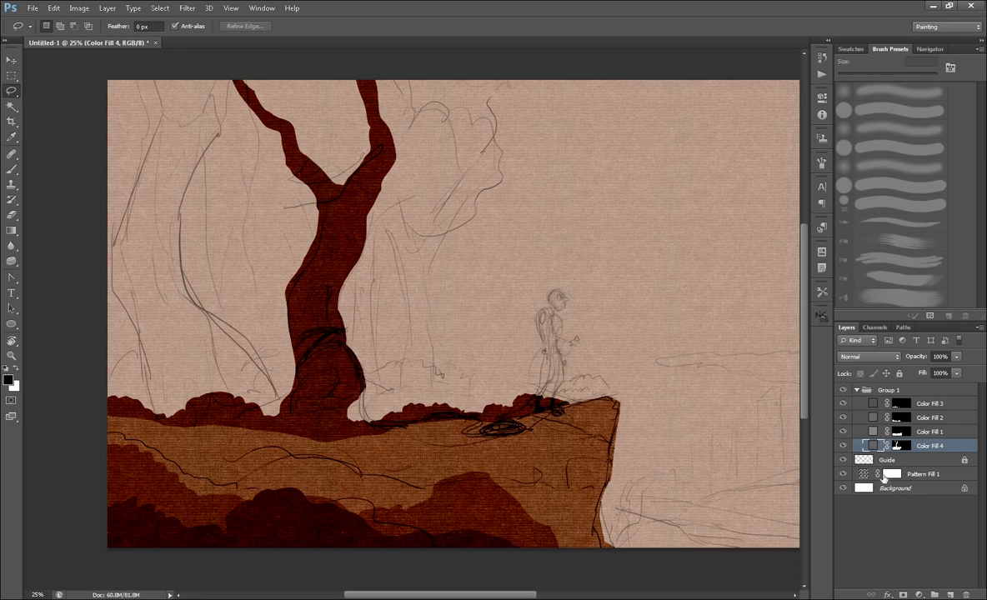
pyautogui.doubleClick(872, 446)
pyautogui.click(833, 206)
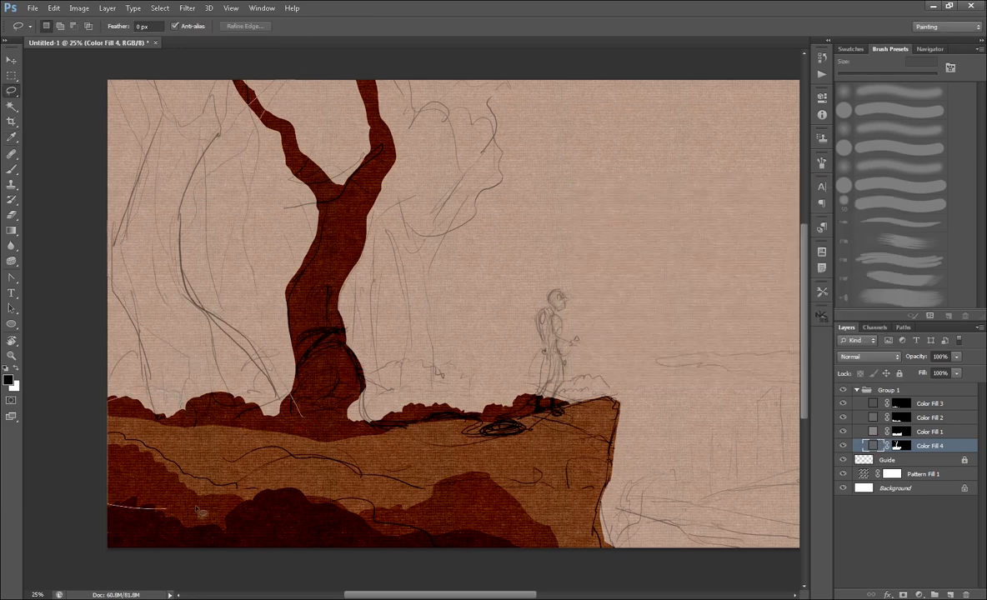
# - Outline a large leaning tree with undergrowth behind the forked tree and add a dark grey solid color fill
pyautogui.moveTo(372, 403); pyautogui.dragTo(104, 79)
pyautogui.click(919, 594)
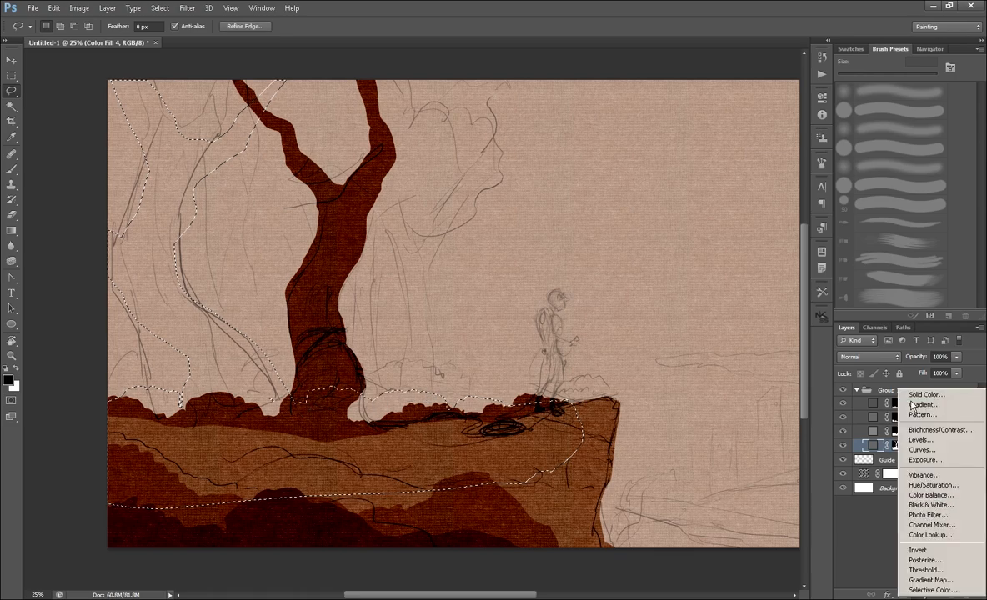
pyautogui.click(850, 366)
pyautogui.click(582, 314)
pyautogui.click(837, 207)
# - Stack the leaning tree's fill below the forked tree's fill and touch up its mask near the trunk base with the Eraser
pyautogui.moveTo(870, 446); pyautogui.dragTo(867, 464)
pyautogui.click(900, 460)
pyautogui.press('e')
pyautogui.moveTo(275, 410); pyautogui.dragTo(272, 403)
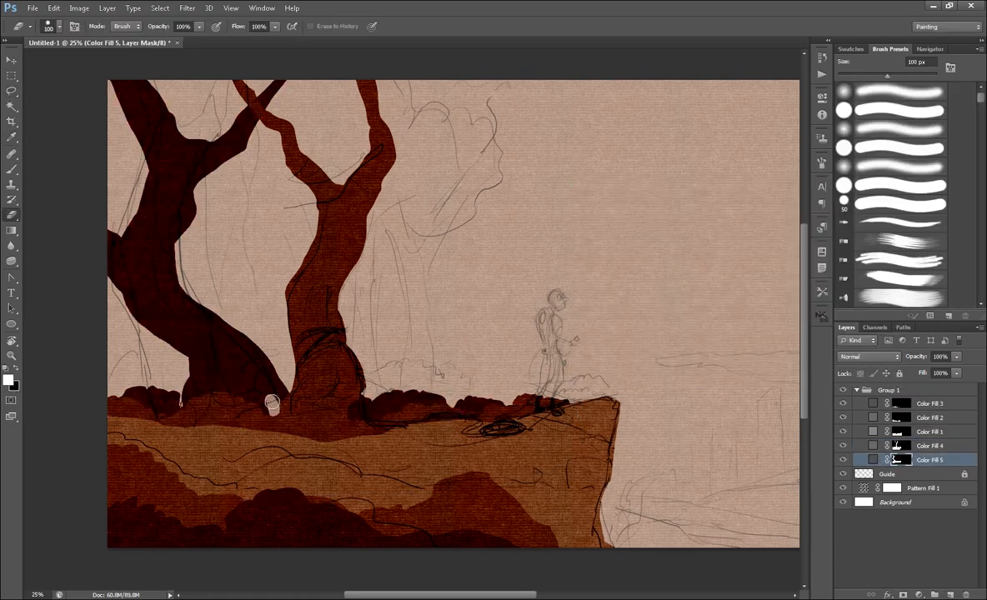
# - Lasso background trunks and a leafy tree behind the existing trees and fill them with a darker grey solid color layer
pyautogui.press('l')
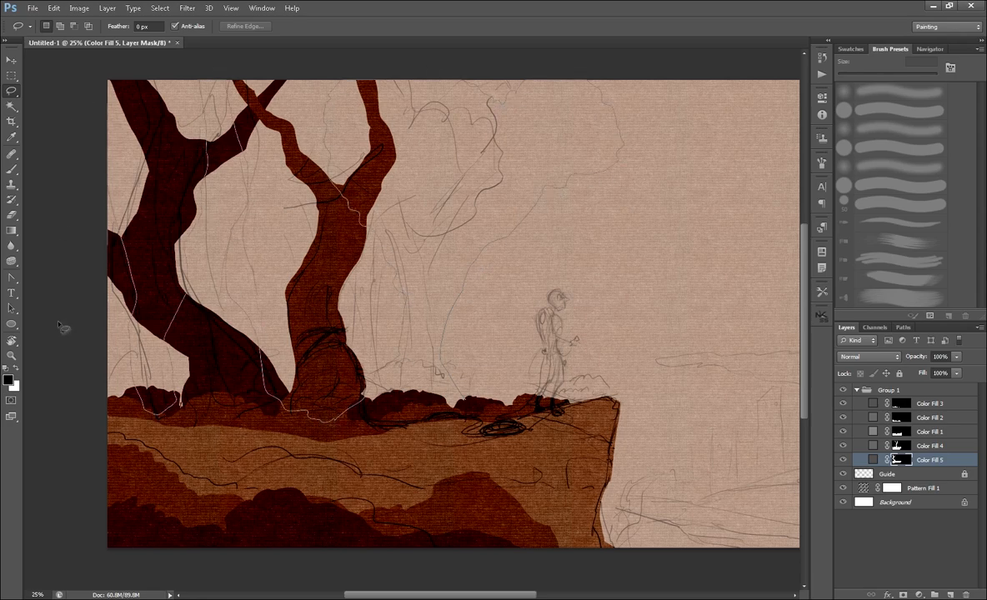
pyautogui.moveTo(58, 323)
pyautogui.mouseDown()
pyautogui.moveTo(313, 567)
pyautogui.moveTo(543, 416)
pyautogui.moveTo(483, 396)
pyautogui.mouseUp()
pyautogui.click(919, 594)
pyautogui.click(850, 365)
pyautogui.click(582, 312)
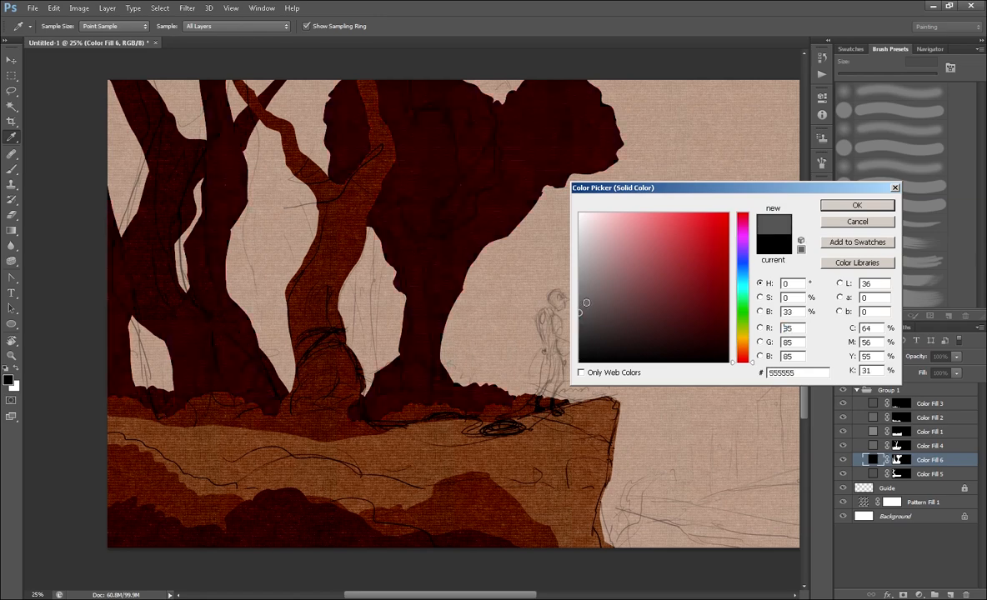
pyautogui.moveTo(585, 302)
pyautogui.mouseDown()
pyautogui.moveTo(581, 326)
pyautogui.moveTo(581, 315)
pyautogui.mouseUp()
pyautogui.click(855, 206)
# - Move the background trees' fill below the leaning tree's fill and lighten the leaning tree's grey
pyautogui.moveTo(925, 461); pyautogui.dragTo(946, 476)
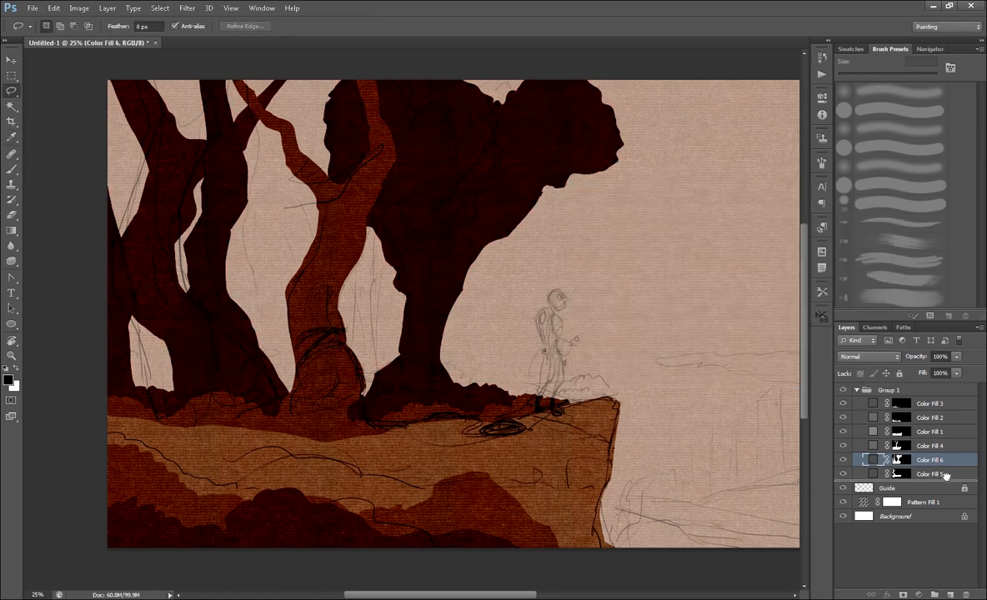
pyautogui.doubleClick(873, 460)
pyautogui.click(857, 205)
pyautogui.click(927, 475)
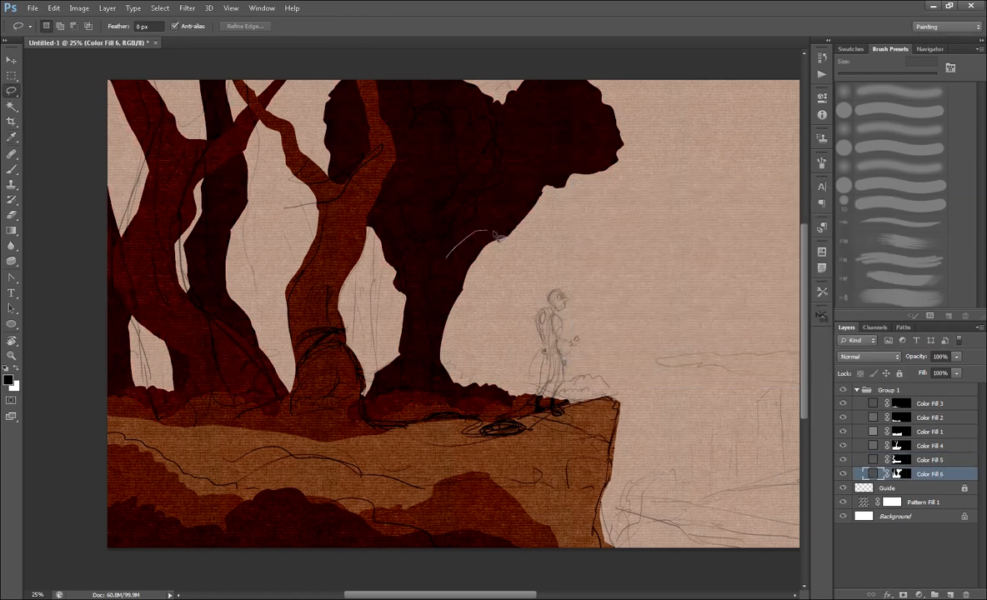
# - Cut a lassoed gap between the leafy background tree's branches out of its layer mask
pyautogui.moveTo(429, 260); pyautogui.dragTo(448, 257)
pyautogui.press('x')
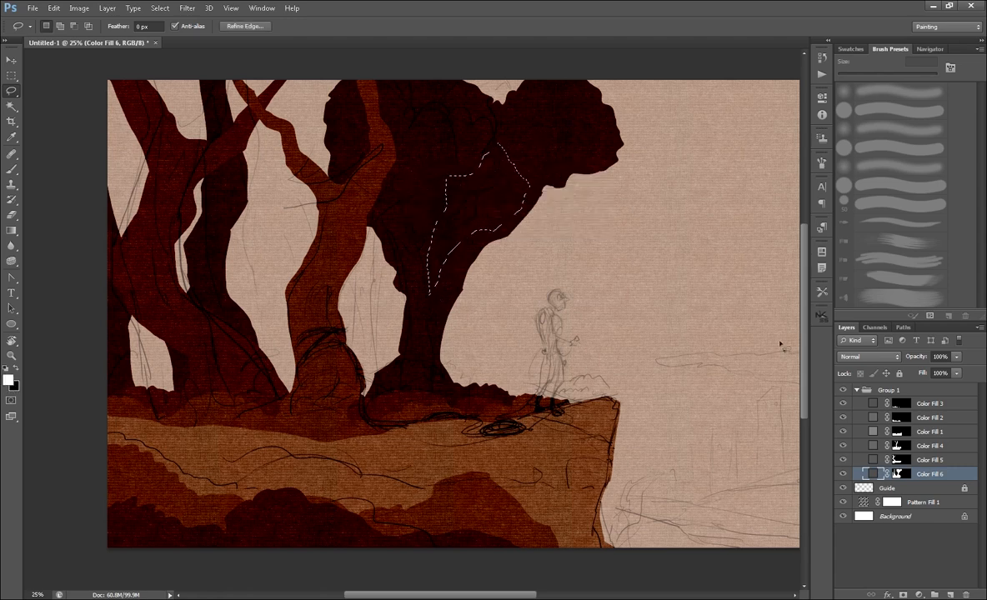
pyautogui.click(901, 473)
pyautogui.press('x')
pyautogui.press('Delete')
pyautogui.hotkey('ctrl', 'd')
# - Adjust the Eraser's brush settings and reshape the leafy tree's branches and foliage on its mask
pyautogui.press('e')
pyautogui.moveTo(387, 185)
pyautogui.mouseDown()
pyautogui.moveTo(421, 175)
pyautogui.moveTo(394, 210)
pyautogui.moveTo(408, 180)
pyautogui.moveTo(365, 158)
pyautogui.moveTo(415, 144)
pyautogui.moveTo(351, 152)
pyautogui.moveTo(296, 115)
pyautogui.moveTo(335, 153)
pyautogui.moveTo(494, 145)
pyautogui.mouseUp()
pyautogui.hotkey('ctrl', 'z')
pyautogui.click(822, 163)
pyautogui.click(607, 255)
pyautogui.click(822, 162)
pyautogui.press('x')
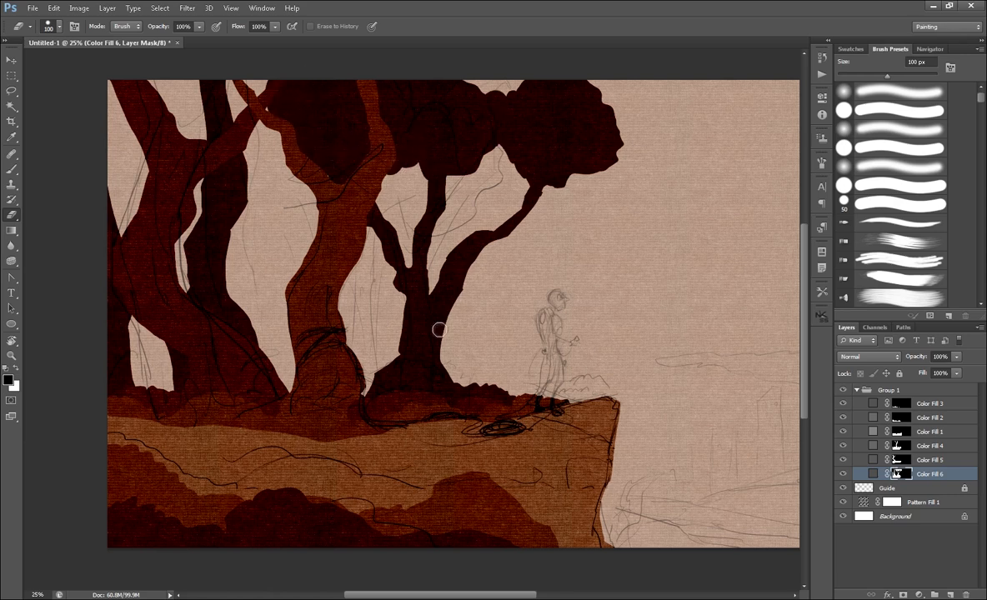
# - Lasso the background trunks behind the leaning tree and clear them from the Color Fill 6 mask
pyautogui.moveTo(533, 490); pyautogui.dragTo(462, 504)
pyautogui.press('l')
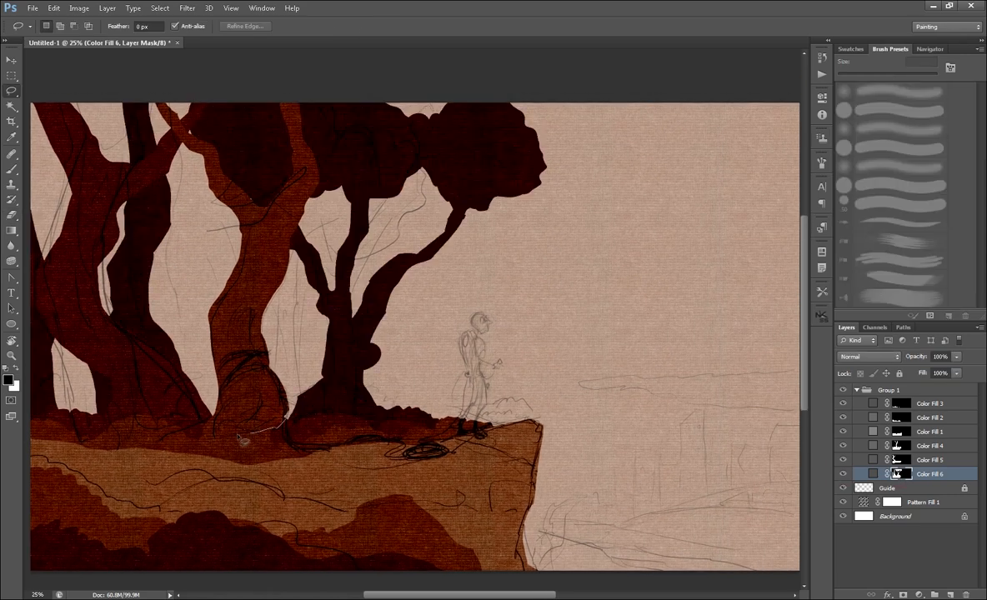
pyautogui.moveTo(287, 413); pyautogui.dragTo(11, 102)
pyautogui.moveTo(190, 207); pyautogui.dragTo(296, 346)
pyautogui.press('Delete')
pyautogui.press('x')
pyautogui.press('Delete')
pyautogui.hotkey('ctrl', 'd')
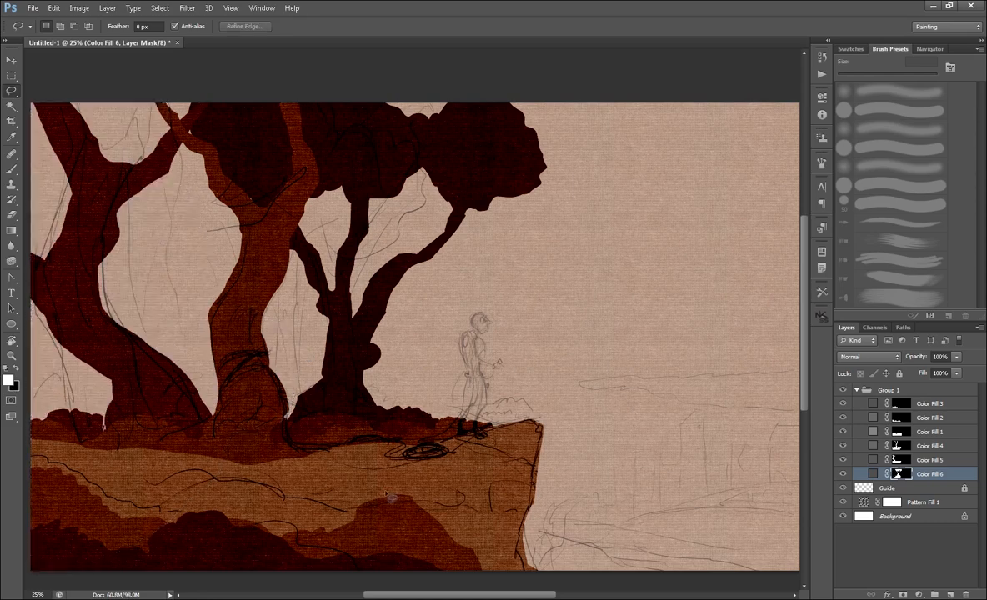
pyautogui.moveTo(263, 395)
pyautogui.mouseDown()
pyautogui.moveTo(6, 459)
pyautogui.moveTo(18, 358)
pyautogui.mouseUp()
pyautogui.hotkey('ctrl', 'd')
# - Change the leafy background tree's fill color to grey #7d7d7d
pyautogui.doubleClick(873, 474)
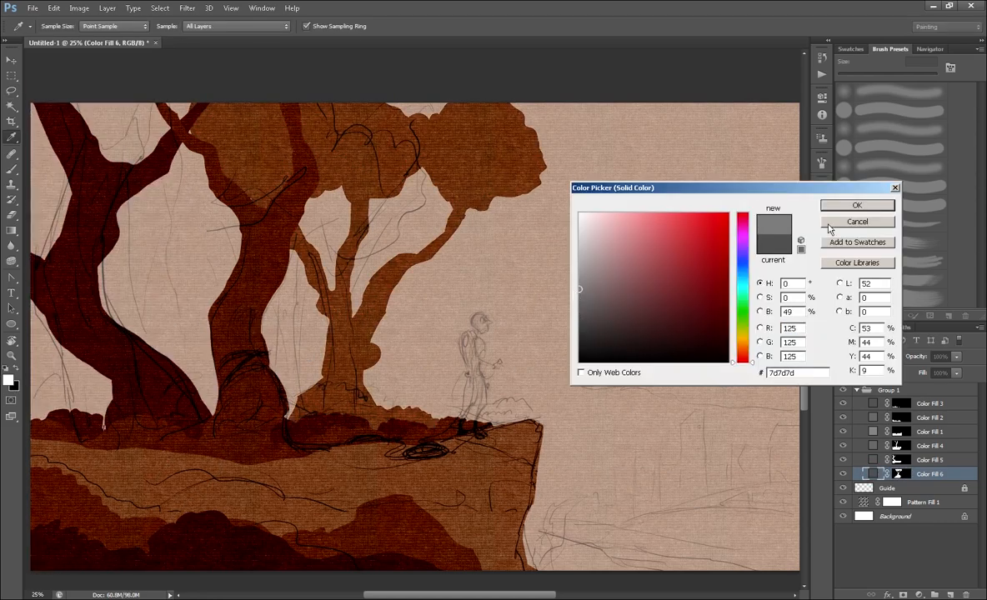
pyautogui.press('Return')
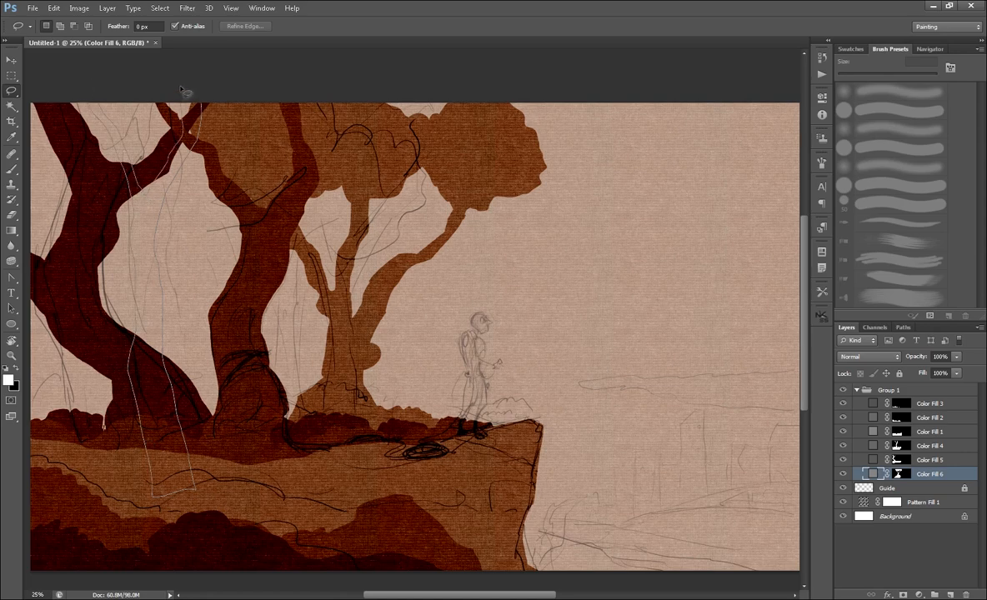
# - Fill the lassoed thin trunk with a dark grey Solid Color layer and place it beneath the leafy tree's layer
pyautogui.click(919, 595)
pyautogui.click(875, 390)
pyautogui.press('Return')
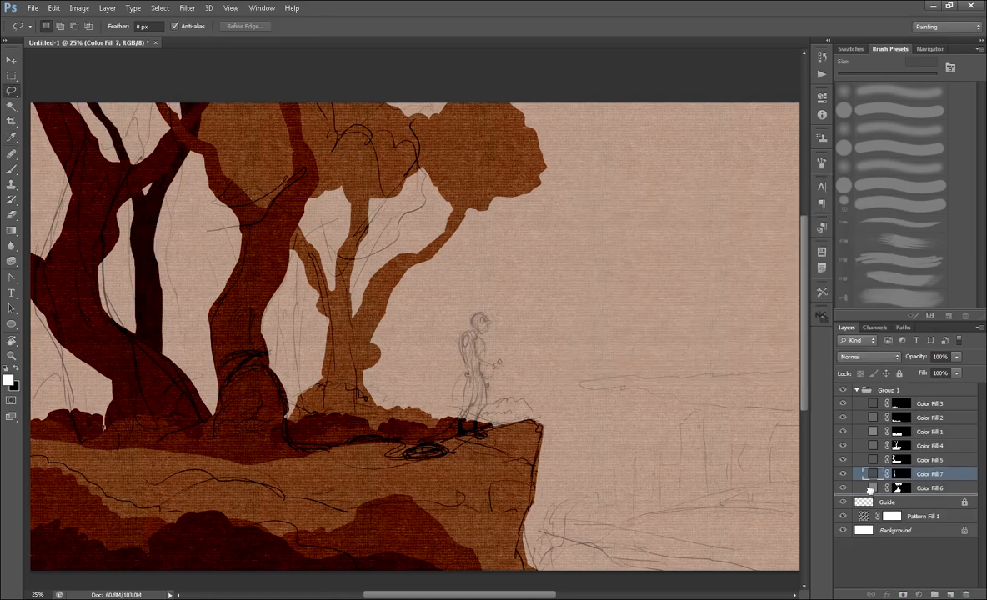
pyautogui.moveTo(869, 490); pyautogui.dragTo(871, 493)
# - Reveal more thin dark trunks and branches between and behind the large trees on the Color Fill 7 mask
pyautogui.press('b')
pyautogui.moveTo(193, 448)
pyautogui.mouseDown()
pyautogui.moveTo(240, 106)
pyautogui.moveTo(223, 227)
pyautogui.mouseUp()
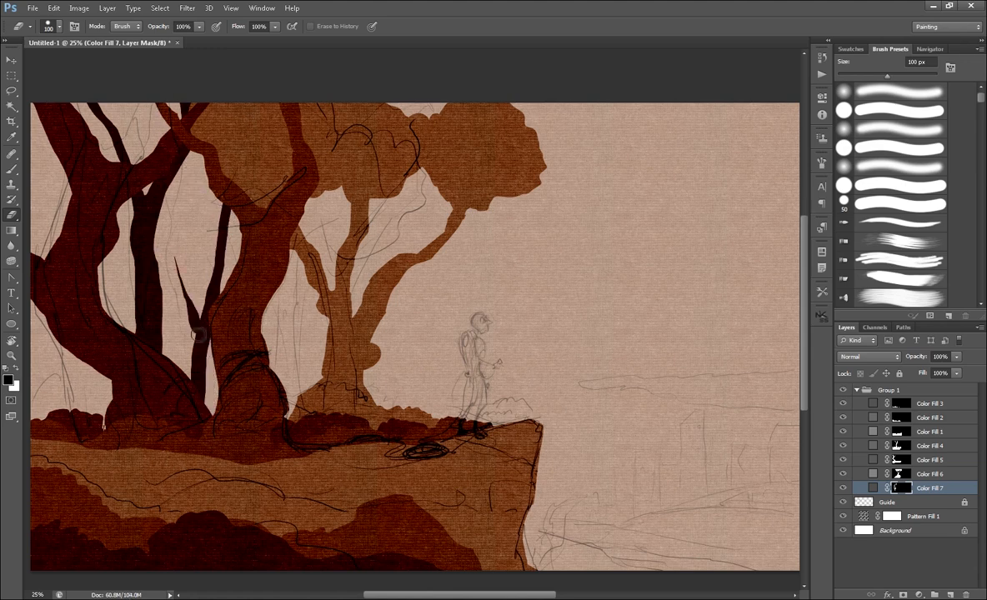
pyautogui.moveTo(317, 439); pyautogui.dragTo(324, 191)
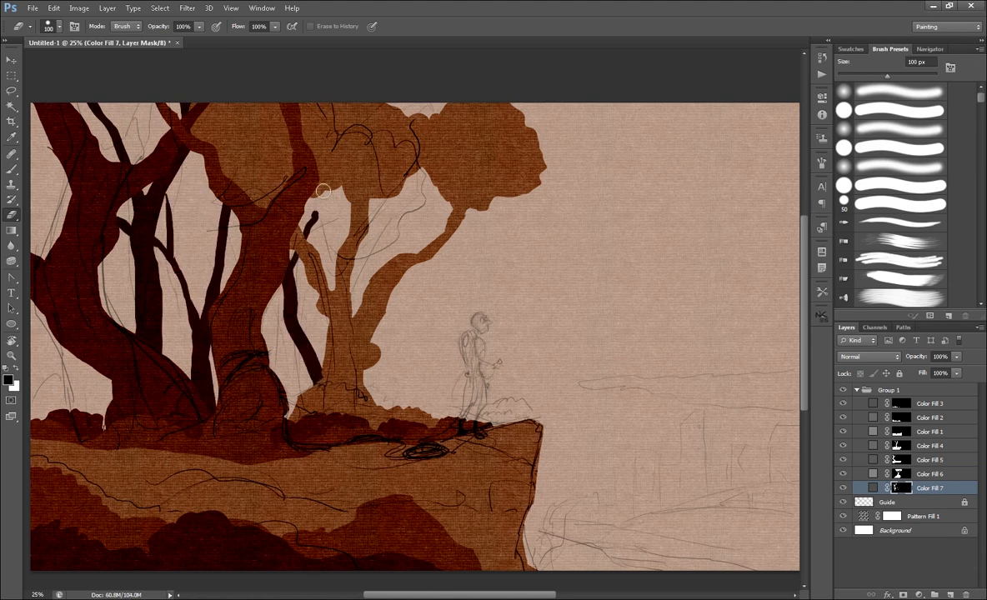
pyautogui.click(842, 475)
pyautogui.click(841, 474)
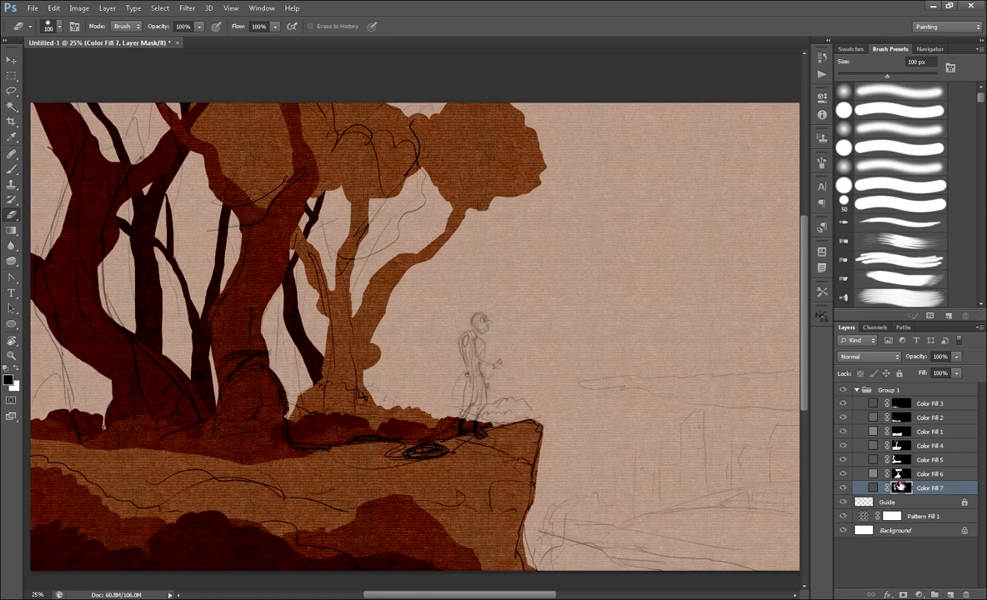
pyautogui.moveTo(58, 401)
pyautogui.mouseDown()
pyautogui.moveTo(153, 403)
pyautogui.moveTo(171, 114)
pyautogui.mouseUp()
pyautogui.moveTo(155, 408)
pyautogui.mouseDown()
pyautogui.moveTo(205, 117)
pyautogui.moveTo(144, 88)
pyautogui.mouseUp()
pyautogui.moveTo(140, 321); pyautogui.dragTo(144, 392)
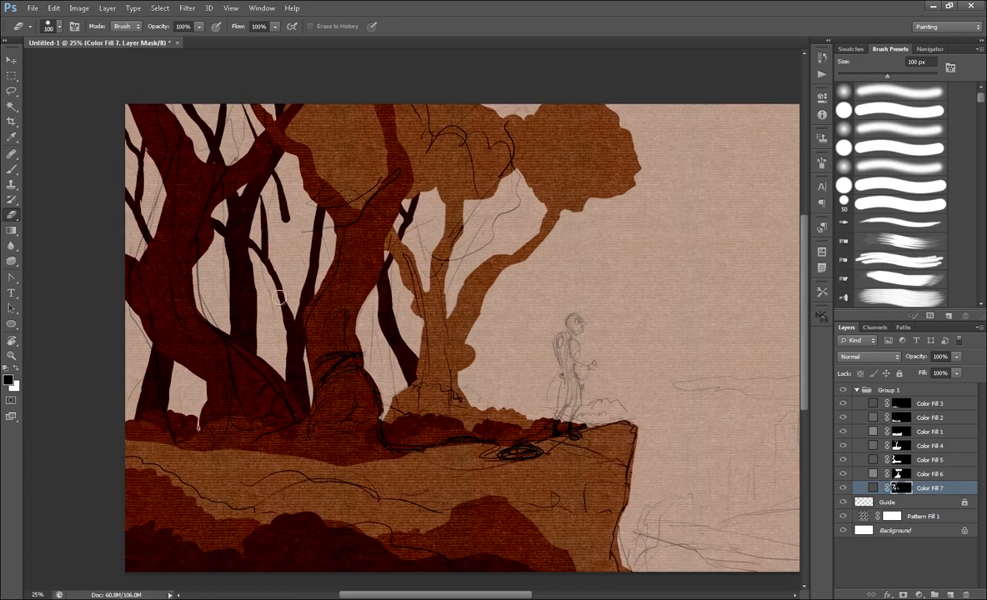
# - Add a mid-grey Solid Color layer beneath Color Fill 7 and invert its mask to hide the fill
pyautogui.click(919, 595)
pyautogui.click(940, 365)
pyautogui.moveTo(581, 288)
pyautogui.mouseDown()
pyautogui.moveTo(579, 308)
pyautogui.moveTo(579, 287)
pyautogui.mouseUp()
pyautogui.click(857, 205)
pyautogui.moveTo(874, 489); pyautogui.dragTo(875, 507)
pyautogui.click(901, 503)
pyautogui.hotkey('ctrl', 'i')
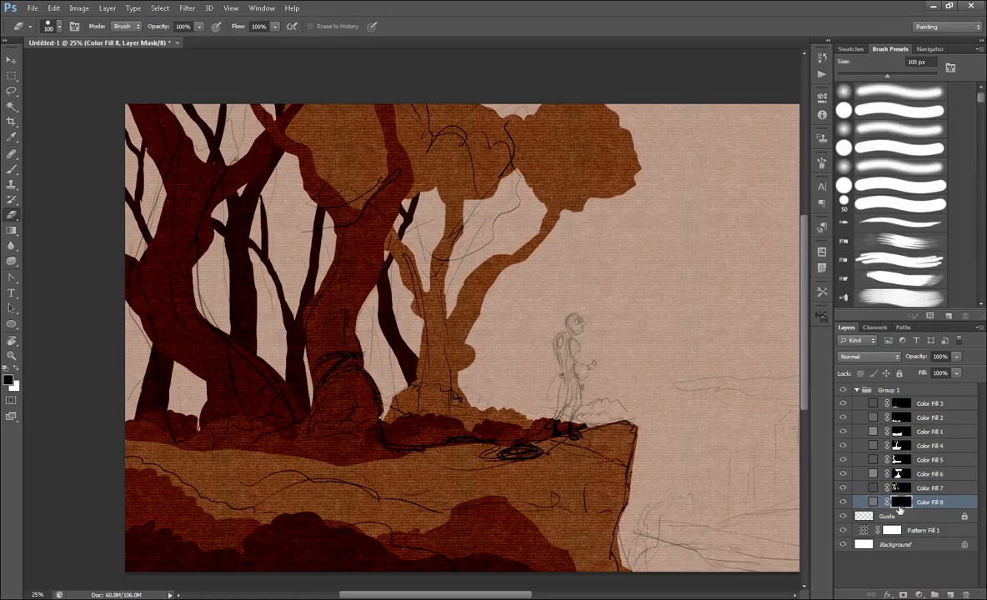
# - Paint thin mid-tone trunks and branches into the gaps between the darker trees on the Color Fill 8 mask
pyautogui.moveTo(199, 428); pyautogui.dragTo(195, 107)
pyautogui.hotkey('ctrl', 'z')
pyautogui.moveTo(295, 157); pyautogui.dragTo(280, 374)
pyautogui.moveTo(295, 163); pyautogui.dragTo(294, 237)
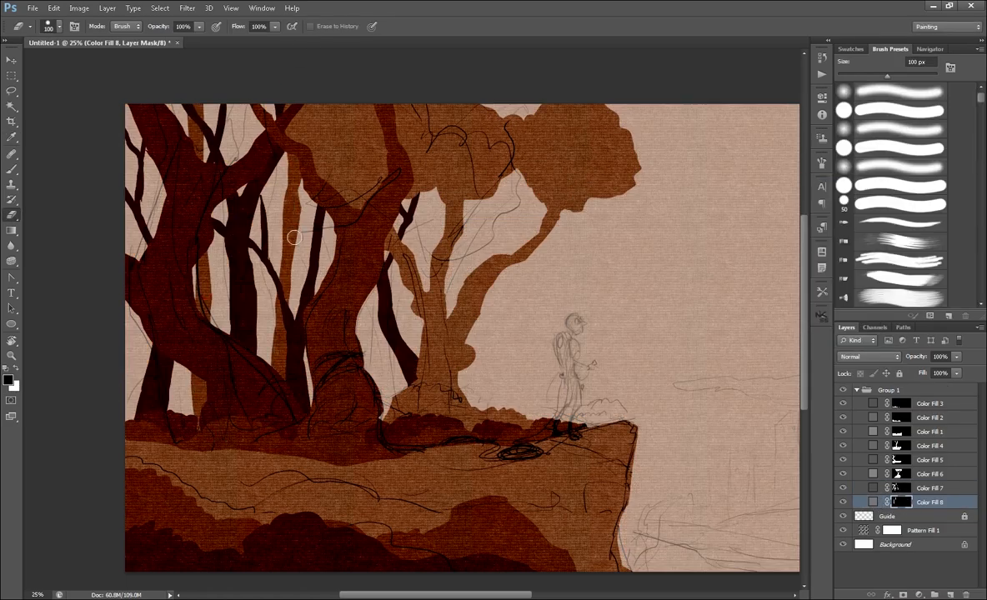
pyautogui.moveTo(197, 294); pyautogui.dragTo(223, 238)
pyautogui.moveTo(146, 418); pyautogui.dragTo(132, 310)
pyautogui.moveTo(130, 203); pyautogui.dragTo(154, 274)
pyautogui.hotkey('ctrl', 'z')
pyautogui.moveTo(137, 395); pyautogui.dragTo(129, 302)
pyautogui.moveTo(135, 421); pyautogui.dragTo(133, 372)
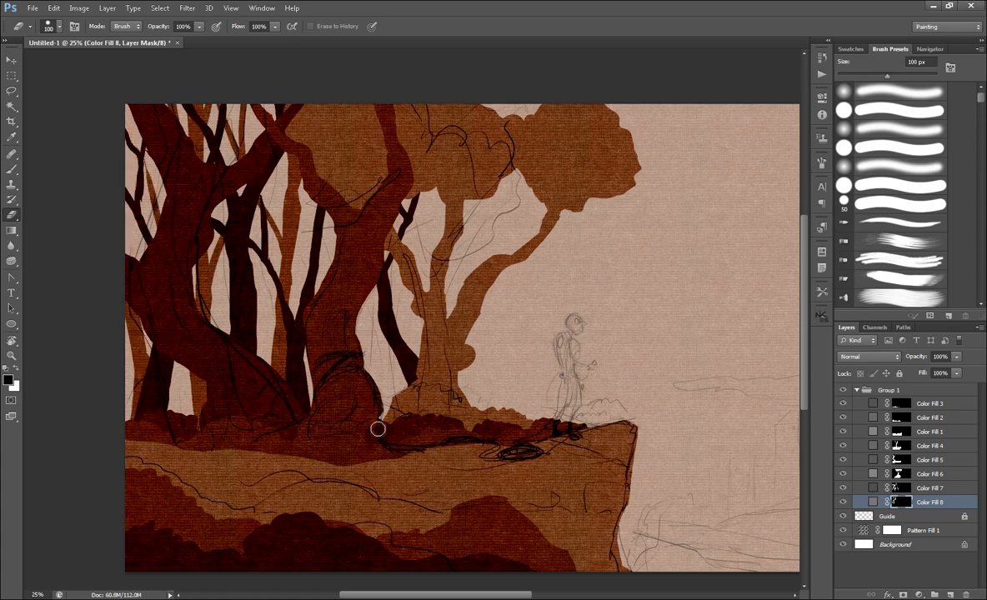
pyautogui.moveTo(402, 400); pyautogui.dragTo(375, 285)
pyautogui.moveTo(395, 242); pyautogui.dragTo(402, 214)
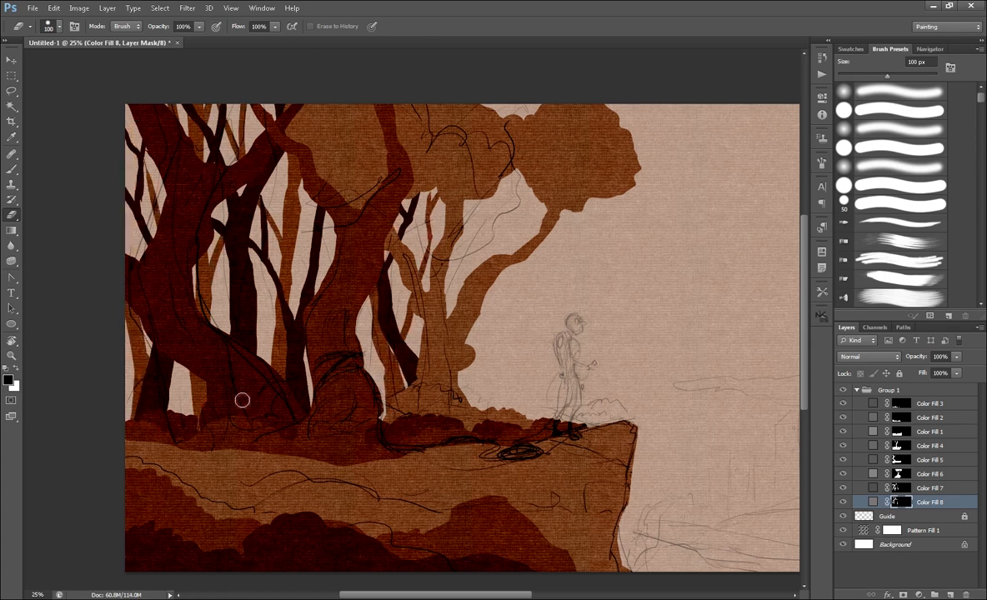
# - Add another grey Solid Color layer beneath Color Fill 8 and invert its mask to hide the fill
pyautogui.click(918, 594)
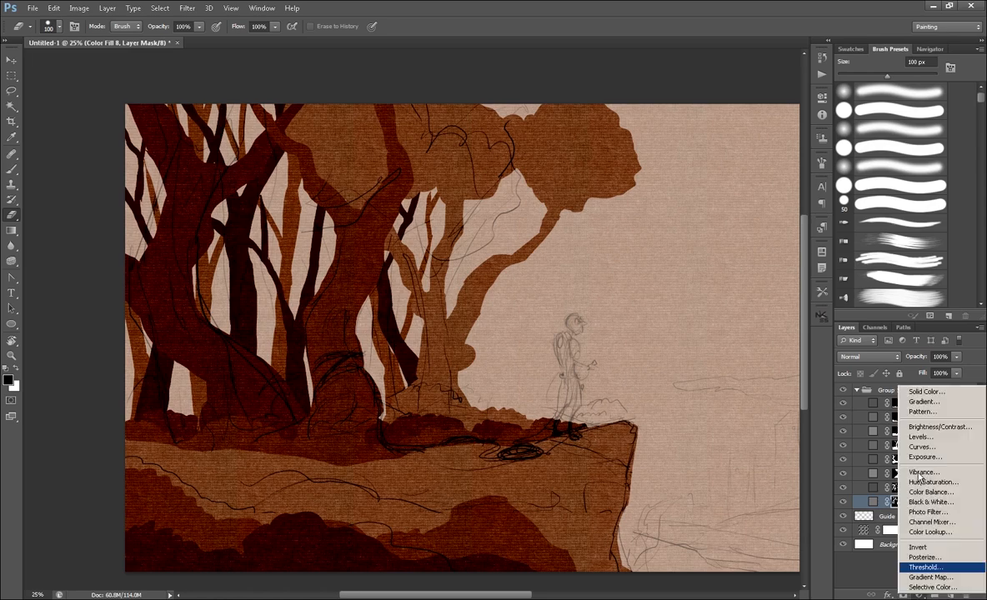
pyautogui.click(923, 391)
pyautogui.click(580, 318)
pyautogui.click(856, 205)
pyautogui.moveTo(910, 503); pyautogui.dragTo(911, 525)
pyautogui.click(902, 517)
pyautogui.hotkey('ctrl', 'i')
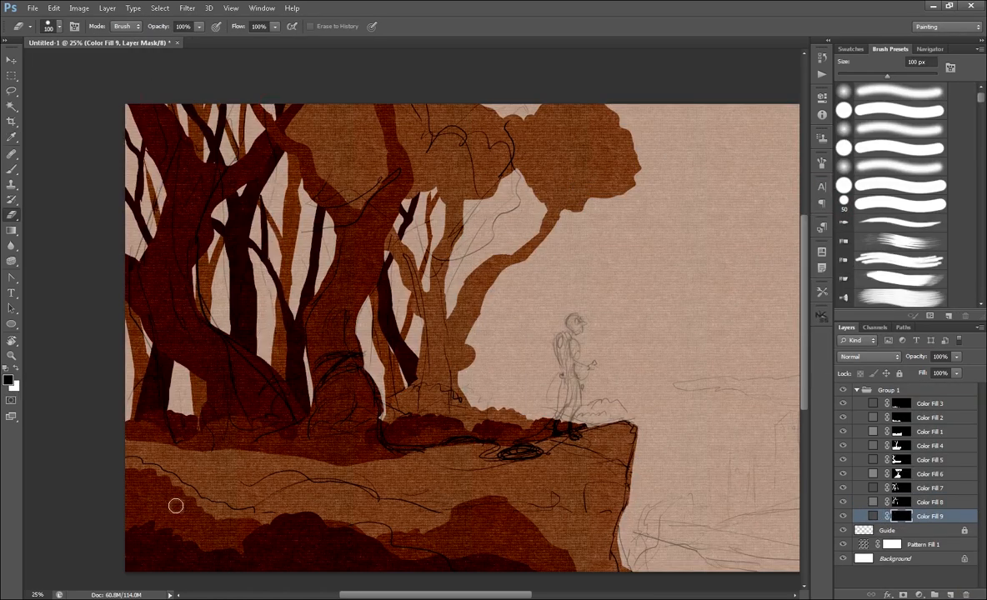
pyautogui.click(8, 380)
pyautogui.click(859, 220)
pyautogui.doubleClick(873, 515)
pyautogui.click(859, 205)
pyautogui.click(901, 517)
pyautogui.press('b')
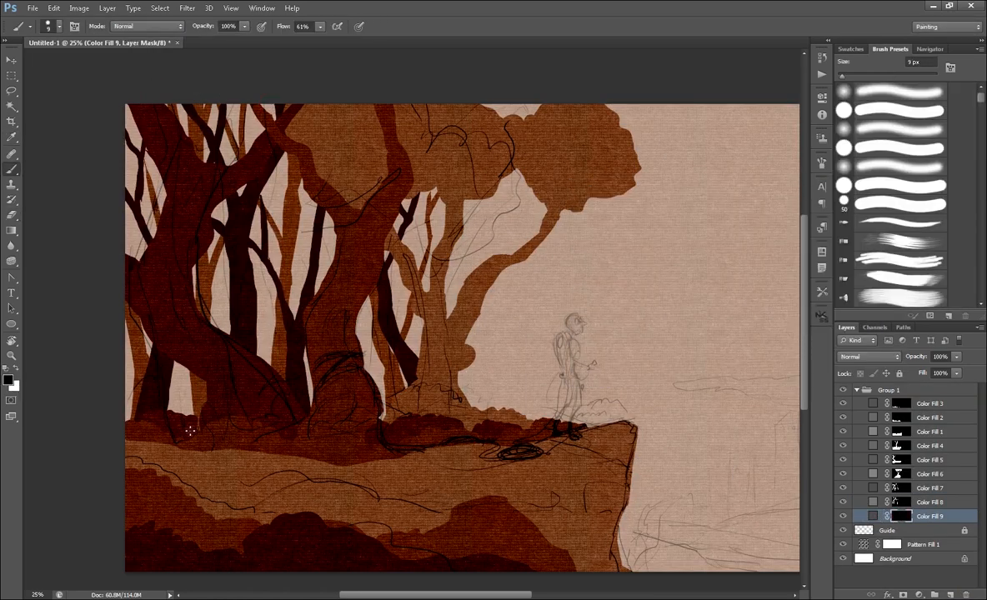
# - Reveal the first background strokes behind the trunks with the Eraser and set the Color Fill 9 color to grey #818181
pyautogui.press('e')
pyautogui.moveTo(176, 400)
pyautogui.mouseDown()
pyautogui.moveTo(159, 336)
pyautogui.moveTo(175, 385)
pyautogui.mouseUp()
pyautogui.moveTo(130, 133); pyautogui.dragTo(147, 220)
pyautogui.doubleClick(872, 516)
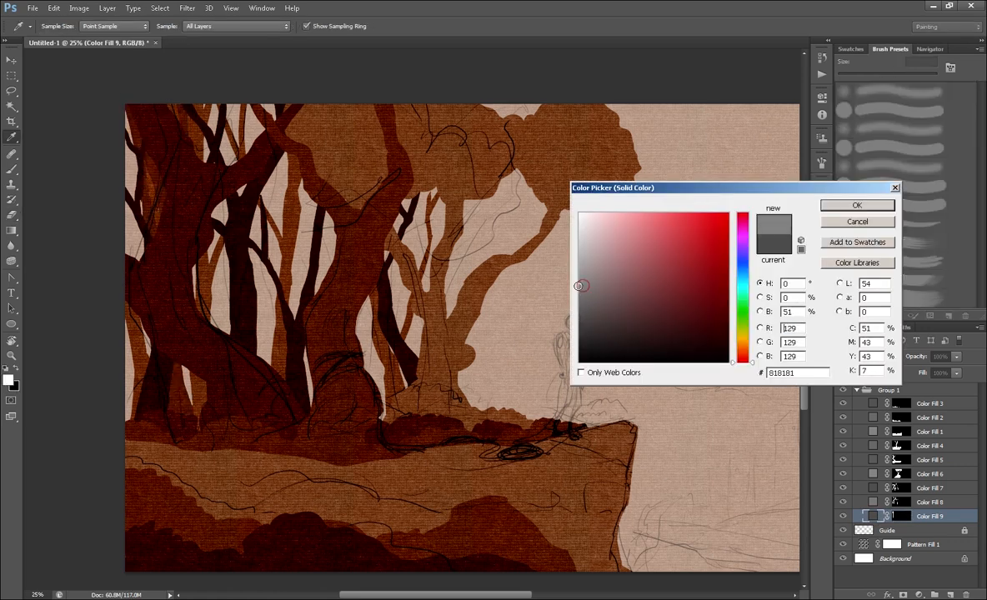
pyautogui.click(859, 205)
pyautogui.click(896, 516)
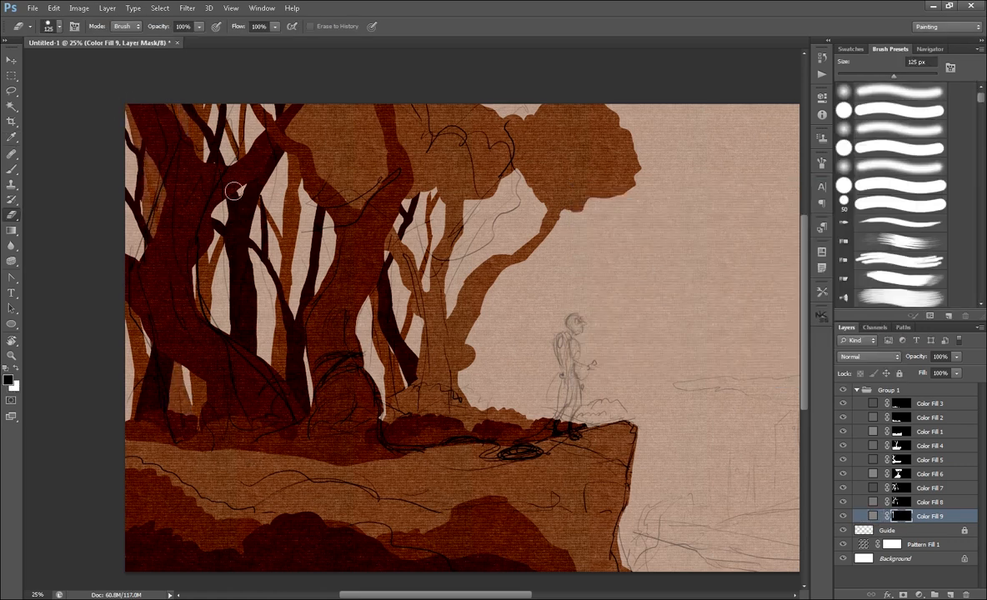
# - Fill the gaps between the trunks on the Color Fill 9 mask with a 200 px Eraser, refining at 125 px
pyautogui.press(']')
pyautogui.press(']')
pyautogui.press(']')
pyautogui.press(']')
pyautogui.moveTo(132, 125)
pyautogui.mouseDown()
pyautogui.moveTo(147, 405)
pyautogui.moveTo(225, 445)
pyautogui.moveTo(209, 149)
pyautogui.mouseUp()
pyautogui.moveTo(249, 404); pyautogui.dragTo(271, 429)
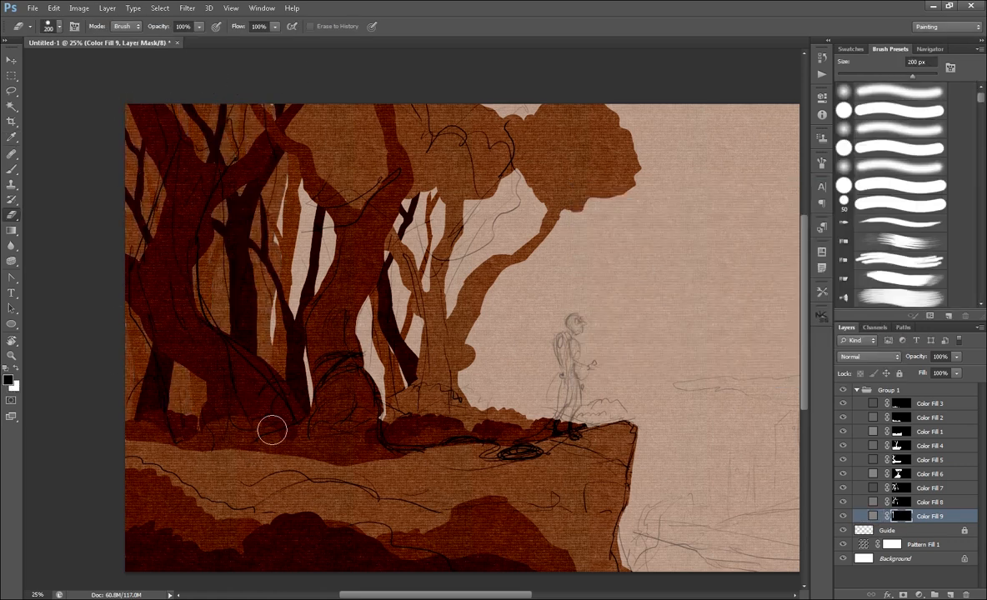
pyautogui.press('[')
pyautogui.press('[')
pyautogui.press('[')
pyautogui.moveTo(278, 288); pyautogui.dragTo(298, 200)
pyautogui.hotkey('ctrl', 'z')
pyautogui.moveTo(300, 265)
pyautogui.mouseDown()
pyautogui.moveTo(303, 215)
pyautogui.moveTo(286, 175)
pyautogui.mouseUp()
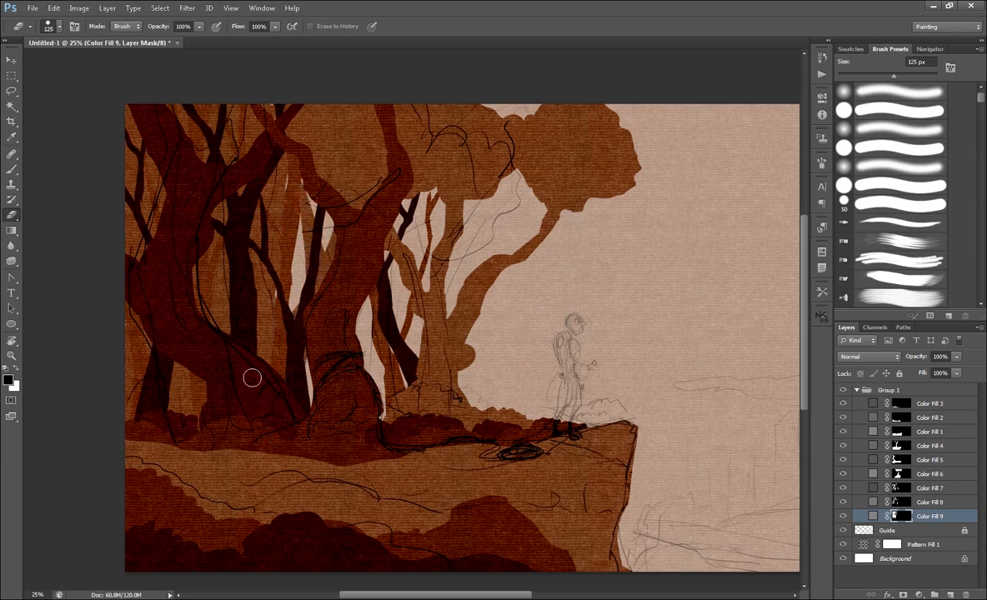
# - Lighten the grey of the Color Fill 9 background layer
pyautogui.doubleClick(873, 518)
pyautogui.moveTo(581, 300)
pyautogui.mouseDown()
pyautogui.moveTo(577, 327)
pyautogui.moveTo(575, 283)
pyautogui.mouseUp()
pyautogui.click(842, 207)
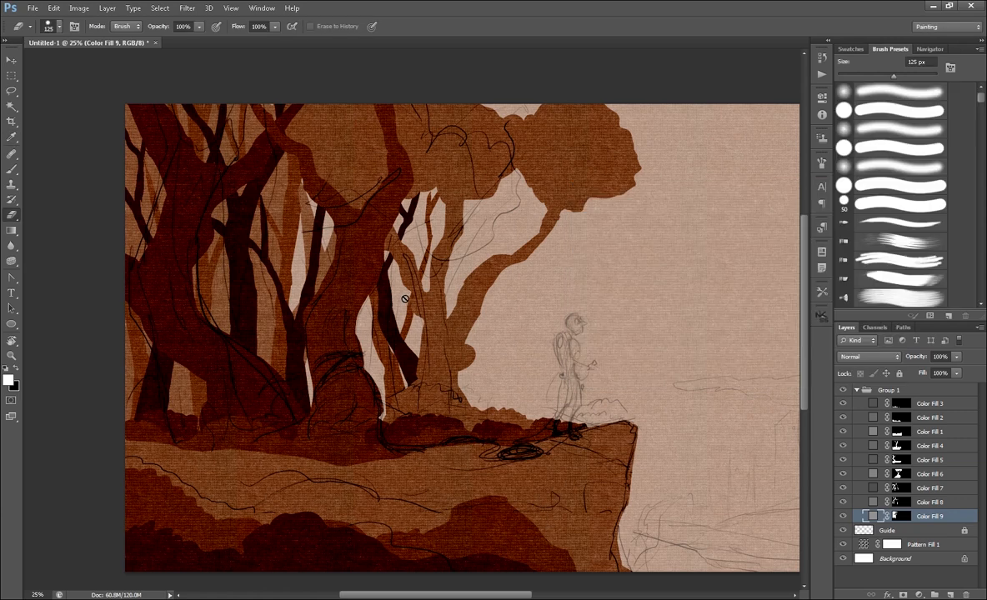
# - Paint pale distant trunks and a forked branch behind the leafy tree on the Color Fill 9 mask
pyautogui.moveTo(374, 328); pyautogui.dragTo(374, 409)
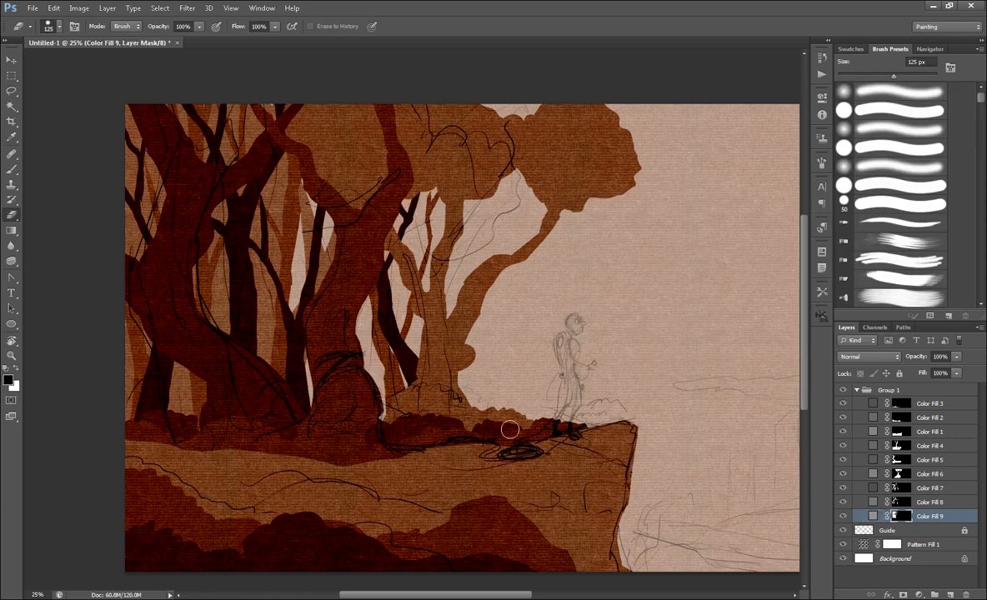
pyautogui.moveTo(468, 202); pyautogui.dragTo(498, 407)
pyautogui.moveTo(526, 258); pyautogui.dragTo(497, 349)
pyautogui.moveTo(416, 416)
pyautogui.mouseDown()
pyautogui.moveTo(353, 280)
pyautogui.moveTo(333, 389)
pyautogui.mouseUp()
# - Swap the mask colors and cut small openings between the trunks out of the pale background fill
pyautogui.press('x')
pyautogui.moveTo(250, 107); pyautogui.dragTo(248, 152)
pyautogui.moveTo(252, 190); pyautogui.dragTo(254, 240)
pyautogui.moveTo(227, 283); pyautogui.dragTo(223, 331)
pyautogui.moveTo(233, 109); pyautogui.dragTo(235, 162)
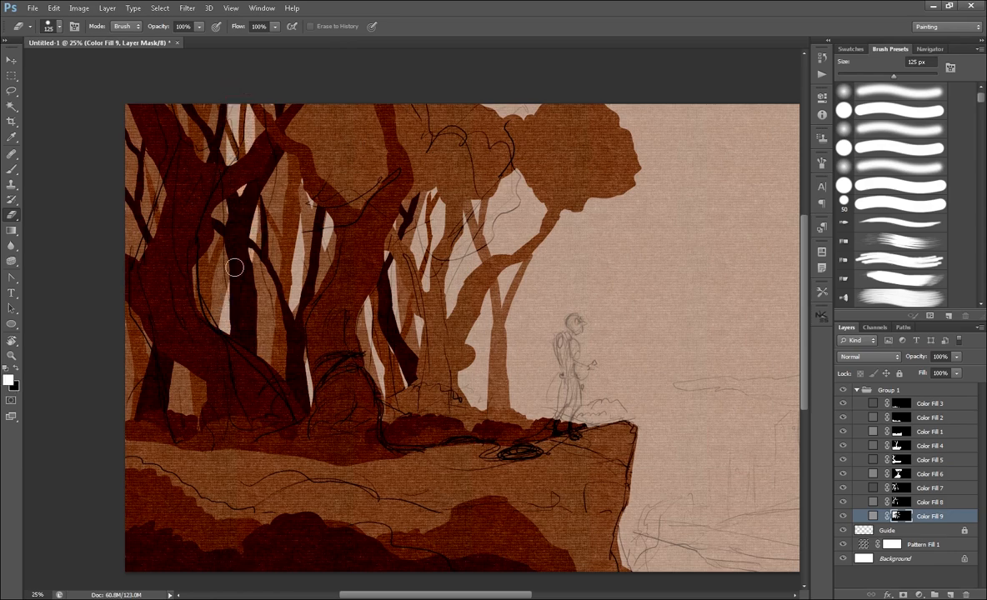
pyautogui.moveTo(130, 112); pyautogui.dragTo(136, 212)
pyautogui.moveTo(128, 155); pyautogui.dragTo(131, 229)
# - Extend the darkest foreground bushes across the lower-left ground on the Color Fill 3 mask
pyautogui.moveTo(762, 498)
pyautogui.mouseDown()
pyautogui.moveTo(530, 477)
pyautogui.moveTo(548, 479)
pyautogui.mouseUp()
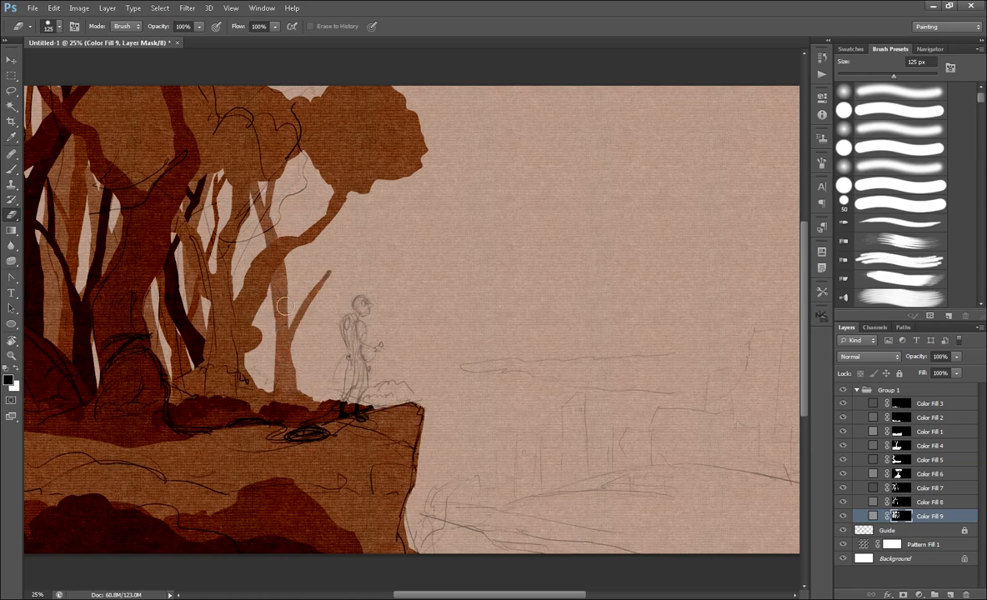
pyautogui.hotkey('ctrl', '-')
pyautogui.hotkey('ctrl', '+')
pyautogui.hotkey('ctrl', '-')
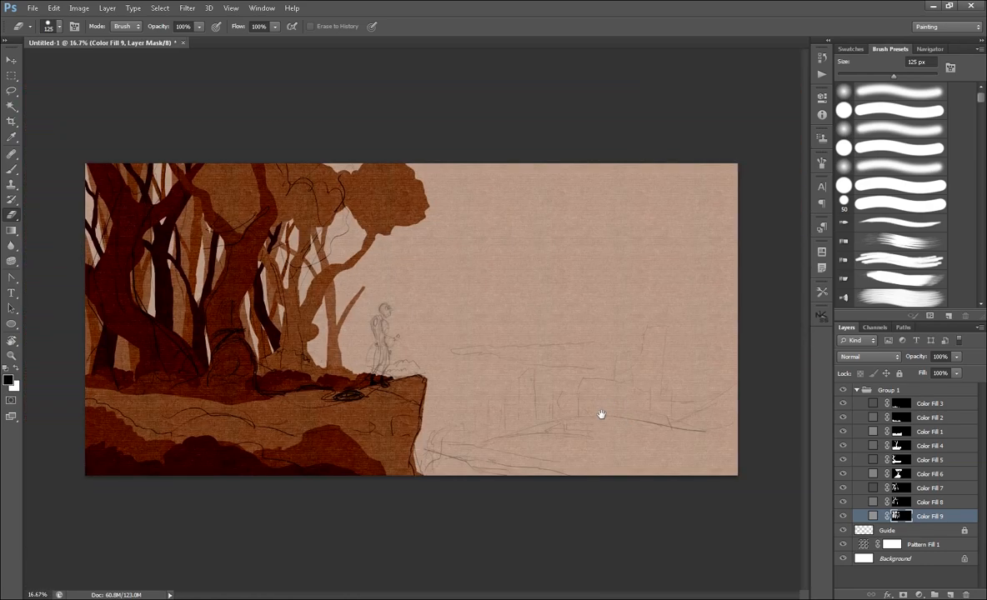
pyautogui.click(873, 516)
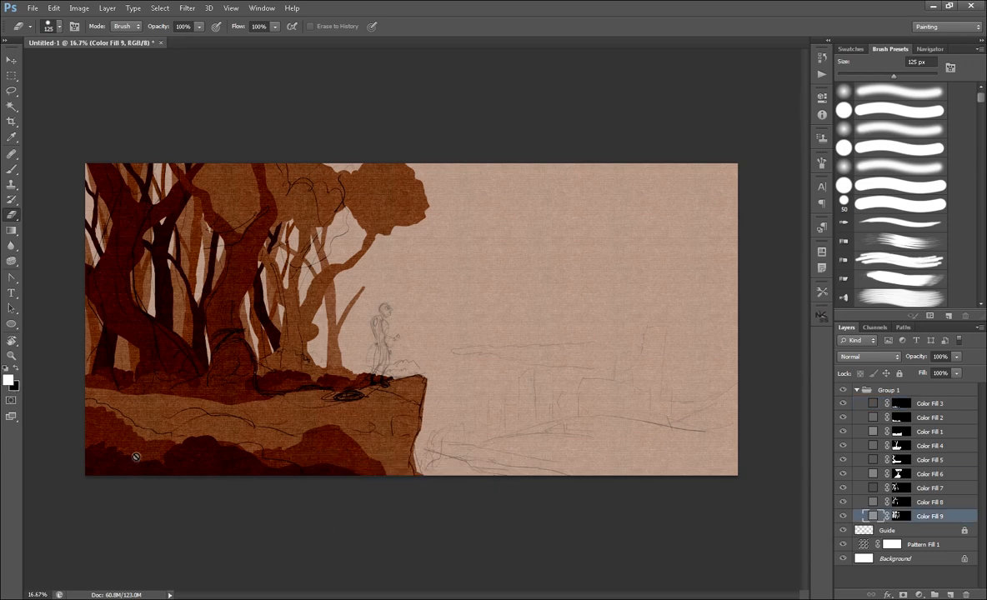
pyautogui.click(136, 456)
pyautogui.click(518, 224)
pyautogui.click(901, 404)
pyautogui.moveTo(94, 448); pyautogui.dragTo(290, 473)
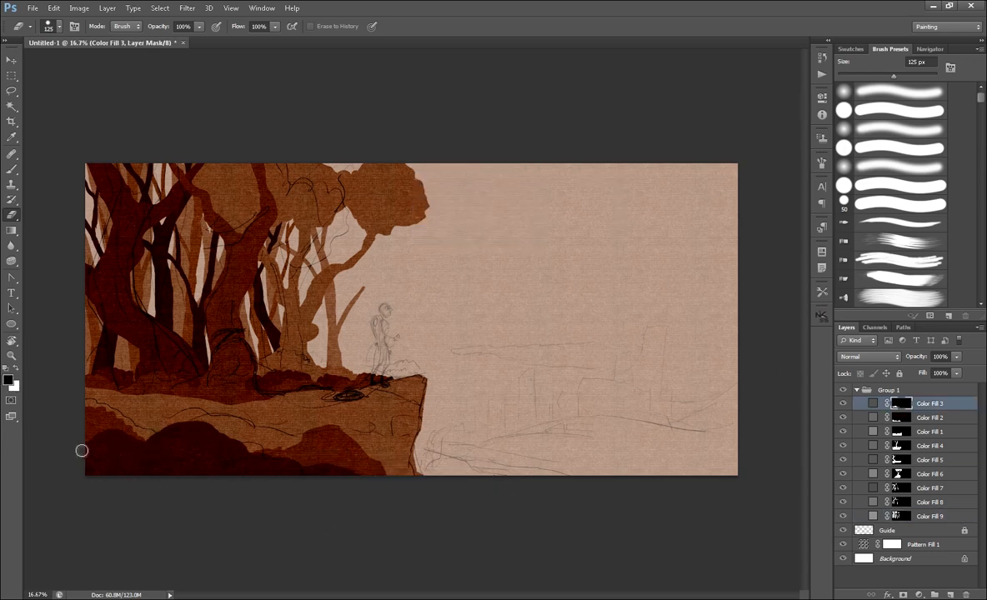
pyautogui.moveTo(107, 419)
pyautogui.mouseDown()
pyautogui.moveTo(150, 437)
pyautogui.moveTo(117, 409)
pyautogui.mouseUp()
# - Paint low bushes along the foot of the cliff on the Color Fill 2 mask
pyautogui.click(901, 417)
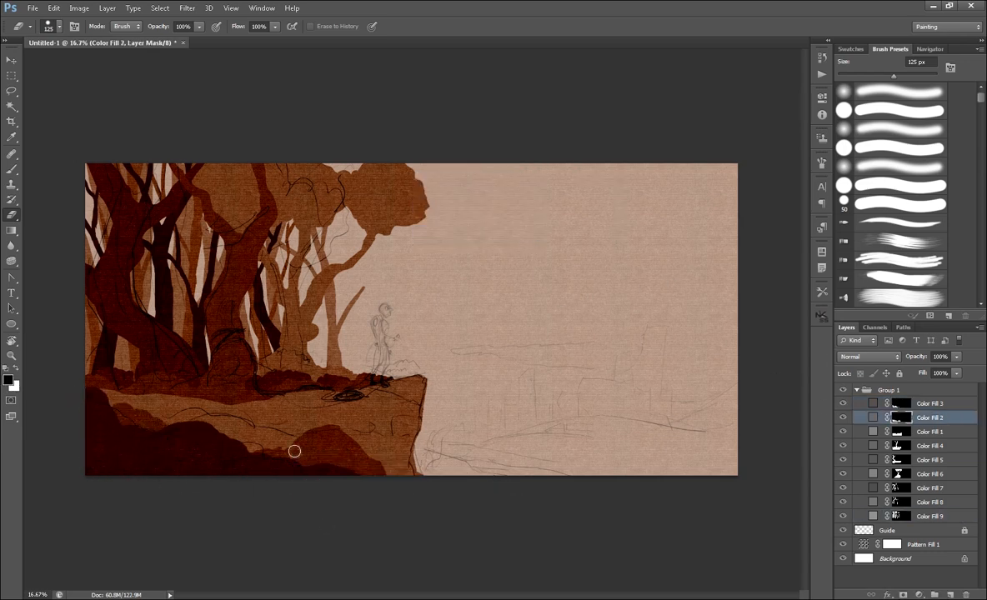
pyautogui.moveTo(294, 451); pyautogui.dragTo(463, 489)
pyautogui.moveTo(720, 436)
pyautogui.mouseDown()
pyautogui.moveTo(689, 456)
pyautogui.moveTo(693, 479)
pyautogui.mouseUp()
pyautogui.hotkey('ctrl', 'z')
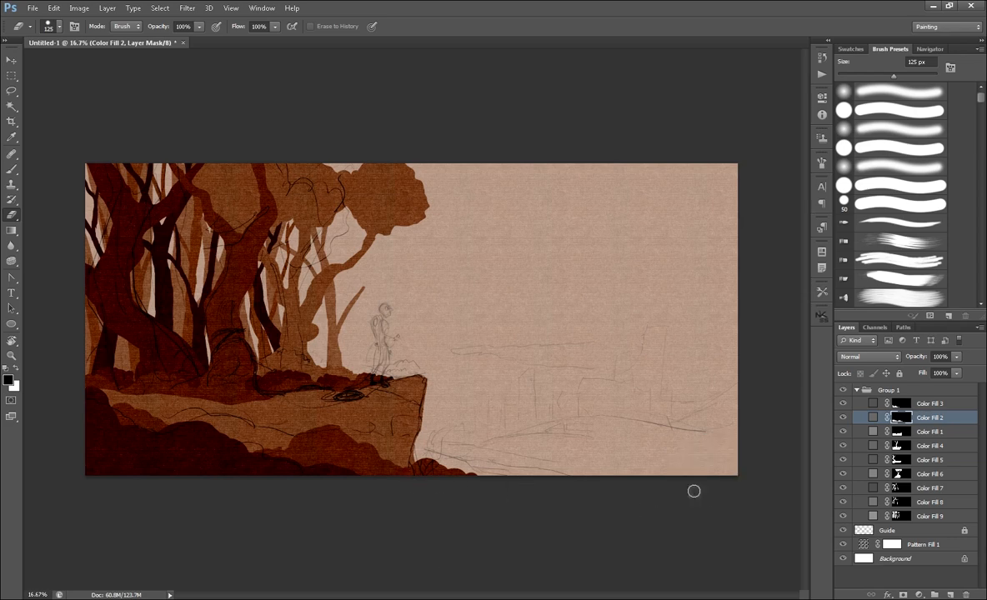
# - Lasso a bush shape in the scene's lower-right corner and reveal it on the Color Fill 2 mask
pyautogui.press('l')
pyautogui.moveTo(740, 422); pyautogui.dragTo(647, 477)
pyautogui.press('Delete')
pyautogui.hotkey('ctrl', 'd')
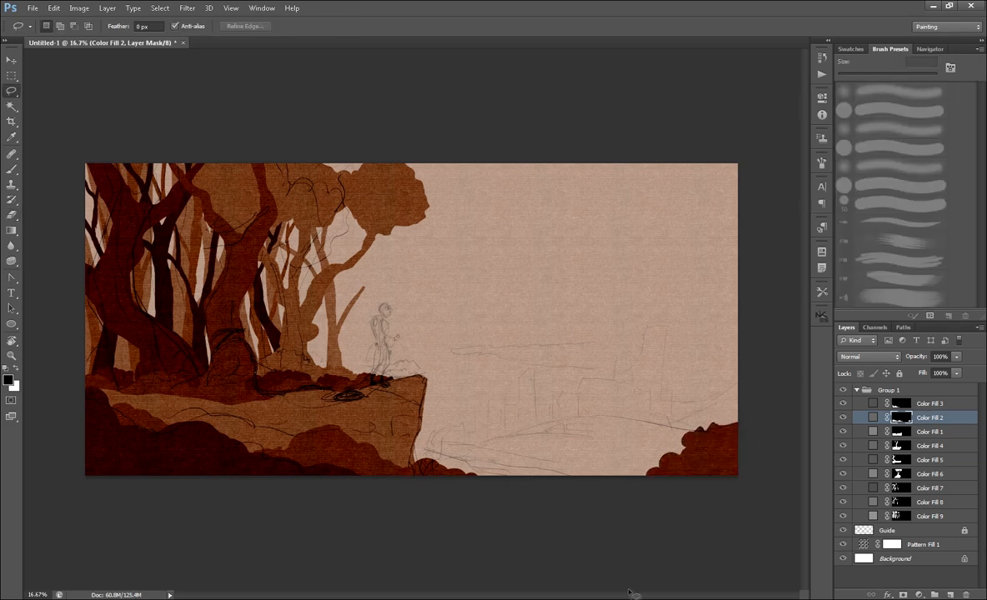
# - Lasso a low hill beyond the cliff and fill it with a Solid Color layer in light grey #a7a7a7
pyautogui.click(925, 517)
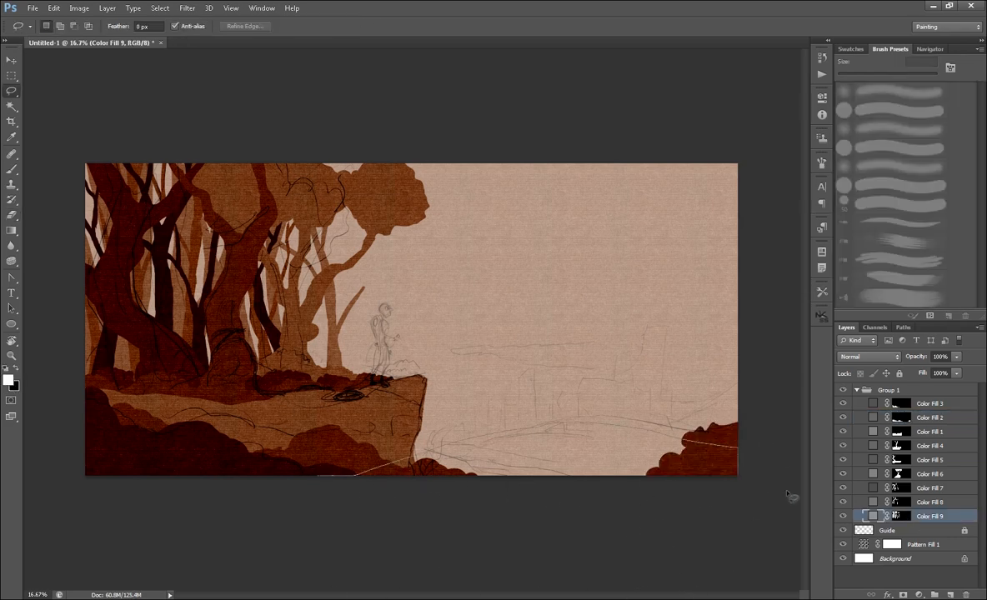
pyautogui.moveTo(788, 493); pyautogui.dragTo(775, 502)
pyautogui.click(919, 594)
pyautogui.click(941, 367)
pyautogui.moveTo(583, 250)
pyautogui.mouseDown()
pyautogui.moveTo(570, 262)
pyautogui.moveTo(579, 288)
pyautogui.moveTo(577, 266)
pyautogui.mouseUp()
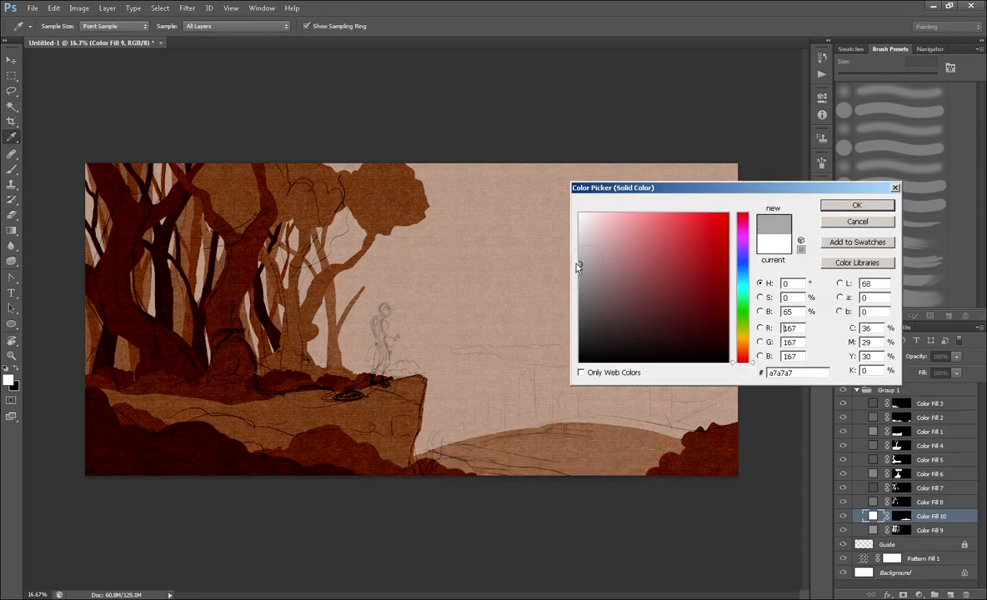
pyautogui.click(858, 207)
# - Fill a lassoed second hill behind the first with a lighter grey layer and order both hills beneath the tree layers
pyautogui.moveTo(354, 450)
pyautogui.mouseDown()
pyautogui.moveTo(820, 416)
pyautogui.moveTo(736, 534)
pyautogui.moveTo(125, 493)
pyautogui.mouseUp()
pyautogui.moveTo(936, 530)
pyautogui.mouseDown()
pyautogui.moveTo(938, 502)
pyautogui.moveTo(927, 549)
pyautogui.mouseUp()
pyautogui.click(931, 530)
pyautogui.click(918, 594)
pyautogui.click(927, 388)
pyautogui.click(581, 258)
pyautogui.click(858, 205)
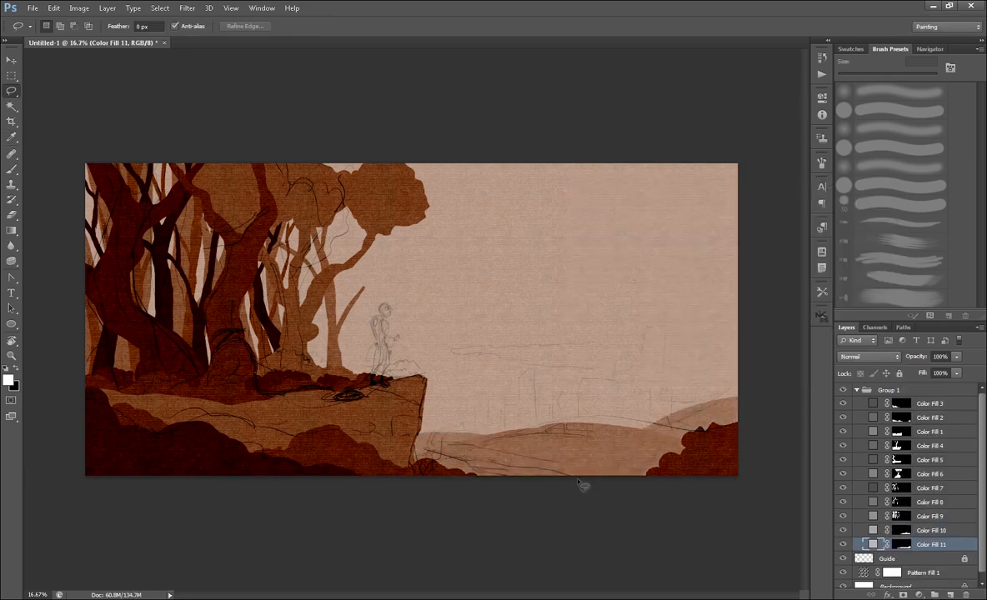
# - Lasso two blocky buildings beyond the cliff, fill them with a grey Solid Color layer and place it behind the hills
pyautogui.moveTo(652, 400); pyautogui.dragTo(627, 437)
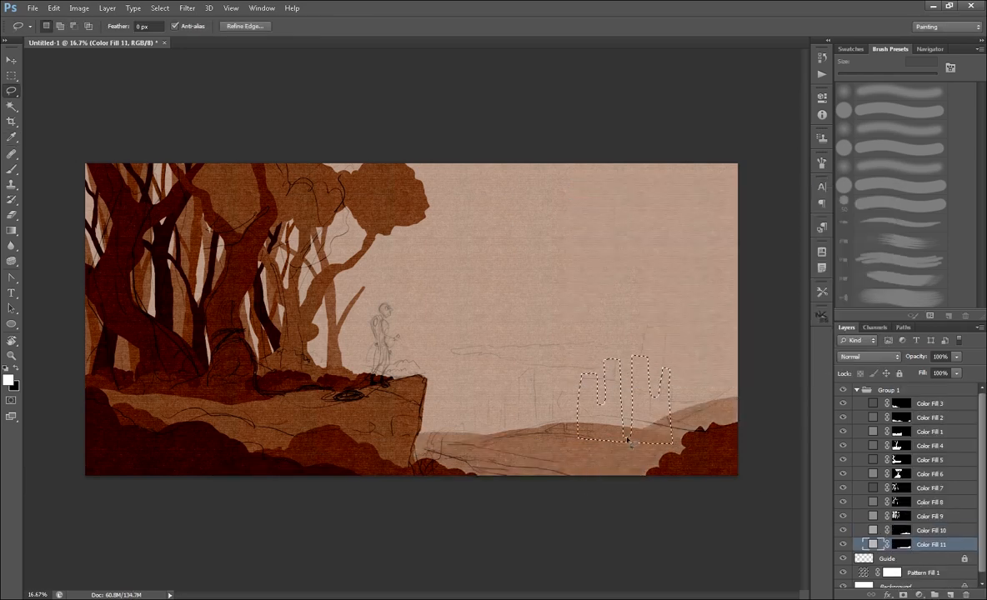
pyautogui.hotkey('ctrl', 'd')
pyautogui.moveTo(488, 444); pyautogui.dragTo(455, 451)
pyautogui.click(919, 594)
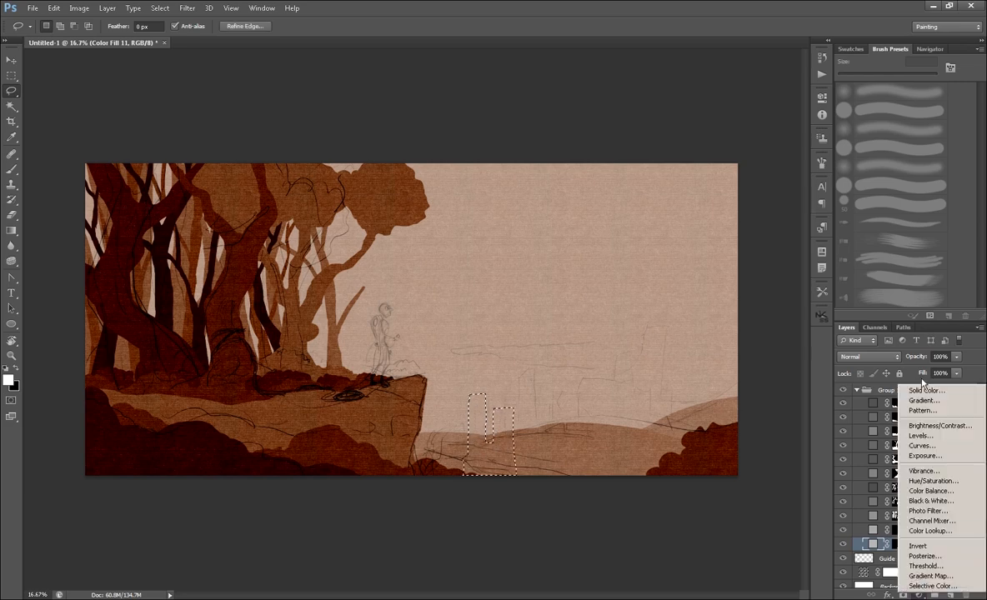
pyautogui.click(926, 388)
pyautogui.moveTo(583, 273); pyautogui.dragTo(580, 282)
pyautogui.click(856, 206)
pyautogui.moveTo(921, 545); pyautogui.dragTo(921, 560)
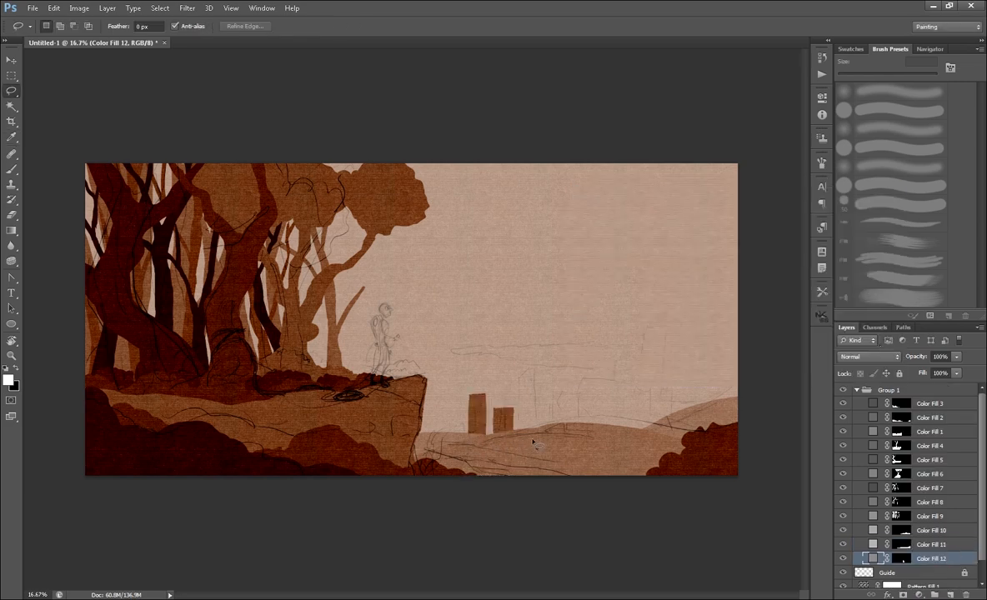
# - Paint more city towers of varied height along the hills on the Color Fill 12 mask with the Eraser
pyautogui.press('e')
pyautogui.moveTo(529, 374); pyautogui.dragTo(529, 423)
pyautogui.moveTo(565, 403); pyautogui.dragTo(565, 416)
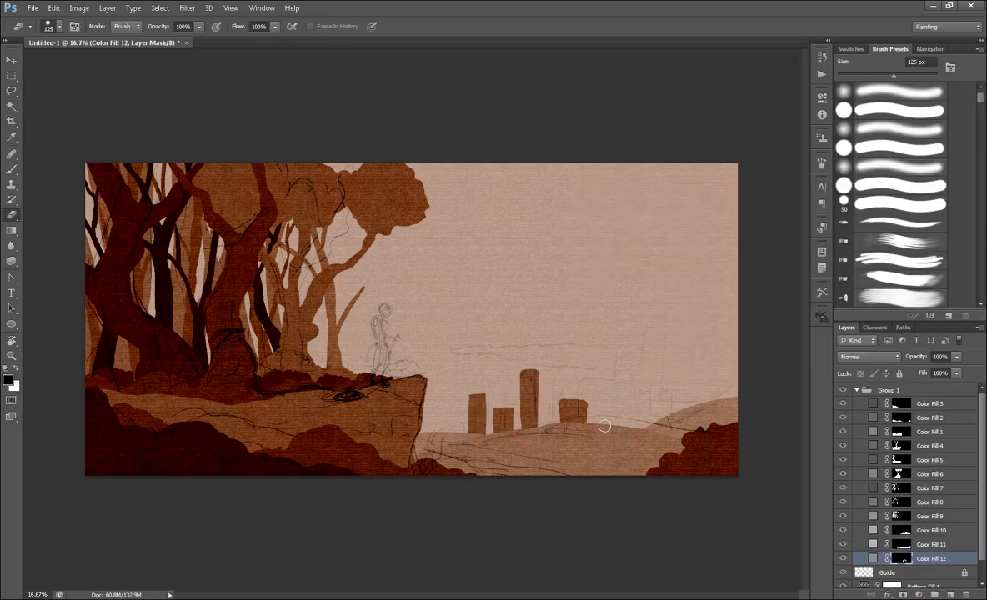
pyautogui.moveTo(608, 365); pyautogui.dragTo(608, 421)
pyautogui.moveTo(647, 342); pyautogui.dragTo(658, 421)
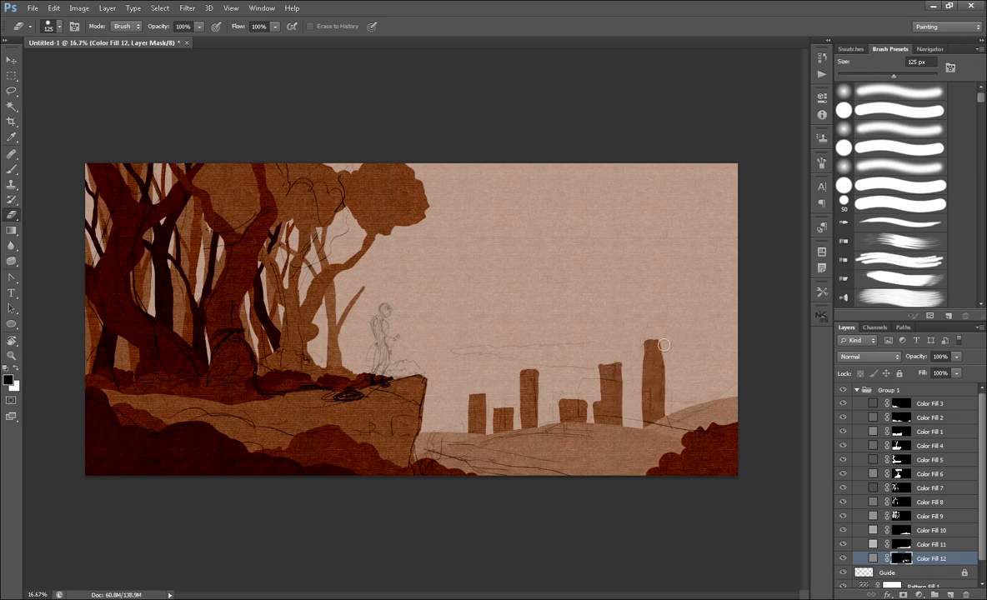
pyautogui.moveTo(685, 368); pyautogui.dragTo(685, 409)
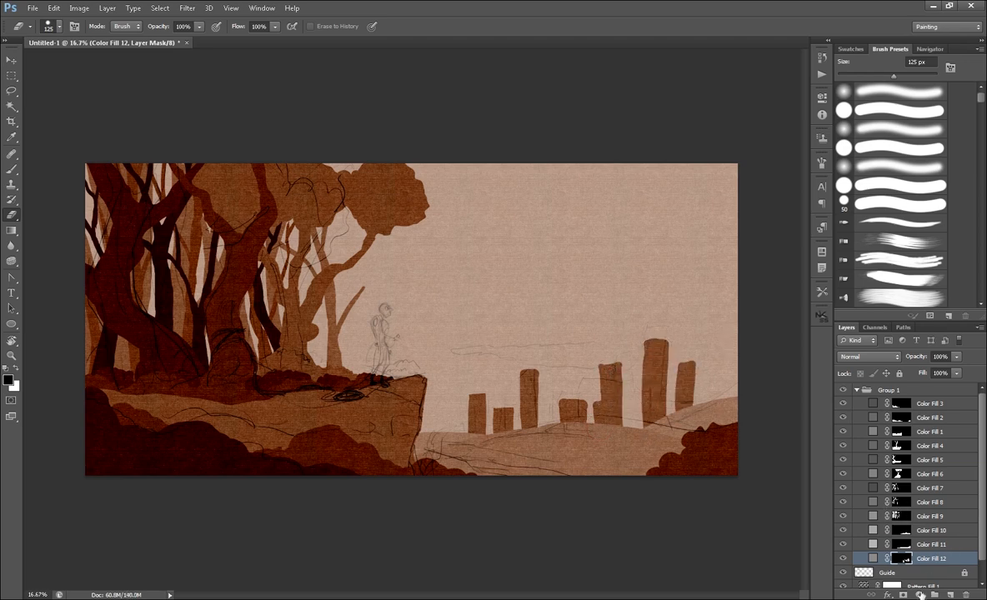
# - Square off the city towers on the Color Fill 12 mask, duplicate that layer and place the copy beneath it
pyautogui.moveTo(666, 340); pyautogui.dragTo(666, 418)
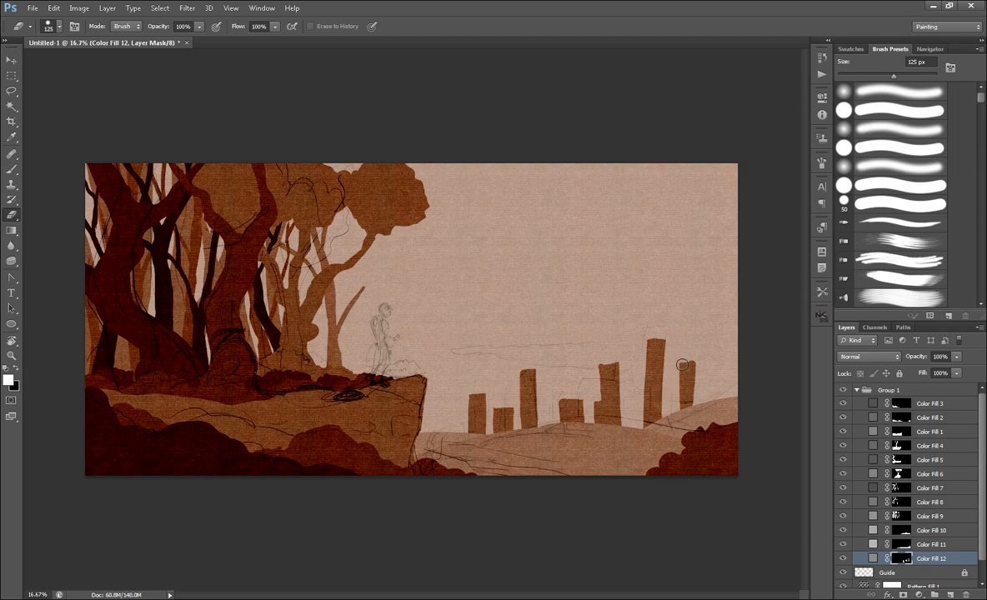
pyautogui.rightClick(951, 558)
pyautogui.click(888, 221)
pyautogui.press('Return')
pyautogui.moveTo(943, 557); pyautogui.dragTo(941, 549)
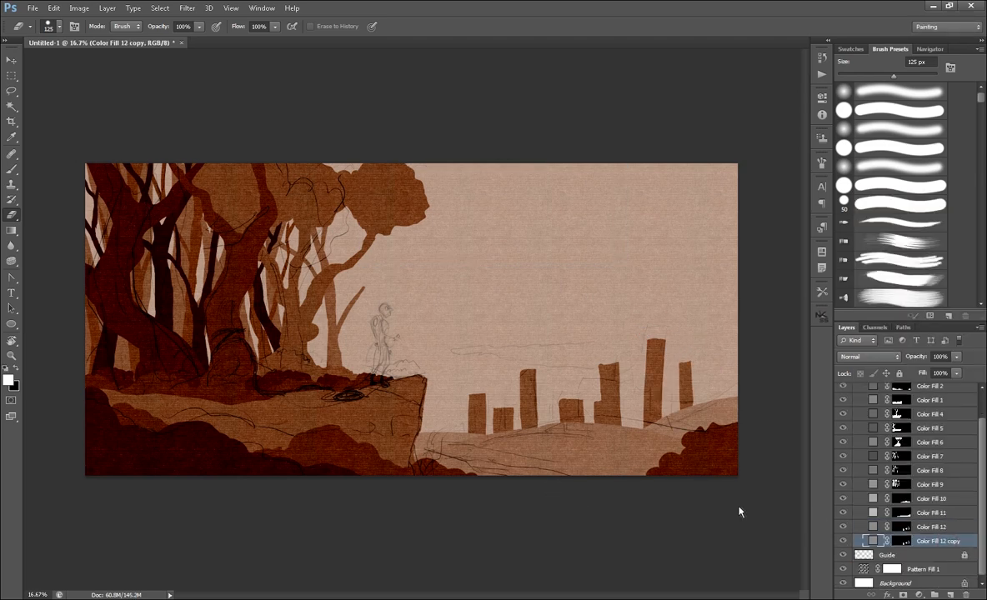
# - Mirror the copied towers horizontally, stretch them to about 120% height and shift them among the original towers
pyautogui.press('v')
pyautogui.moveTo(550, 438); pyautogui.dragTo(563, 434)
pyautogui.hotkey('ctrl', 't')
pyautogui.moveTo(591, 335); pyautogui.dragTo(591, 306)
pyautogui.moveTo(705, 388); pyautogui.dragTo(312, 387)
pyautogui.moveTo(447, 425); pyautogui.dragTo(703, 439)
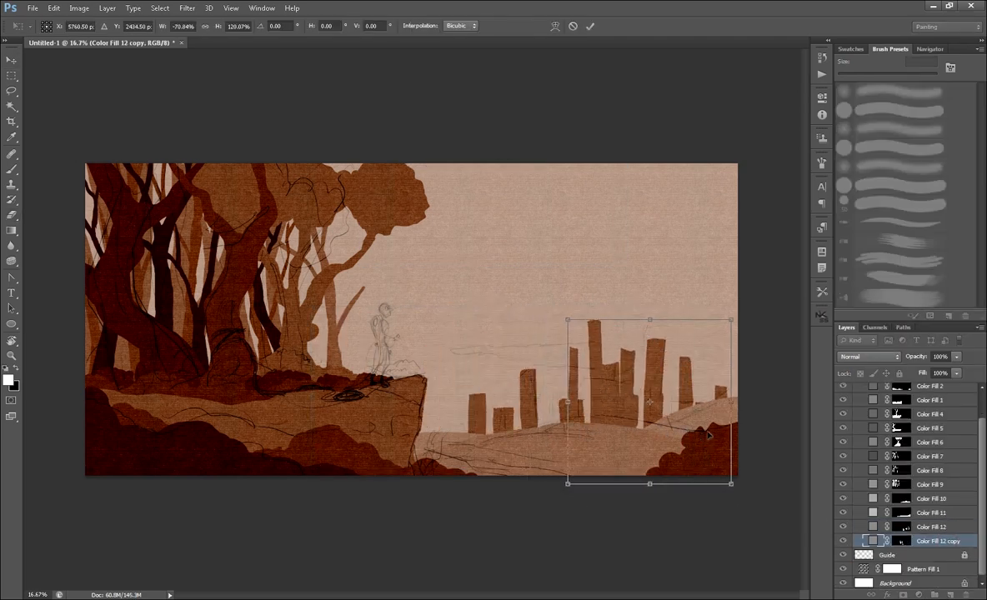
pyautogui.press('Return')
# - Recolour the Color Fill 12 copy layer with a lighter grey
pyautogui.doubleClick(873, 541)
pyautogui.moveTo(660, 189); pyautogui.dragTo(684, 121)
pyautogui.moveTo(604, 207); pyautogui.dragTo(599, 196)
pyautogui.click(880, 137)
# - Paint additional background towers along the skyline on the Color Fill 12 copy mask with the Eraser
pyautogui.click(901, 540)
pyautogui.press('m')
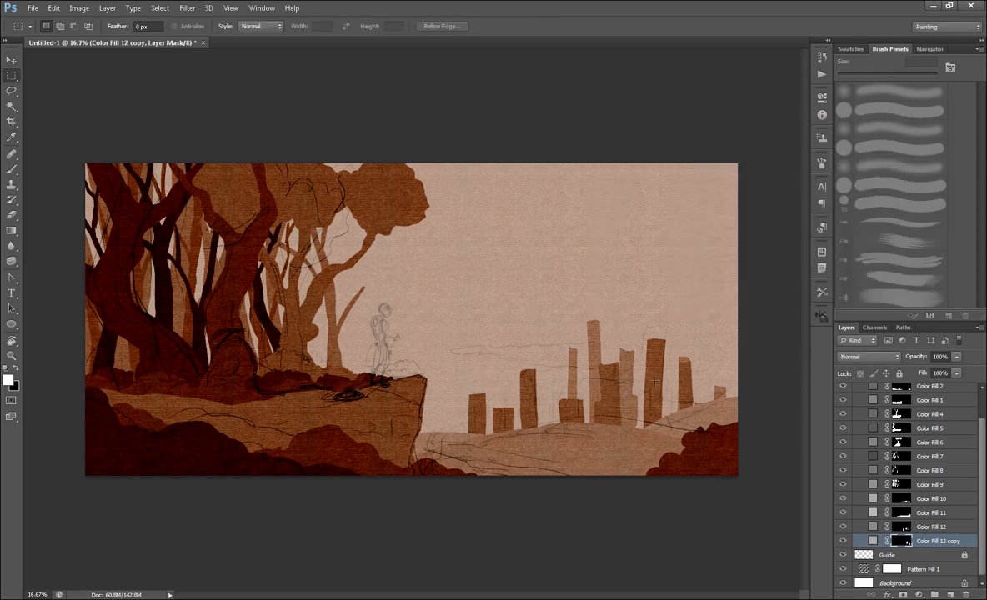
pyautogui.press('e')
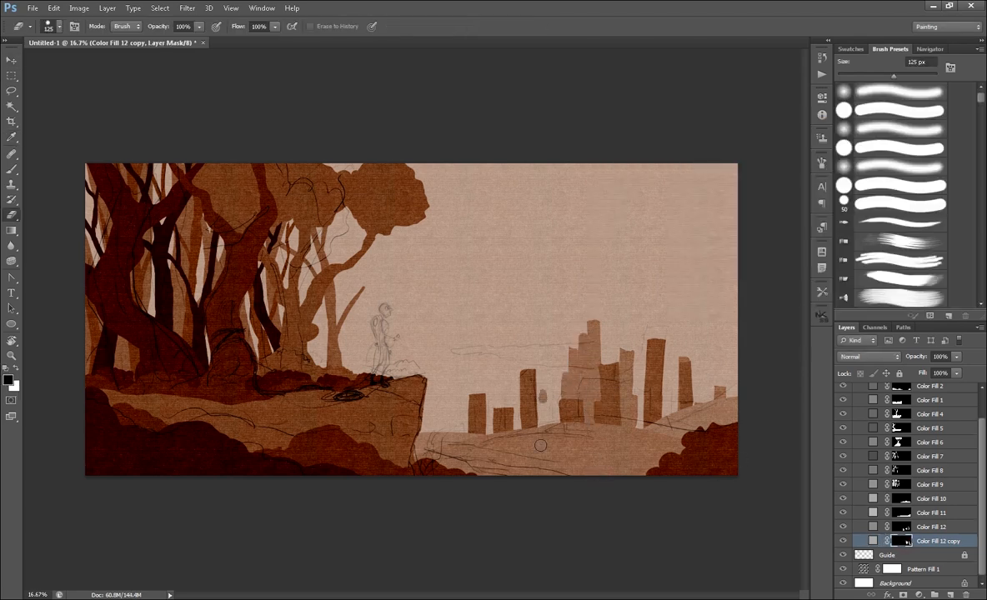
pyautogui.moveTo(542, 388); pyautogui.dragTo(542, 425)
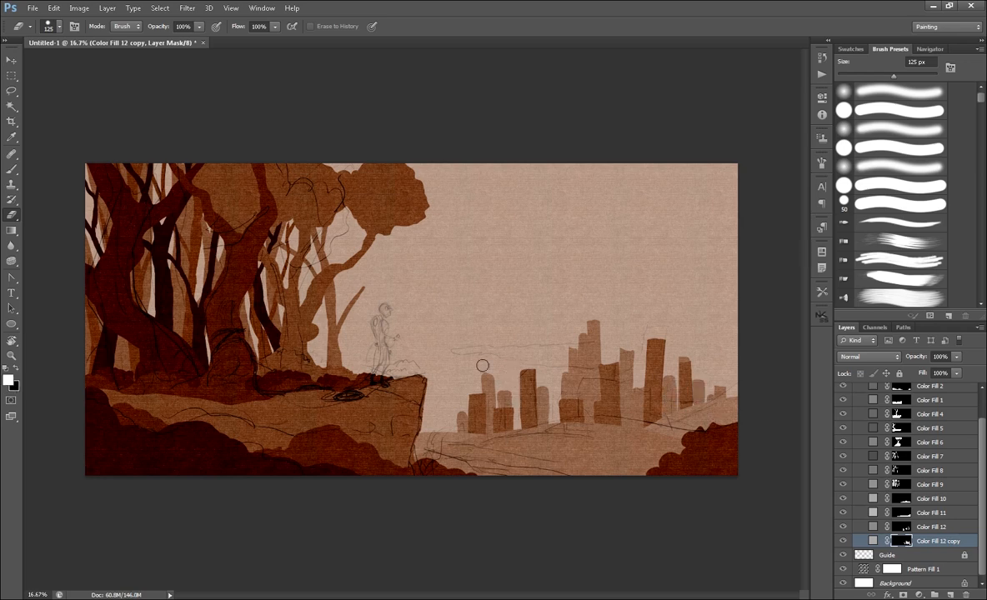
# - Duplicate the Color Fill 12 copy layer and place the duplicate beneath it
pyautogui.doubleClick(874, 541)
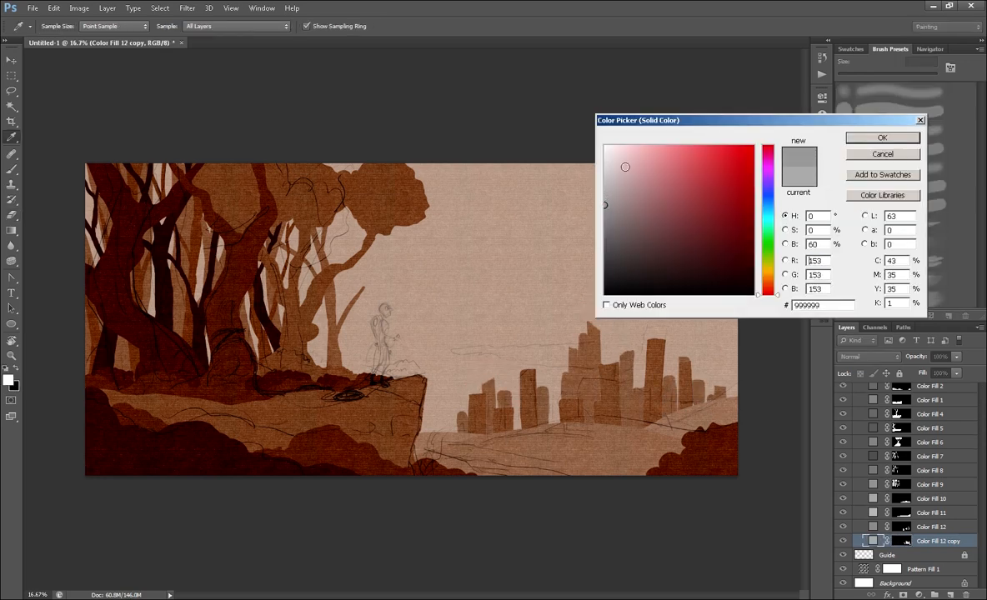
pyautogui.click(881, 152)
pyautogui.rightClick(912, 537)
pyautogui.click(888, 214)
pyautogui.press('Return')
pyautogui.moveTo(876, 541); pyautogui.dragTo(875, 560)
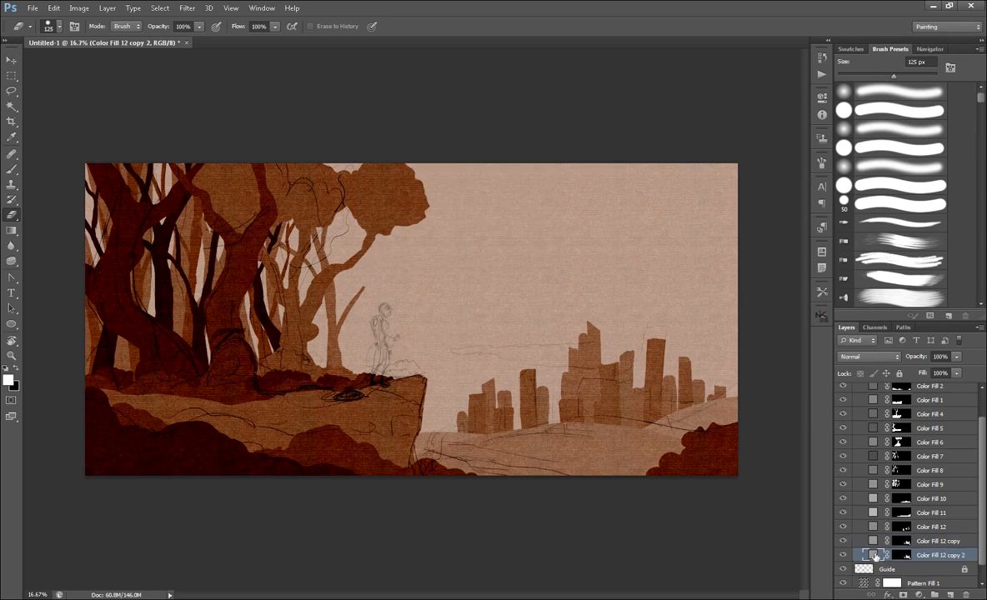
# - Reposition the duplicated skyline behind the other towers and recolour it a lighter grey
pyautogui.press('v')
pyautogui.moveTo(604, 444); pyautogui.dragTo(691, 401)
pyautogui.hotkey('ctrl', 't')
pyautogui.press('Return')
pyautogui.doubleClick(872, 555)
pyautogui.click(603, 191)
pyautogui.click(883, 137)
# - Duplicate the faint skyline and paint a taller tower near its far right end on the new layer's mask
pyautogui.hotkey('ctrl', 'j')
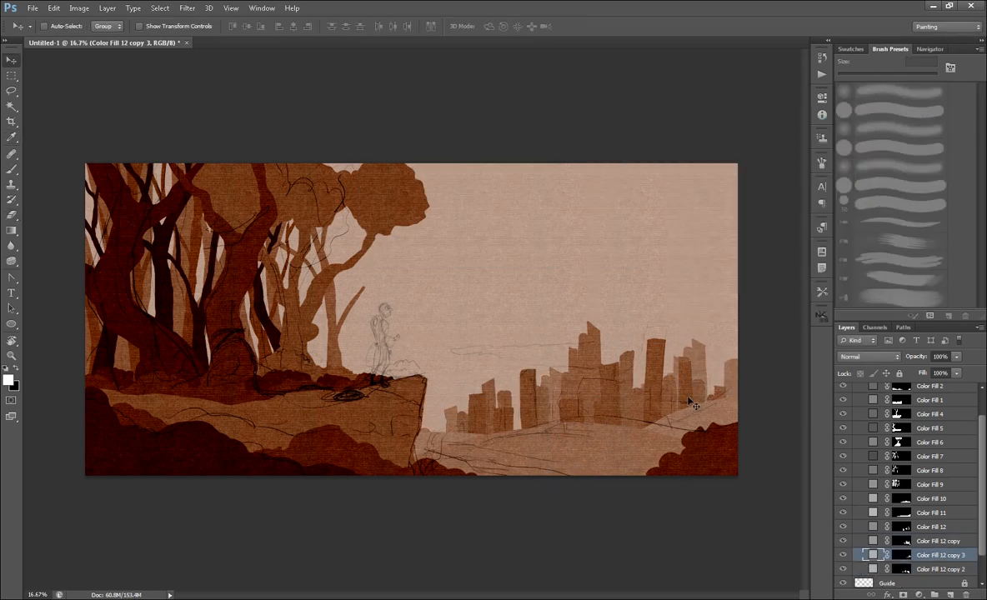
pyautogui.press('e')
pyautogui.press('x')
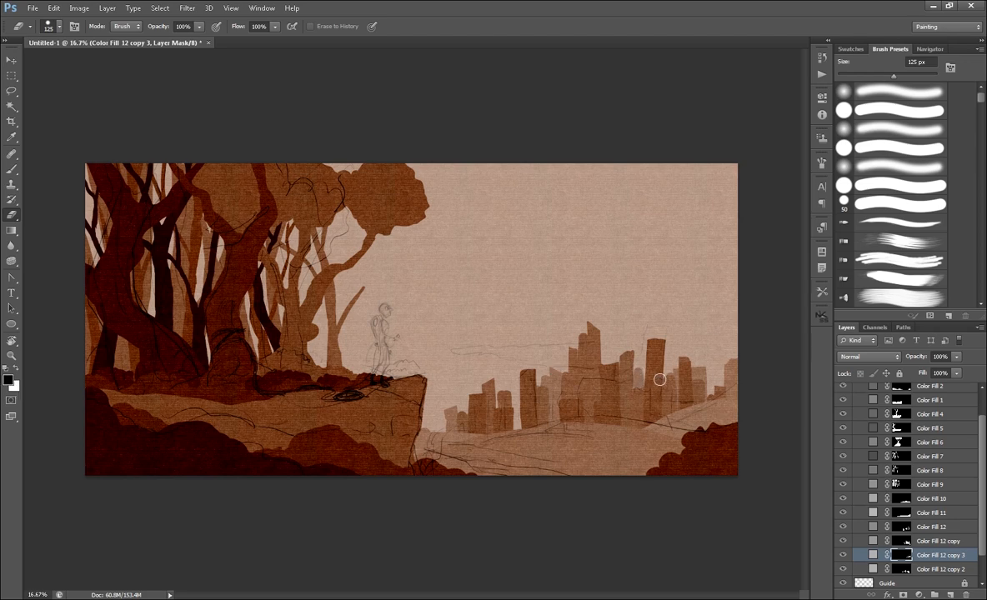
pyautogui.moveTo(715, 350); pyautogui.dragTo(705, 400)
# - Recolour the Color Fill 10 hill to grey #a2a2a2
pyautogui.doubleClick(871, 499)
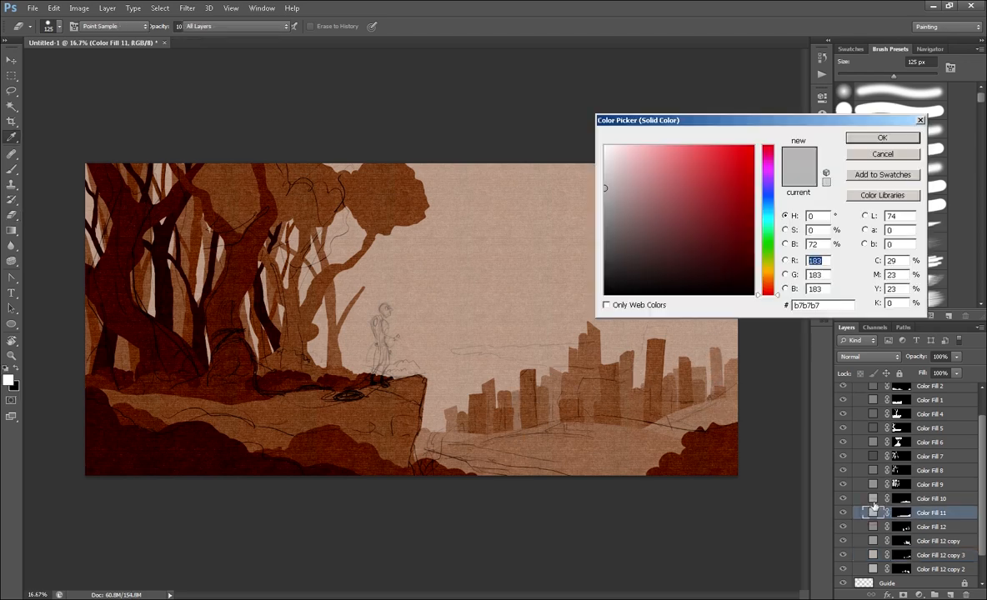
pyautogui.click(604, 201)
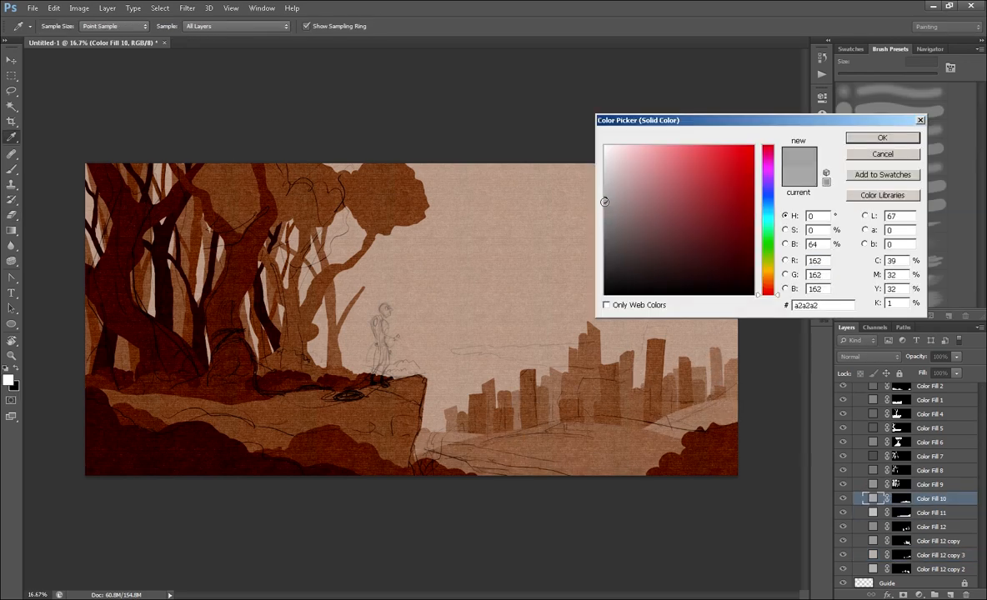
pyautogui.click(869, 140)
pyautogui.press('e')
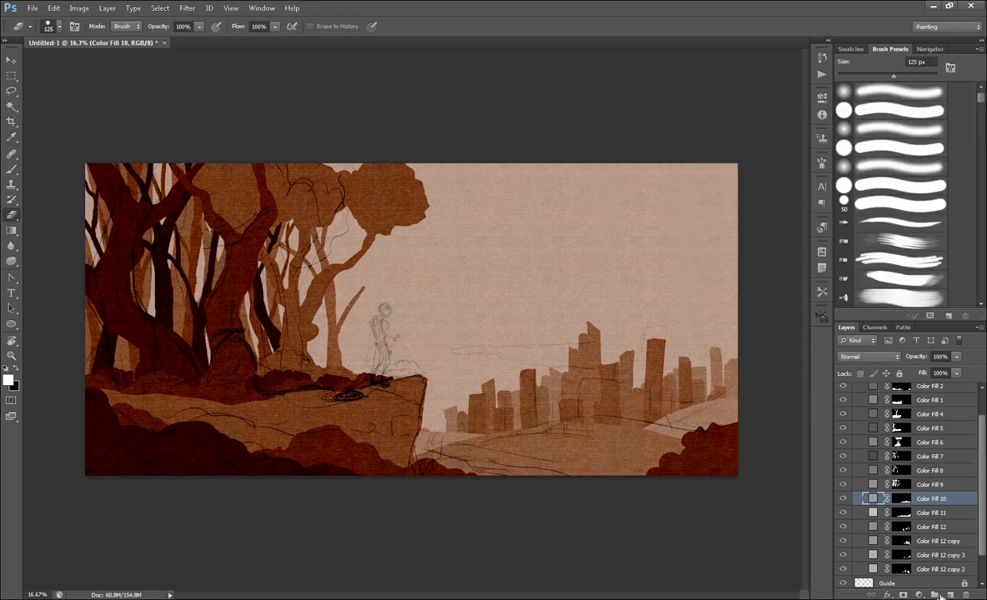
# - Add a darker grey Solid Color layer above Color Fill 10 and invert its mask to hide the fill
pyautogui.click(918, 595)
pyautogui.click(921, 389)
pyautogui.click(604, 216)
pyautogui.click(879, 137)
pyautogui.hotkey('ctrl', 'i')
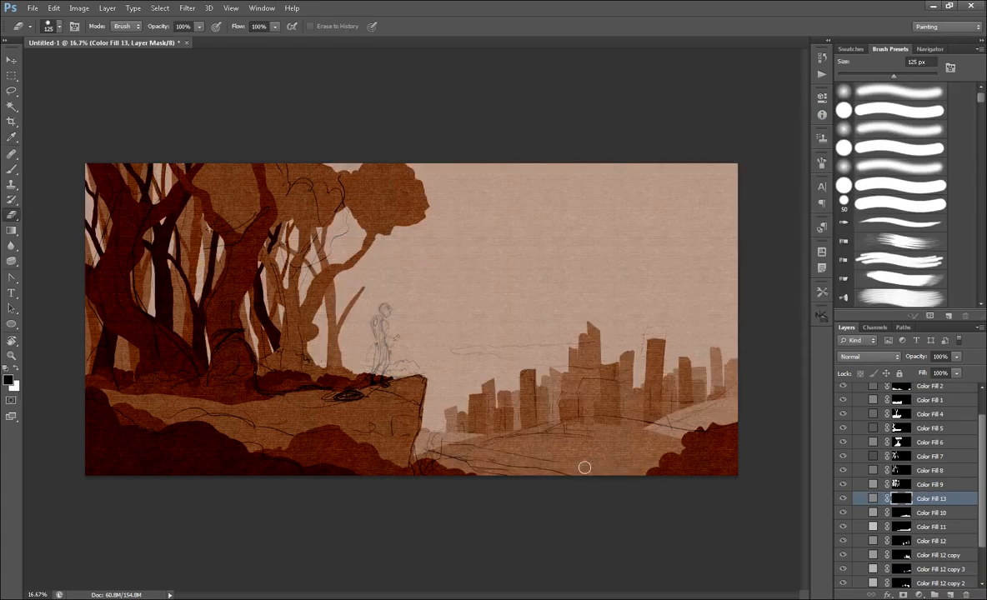
# - Paint a low foreground slope along the canvas bottom on the Color Fill 13 mask and hide the Guide layer
pyautogui.hotkey('ctrl', 'z')
pyautogui.moveTo(529, 469); pyautogui.dragTo(677, 443)
pyautogui.hotkey('ctrl', 'z')
pyautogui.moveTo(520, 436); pyautogui.dragTo(654, 452)
pyautogui.hotkey('ctrl', 'z')
pyautogui.moveTo(401, 450)
pyautogui.mouseDown()
pyautogui.moveTo(550, 474)
pyautogui.moveTo(425, 457)
pyautogui.mouseUp()
pyautogui.scroll(-3, 908, 500)
pyautogui.click(843, 553)
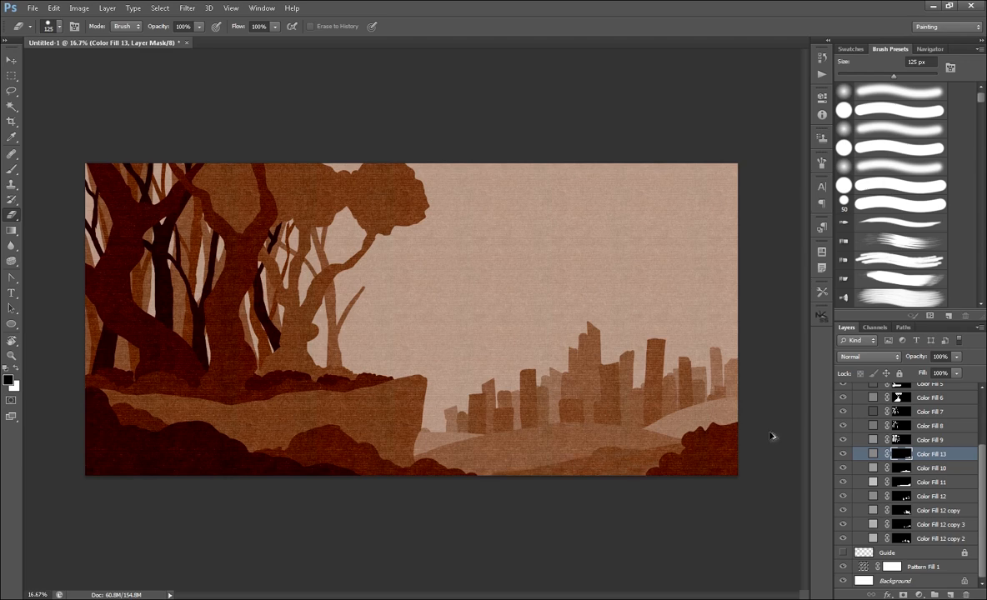
# - Scale down the four city tower layers together and shift the skyline toward the right end of the hills
pyautogui.click(932, 496)
pyautogui.keyDown('shift'); pyautogui.click(932, 540); pyautogui.keyUp('shift')
pyautogui.hotkey('ctrl', 't')
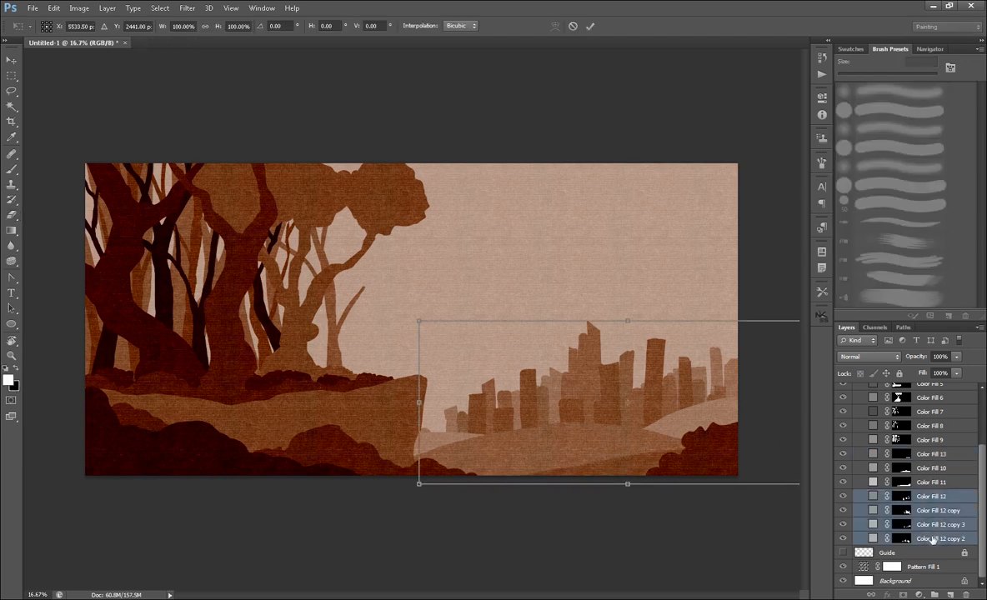
pyautogui.moveTo(419, 322); pyautogui.dragTo(478, 343)
pyautogui.moveTo(714, 455); pyautogui.dragTo(725, 448)
pyautogui.press('Return')
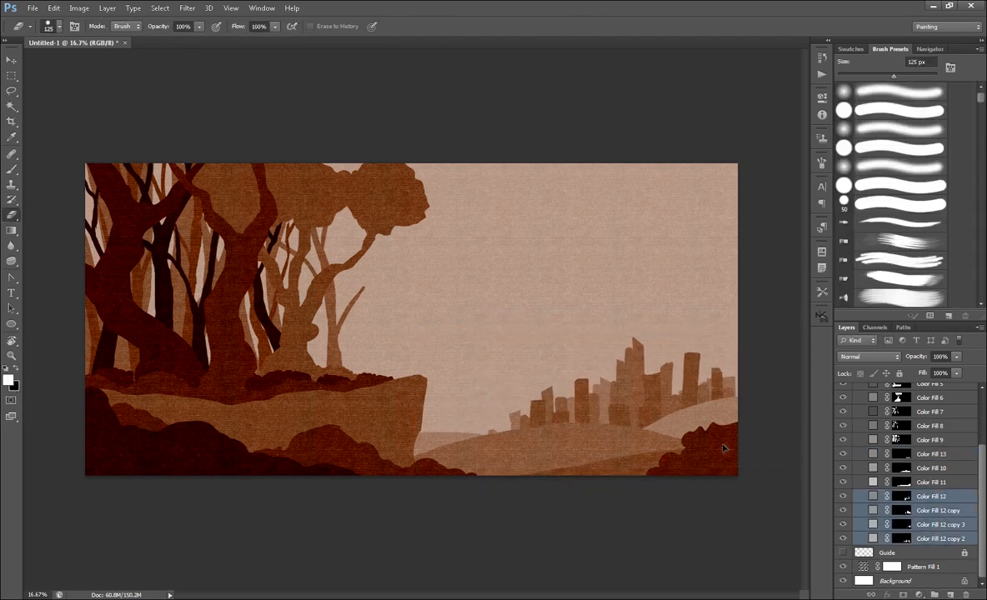
# - Distort the Color Fill 1 cliff so its right tip rises and juts outward while its left end drops
pyautogui.scroll(3, 896, 467)
pyautogui.click(842, 432)
pyautogui.click(843, 432)
pyautogui.click(929, 432)
pyautogui.hotkey('ctrl', 't')
pyautogui.click(53, 8)
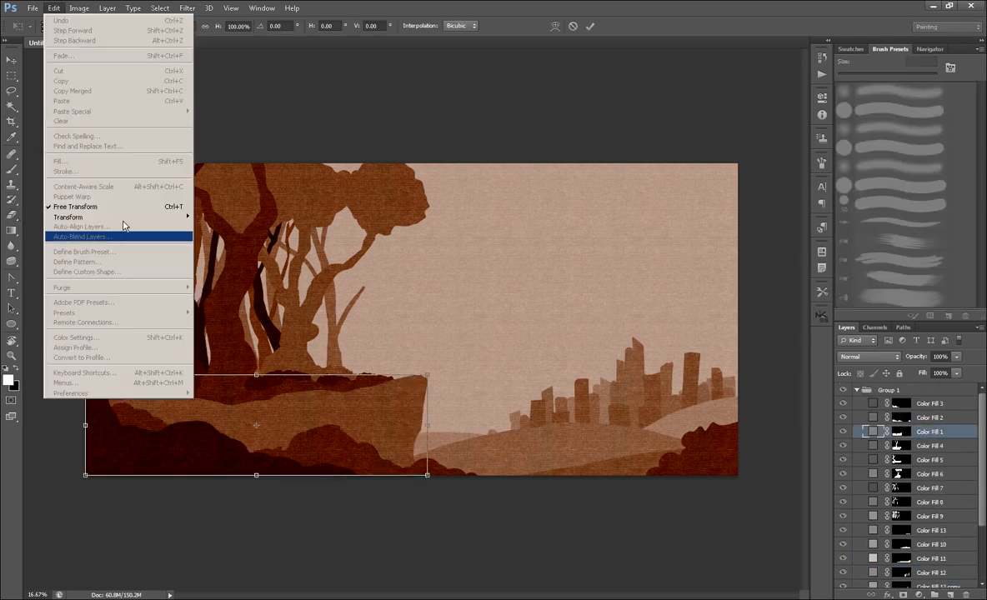
pyautogui.moveTo(125, 217)
pyautogui.click(218, 265)
pyautogui.moveTo(428, 375); pyautogui.dragTo(429, 347)
pyautogui.moveTo(85, 375); pyautogui.dragTo(85, 396)
pyautogui.moveTo(428, 348); pyautogui.dragTo(450, 335)
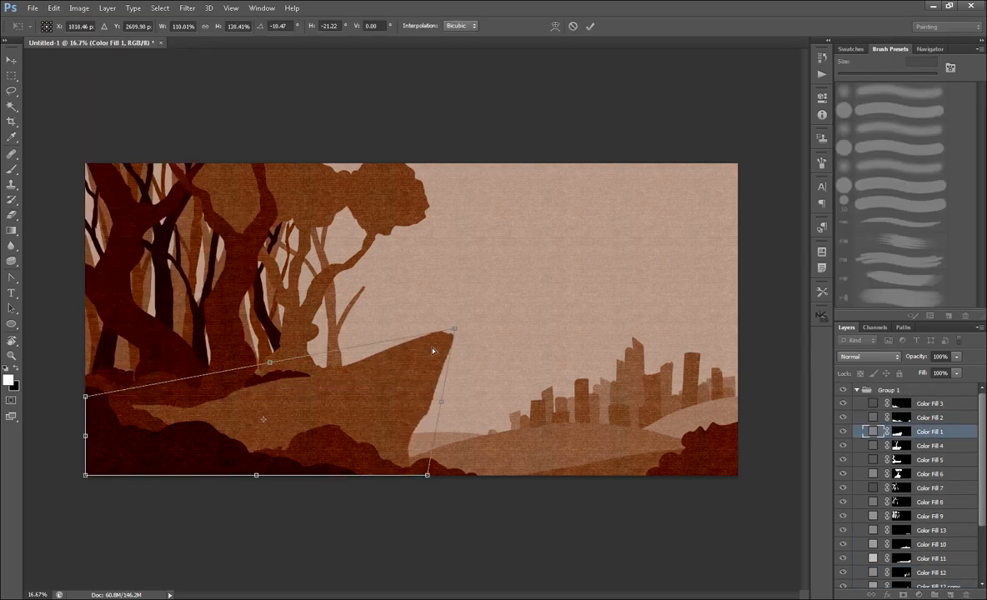
pyautogui.press('Return')
# - Paint bushes along the tilted cliff's upper edge and around its base on the Color Fill 4 and Color Fill 5 masks
pyautogui.press('e')
pyautogui.click(903, 445)
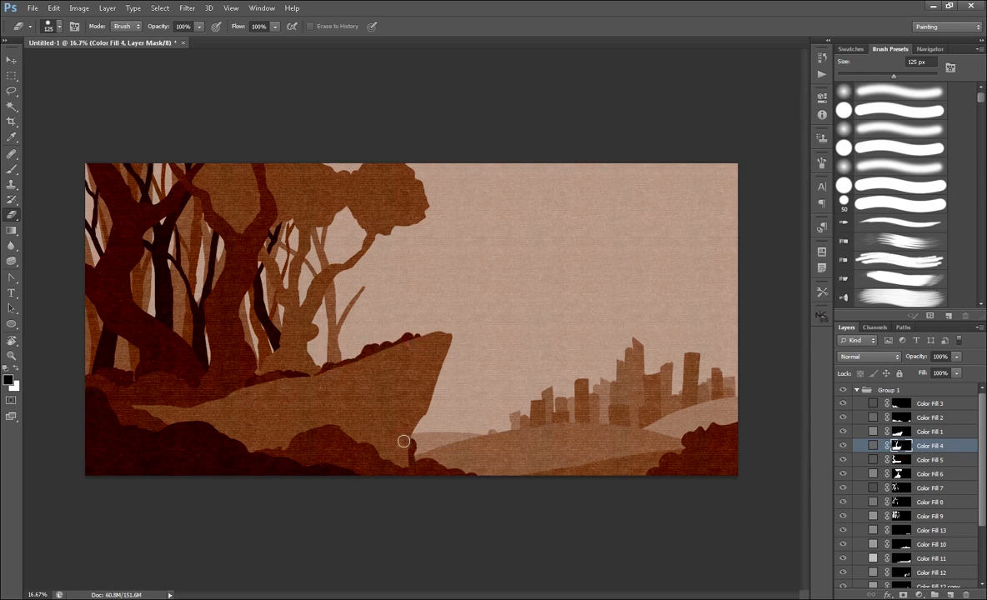
pyautogui.click(902, 460)
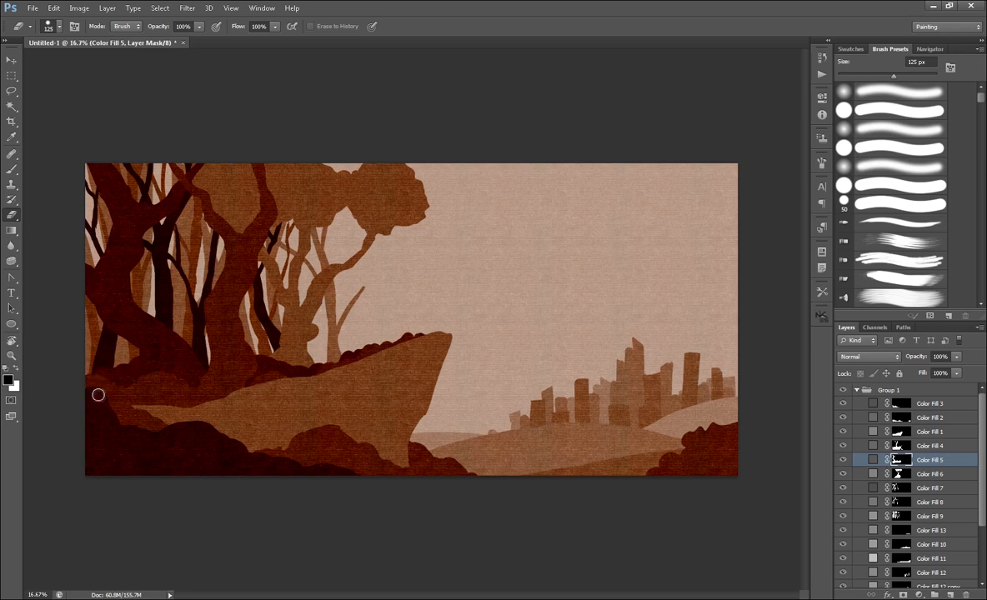
pyautogui.click(901, 418)
# - Add a darker grey Solid Color layer above the Color Fill 1 cliff and invert its mask
pyautogui.click(901, 432)
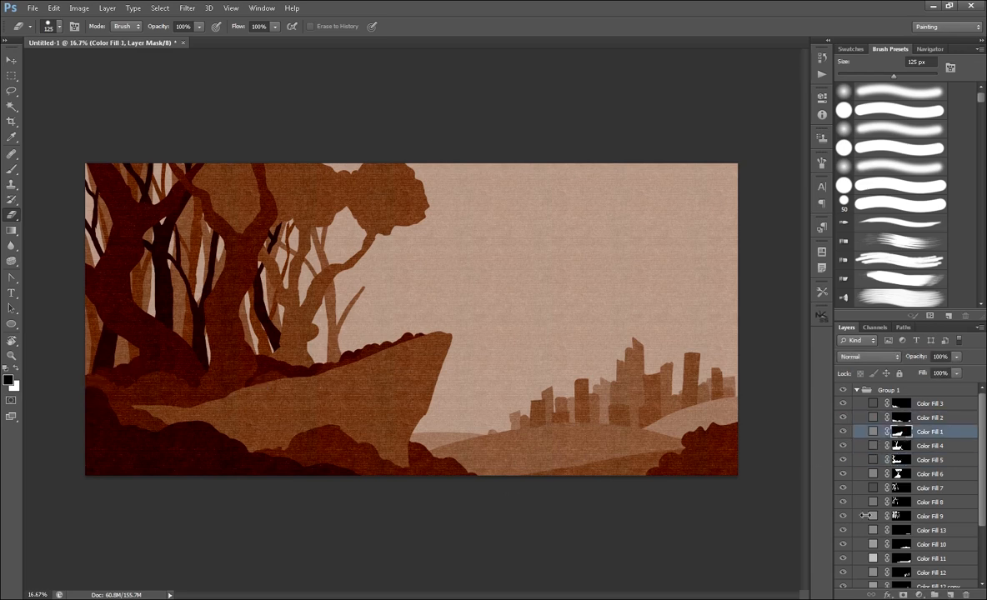
pyautogui.click(920, 595)
pyautogui.click(921, 391)
pyautogui.click(617, 219)
pyautogui.click(884, 137)
pyautogui.hotkey('ctrl', 'i')
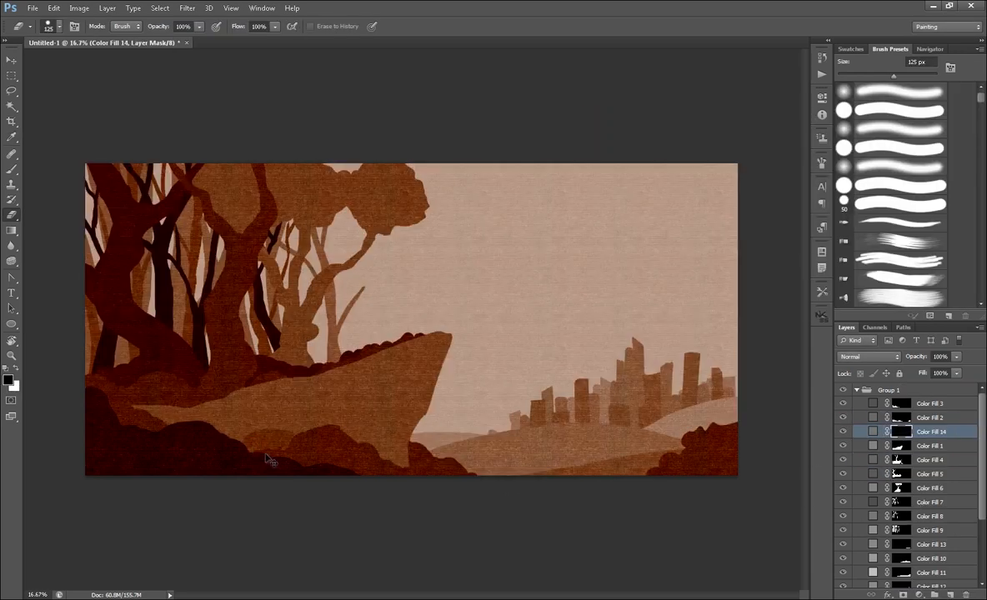
pyautogui.moveTo(343, 420); pyautogui.dragTo(408, 381)
pyautogui.moveTo(407, 381); pyautogui.dragTo(381, 452)
pyautogui.moveTo(377, 410); pyautogui.dragTo(346, 440)
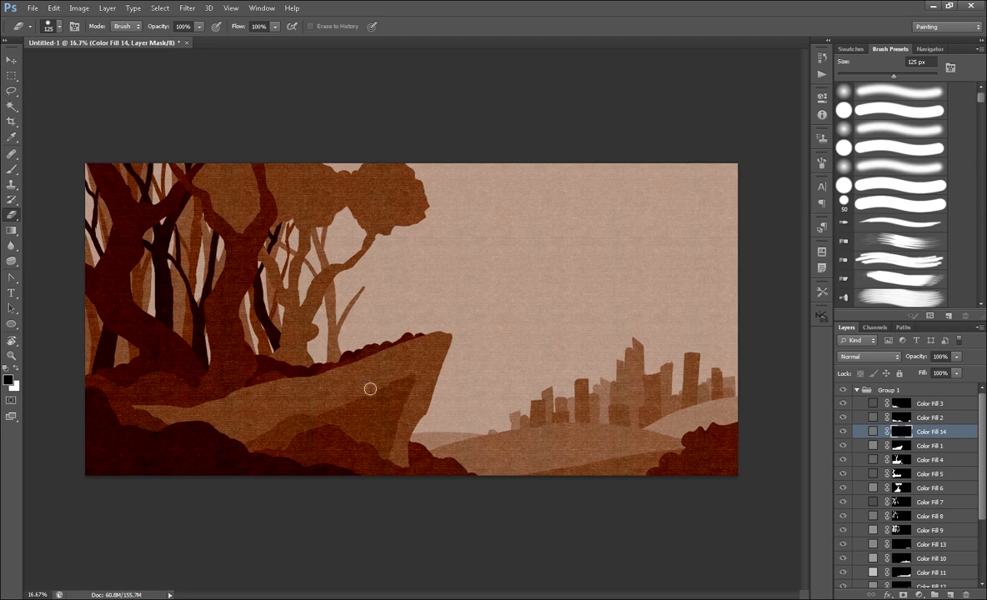
pyautogui.hotkey('ctrl', 'alt', 'z')
pyautogui.hotkey('ctrl', 'alt', 'z')
pyautogui.hotkey('ctrl', 'alt', 'z')
pyautogui.hotkey('ctrl', 'alt', 'z')
# - Paint a shadow plane across the cliff's face on the Color Fill 14 mask, refining its shape with a lassoed area
pyautogui.moveTo(370, 388)
pyautogui.mouseDown()
pyautogui.moveTo(388, 454)
pyautogui.moveTo(224, 428)
pyautogui.mouseUp()
pyautogui.press('l')
pyautogui.moveTo(393, 484)
pyautogui.mouseDown()
pyautogui.moveTo(395, 402)
pyautogui.moveTo(85, 474)
pyautogui.moveTo(416, 493)
pyautogui.moveTo(236, 527)
pyautogui.mouseUp()
pyautogui.press('Delete')
pyautogui.hotkey('ctrl', 'd')
pyautogui.press('e')
pyautogui.hotkey('ctrl', 't')
pyautogui.press('Return')
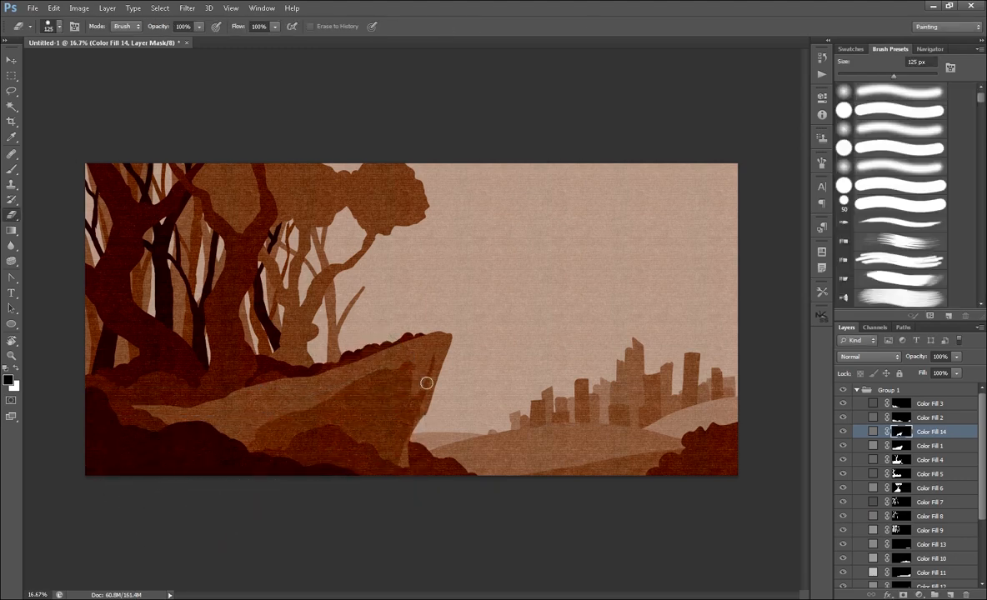
# - Examine the whole composition in full-screen view with the panels hidden
pyautogui.press('Tab')
pyautogui.press('f')
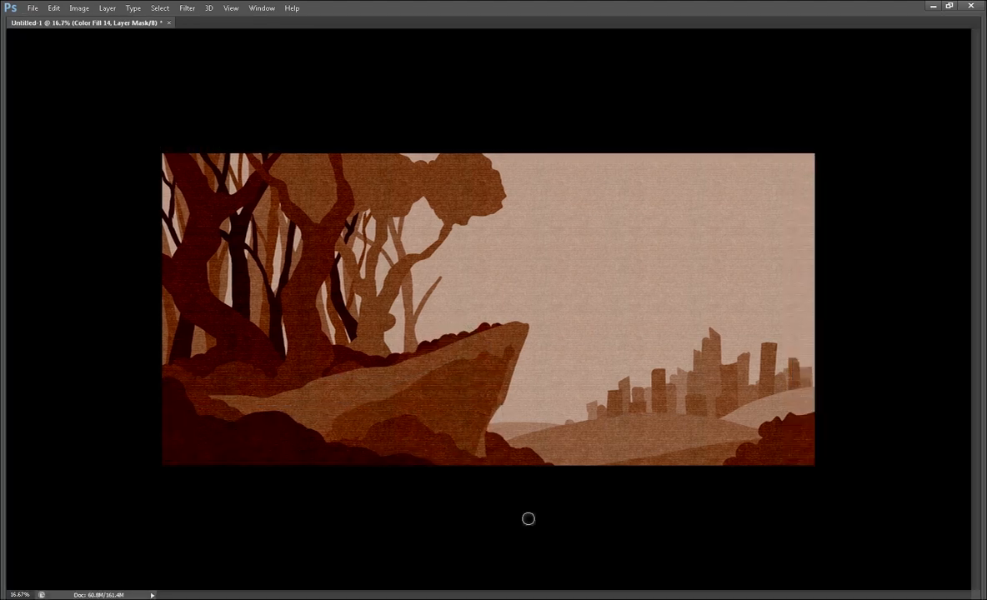
pyautogui.hotkey('ctrl', '+')
pyautogui.moveTo(687, 483); pyautogui.dragTo(672, 474)
pyautogui.hotkey('ctrl', '-')
pyautogui.press('Tab')
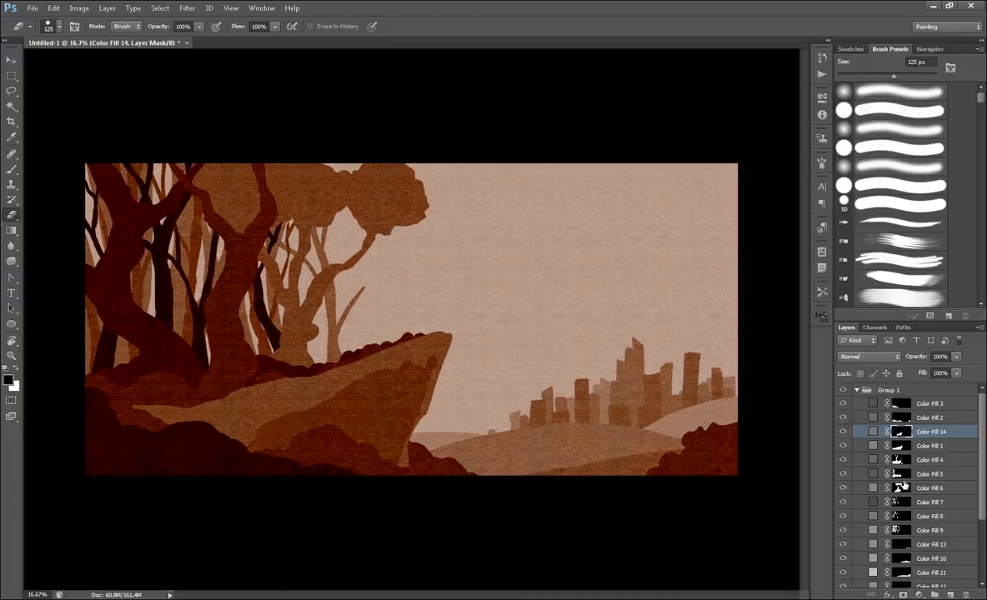
pyautogui.click(900, 489)
pyautogui.hotkey('ctrl', 't')
pyautogui.moveTo(465, 467); pyautogui.dragTo(500, 405)
pyautogui.moveTo(386, 431); pyautogui.dragTo(423, 397)
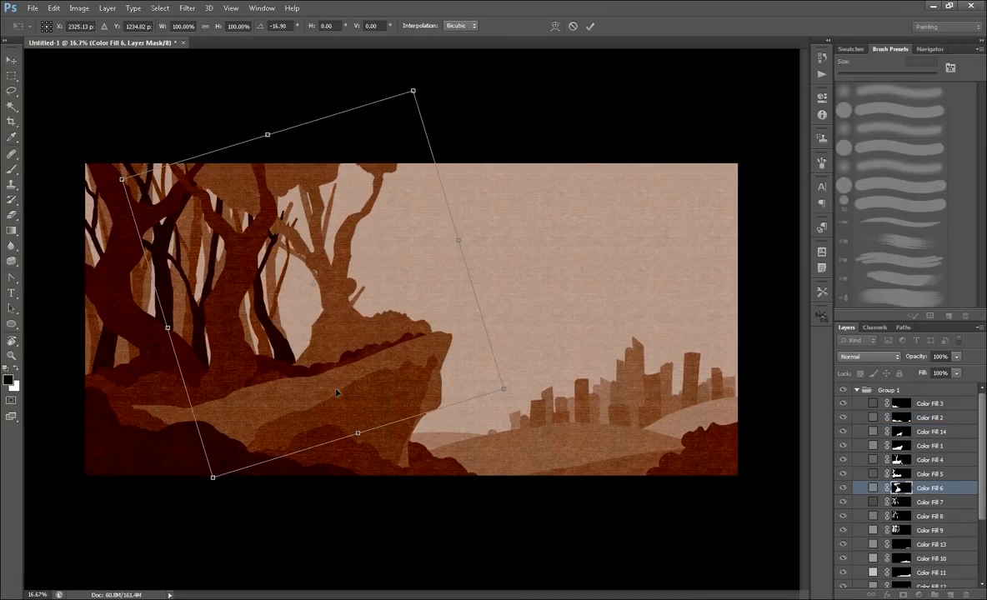
pyautogui.moveTo(519, 395); pyautogui.dragTo(440, 481)
pyautogui.moveTo(392, 395); pyautogui.dragTo(292, 463)
pyautogui.press('Escape')
# - Hide the large leafy tree on the Color Fill 6 layer, keeping the thin Color Fill 9 trees visible
pyautogui.click(842, 490)
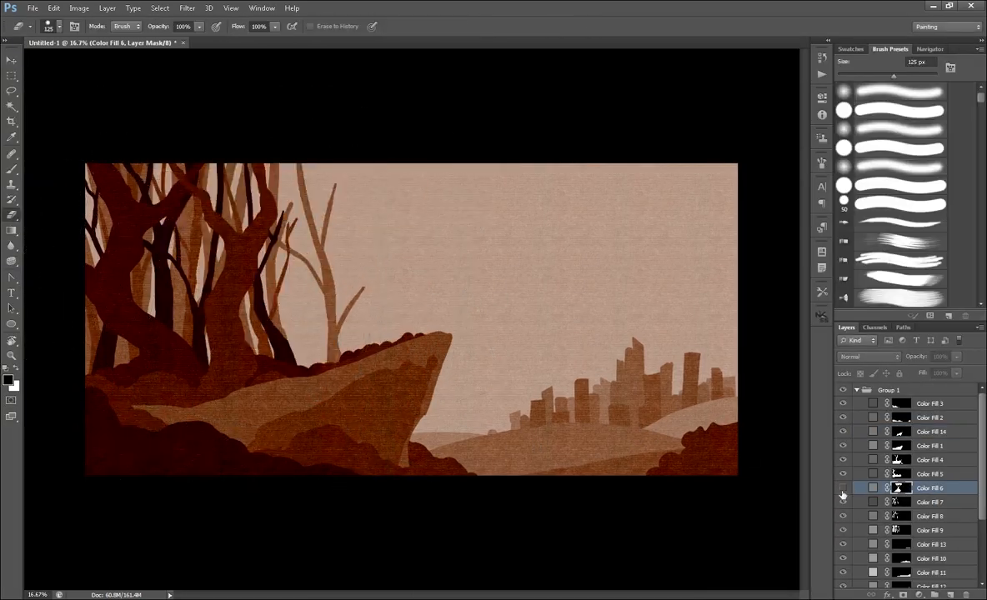
pyautogui.click(841, 490)
pyautogui.click(841, 490)
pyautogui.click(841, 532)
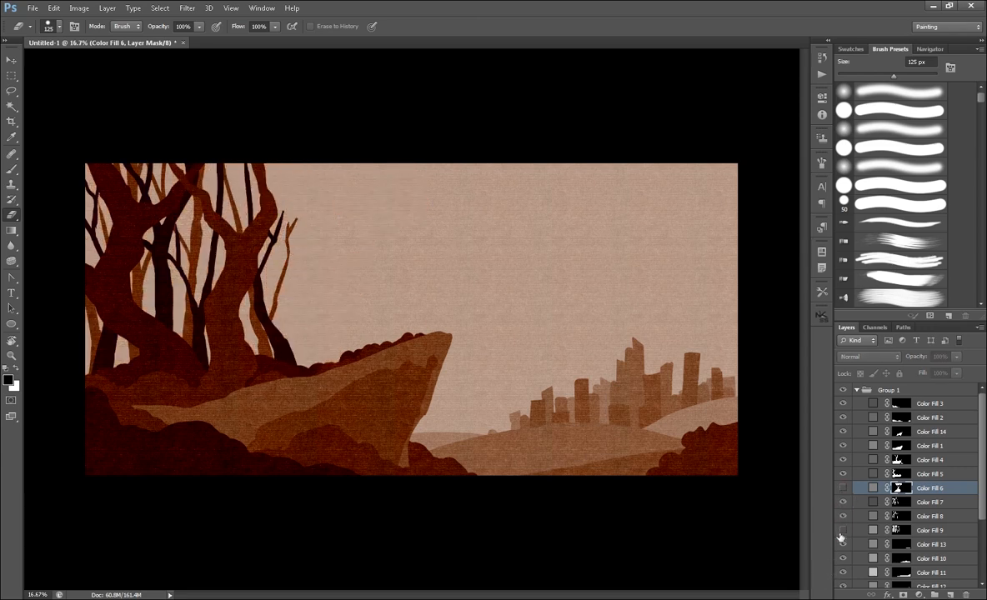
pyautogui.click(841, 532)
# - Lasso the rightmost thin tree on the Color Fill 9 mask and rotate it to lean toward the cliff tip
pyautogui.click(896, 531)
pyautogui.press('l')
pyautogui.moveTo(303, 305); pyautogui.dragTo(315, 472)
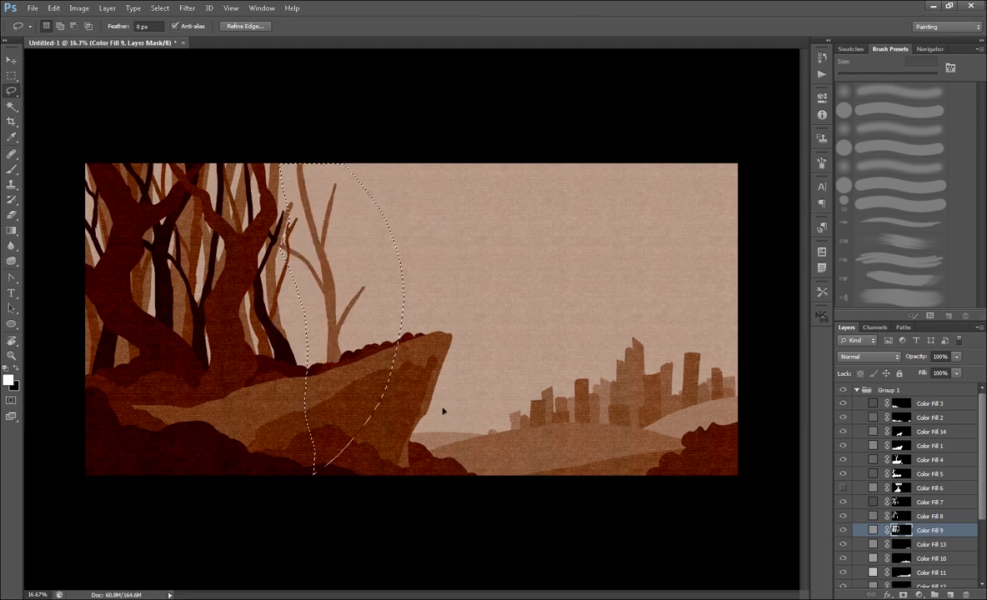
pyautogui.hotkey('ctrl', 't')
pyautogui.moveTo(484, 351); pyautogui.dragTo(469, 388)
pyautogui.press('Return')
pyautogui.hotkey('ctrl', 'd')
pyautogui.press('e')
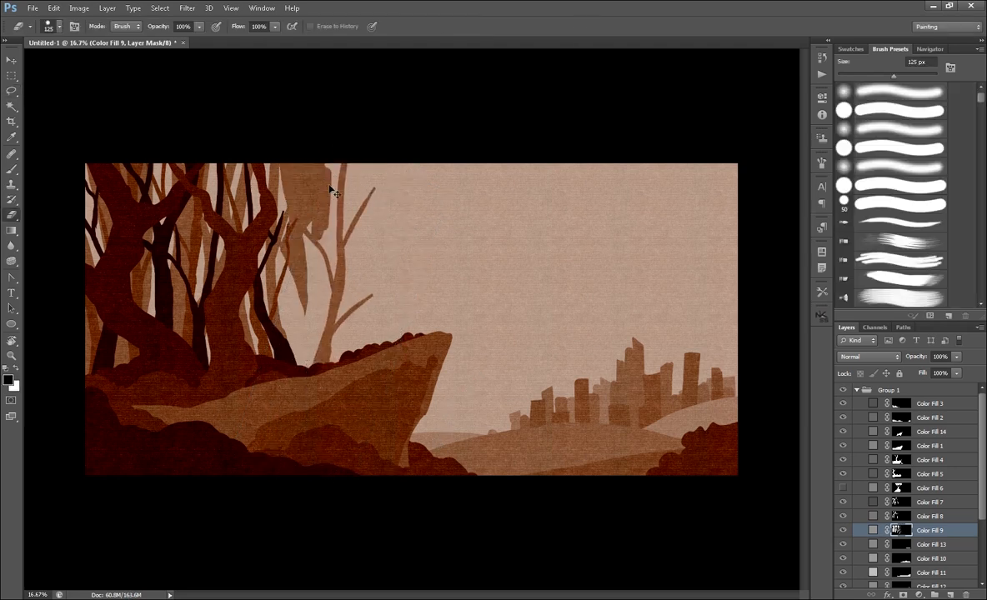
# - Remove the exposed foliage mass from the Color Fill 9 mask and repaint the thin tree's branches
pyautogui.press('x')
pyautogui.moveTo(330, 185); pyautogui.dragTo(329, 164)
pyautogui.moveTo(295, 265); pyautogui.dragTo(289, 169)
pyautogui.press('x')
pyautogui.moveTo(327, 260); pyautogui.dragTo(295, 194)
pyautogui.moveTo(337, 216)
pyautogui.mouseDown()
pyautogui.moveTo(307, 160)
pyautogui.moveTo(277, 209)
pyautogui.mouseUp()
pyautogui.hotkey('ctrl', 'z')
pyautogui.hotkey('ctrl', 'z')
# - Show the Guide sketch layer and unlock it for editing
pyautogui.scroll(-5, 905, 464)
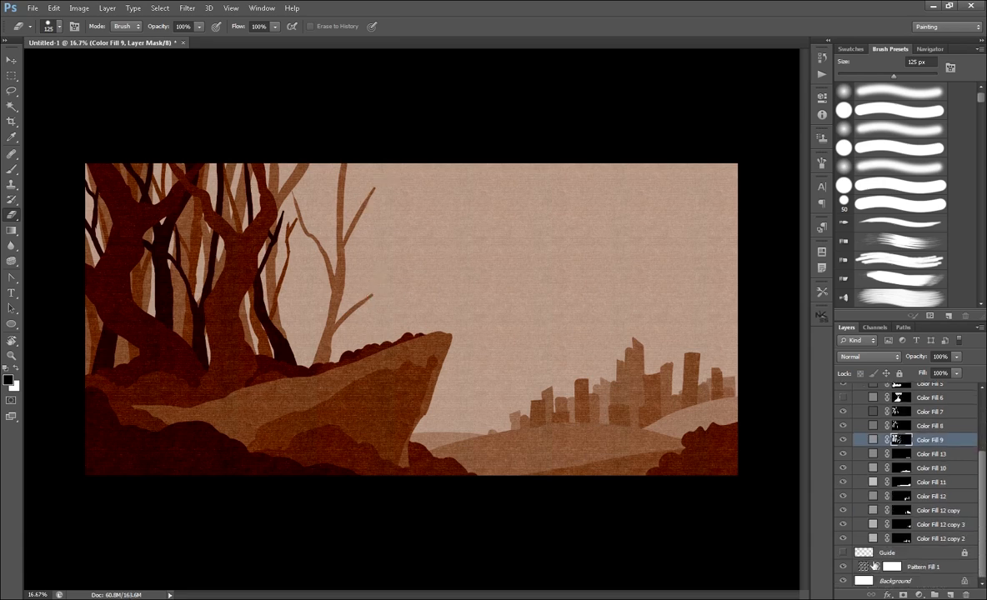
pyautogui.click(842, 552)
pyautogui.click(888, 553)
pyautogui.press('v')
pyautogui.click(507, 510)
pyautogui.click(518, 225)
pyautogui.click(490, 461)
pyautogui.press('Return')
pyautogui.click(899, 374)
pyautogui.moveTo(517, 446); pyautogui.dragTo(543, 371)
pyautogui.hotkey('ctrl', 'z')
# - Copy the lassoed figure sketch to a new layer, hide the Guide layer and move the figure onto the cliff top
pyautogui.press('l')
pyautogui.moveTo(392, 286)
pyautogui.mouseDown()
pyautogui.moveTo(365, 419)
pyautogui.moveTo(321, 392)
pyautogui.moveTo(347, 337)
pyautogui.mouseUp()
pyautogui.hotkey('ctrl', 'j')
pyautogui.click(843, 567)
pyautogui.press('v')
pyautogui.moveTo(375, 425); pyautogui.dragTo(404, 381)
# - Paint a leafy canopy edge along the top of the scene and a supporting branch on the Color Fill 4 mask
pyautogui.press('e')
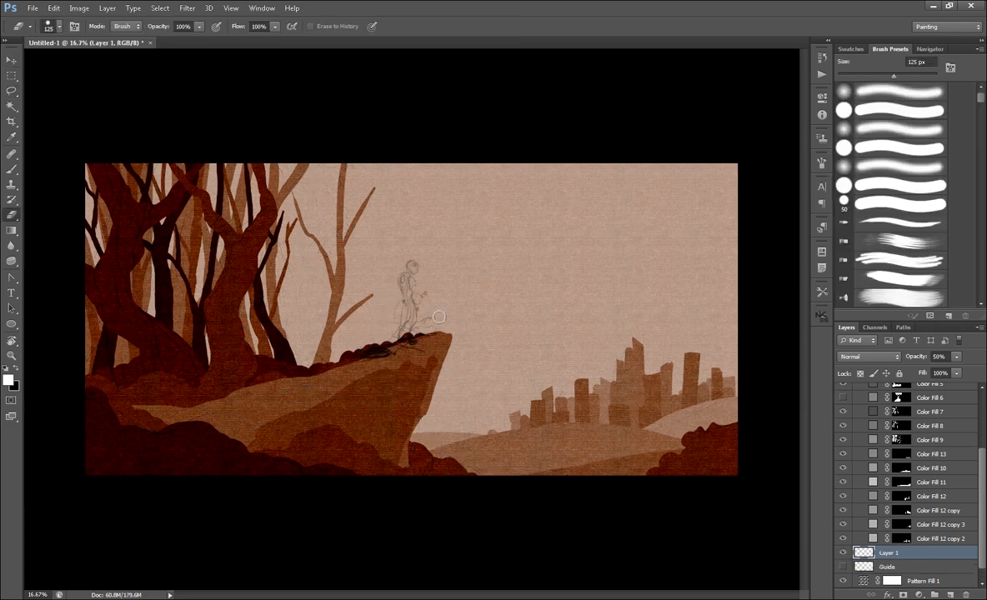
pyautogui.scroll(5, 964, 419)
pyautogui.click(901, 445)
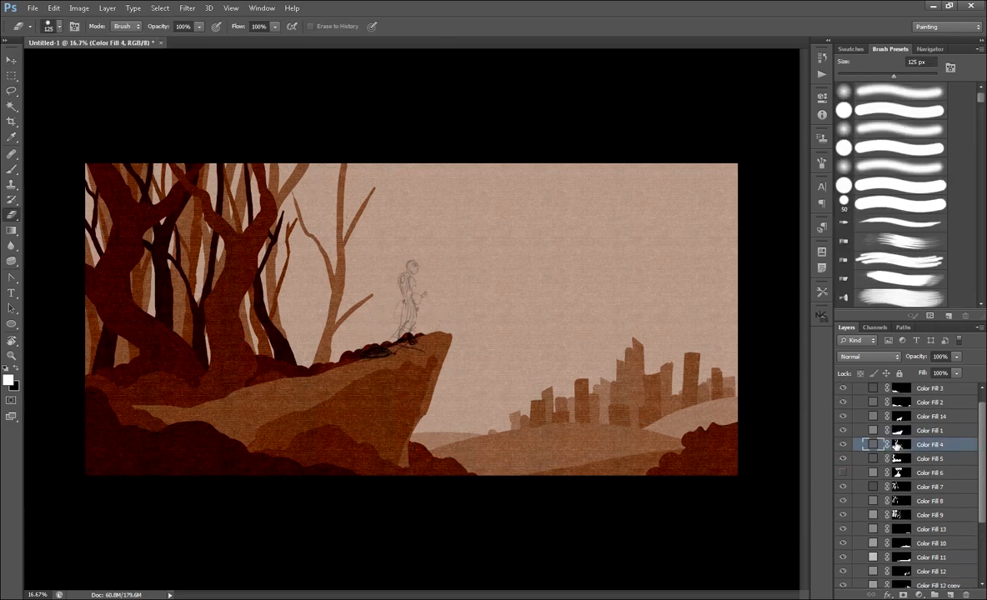
pyautogui.moveTo(294, 169)
pyautogui.mouseDown()
pyautogui.moveTo(282, 163)
pyautogui.moveTo(364, 165)
pyautogui.mouseUp()
pyautogui.hotkey('ctrl', 'z')
pyautogui.scroll(1, 958, 425)
pyautogui.click(900, 421)
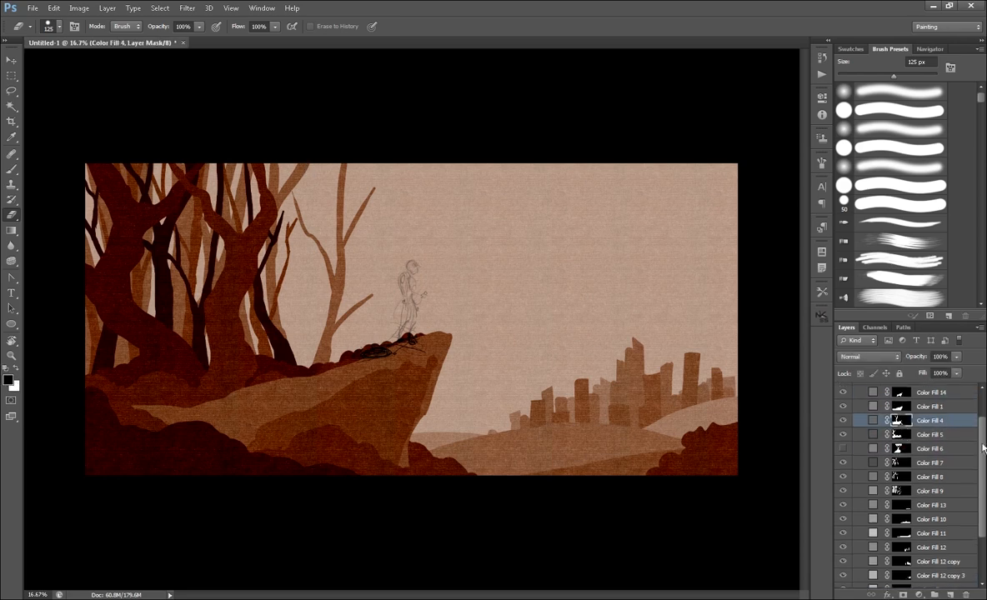
pyautogui.moveTo(304, 169)
pyautogui.mouseDown()
pyautogui.moveTo(278, 165)
pyautogui.moveTo(311, 160)
pyautogui.moveTo(213, 182)
pyautogui.moveTo(180, 163)
pyautogui.moveTo(314, 204)
pyautogui.moveTo(310, 184)
pyautogui.moveTo(364, 170)
pyautogui.mouseUp()
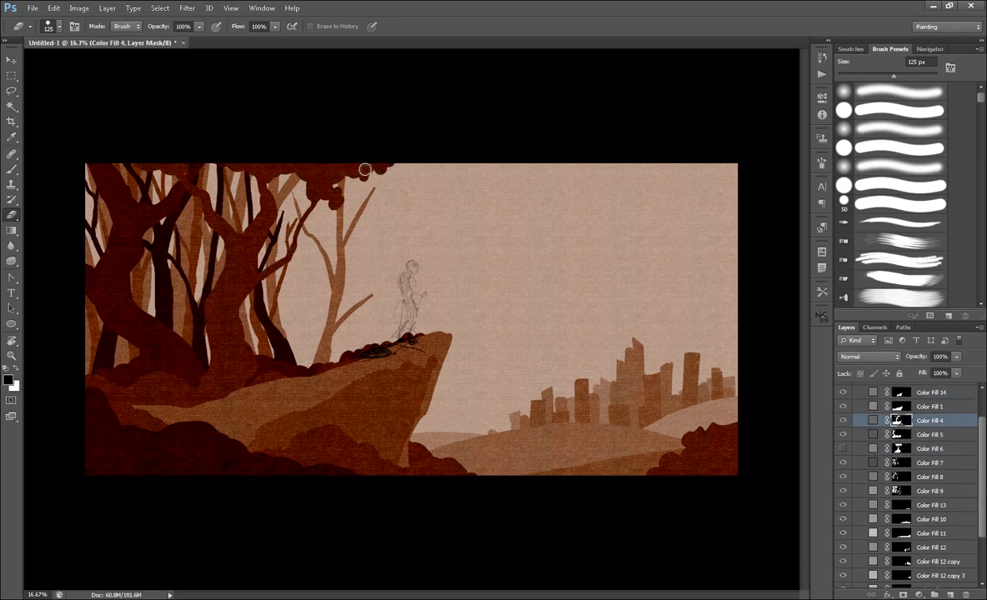
pyautogui.hotkey('ctrl', 'z')
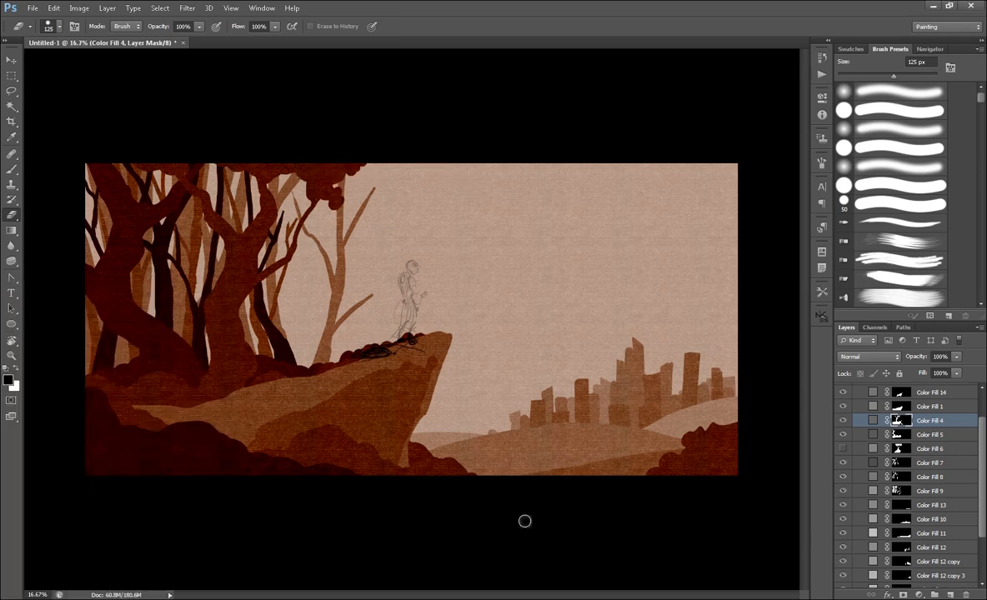
# - Lasso the pale thin tree nearest the cliff and clear it from the Color Fill 9 mask
pyautogui.click(849, 492)
pyautogui.press('l')
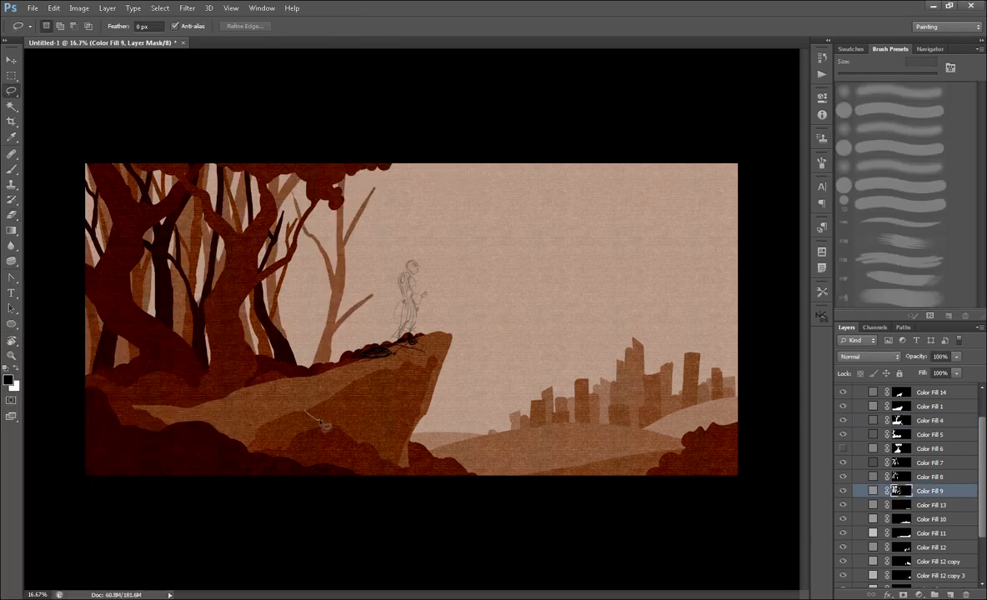
pyautogui.moveTo(316, 415); pyautogui.dragTo(327, 426)
pyautogui.press('Delete')
pyautogui.hotkey('alt', 'BackSpace')
pyautogui.hotkey('ctrl', 'd')
# - Repaint the thin tree on the Color Fill 9 mask with a curved trunk leaning toward the cliff and several forked branches
pyautogui.press('b')
pyautogui.press('e')
pyautogui.moveTo(288, 335); pyautogui.dragTo(374, 173)
pyautogui.hotkey('ctrl', 'z')
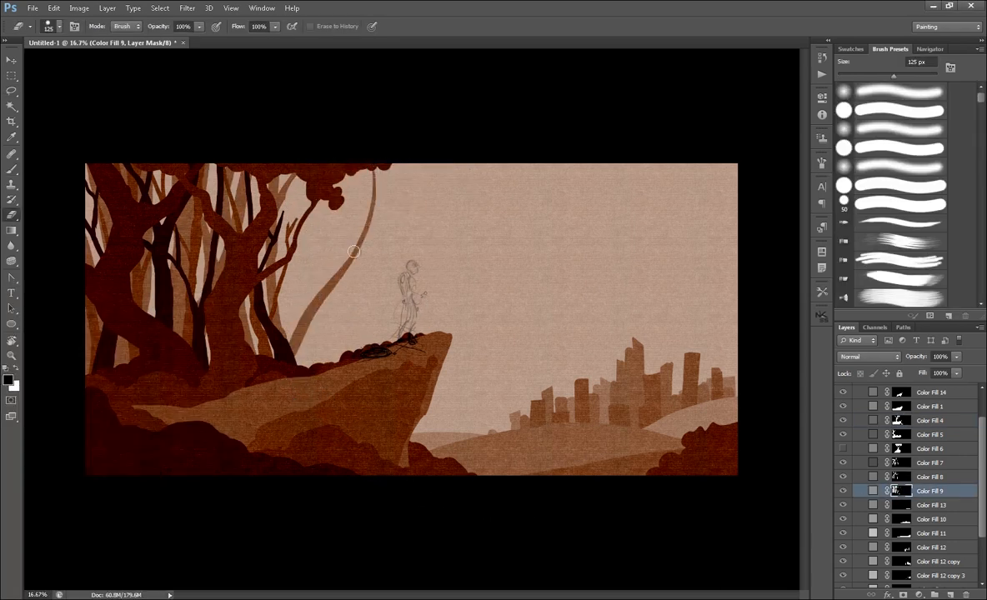
pyautogui.moveTo(354, 255); pyautogui.dragTo(350, 216)
pyautogui.moveTo(369, 223); pyautogui.dragTo(412, 184)
pyautogui.moveTo(317, 290); pyautogui.dragTo(285, 210)
pyautogui.moveTo(300, 247); pyautogui.dragTo(313, 276)
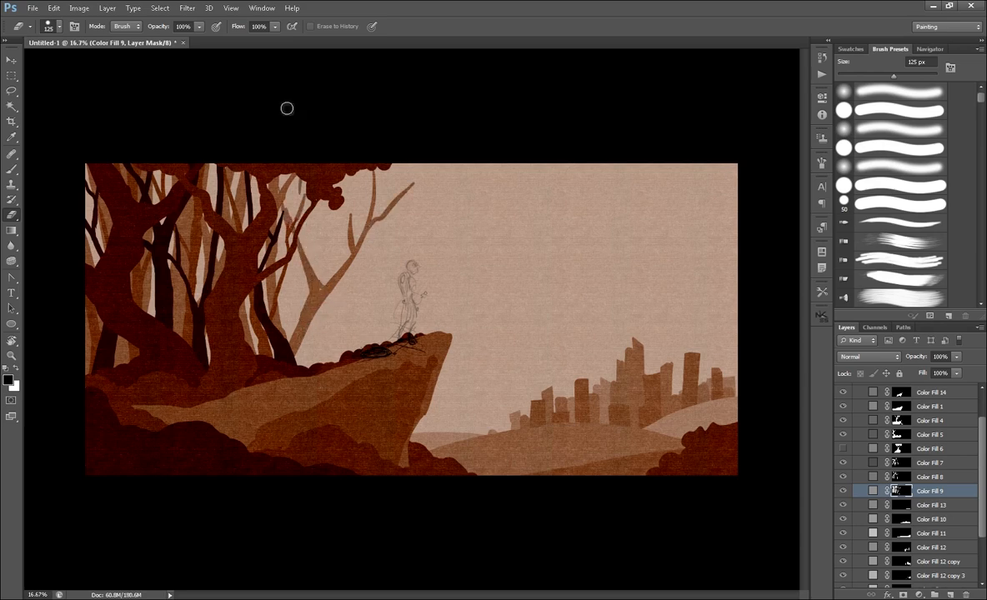
# - Add a grey Solid Color fill layer above Color Fill 3 and invert its mask to hide the fill
pyautogui.hotkey('ctrl', '+')
pyautogui.scroll(3, 930, 467)
pyautogui.click(931, 403)
pyautogui.click(919, 594)
pyautogui.click(940, 367)
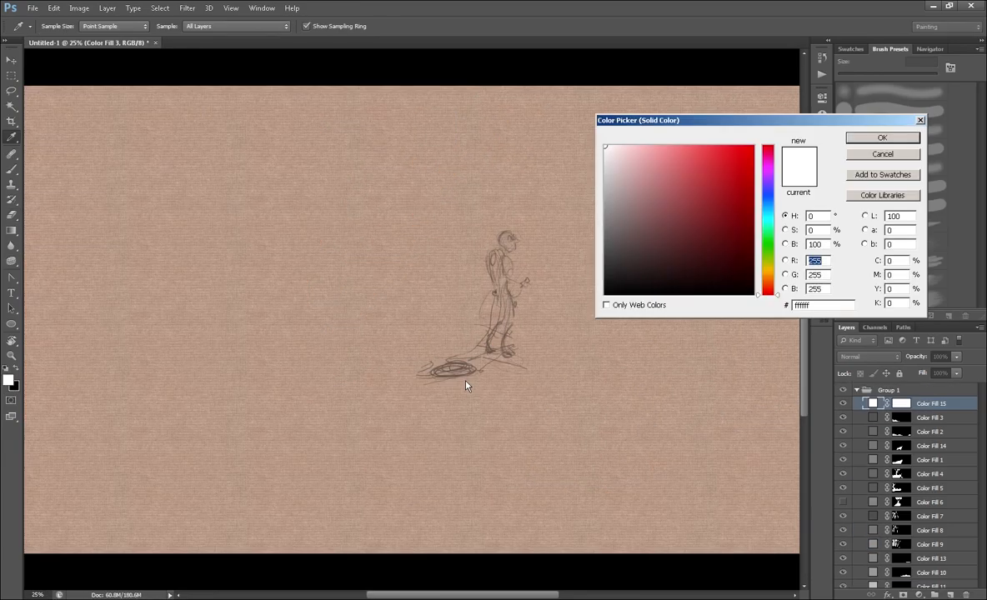
pyautogui.click(608, 250)
pyautogui.click(885, 136)
pyautogui.click(901, 404)
pyautogui.hotkey('ctrl', 'i')
# - Paint the backpacked figure's silhouette over the sketch on the Color Fill 15 mask and hide the Layer 1 sketch
pyautogui.moveTo(504, 236)
pyautogui.mouseDown()
pyautogui.moveTo(509, 245)
pyautogui.moveTo(493, 260)
pyautogui.mouseUp()
pyautogui.moveTo(495, 262); pyautogui.dragTo(499, 287)
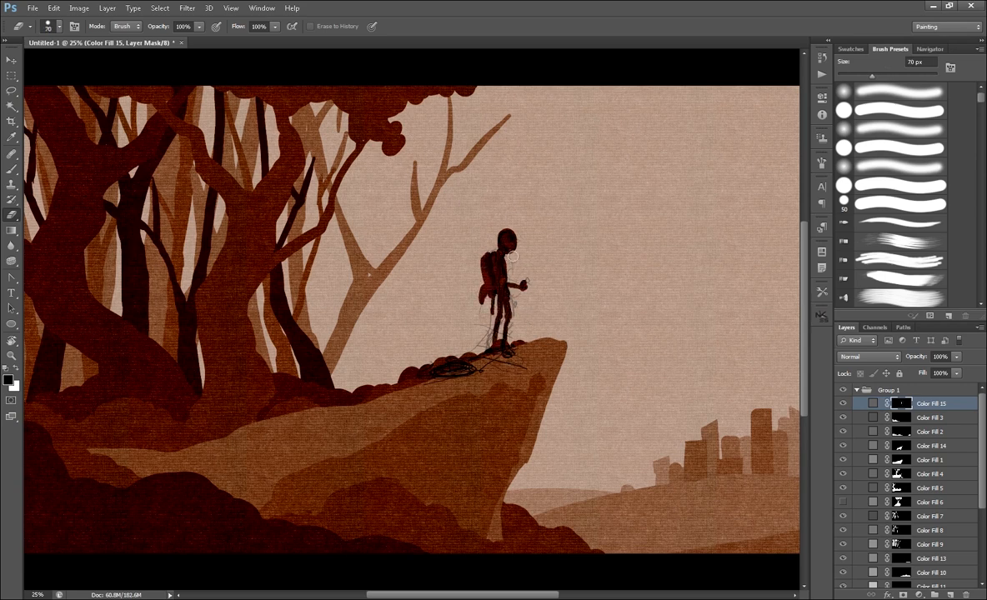
pyautogui.scroll(-5, 865, 448)
pyautogui.click(845, 538)
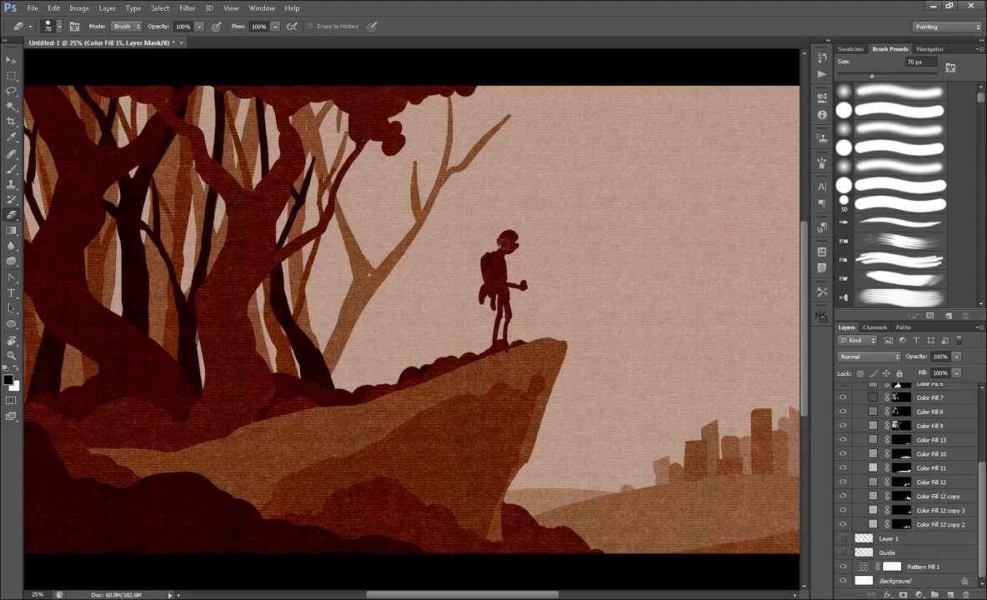
# - Reshape the figure's head on the Color Fill 15 mask into a profile wearing a peaked cap
pyautogui.press('x')
pyautogui.moveTo(512, 243); pyautogui.dragTo(501, 246)
pyautogui.press('b')
pyautogui.press('e')
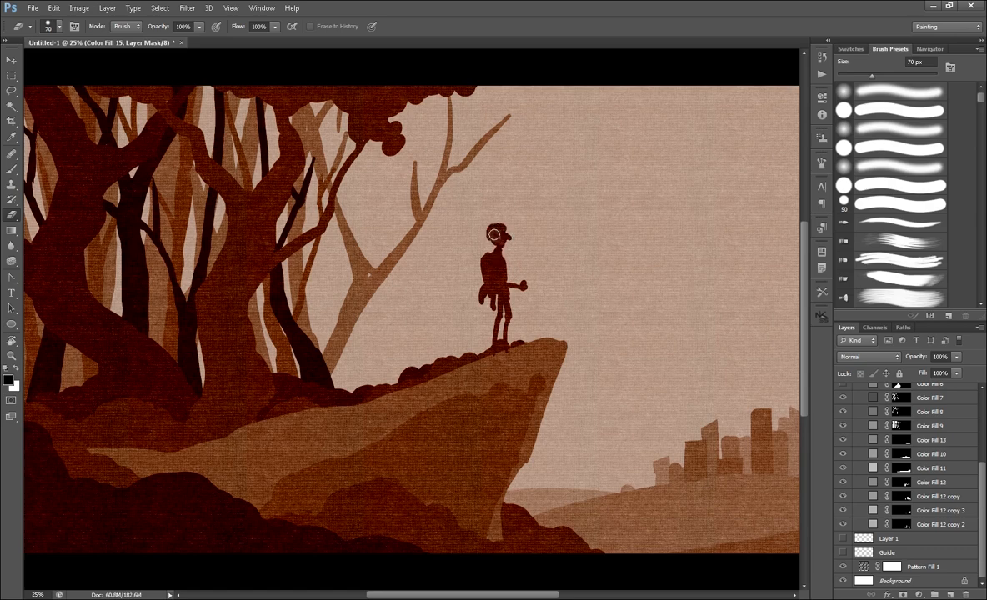
# - Examine the whole composition in full-screen view without the interface, then return to the normal workspace
pyautogui.hotkey('ctrl', '-')
pyautogui.hotkey('ctrl', '+')
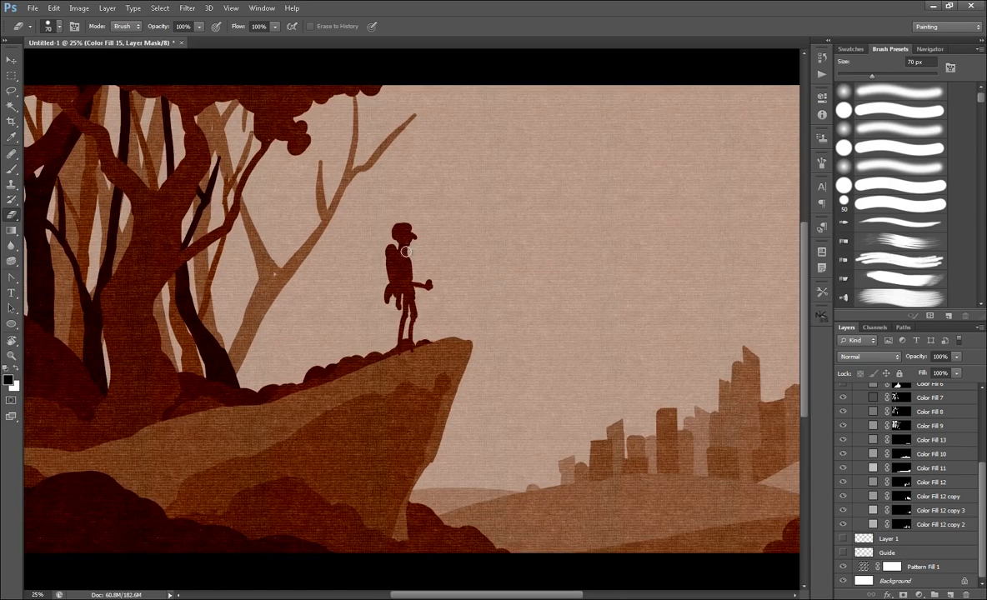
pyautogui.hotkey('ctrl', '-')
pyautogui.press('Tab')
pyautogui.press('f')
pyautogui.press('f')
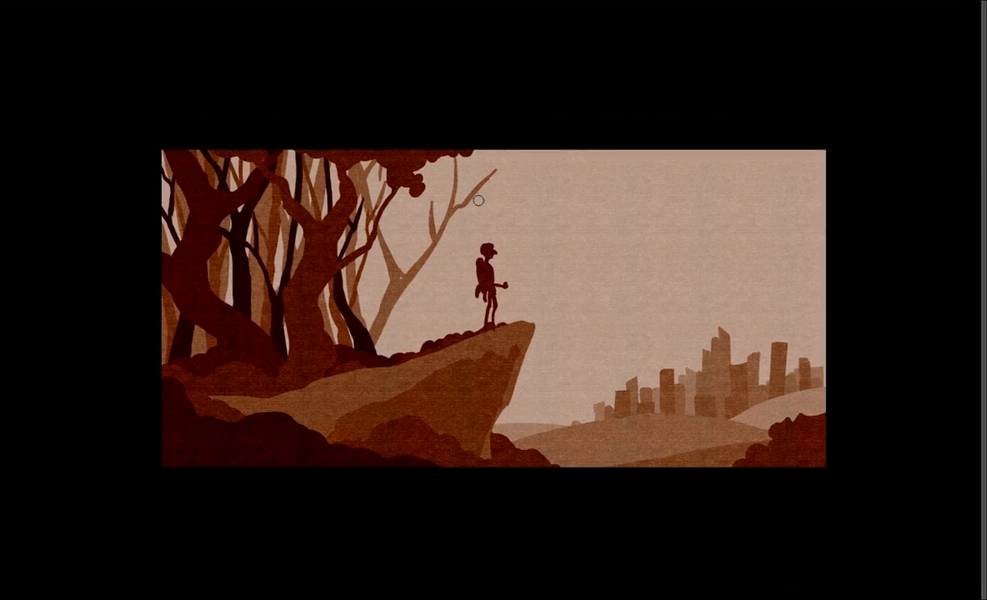
pyautogui.hotkey('ctrl', '+')
pyautogui.press('f')
pyautogui.press('Tab')
pyautogui.hotkey('ctrl', '-')
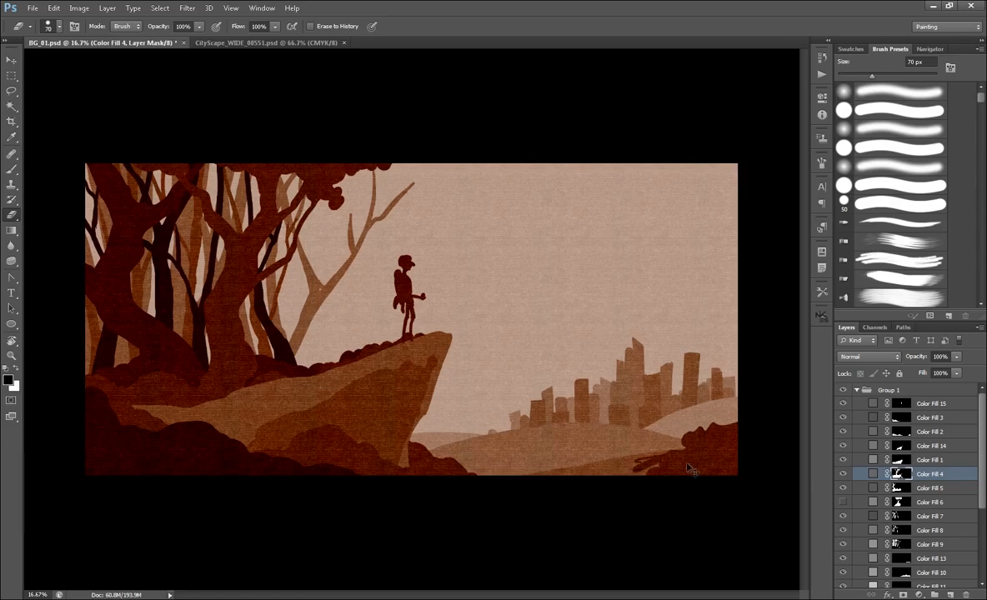
# - Create a new 400 x 400 pixel RGB document at 72 pixels/inch with a white background
pyautogui.click(902, 418)
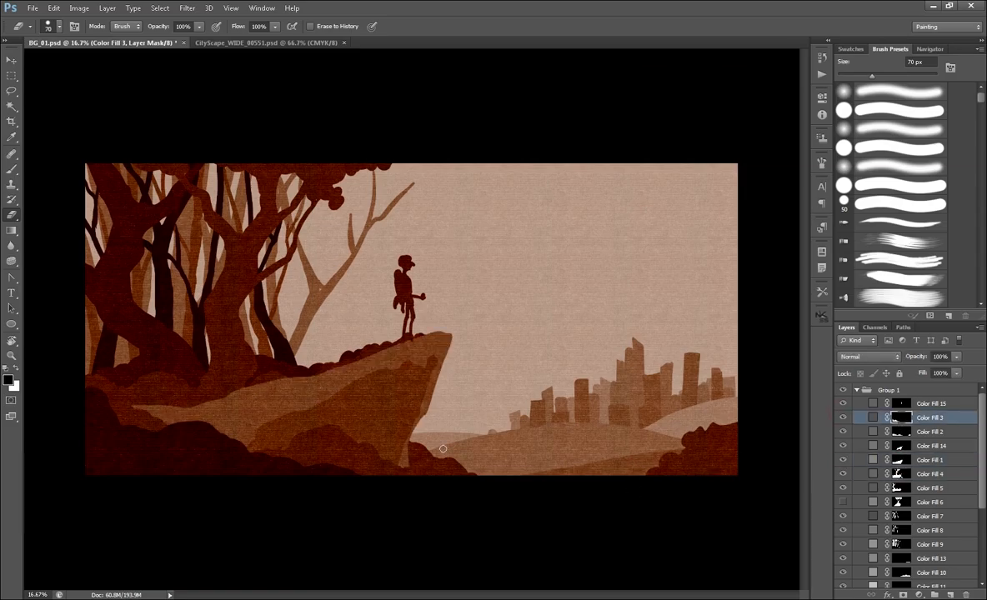
pyautogui.hotkey('ctrl', 'n')
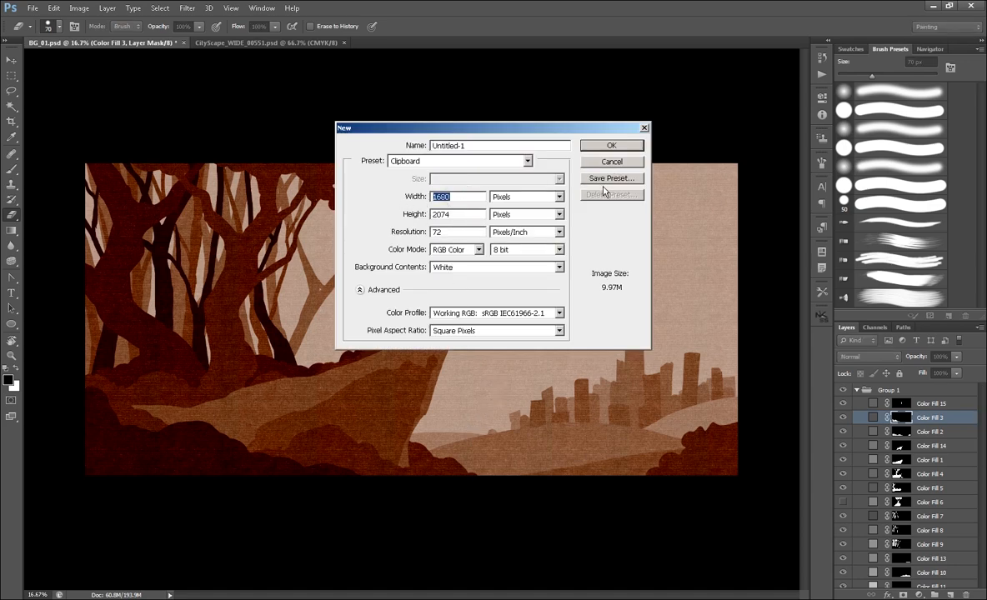
pyautogui.write('400')
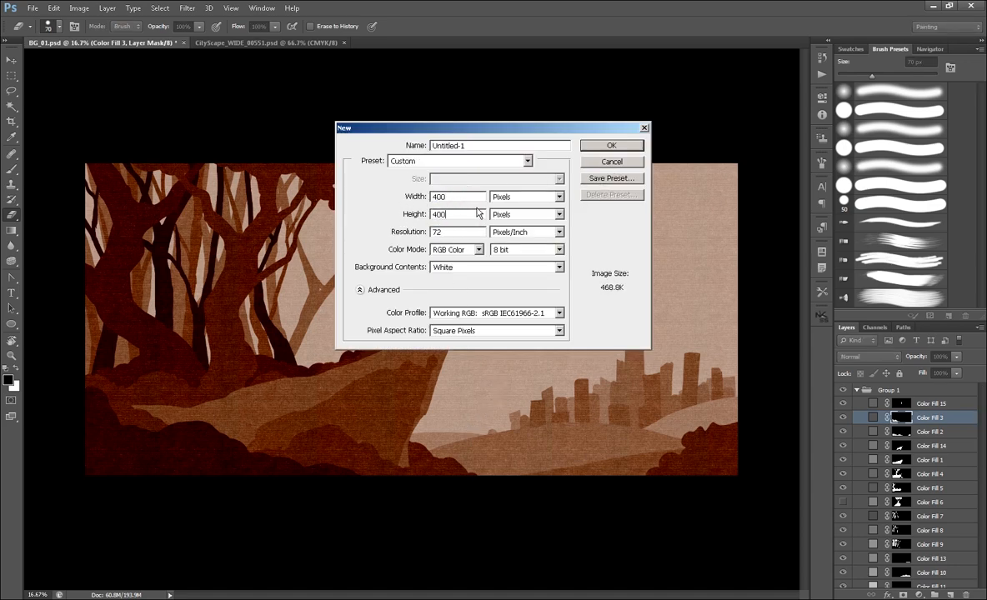
pyautogui.press('Return')
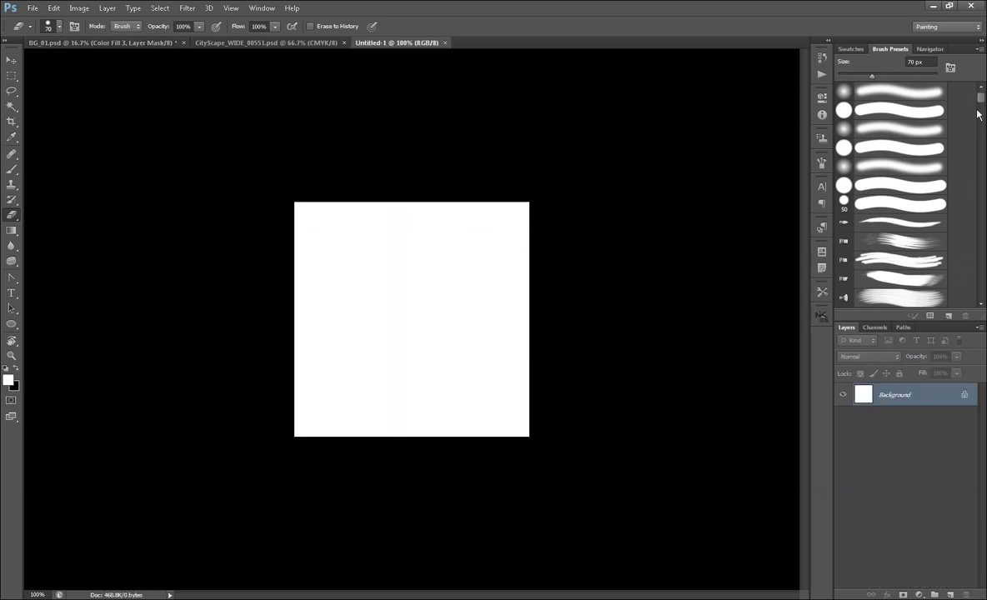
# - Lasso a jagged leaf-clump outline on the canvas and fill it with a black Solid Color layer
pyautogui.press('l')
pyautogui.press('d')
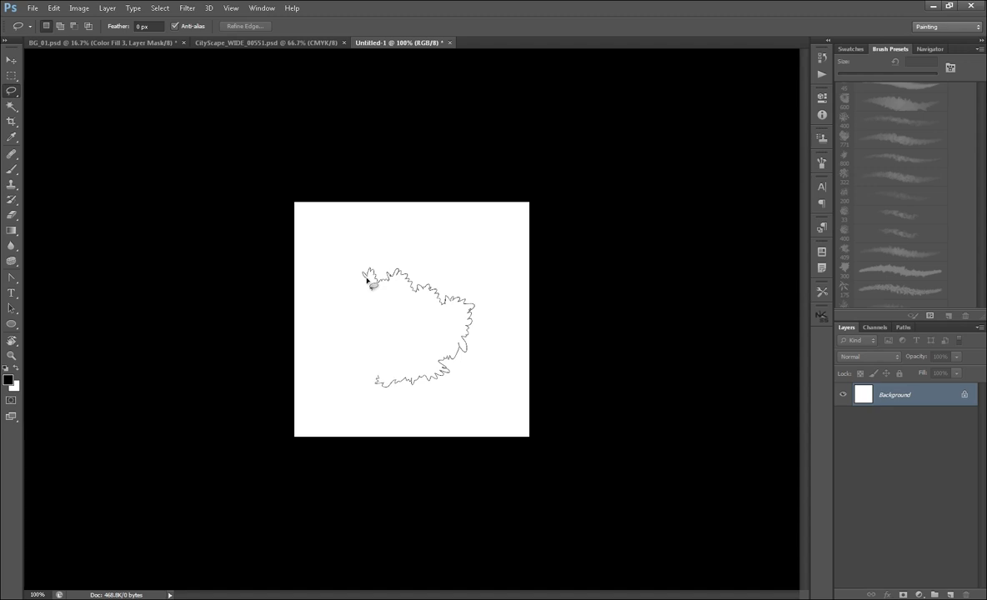
pyautogui.moveTo(367, 280); pyautogui.dragTo(369, 280)
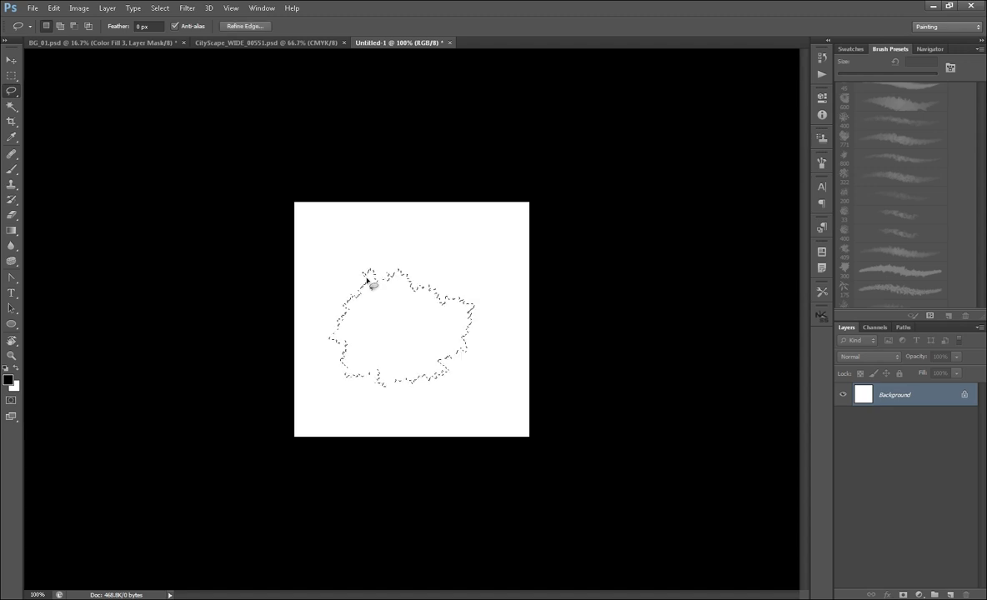
pyautogui.click(919, 595)
pyautogui.click(858, 367)
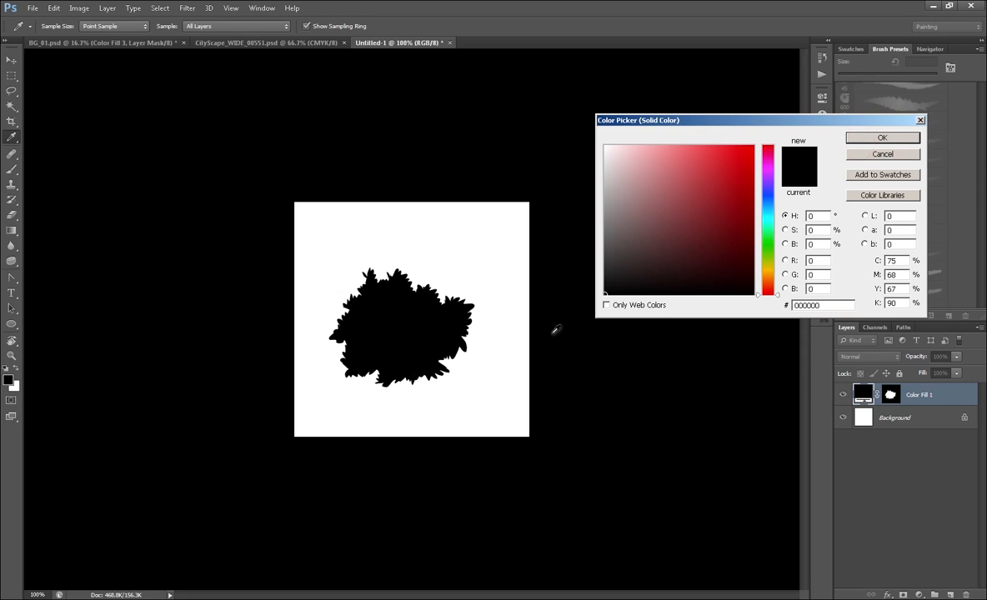
pyautogui.click(869, 142)
# - Add small rounded leaf tips around the clump's edge on its mask with a 10 px eraser
pyautogui.press('e')
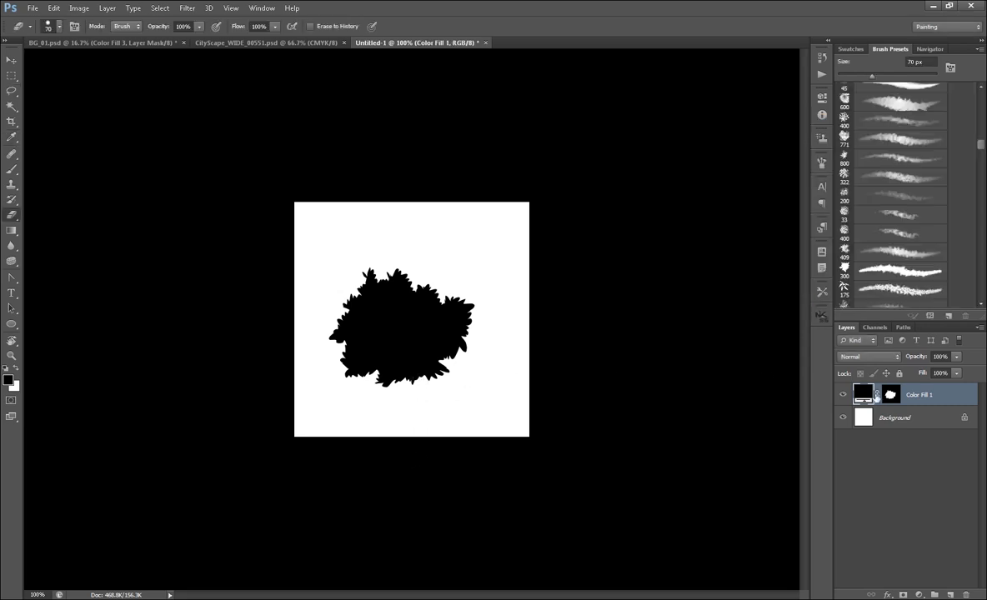
pyautogui.click(890, 395)
pyautogui.press('[')
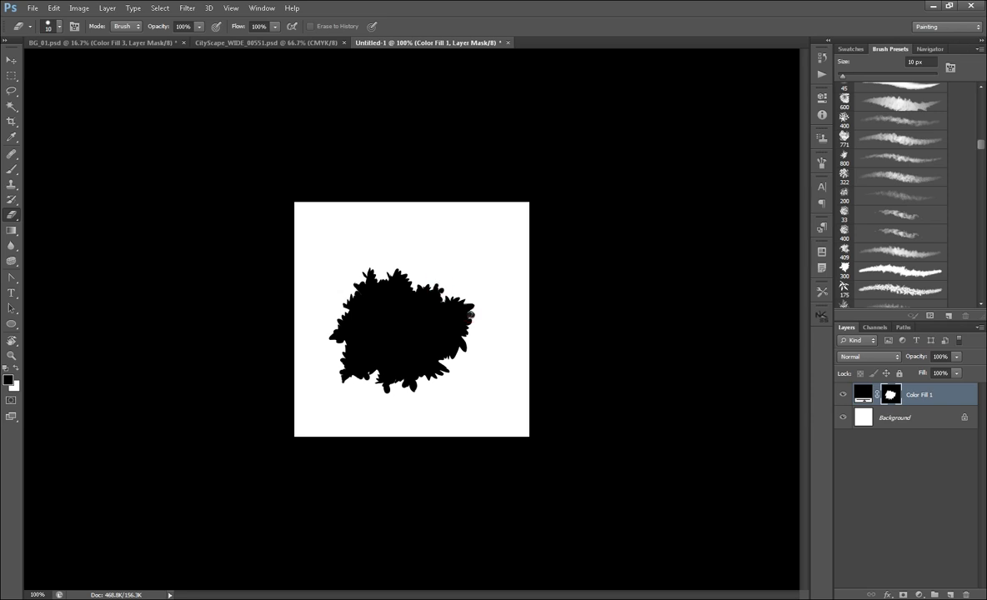
pyautogui.rightClick(890, 390)
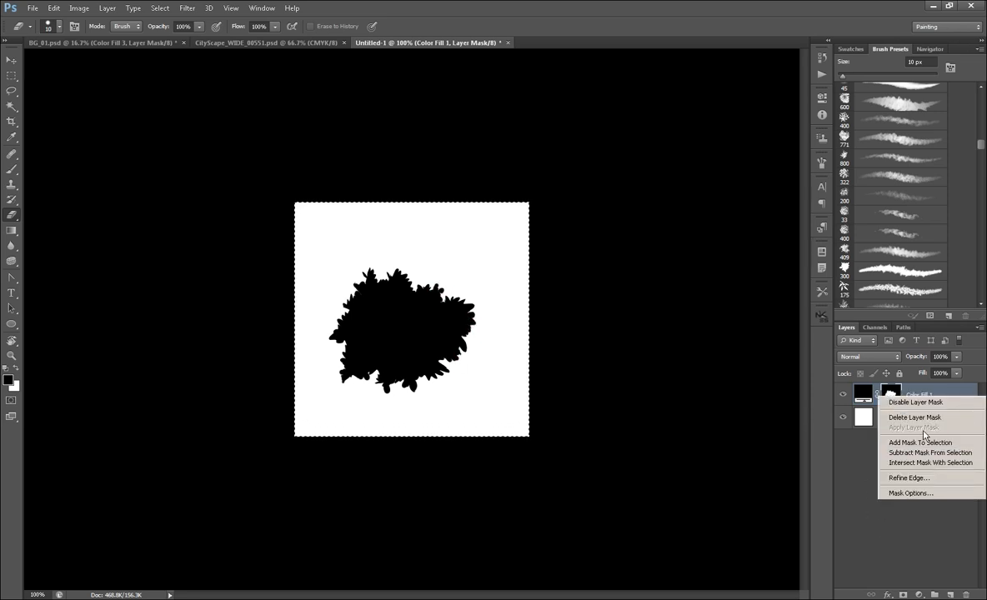
pyautogui.click(890, 438)
pyautogui.rightClick(450, 371)
pyautogui.rightClick(890, 393)
pyautogui.doubleClick(935, 399)
pyautogui.press('Escape')
# - Rasterize the leaf-clump fill layer, apply its layer mask and clear the selection
pyautogui.rightClick(955, 397)
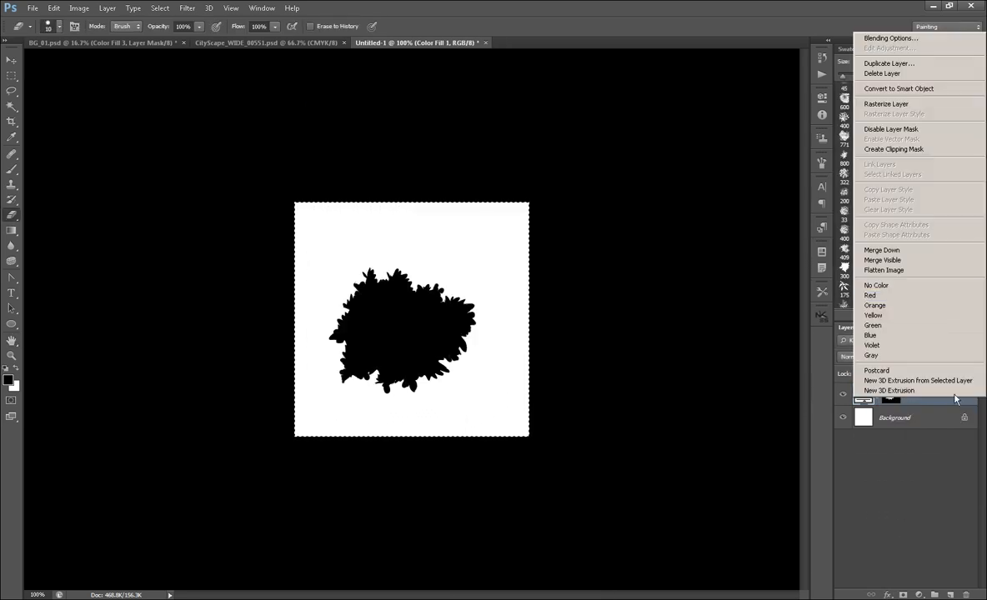
pyautogui.click(888, 104)
pyautogui.rightClick(894, 398)
pyautogui.click(917, 429)
pyautogui.hotkey('ctrl', 'd')
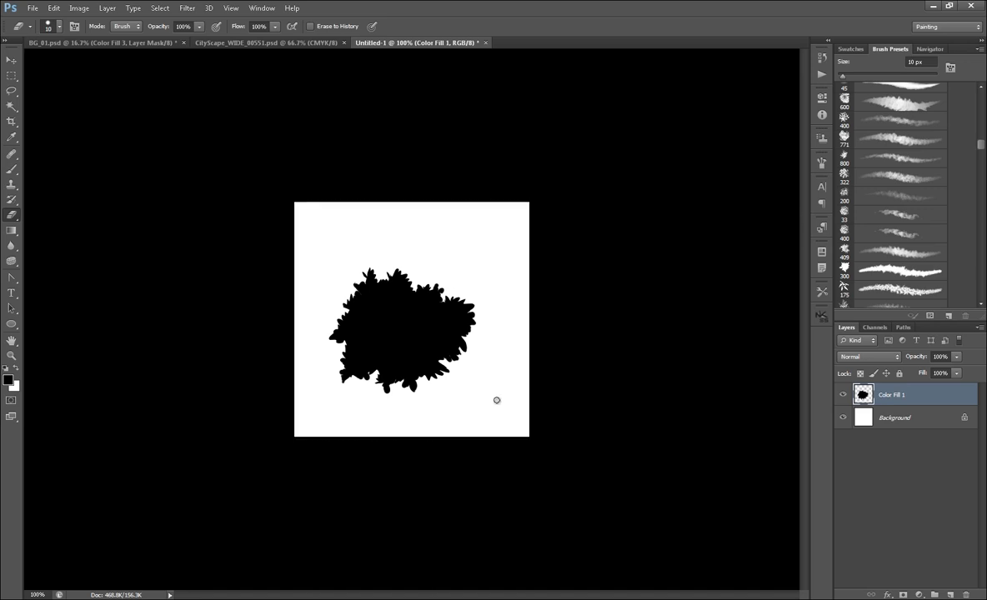
# - Select the whole canvas, define the leaf clump as a new brush preset and deselect
pyautogui.hotkey('ctrl', 'a')
pyautogui.hotkey('ctrl', 'c')
pyautogui.click(53, 7)
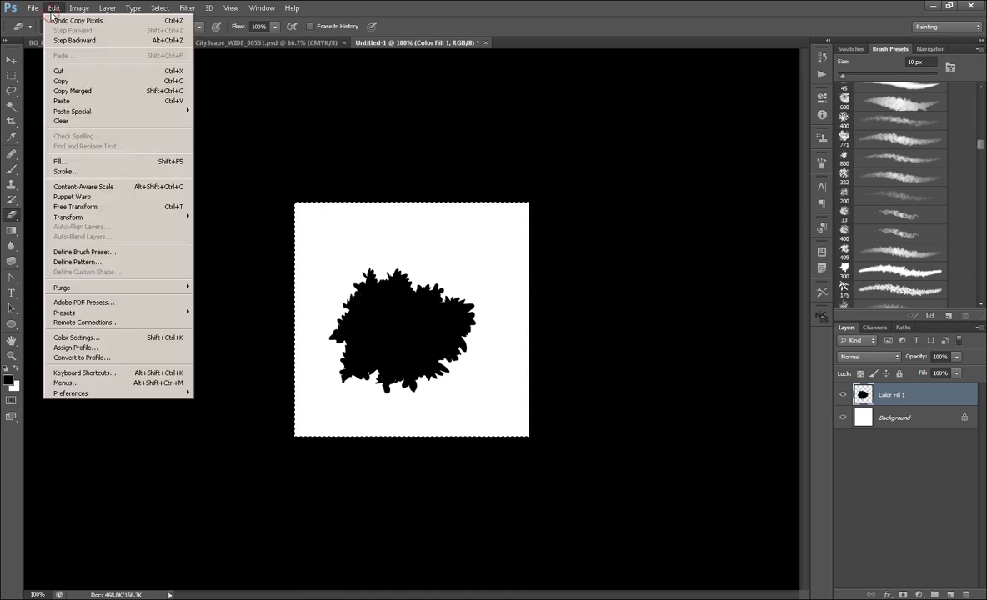
pyautogui.click(145, 251)
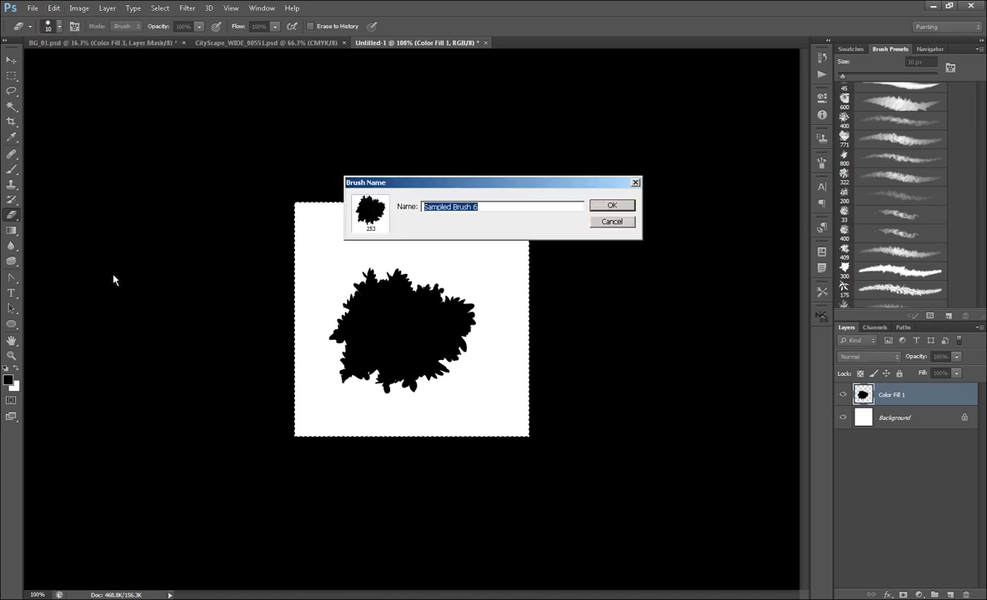
pyautogui.click(608, 206)
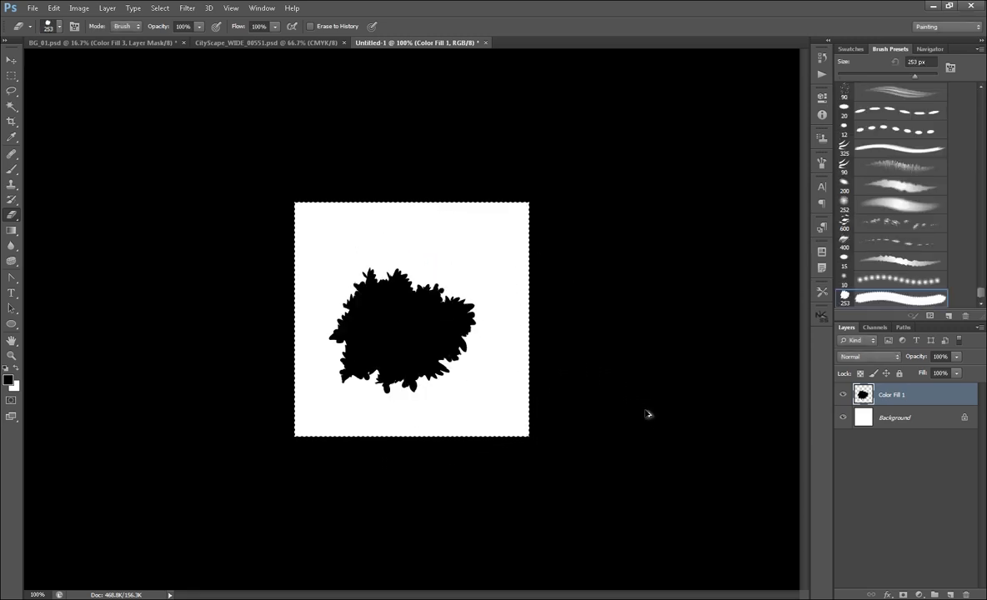
pyautogui.hotkey('ctrl', 'd')
# - Reduce the leaf-clump eraser tip to 100 px, add an empty layer and hide the original leaf-clump layer
pyautogui.press('[')
pyautogui.press('[')
pyautogui.press('[')
pyautogui.press('[')
pyautogui.press('[')
pyautogui.press('[')
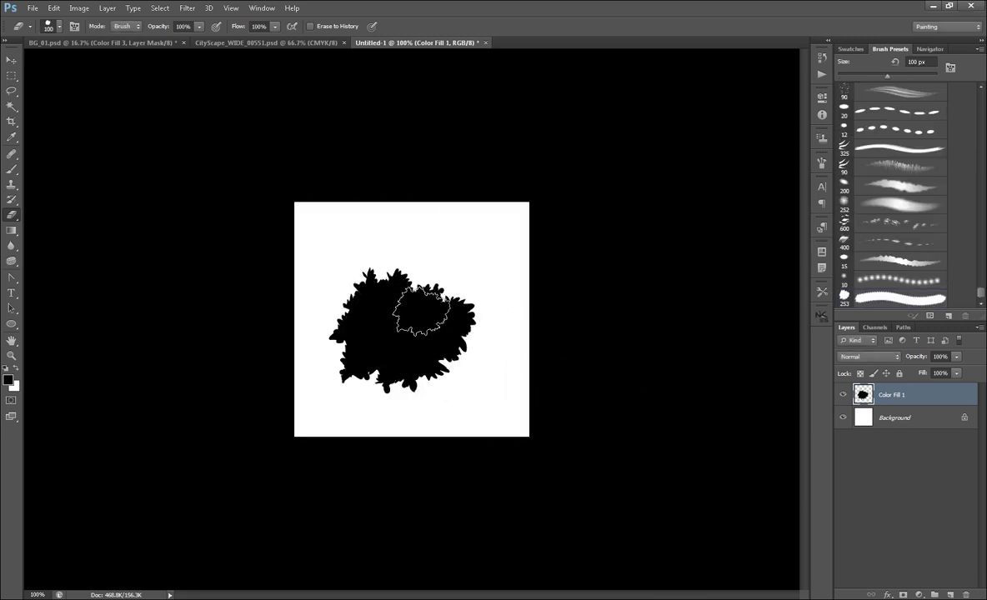
pyautogui.click(951, 595)
pyautogui.click(842, 417)
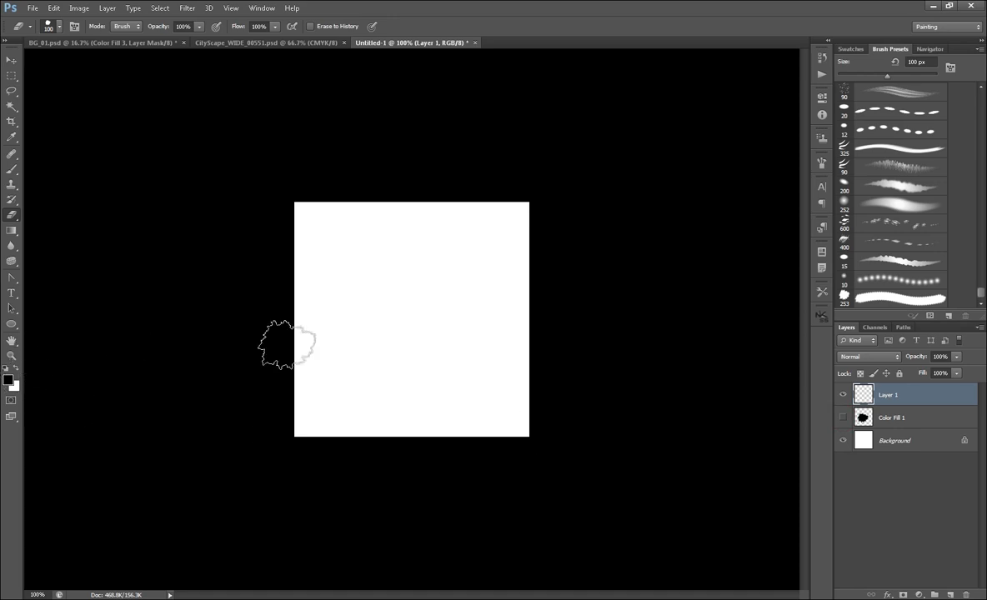
# - Enable Shape Dynamics for the leaf-clump paint brush and set its size jitter to 56%
pyautogui.press('b')
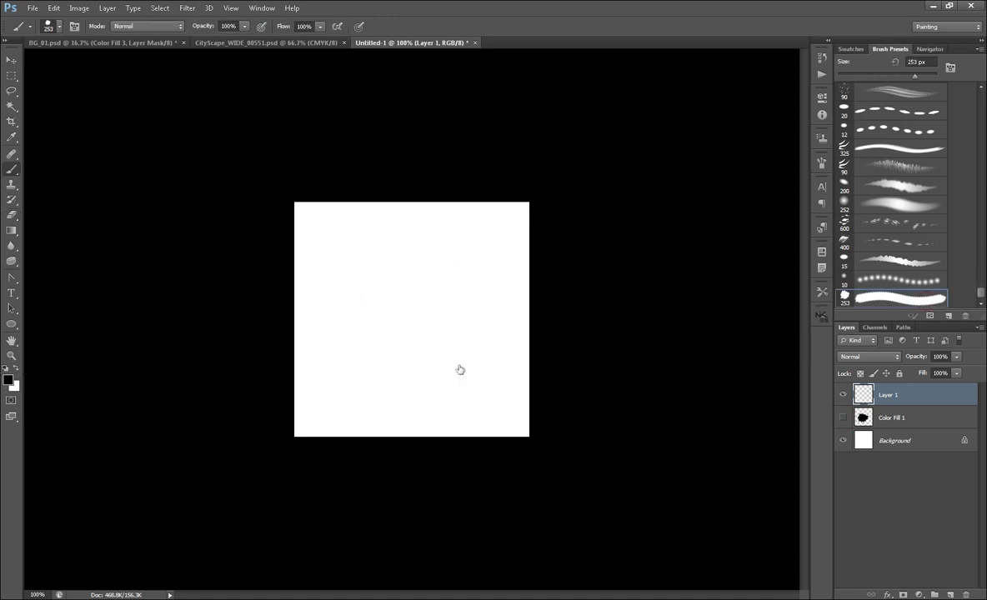
pyautogui.click(825, 163)
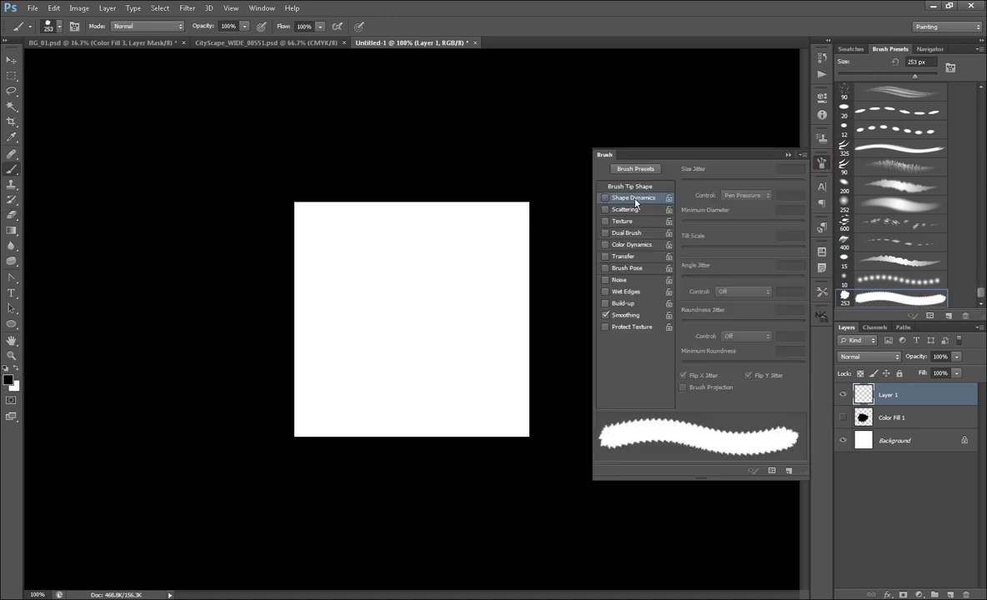
pyautogui.moveTo(715, 180); pyautogui.dragTo(750, 180)
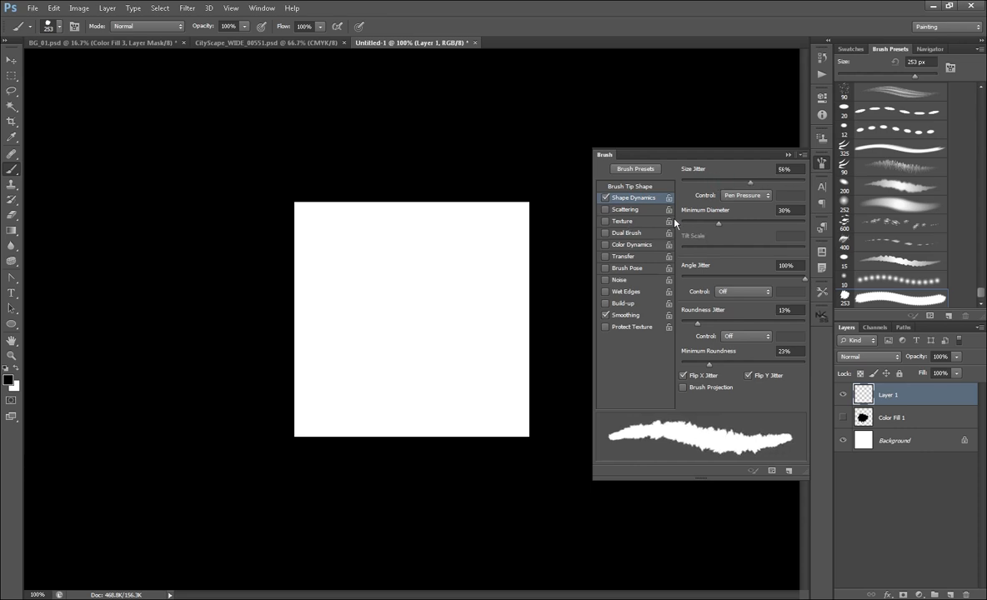
# - Try the Scattering option on the leaf-clump brush and make a test stroke on Layer 1
pyautogui.click(627, 209)
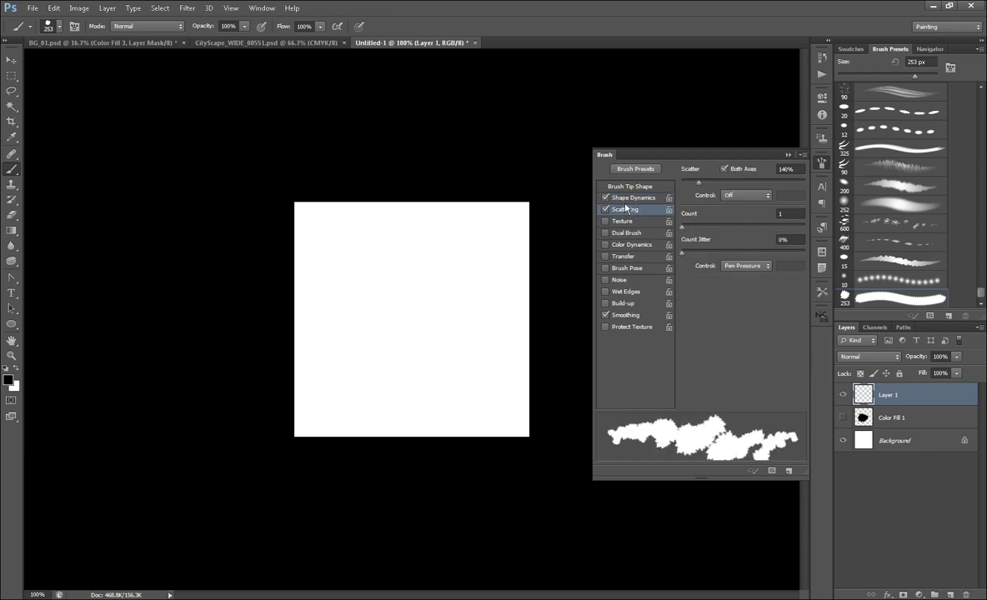
pyautogui.click(605, 210)
pyautogui.moveTo(391, 321)
pyautogui.mouseDown()
pyautogui.moveTo(392, 330)
pyautogui.moveTo(400, 275)
pyautogui.mouseUp()
pyautogui.hotkey('ctrl', 'z')
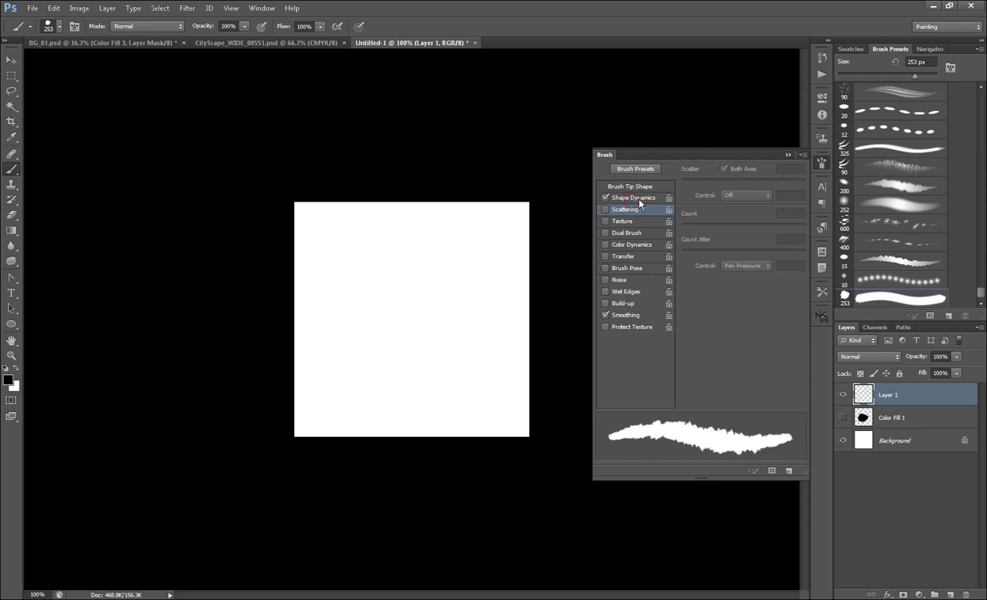
# - Lower the leaf-clump brush's minimum diameter to 13% in Shape Dynamics and test it with strokes on the blank canvas
pyautogui.click(621, 197)
pyautogui.moveTo(367, 327)
pyautogui.mouseDown()
pyautogui.moveTo(396, 275)
pyautogui.moveTo(388, 293)
pyautogui.mouseUp()
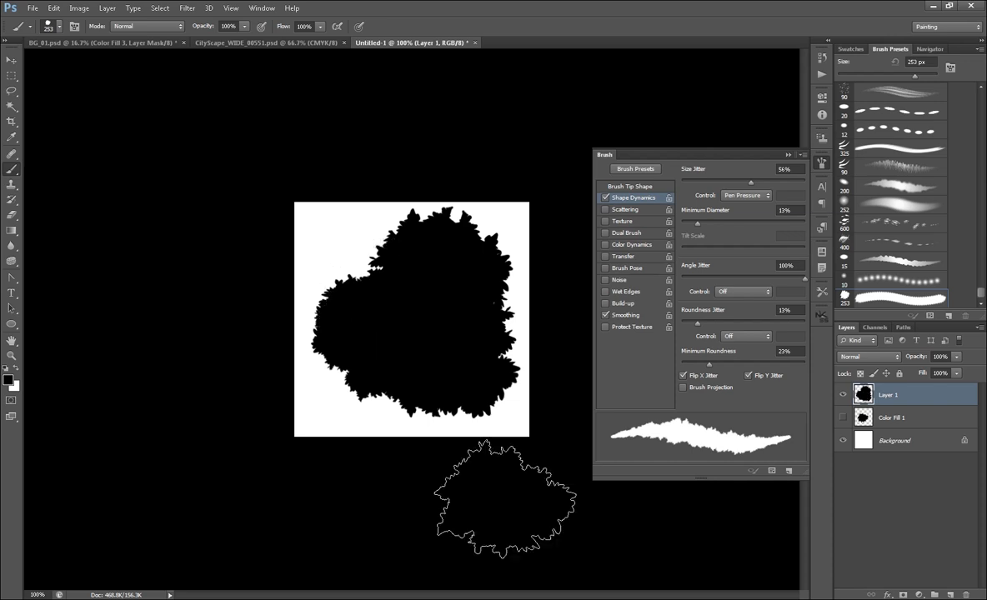
pyautogui.hotkey('ctrl', 'z')
pyautogui.click(372, 326)
pyautogui.hotkey('ctrl', 'z')
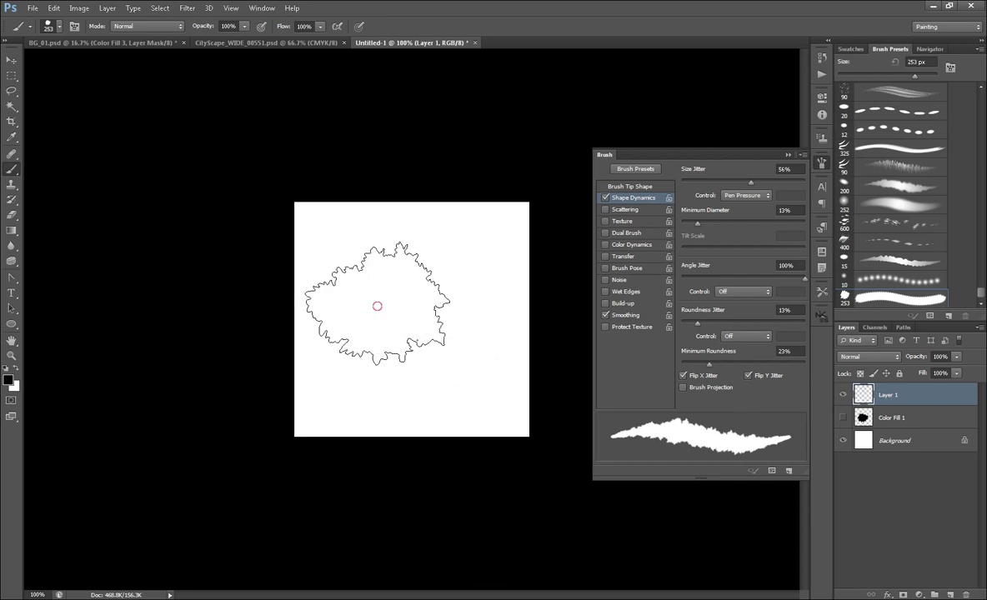
pyautogui.moveTo(379, 304)
pyautogui.mouseDown()
pyautogui.moveTo(321, 277)
pyautogui.moveTo(328, 269)
pyautogui.moveTo(380, 302)
pyautogui.moveTo(362, 287)
pyautogui.moveTo(392, 292)
pyautogui.moveTo(367, 283)
pyautogui.mouseUp()
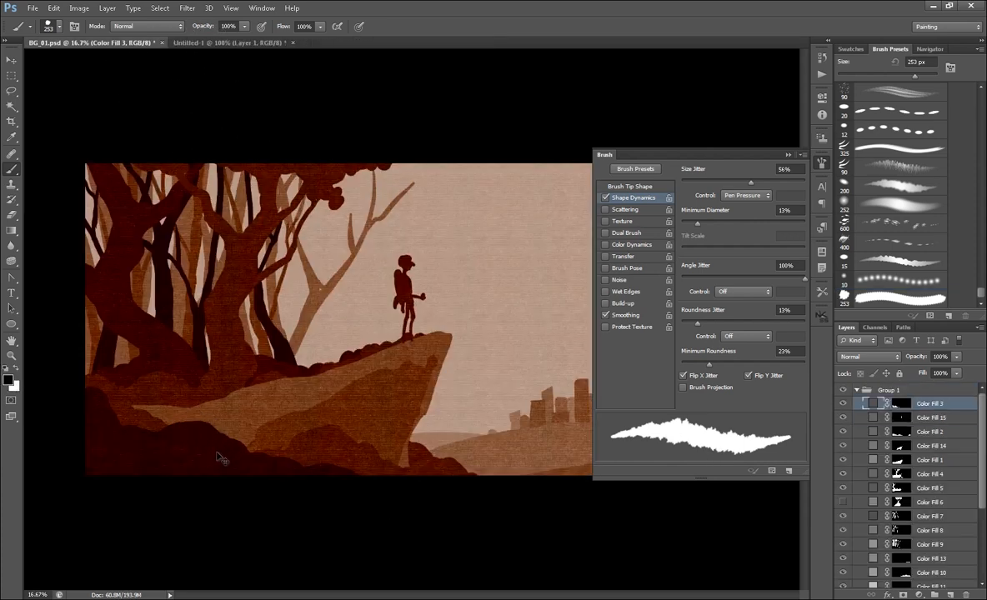
# - In BG_01.psd, enlarge the leaf-clump brush to 800 px and paint leafy edges along the dark foreground bushes on the Color Fill 3 mask
pyautogui.press(']')
pyautogui.press(']')
pyautogui.press(']')
pyautogui.press(']')
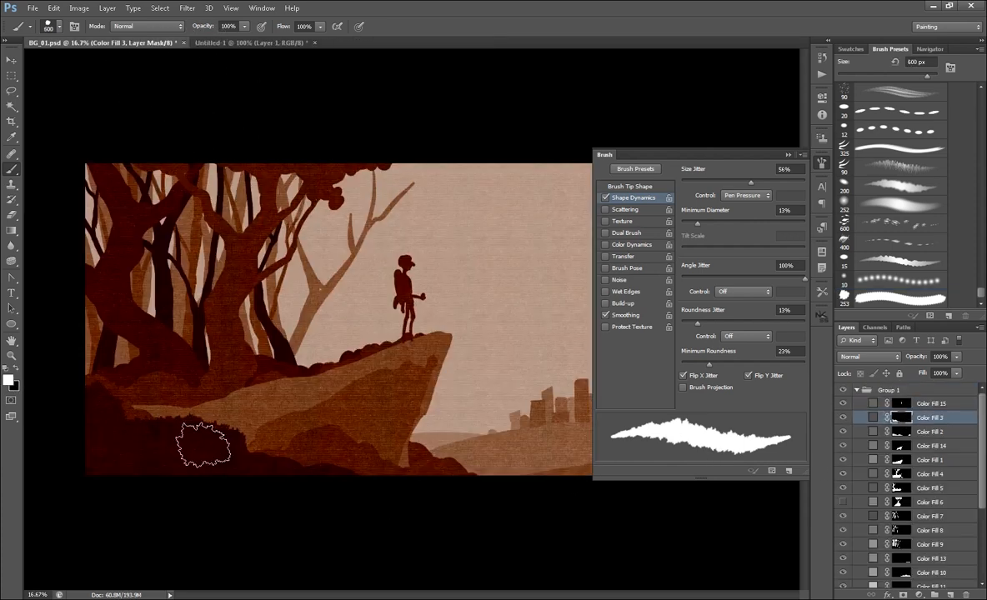
pyautogui.moveTo(250, 461)
pyautogui.mouseDown()
pyautogui.moveTo(354, 475)
pyautogui.moveTo(514, 472)
pyautogui.mouseUp()
pyautogui.keyDown('ctrl'); pyautogui.click(345, 436); pyautogui.keyUp('ctrl')
pyautogui.keyDown('ctrl'); pyautogui.click(345, 436); pyautogui.keyUp('ctrl')
pyautogui.moveTo(225, 417); pyautogui.dragTo(261, 456)
pyautogui.moveTo(184, 416); pyautogui.dragTo(100, 375)
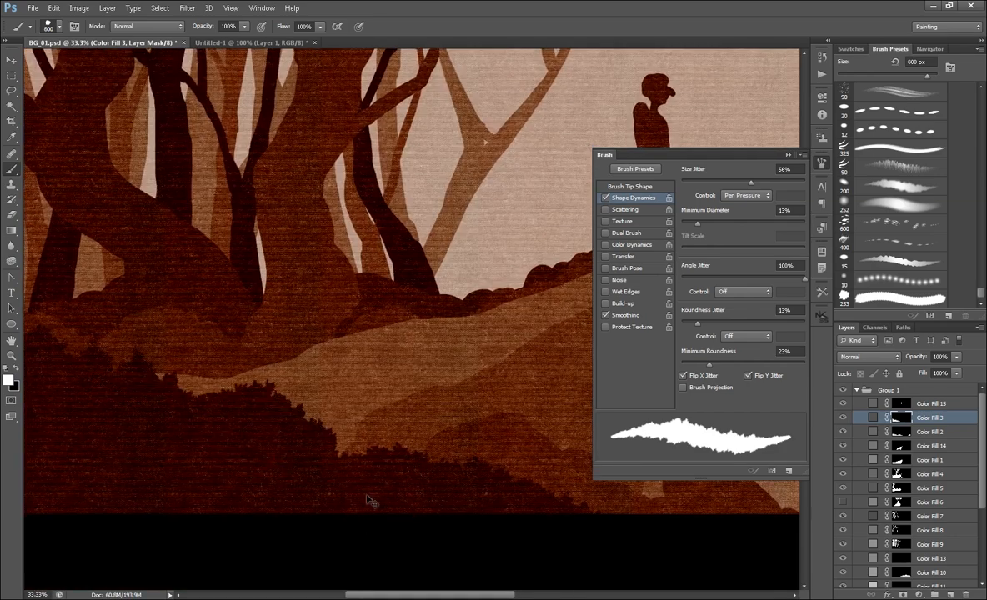
# - Build the foreground bushes on the Color Fill 3 mask into taller leafy mounds below the tree roots and the cliff
pyautogui.hotkey('ctrl', '-')
pyautogui.moveTo(165, 368); pyautogui.dragTo(216, 425)
pyautogui.moveTo(393, 428); pyautogui.dragTo(326, 417)
pyautogui.moveTo(345, 421)
pyautogui.mouseDown()
pyautogui.moveTo(388, 425)
pyautogui.moveTo(270, 482)
pyautogui.moveTo(534, 538)
pyautogui.mouseUp()
pyautogui.moveTo(223, 428); pyautogui.dragTo(240, 452)
pyautogui.moveTo(550, 467); pyautogui.dragTo(266, 477)
pyautogui.hotkey('ctrl', '-')
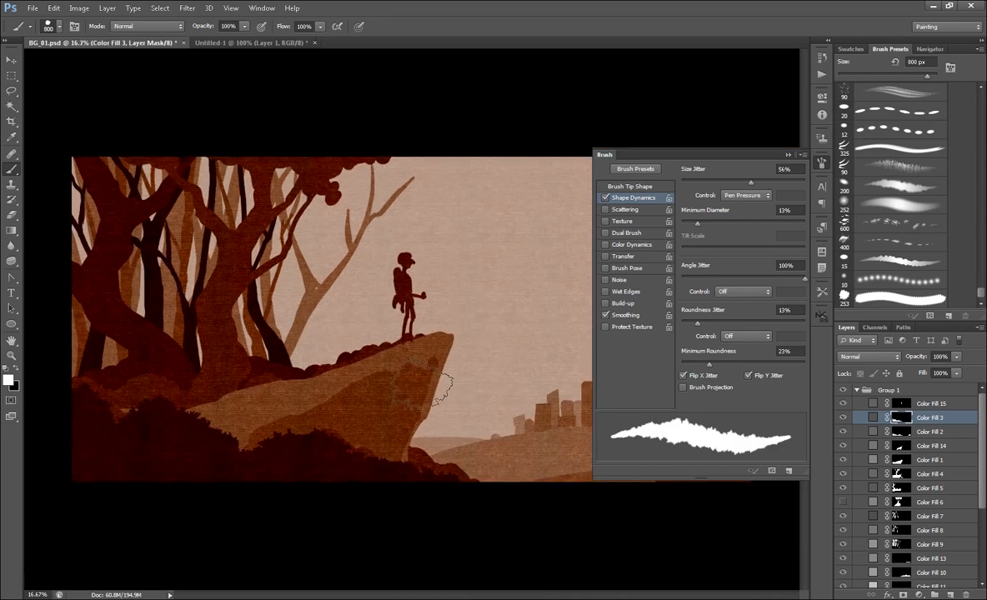
# - Paint a leafy edge around the hanging tree canopy on the Color Fill 4 mask at 500 px and collapse the brush settings
pyautogui.hotkey('ctrl', '+')
pyautogui.moveTo(311, 200); pyautogui.dragTo(401, 343)
pyautogui.click(932, 473)
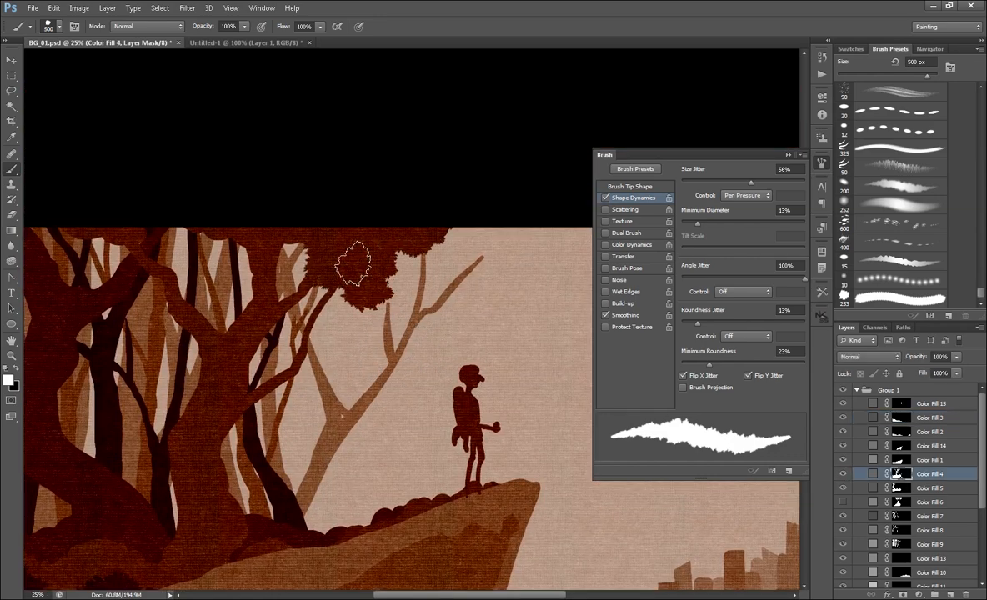
pyautogui.moveTo(471, 471); pyautogui.dragTo(455, 451)
pyautogui.hotkey('ctrl', '-')
pyautogui.press('Tab')
pyautogui.press('Tab')
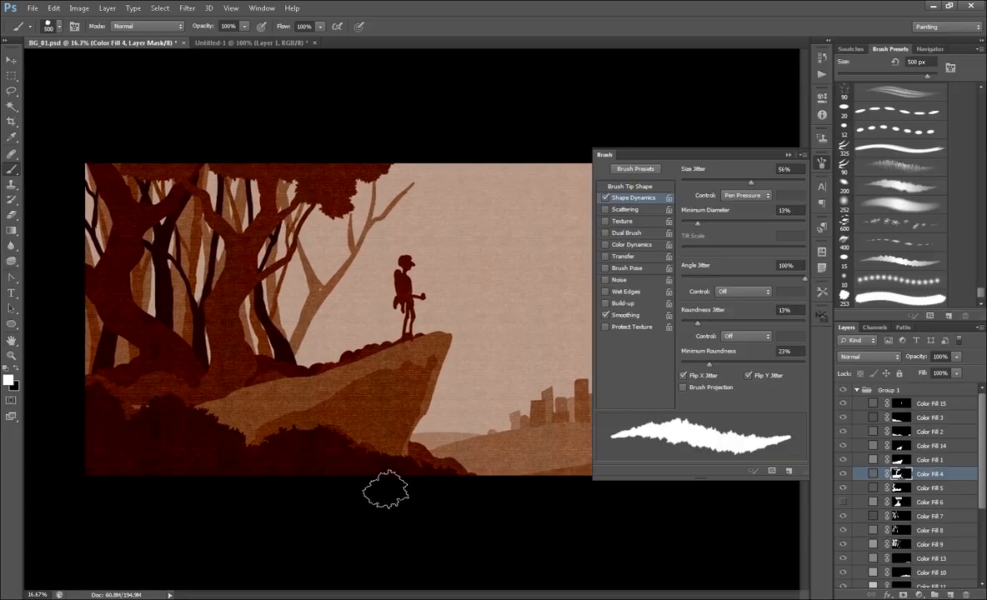
pyautogui.click(788, 155)
# - Paint small leafy tufts over the round cliff-top bushes on the Color Fill 4 mask with a leaf-sprig brush at 90 px
pyautogui.hotkey('ctrl', '+')
pyautogui.hotkey('ctrl', '+')
pyautogui.moveTo(362, 461)
pyautogui.mouseDown()
pyautogui.moveTo(459, 468)
pyautogui.moveTo(484, 500)
pyautogui.mouseUp()
pyautogui.hotkey('ctrl', '+')
pyautogui.hotkey('ctrl', '-')
pyautogui.hotkey('ctrl', '-')
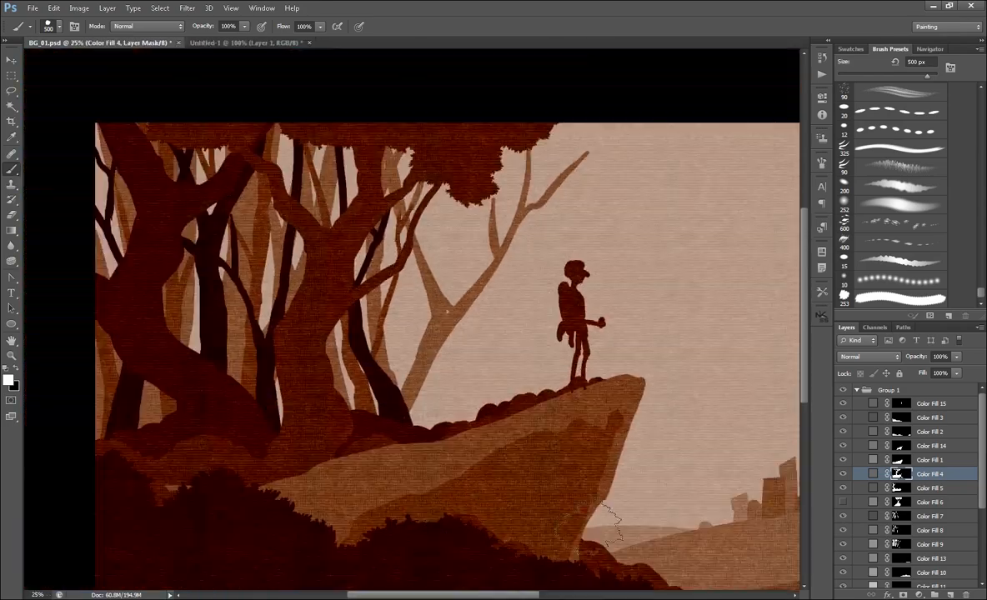
pyautogui.moveTo(672, 516); pyautogui.dragTo(574, 478)
pyautogui.moveTo(981, 294); pyautogui.dragTo(981, 150)
pyautogui.click(881, 246)
pyautogui.moveTo(420, 355); pyautogui.dragTo(431, 357)
pyautogui.hotkey('ctrl', '+')
pyautogui.hotkey('ctrl', '+')
pyautogui.hotkey('ctrl', '+')
pyautogui.moveTo(400, 416); pyautogui.dragTo(491, 387)
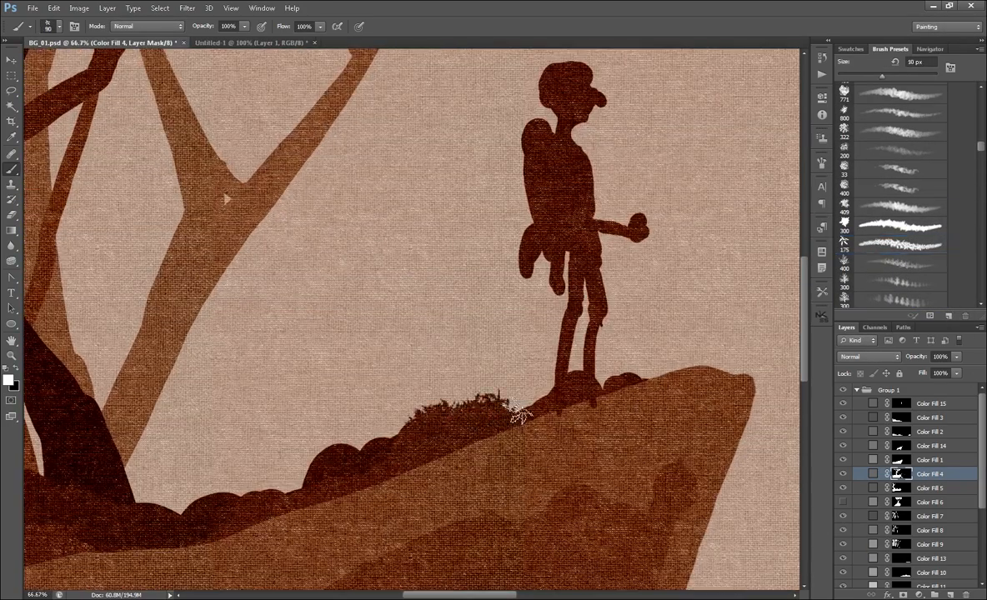
pyautogui.moveTo(367, 412); pyautogui.dragTo(309, 512)
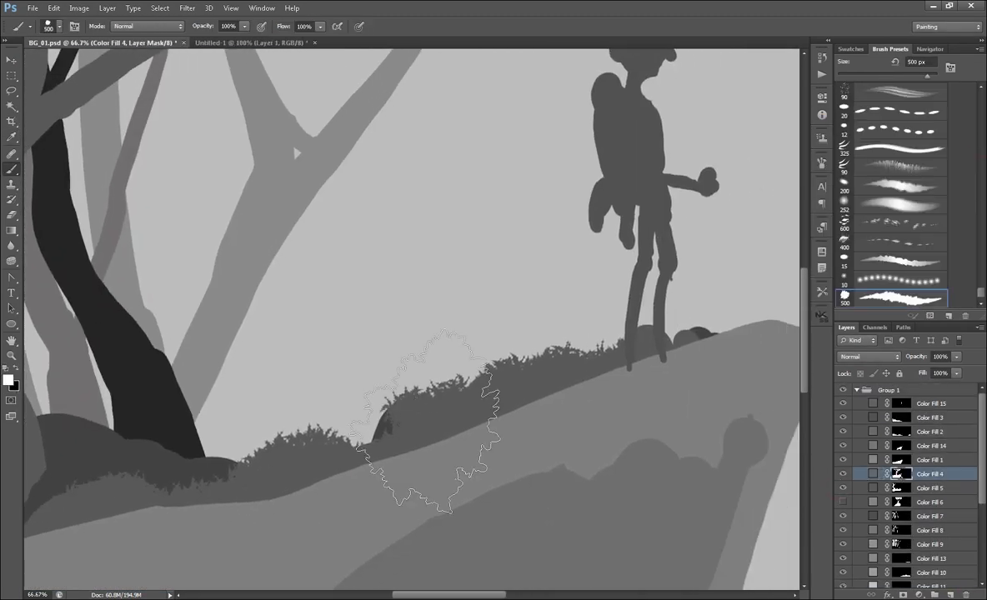
# - Give the bushes around the tree roots a leafy edge on the Color Fill 4 mask with the 90 px leaf preset
pyautogui.hotkey('ctrl', '-')
pyautogui.hotkey('ctrl', '-')
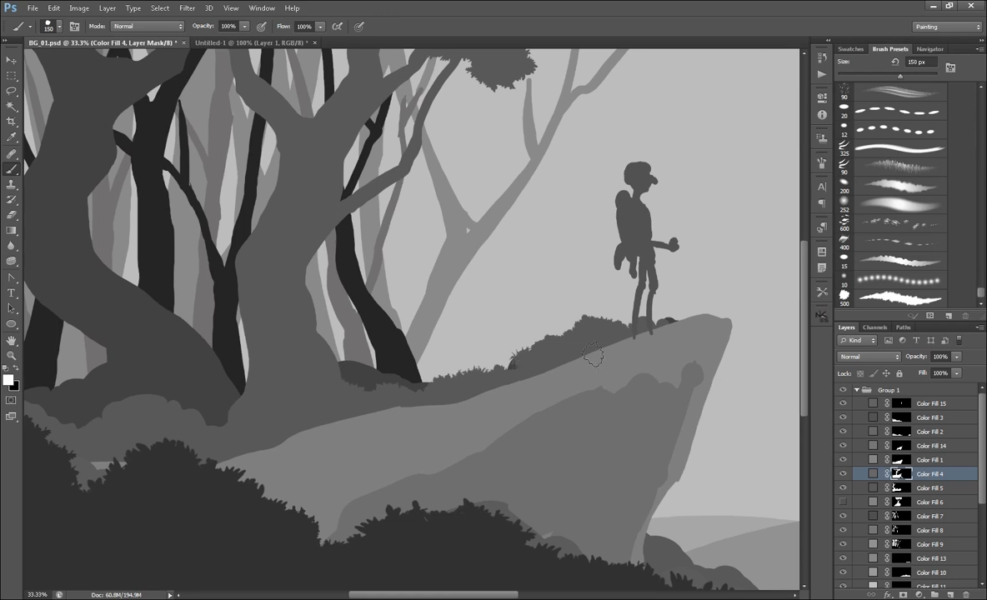
pyautogui.scroll(10, 900, 208)
pyautogui.click(895, 246)
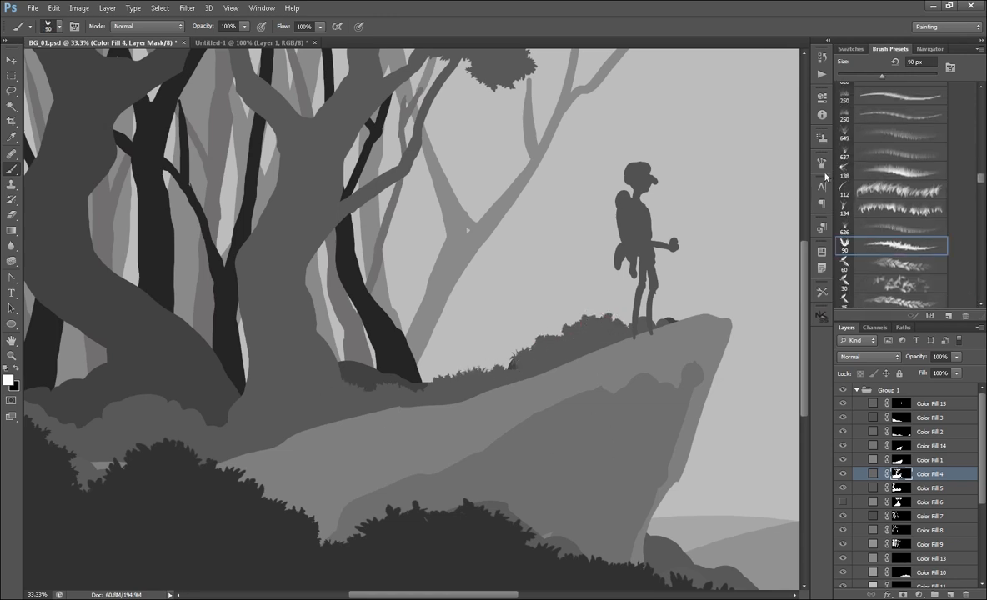
pyautogui.hotkey('ctrl', '+')
pyautogui.hotkey('ctrl', '+')
pyautogui.moveTo(604, 367)
pyautogui.mouseDown()
pyautogui.moveTo(458, 392)
pyautogui.moveTo(565, 341)
pyautogui.mouseUp()
pyautogui.moveTo(260, 425); pyautogui.dragTo(604, 318)
pyautogui.moveTo(384, 375); pyautogui.dragTo(259, 342)
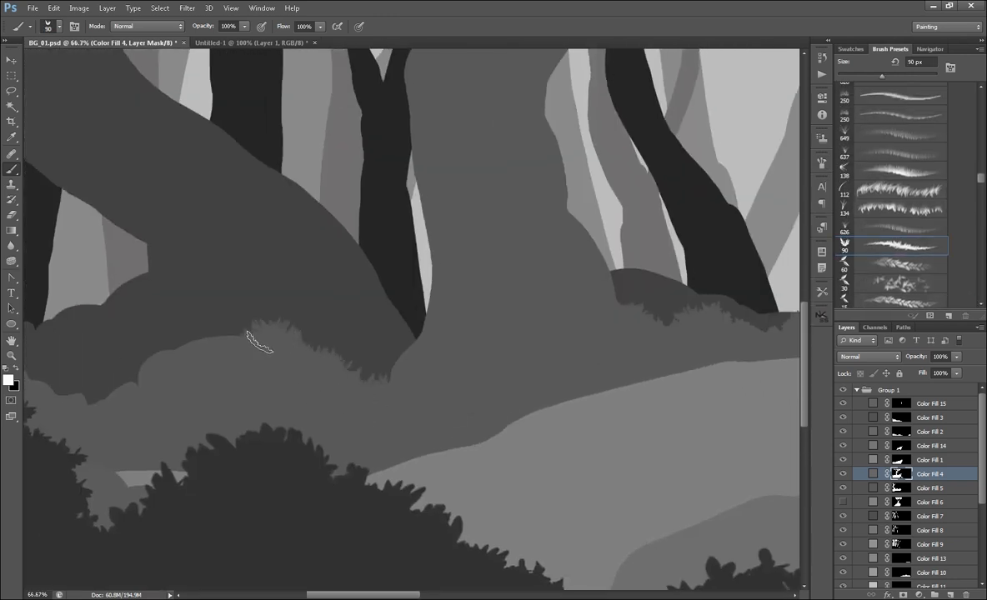
pyautogui.moveTo(242, 413); pyautogui.dragTo(383, 430)
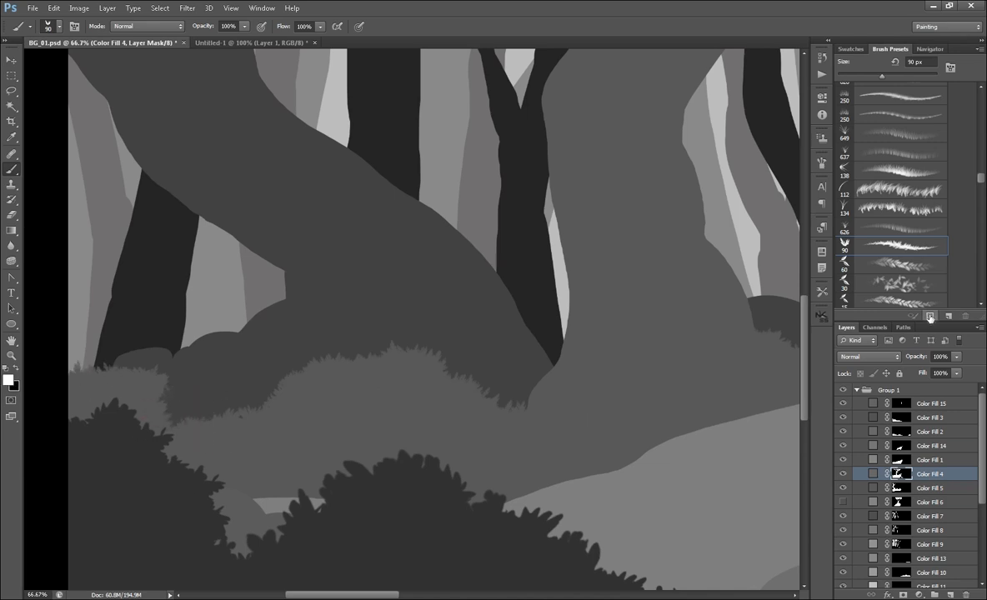
# - Move the chosen foliage brush presets to the end of the preset list, beside the custom leaf-clump brushes
pyautogui.click(930, 317)
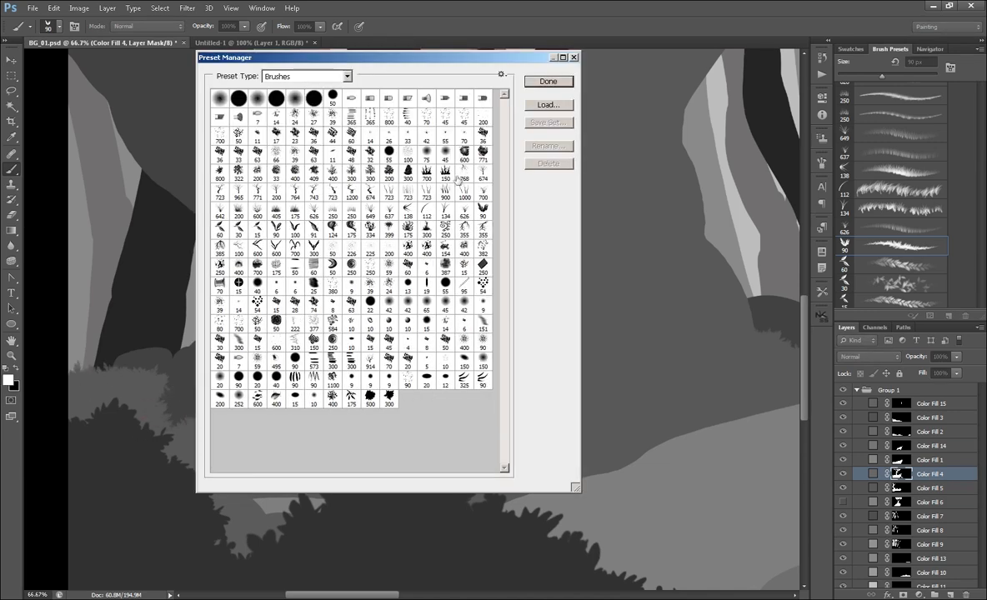
pyautogui.moveTo(459, 175); pyautogui.dragTo(323, 398)
pyautogui.click(548, 81)
# - Select the regrouped 400 px foliage preset, reduce its size and paint leaf texture along the bushes at the tree roots
pyautogui.moveTo(980, 173); pyautogui.dragTo(980, 294)
pyautogui.click(892, 261)
pyautogui.click(885, 243)
pyautogui.press('[')
pyautogui.press('[')
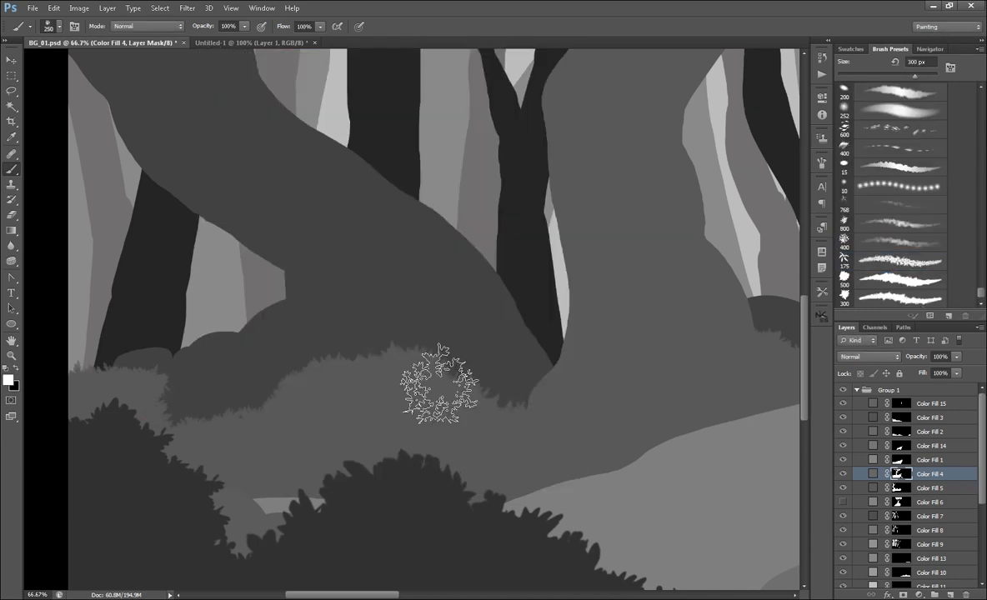
pyautogui.click(822, 164)
pyautogui.click(822, 163)
pyautogui.press('[')
pyautogui.press('[')
pyautogui.moveTo(275, 399); pyautogui.dragTo(244, 408)
pyautogui.moveTo(779, 440); pyautogui.dragTo(406, 480)
# - Reshape the bush edges by the tree roots on the Color Fill 4 mask, adding and removing clumps with the 300 px leaf-clump preset
pyautogui.click(898, 297)
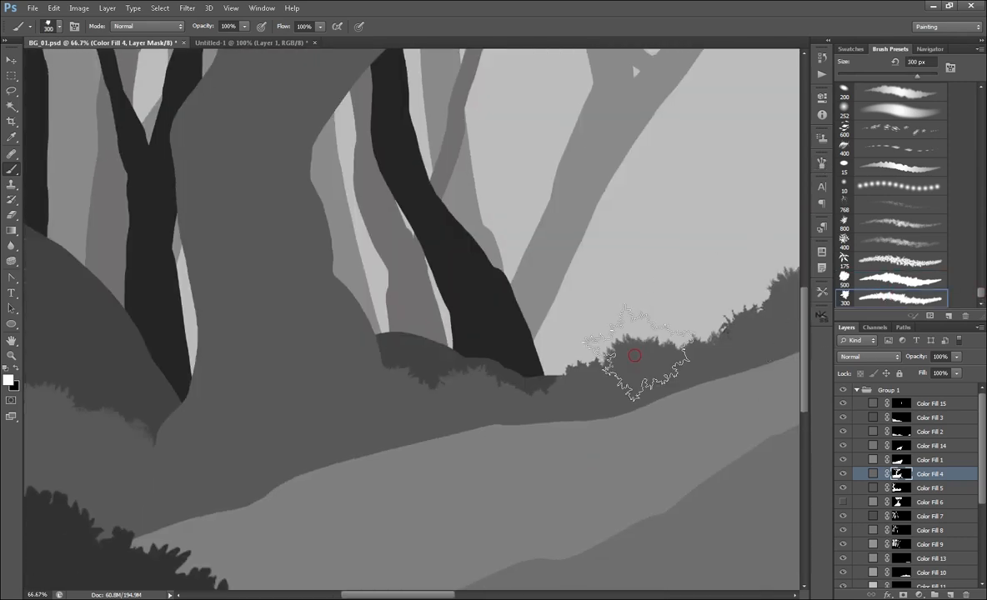
pyautogui.press('[')
pyautogui.press('[')
pyautogui.press('[')
pyautogui.press('[')
pyautogui.moveTo(125, 475); pyautogui.dragTo(455, 435)
pyautogui.press('x')
pyautogui.moveTo(248, 365)
pyautogui.mouseDown()
pyautogui.moveTo(244, 346)
pyautogui.moveTo(312, 378)
pyautogui.mouseUp()
pyautogui.press('x')
pyautogui.moveTo(423, 399); pyautogui.dragTo(434, 390)
# - Switch to a thin-twig brush at 500 px and try adding fine twigs to the cliff-top bushes on the Color Fill 4 mask
pyautogui.press(',')
pyautogui.press(',')
pyautogui.press(',')
pyautogui.press(',')
pyautogui.press(',')
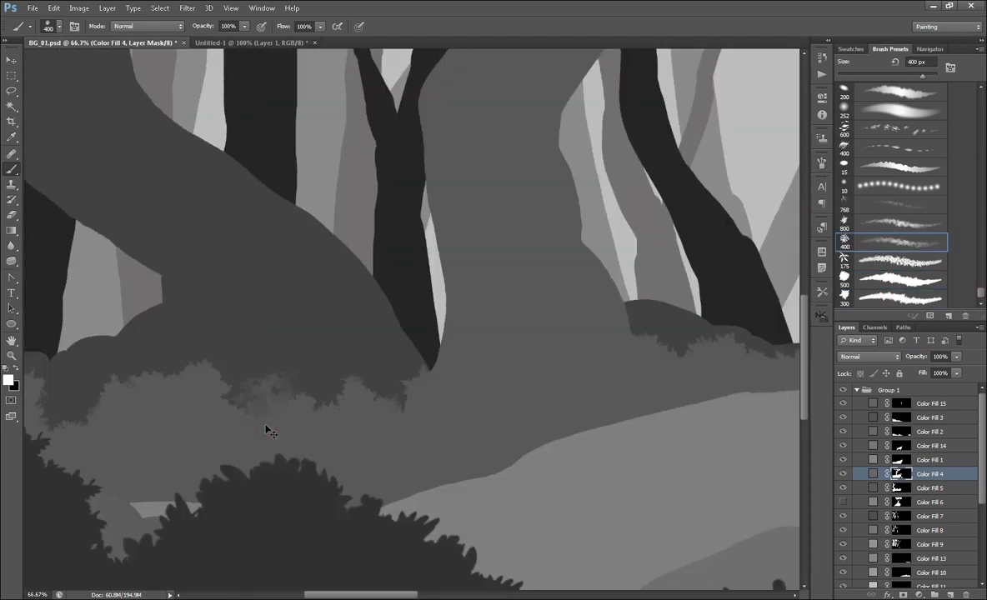
pyautogui.press('[')
pyautogui.press('[')
pyautogui.press('[')
pyautogui.press('[')
pyautogui.press('[')
pyautogui.hotkey('ctrl', '-')
pyautogui.hotkey('ctrl', '-')
pyautogui.moveTo(696, 323); pyautogui.dragTo(454, 406)
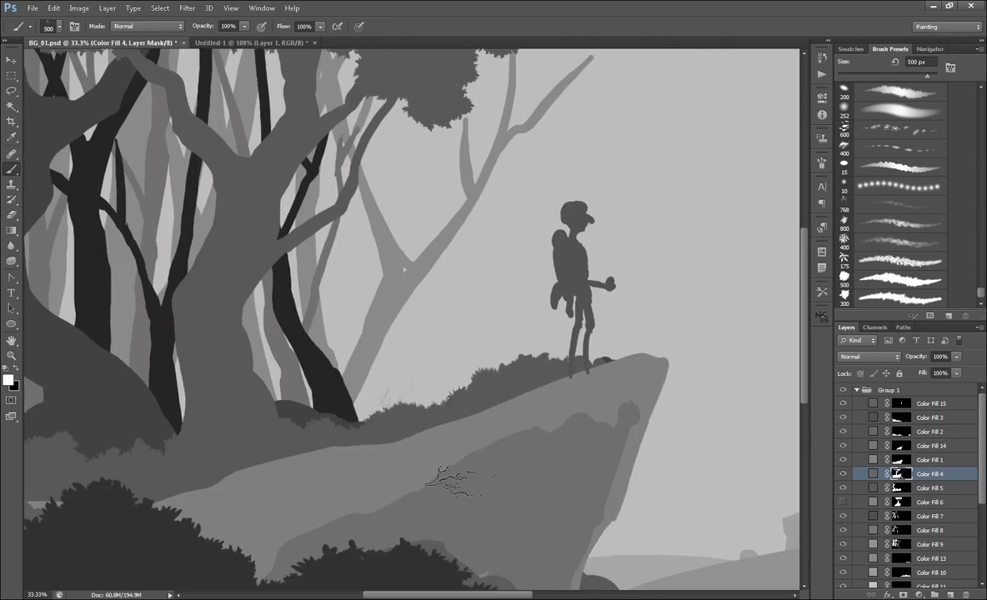
pyautogui.moveTo(382, 456)
pyautogui.mouseDown()
pyautogui.moveTo(403, 487)
pyautogui.moveTo(519, 390)
pyautogui.mouseUp()
# - Try the twig brush at 800 px on the dark foreground bushes of the Color Fill 3 mask and undo the strokes
pyautogui.press(']')
pyautogui.press(']')
pyautogui.press(']')
pyautogui.press(']')
pyautogui.press(']')
pyautogui.press('x')
pyautogui.moveTo(687, 536)
pyautogui.mouseDown()
pyautogui.moveTo(512, 434)
pyautogui.moveTo(558, 450)
pyautogui.mouseUp()
pyautogui.click(901, 417)
pyautogui.click(821, 163)
pyautogui.hotkey('ctrl', 'z')
pyautogui.click(901, 418)
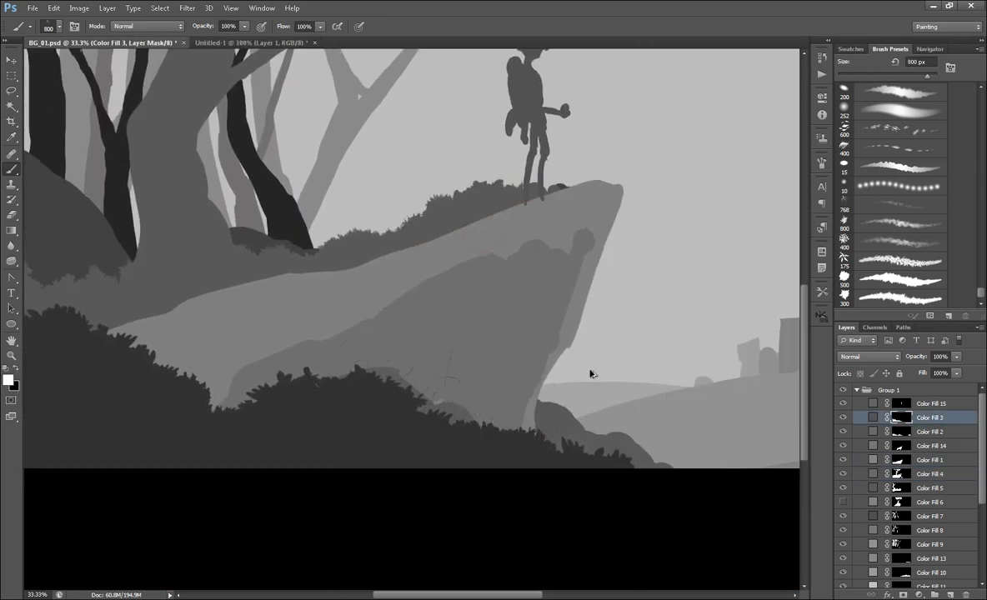
pyautogui.hotkey('ctrl', 'z')
# - Paint leafy bushes beside the tree base and behind the cliff-top figure on the Color Fill 5 mask with the leaf-clump brush at 150 px
pyautogui.hotkey('ctrl', '-')
pyautogui.moveTo(386, 245); pyautogui.dragTo(480, 394)
pyautogui.hotkey('ctrl', '+')
pyautogui.hotkey('ctrl', '+')
pyautogui.hotkey('ctrl', '+')
pyautogui.hotkey('ctrl', '-')
pyautogui.click(900, 280)
pyautogui.moveTo(480, 522)
pyautogui.mouseDown()
pyautogui.moveTo(776, 414)
pyautogui.moveTo(335, 478)
pyautogui.mouseUp()
pyautogui.scroll(-1, 850, 450)
pyautogui.click(899, 465)
pyautogui.press('[')
pyautogui.press('[')
pyautogui.press('[')
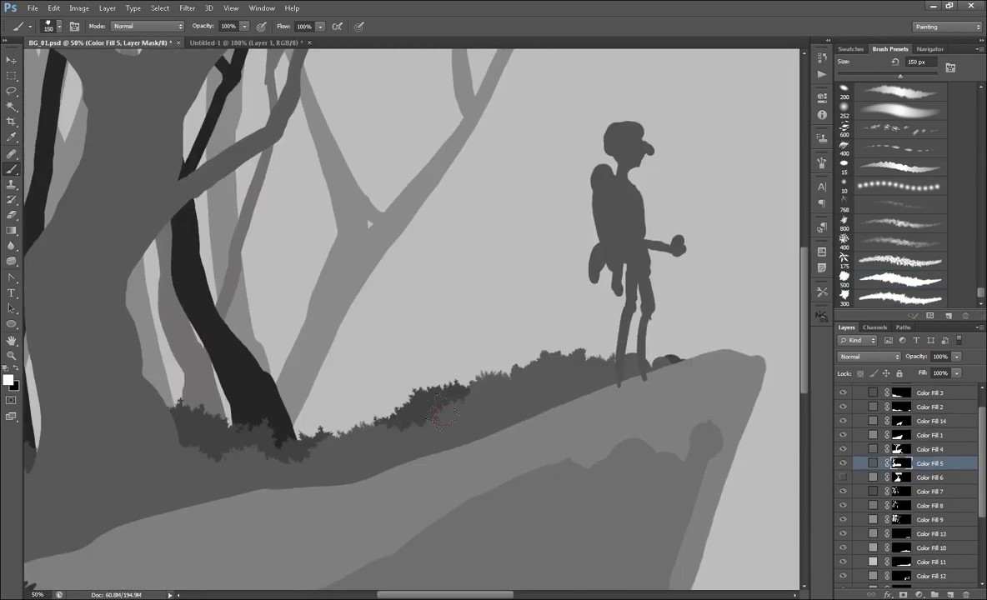
pyautogui.moveTo(653, 362); pyautogui.dragTo(700, 357)
pyautogui.click(903, 449)
pyautogui.click(901, 463)
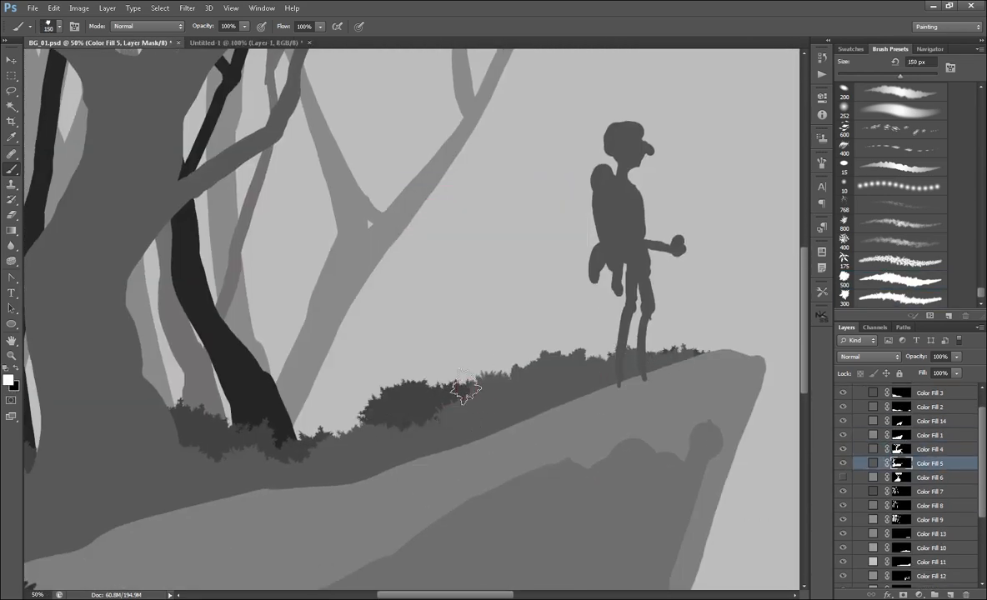
pyautogui.moveTo(517, 422); pyautogui.dragTo(460, 442)
# - Add leafy edges to the bushes around the left tree's roots on the Color Fill 5 mask with the leaf-sprig brush at 90 px
pyautogui.moveTo(188, 483); pyautogui.dragTo(778, 375)
pyautogui.press('[')
pyautogui.press('[')
pyautogui.press('[')
pyautogui.press('[')
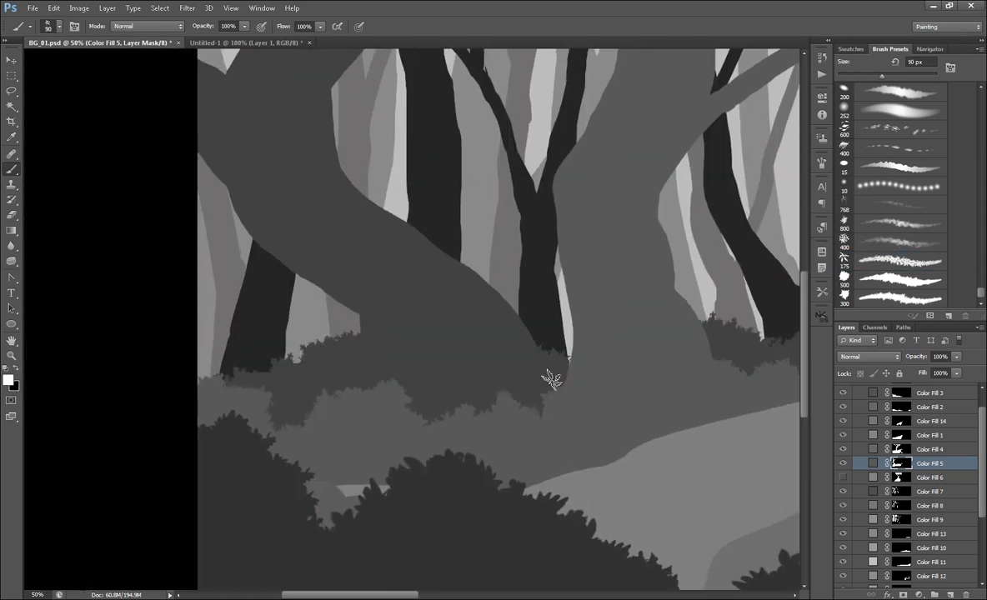
pyautogui.press('[')
pyautogui.press('[')
pyautogui.press('[')
pyautogui.press('[')
pyautogui.press('[')
pyautogui.press('[')
pyautogui.press('[')
pyautogui.press('[')
pyautogui.press('[')
pyautogui.press('[')
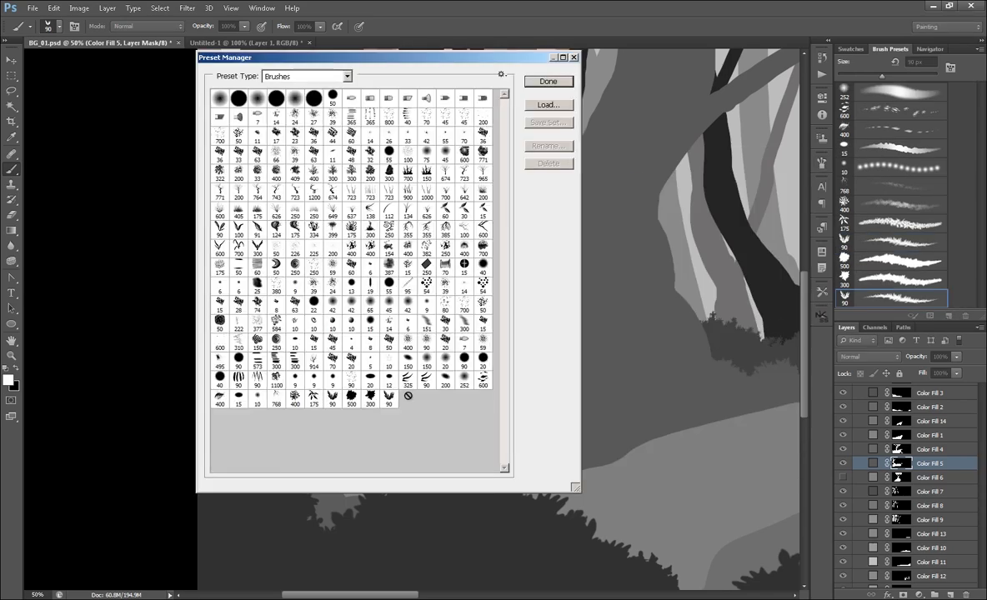
# - Move the extra 90 px leaf preset out of the custom foliage group to the earlier brushes in the preset list
pyautogui.moveTo(332, 398); pyautogui.dragTo(275, 247)
pyautogui.click(548, 82)
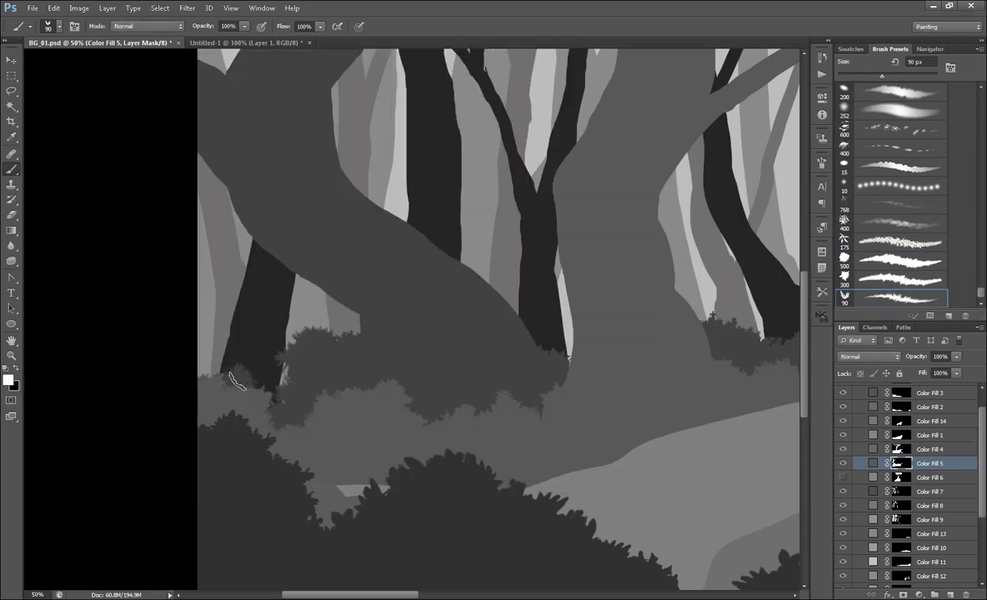
# - Break the cliff-top bushes on the Color Fill 5 mask into separate leafy clumps, adding and removing leaves with the 90 px leaf brush
pyautogui.hscroll(5, 403, 379)
pyautogui.press('x')
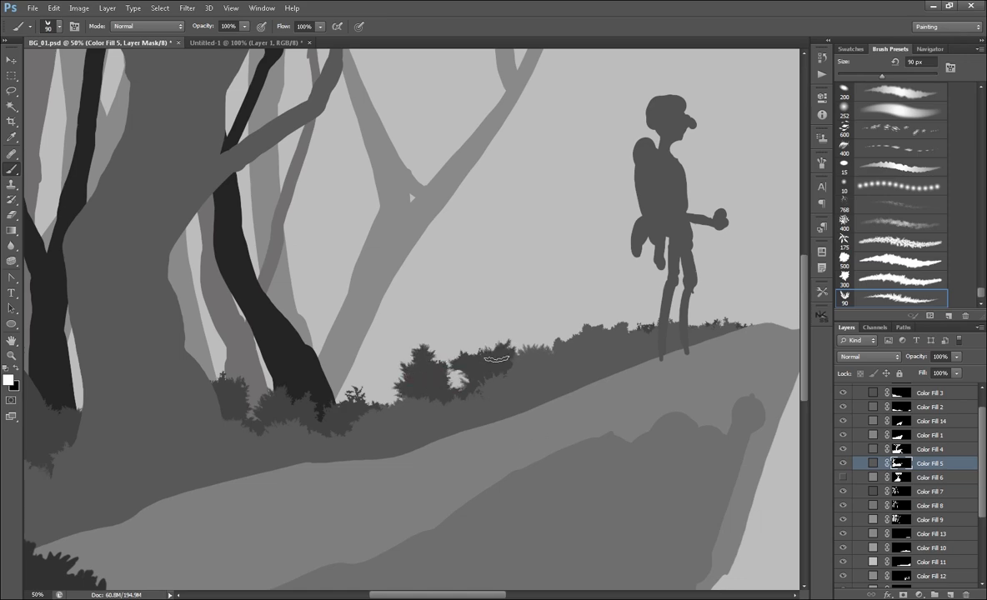
pyautogui.moveTo(508, 350); pyautogui.dragTo(488, 360)
pyautogui.click(625, 334)
pyautogui.press('x')
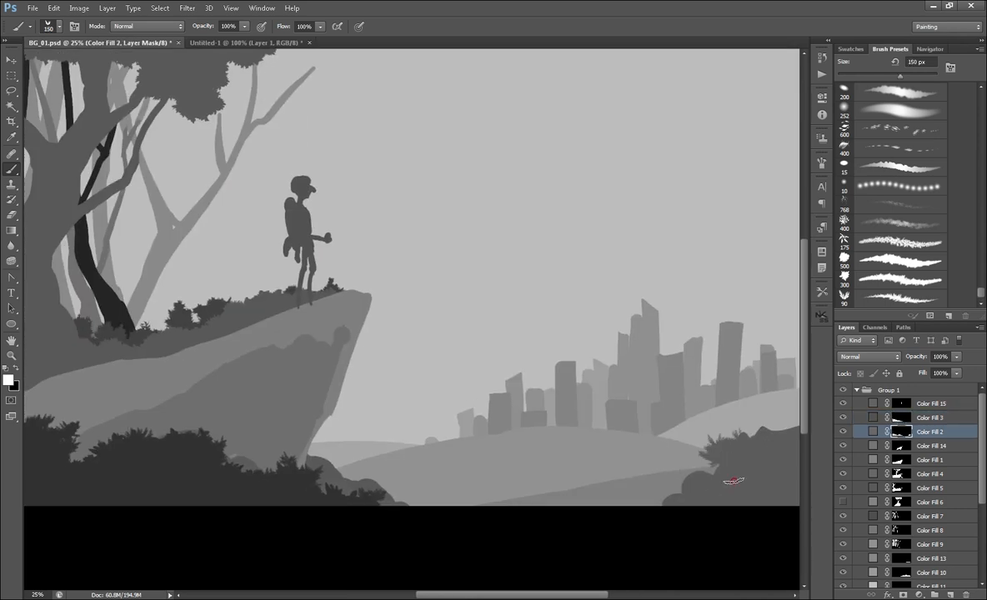
# - Finish the leafy bushes on the Color Fill 2 mask and add 175 px leaf sprigs to the canopy edge on the Color Fill 4 mask
pyautogui.press('x')
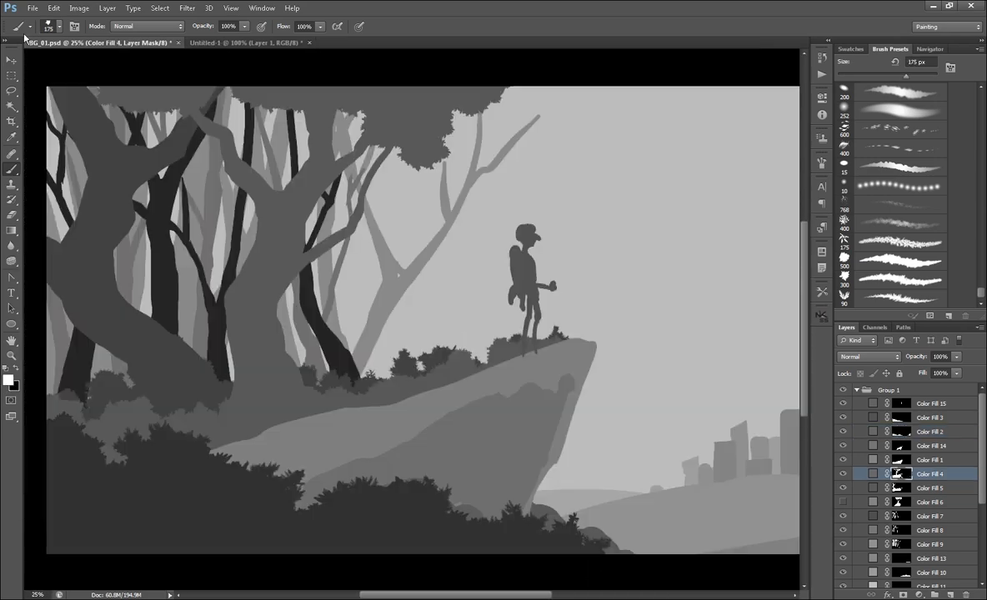
pyautogui.moveTo(630, 551); pyautogui.dragTo(705, 459)
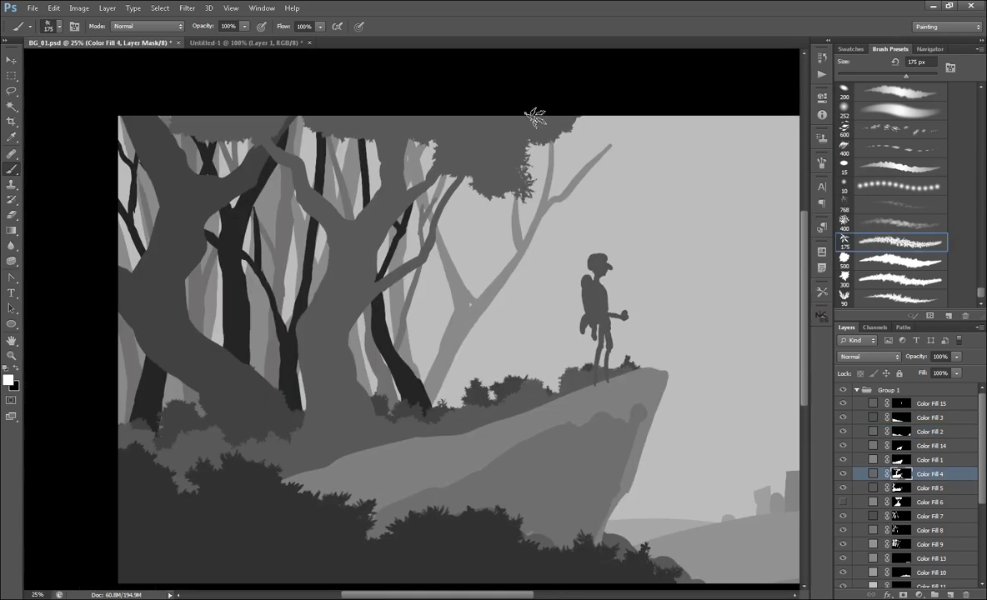
# - In the Untitled-1 document, lasso a curved, ragged frond shape and turn it into a black color fill layer
pyautogui.click(223, 44)
pyautogui.press('l')
pyautogui.moveTo(427, 257); pyautogui.dragTo(484, 412)
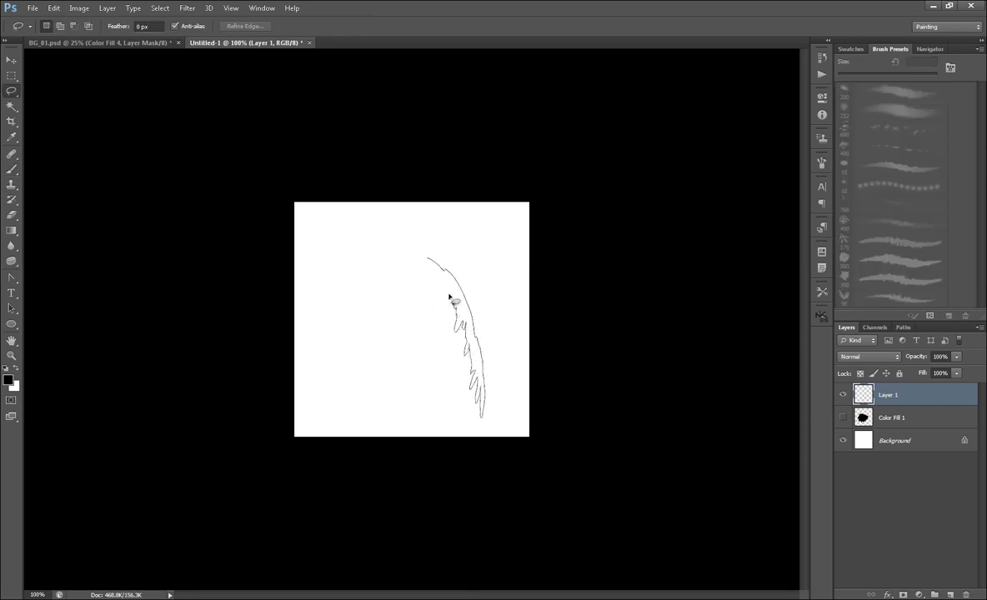
pyautogui.moveTo(433, 265); pyautogui.dragTo(442, 271)
pyautogui.press('F2')
# - Refine the black frond's edges into fine pointed leaflets on its layer mask with a 9 px eraser brush
pyautogui.press('e')
pyautogui.scroll(3, 918, 110)
pyautogui.click(919, 108)
pyautogui.press('x')
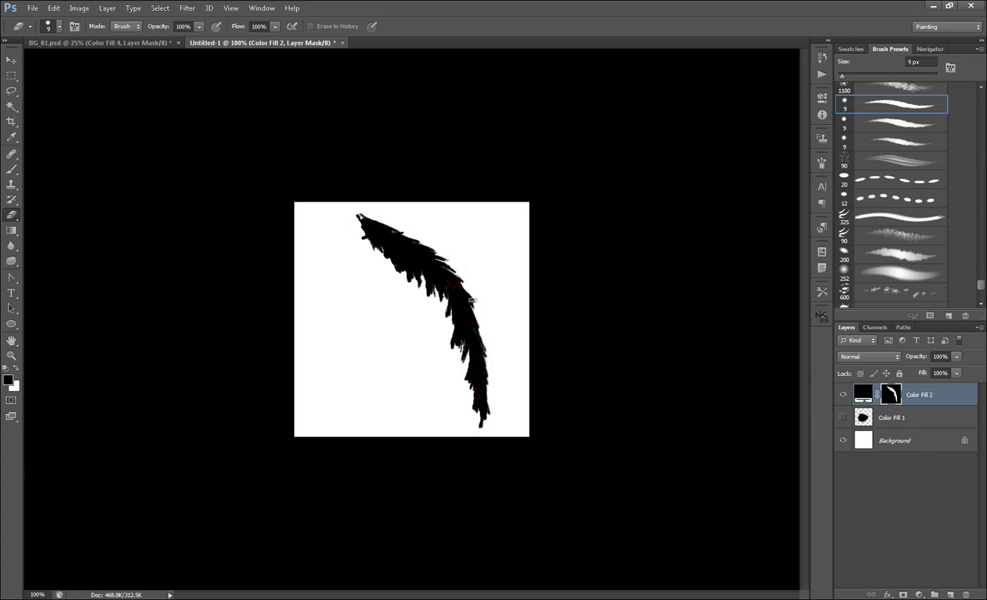
# - Add a second black color fill layer in the Untitled-1 document and form a narrower, pointed frond on its mask
pyautogui.click(950, 594)
pyautogui.click(918, 594)
pyautogui.click(924, 389)
pyautogui.press('Return')
pyautogui.hotkey('ctrl', 'i')
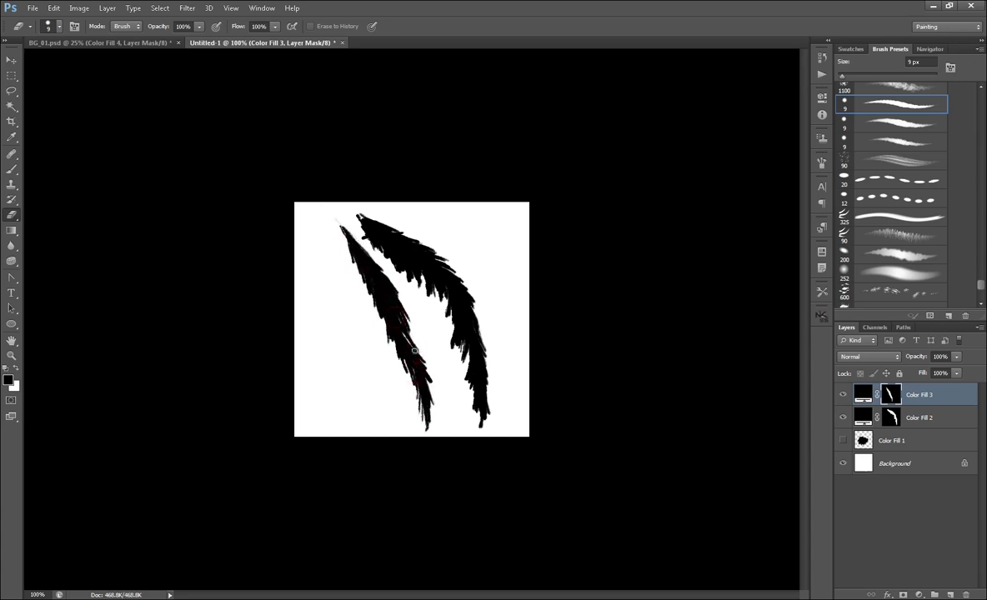
# - Move and rotate the narrow frond on Color Fill 3 so its upper end joins the top of the first frond
pyautogui.press('v')
pyautogui.moveTo(356, 253); pyautogui.dragTo(376, 244)
pyautogui.hotkey('ctrl', 't')
pyautogui.moveTo(463, 424); pyautogui.dragTo(410, 392)
pyautogui.press('Return')
pyautogui.moveTo(415, 329); pyautogui.dragTo(418, 351)
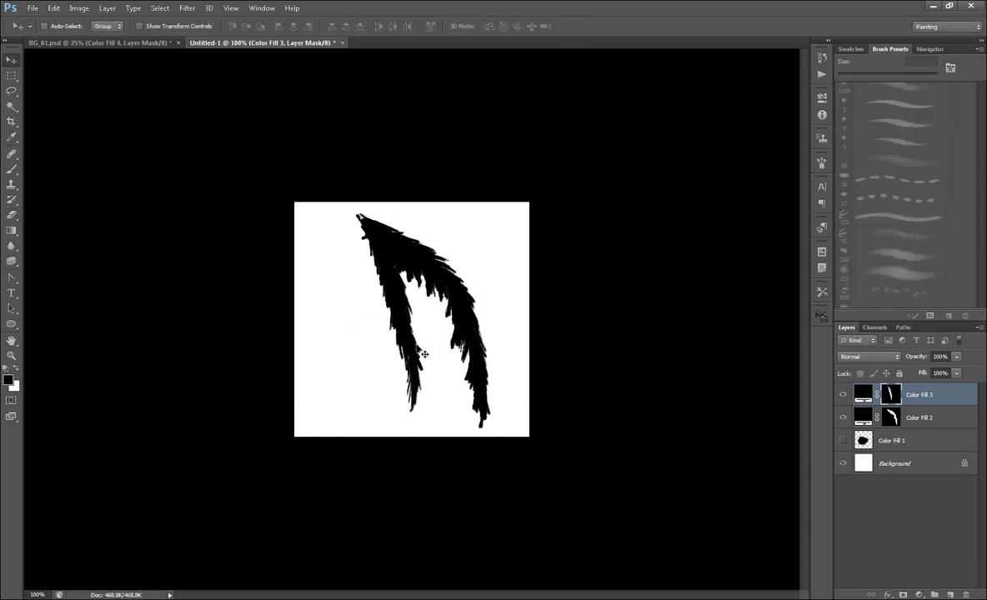
# - Add an empty layer and sharpen the leaflets along both fronds on the Color Fill 3 and Color Fill 2 masks with the 9 px eraser
pyautogui.click(950, 594)
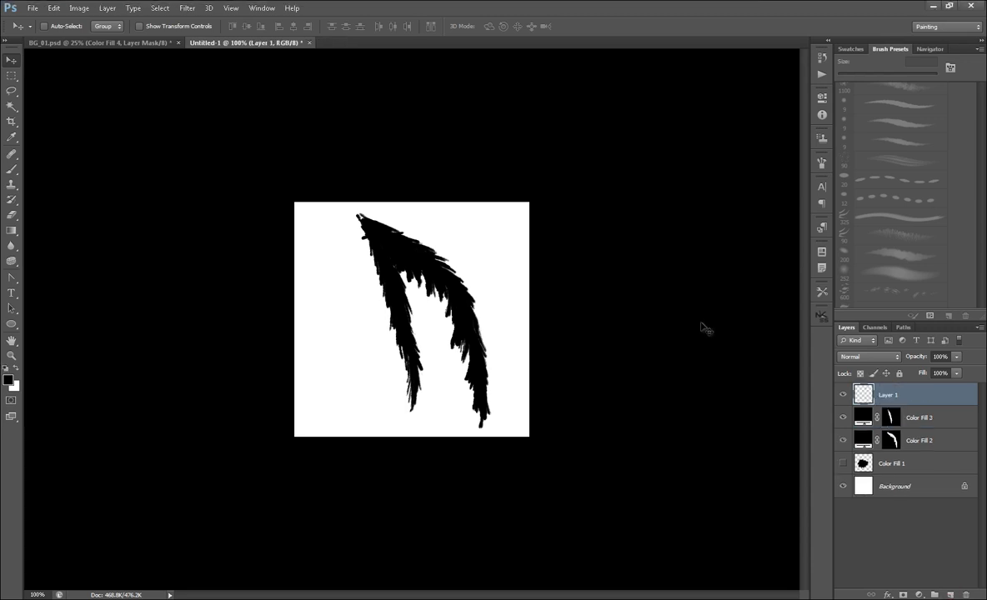
pyautogui.press('b')
pyautogui.press('e')
pyautogui.click(891, 417)
pyautogui.press('x')
pyautogui.moveTo(405, 318); pyautogui.dragTo(416, 349)
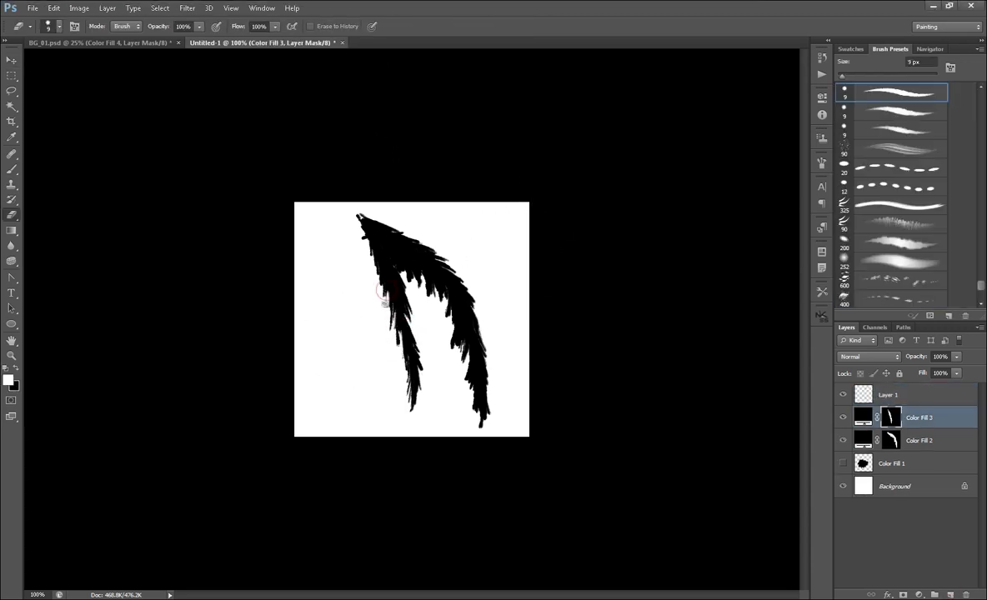
pyautogui.hotkey('alt', '[')
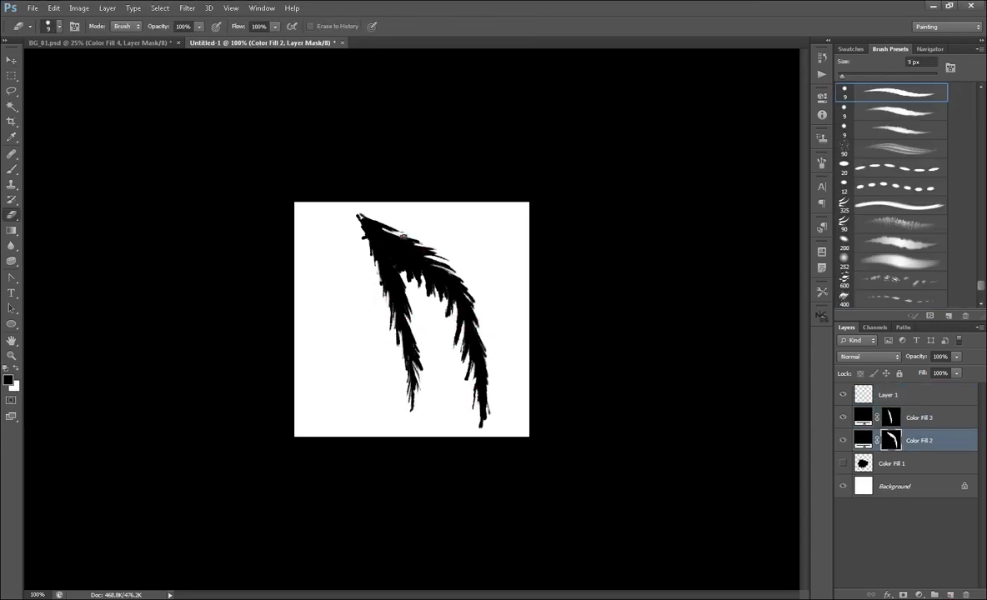
# - Rotate the larger Color Fill 2 frond inward so it hangs closer to the narrow one
pyautogui.hotkey('ctrl', 't')
pyautogui.moveTo(500, 424); pyautogui.dragTo(471, 442)
pyautogui.press('Return')
pyautogui.press('v')
# - Apply the layer masks of both fronds and define the selected canvas artwork as a brush preset
pyautogui.hotkey('ctrl', 'a')
pyautogui.click(53, 8)
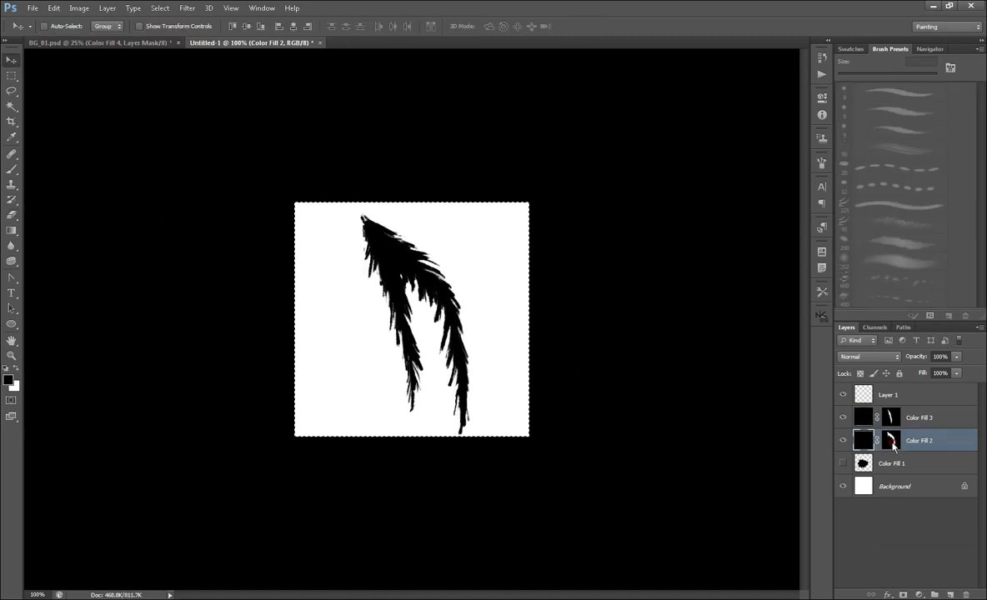
pyautogui.click(54, 8)
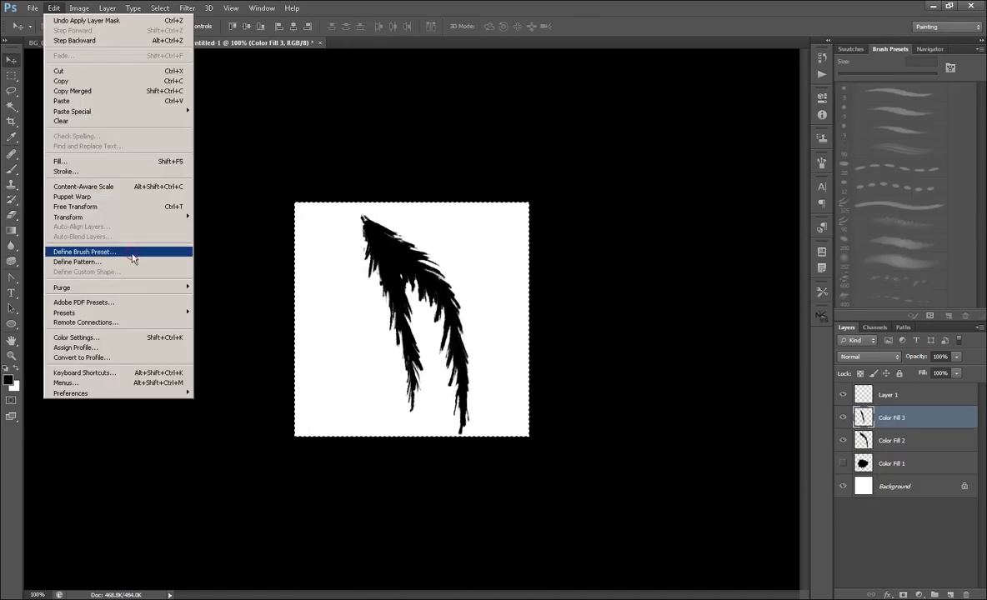
pyautogui.click(133, 259)
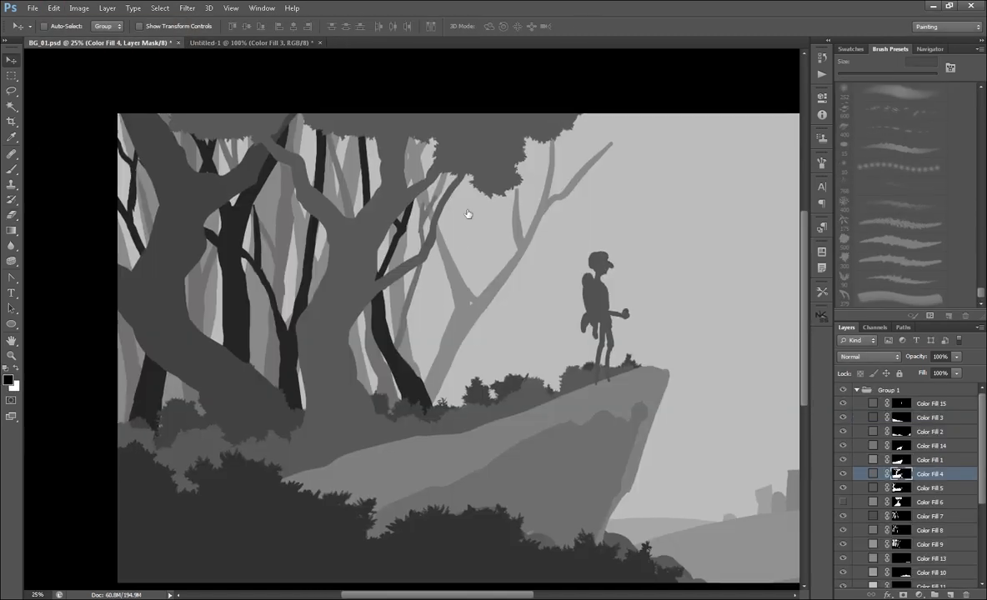
# - In BG_01.psd, select the 379 px frond brush and give it Shape Dynamics with 59% roundness jitter and Flip X Jitter
pyautogui.press('b')
pyautogui.scroll(-10, 906, 250)
pyautogui.click(906, 298)
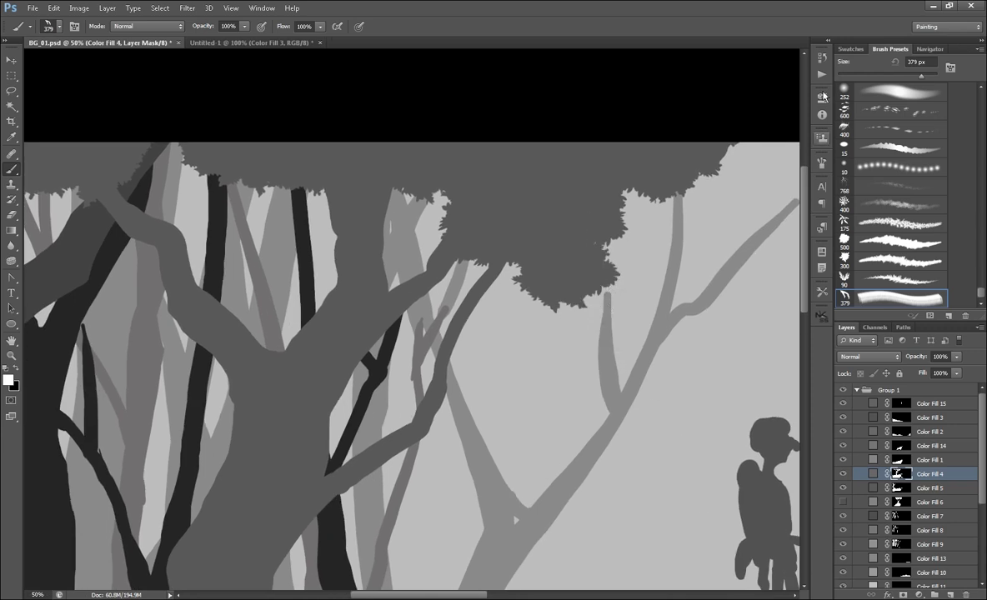
pyautogui.press('F5')
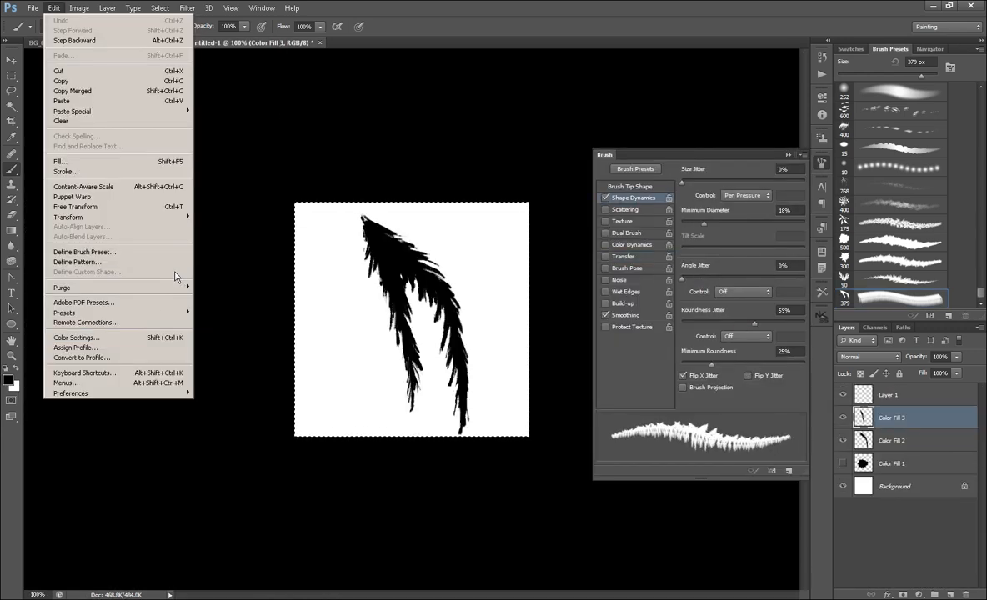
# - Rotate the Untitled-1 canvas 90° counter-clockwise and define the turned fronds as another brush preset
pyautogui.click(80, 9)
pyautogui.moveTo(167, 129)
pyautogui.click(212, 140)
pyautogui.click(53, 9)
pyautogui.click(133, 259)
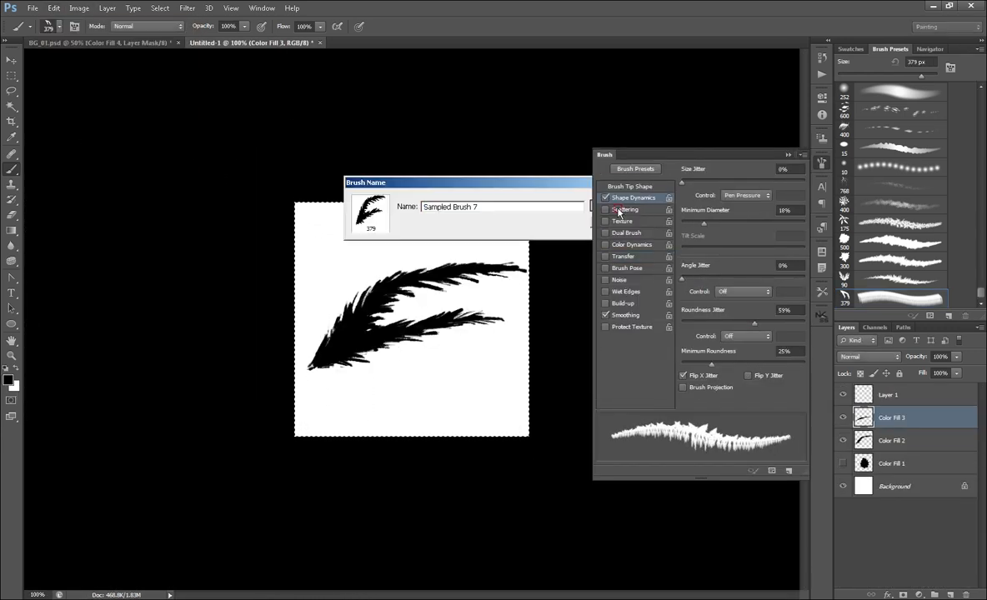
pyautogui.press('Return')
# - Try the rotated frond brush with flip jitter off, wider spacing and 53% roundness jitter
pyautogui.click(633, 198)
pyautogui.click(748, 376)
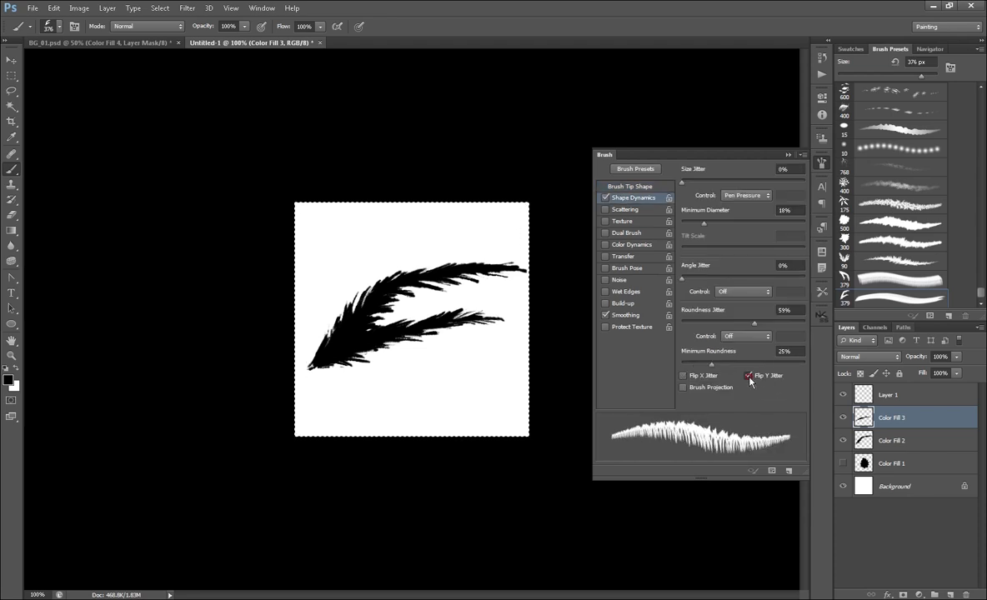
pyautogui.click(748, 377)
pyautogui.moveTo(754, 324); pyautogui.dragTo(739, 324)
pyautogui.click(630, 187)
pyautogui.moveTo(698, 379); pyautogui.dragTo(720, 379)
pyautogui.click(628, 199)
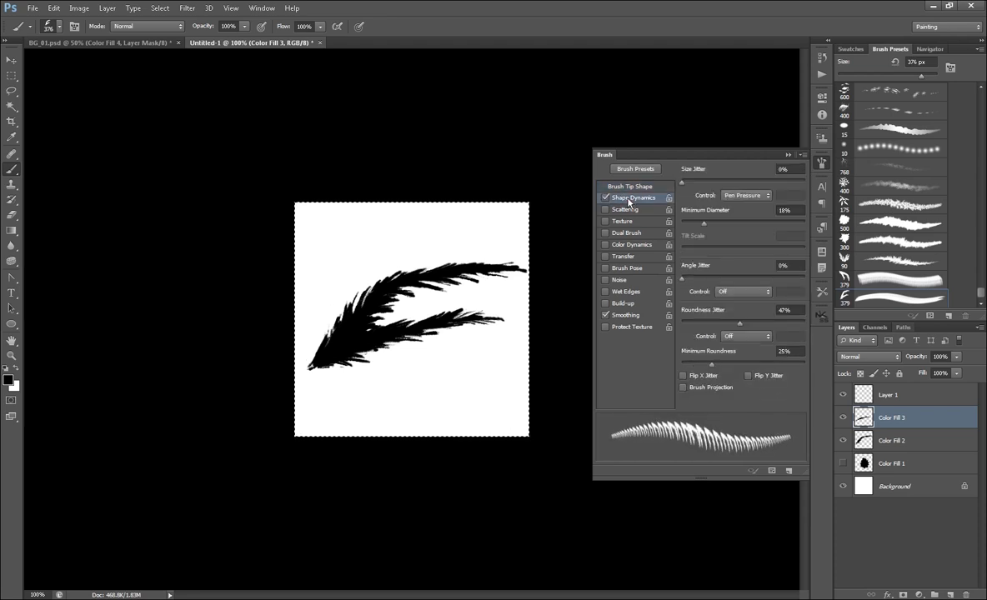
pyautogui.moveTo(739, 323); pyautogui.dragTo(747, 323)
# - Return to the first 379 px frond brush and set 4% angle jitter, 61% roundness jitter, 25% minimum roundness and Flip X Jitter
pyautogui.click(883, 281)
pyautogui.click(635, 199)
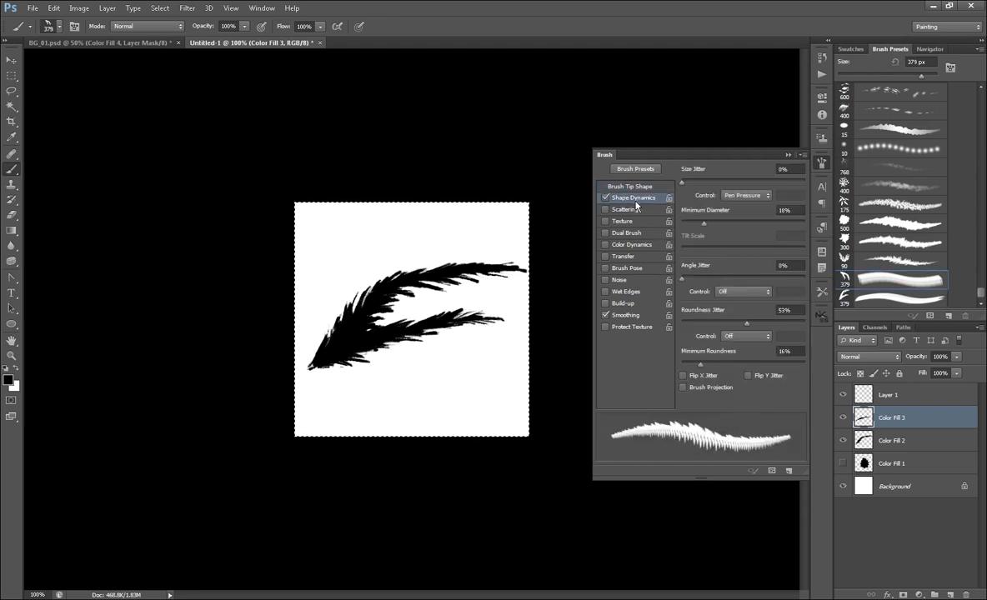
pyautogui.moveTo(696, 365)
pyautogui.mouseDown()
pyautogui.moveTo(682, 365)
pyautogui.moveTo(712, 365)
pyautogui.mouseUp()
pyautogui.moveTo(746, 323); pyautogui.dragTo(757, 323)
pyautogui.moveTo(681, 278); pyautogui.dragTo(687, 275)
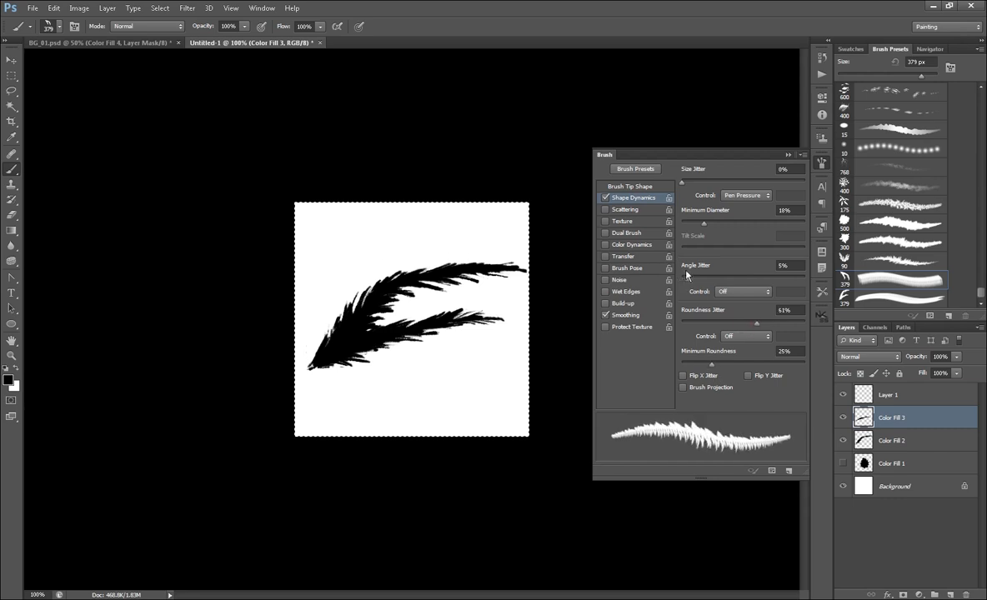
pyautogui.click(721, 380)
# - In BG_01.psd, set the frond brush's spacing to 54% and test it with a stroke below the canopy
pyautogui.hotkey('ctrl', 'Tab')
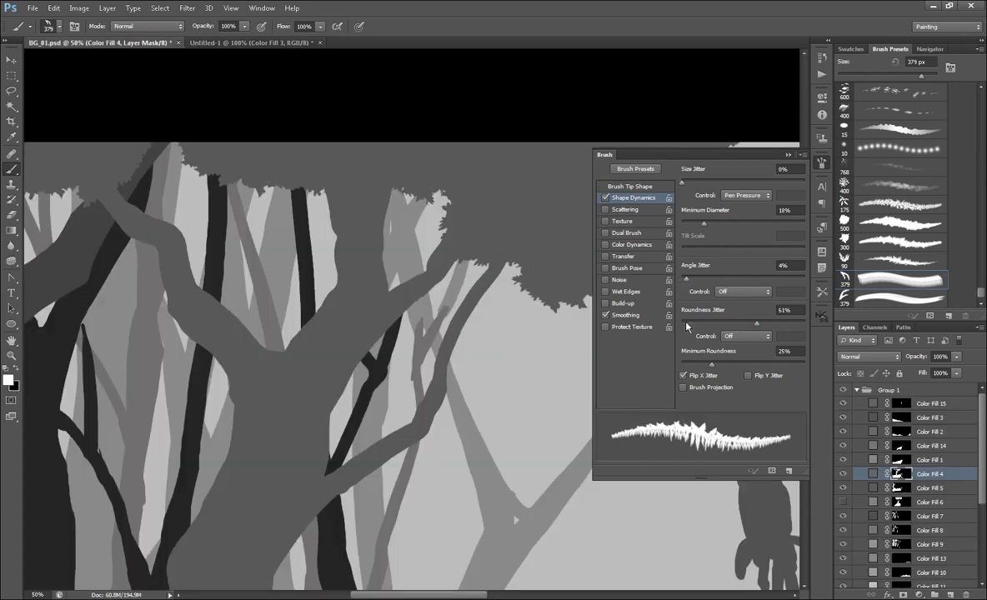
pyautogui.click(630, 186)
pyautogui.moveTo(695, 376); pyautogui.dragTo(708, 377)
pyautogui.moveTo(548, 321); pyautogui.dragTo(542, 358)
pyautogui.hotkey('ctrl', 'z')
# - Set the frond brush's angle control to Direction and its tip angle to 50°
pyautogui.click(633, 198)
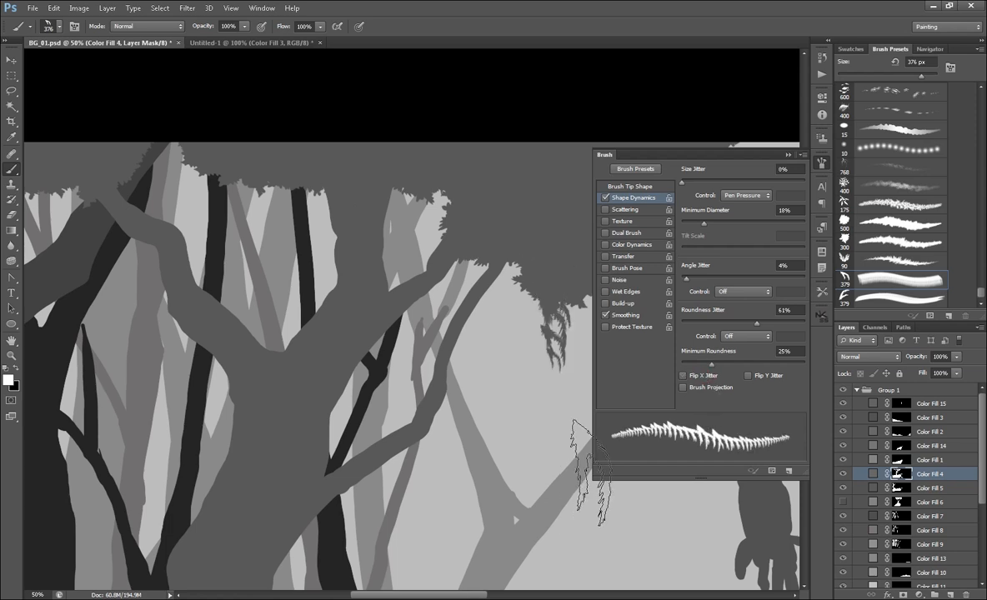
pyautogui.click(744, 292)
pyautogui.click(744, 369)
pyautogui.click(630, 186)
pyautogui.moveTo(797, 311); pyautogui.dragTo(792, 296)
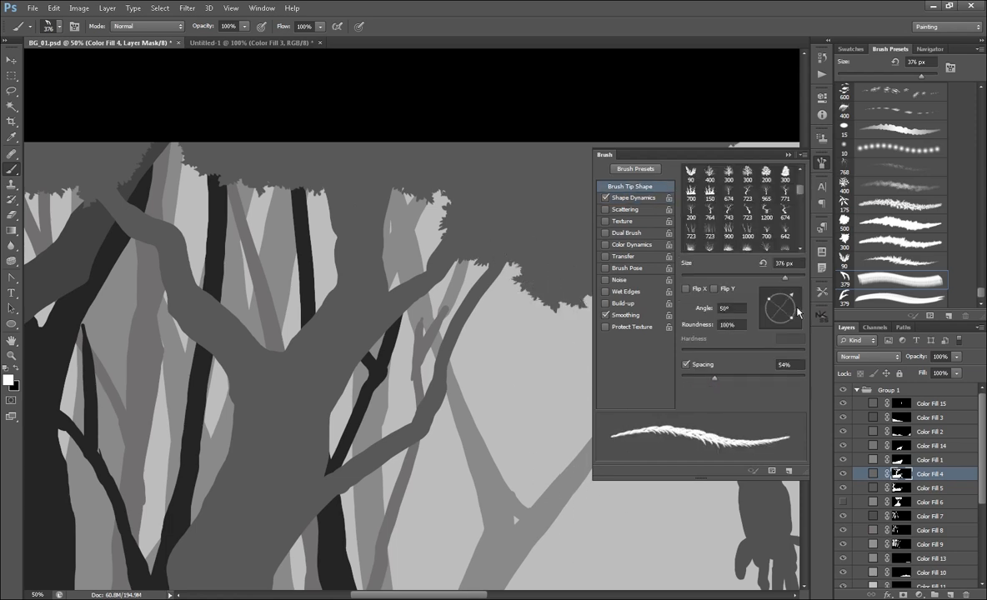
# - Test the direction-following frond brush with hanging strokes below the canopy and undo them
pyautogui.moveTo(560, 300); pyautogui.dragTo(562, 441)
pyautogui.moveTo(503, 407); pyautogui.dragTo(328, 449)
pyautogui.hotkey('ctrl', 'z')
pyautogui.moveTo(375, 279); pyautogui.dragTo(410, 438)
pyautogui.hotkey('ctrl', 'z')
pyautogui.moveTo(393, 296)
pyautogui.mouseDown()
pyautogui.moveTo(406, 528)
pyautogui.moveTo(377, 487)
pyautogui.mouseUp()
pyautogui.hotkey('ctrl', 'z')
pyautogui.hotkey('ctrl', 'z')
# - Try frond tip angles of -150°, -110° and -90° with test strokes hanging from the canopy
pyautogui.moveTo(766, 299); pyautogui.dragTo(765, 312)
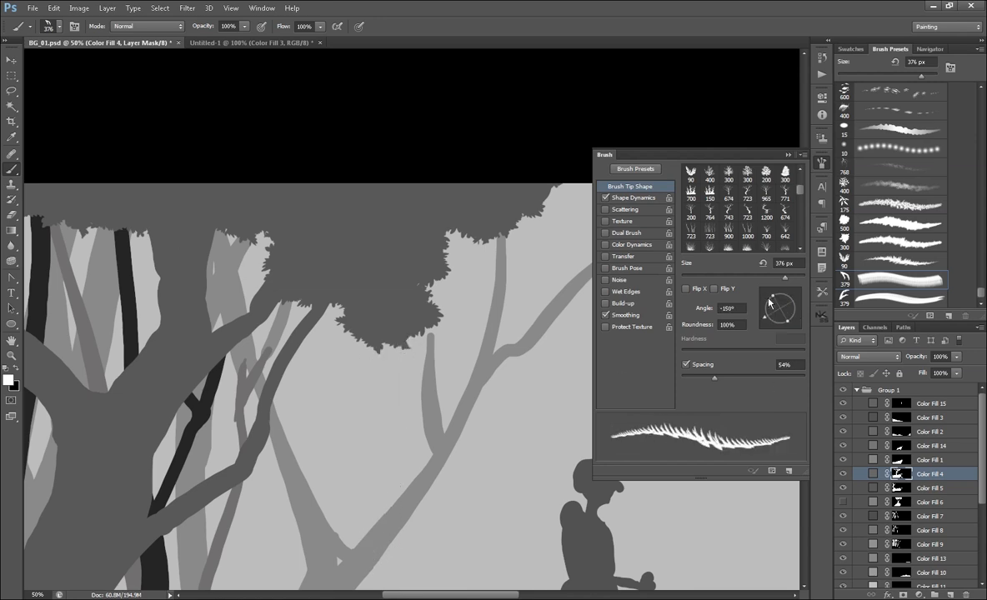
pyautogui.moveTo(405, 333); pyautogui.dragTo(410, 538)
pyautogui.hotkey('ctrl', 'z')
pyautogui.moveTo(766, 314); pyautogui.dragTo(774, 325)
pyautogui.moveTo(389, 337); pyautogui.dragTo(368, 541)
pyautogui.hotkey('ctrl', 'z')
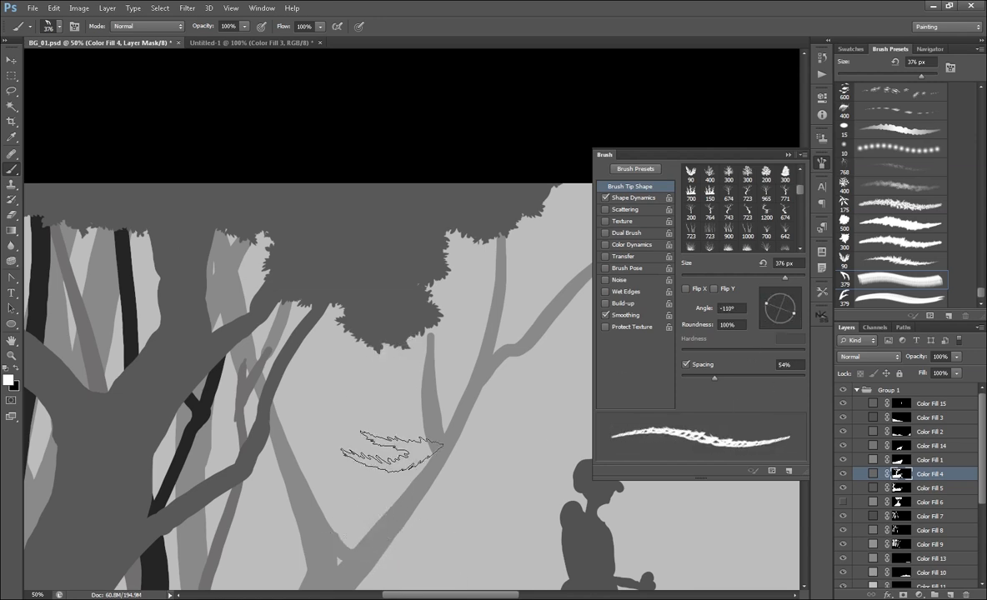
pyautogui.click(768, 298)
pyautogui.moveTo(766, 303); pyautogui.dragTo(771, 320)
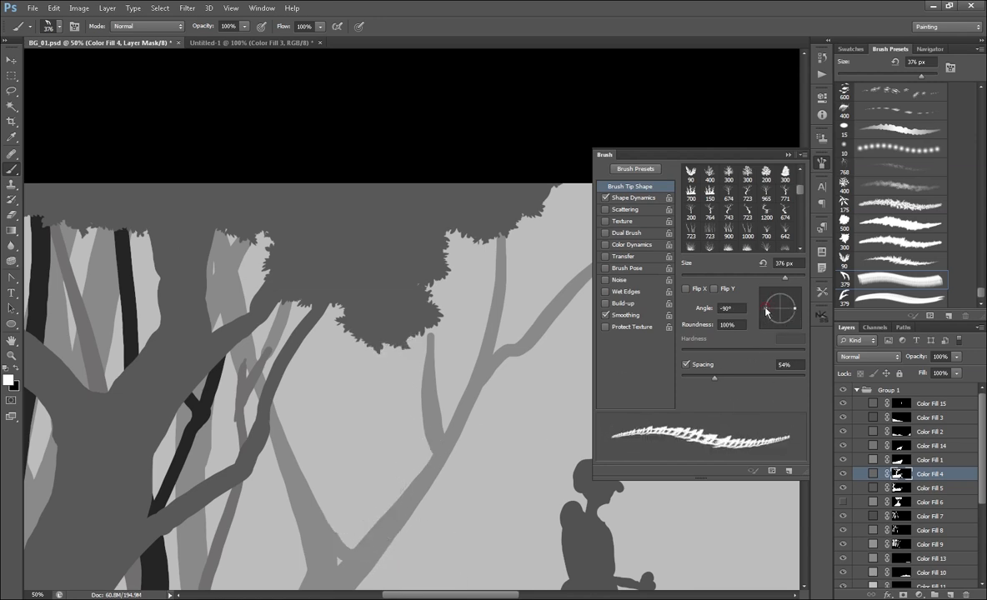
pyautogui.moveTo(385, 333); pyautogui.dragTo(376, 524)
pyautogui.hotkey('ctrl', 'z')
# - Set the frond brush's tip angle to 47° and spacing to 80%, undoing the test strokes
pyautogui.moveTo(770, 316); pyautogui.dragTo(790, 298)
pyautogui.moveTo(392, 331)
pyautogui.mouseDown()
pyautogui.moveTo(410, 550)
pyautogui.moveTo(401, 504)
pyautogui.mouseUp()
pyautogui.hotkey('ctrl', 'z')
pyautogui.hotkey('ctrl', 'z')
pyautogui.moveTo(522, 324); pyautogui.dragTo(467, 333)
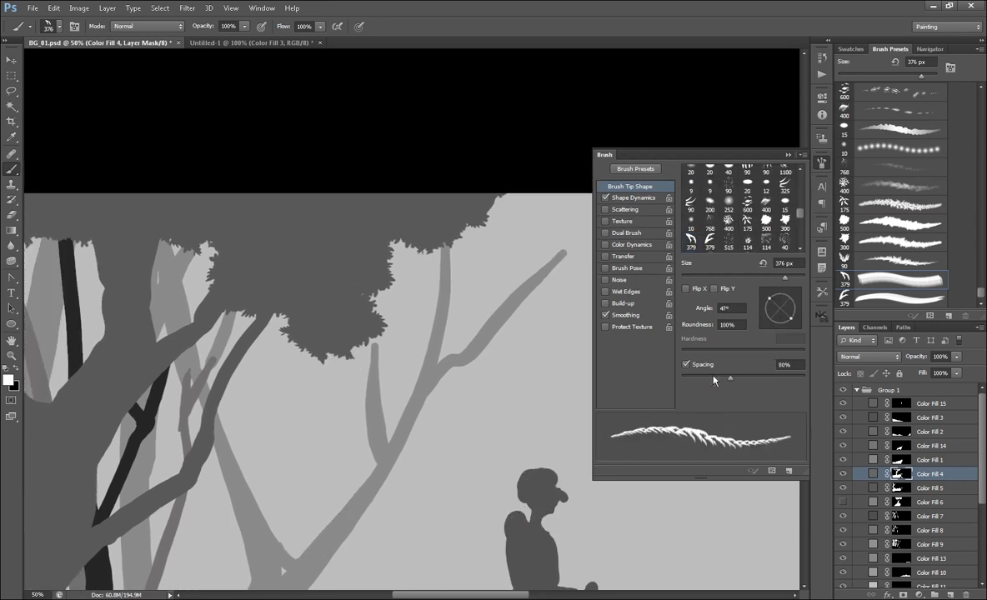
pyautogui.hotkey('ctrl', 'z')
# - Set the brush's minimum roundness to 1% and angle jitter to 3% with Flip X Jitter off, undoing the test strokes
pyautogui.click(633, 198)
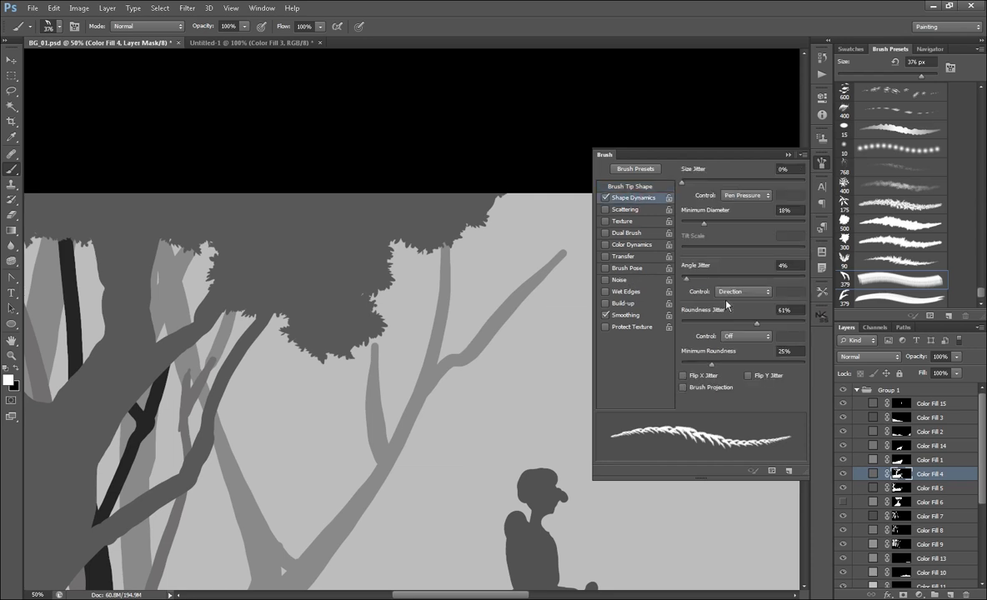
pyautogui.hotkey('ctrl', 'z')
pyautogui.moveTo(343, 343); pyautogui.dragTo(348, 495)
pyautogui.click(710, 376)
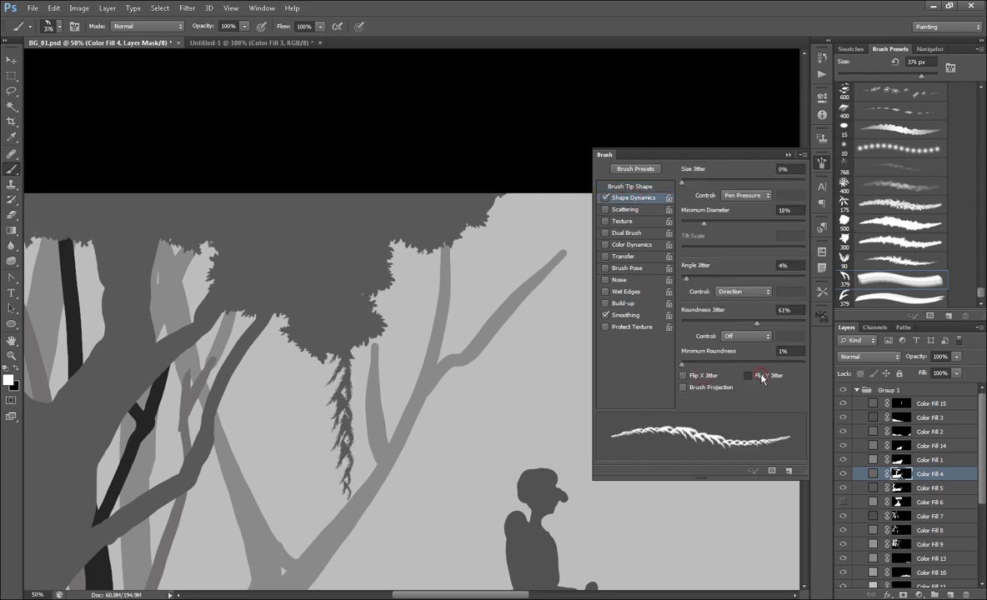
pyautogui.hotkey('ctrl', 'z')
pyautogui.moveTo(345, 354); pyautogui.dragTo(352, 479)
pyautogui.hotkey('ctrl', 'z')
pyautogui.click(699, 376)
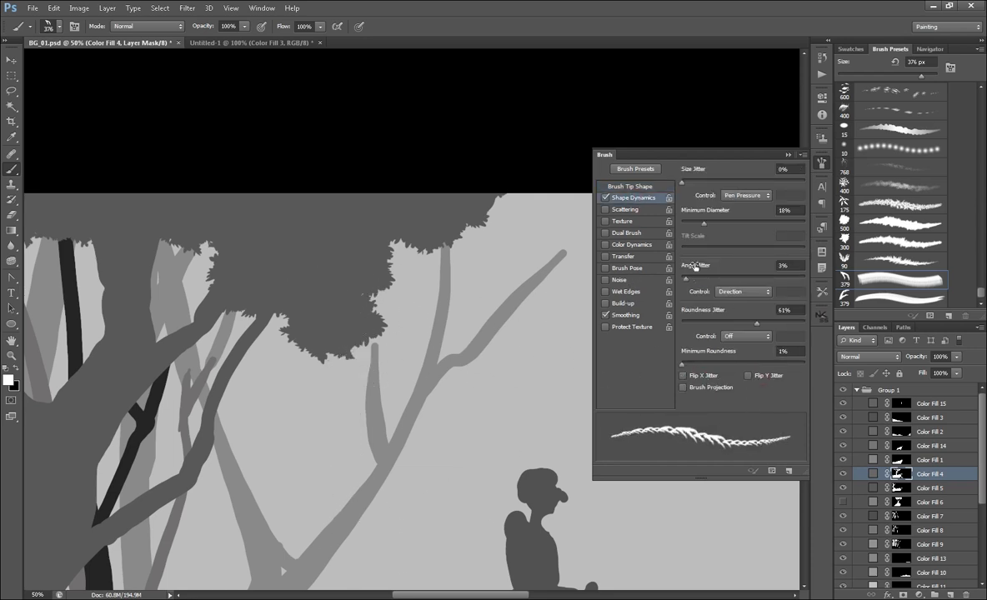
# - Set size jitter to 50% while painting a hanging strand, and replace the two 379 px frond presets with a 376 px preset
pyautogui.moveTo(335, 320); pyautogui.dragTo(343, 533)
pyautogui.moveTo(392, 576); pyautogui.dragTo(442, 484)
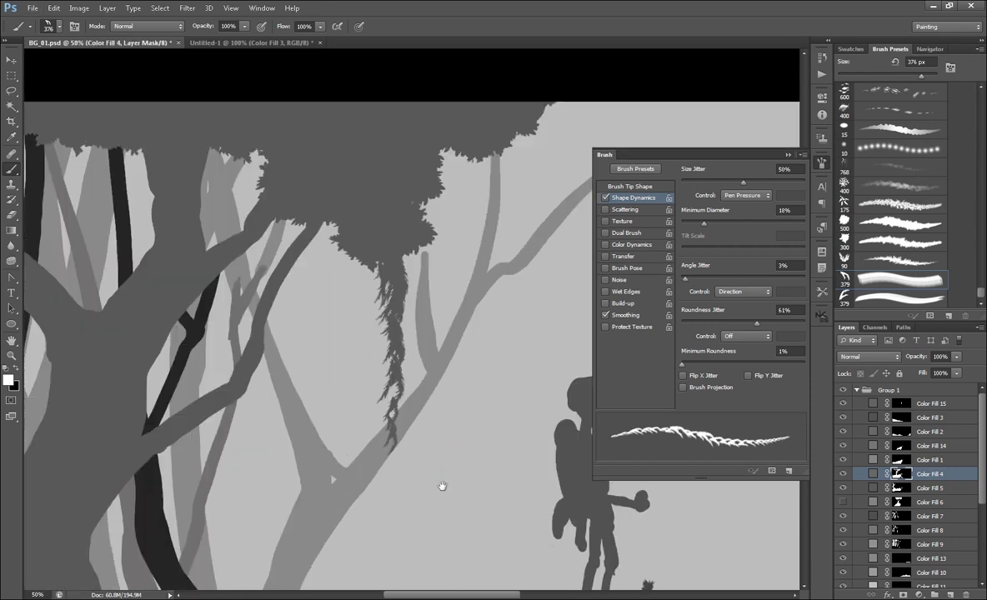
pyautogui.keyDown('alt'); pyautogui.click(921, 280); pyautogui.keyUp('alt')
pyautogui.keyDown('alt'); pyautogui.click(920, 280); pyautogui.keyUp('alt')
# - Paint drooping willow-like fronds along the canopy's lower edge on the Color Fill 4 mask with the 376 px frond brush
pyautogui.moveTo(350, 193)
pyautogui.mouseDown()
pyautogui.moveTo(385, 366)
pyautogui.moveTo(375, 279)
pyautogui.mouseUp()
pyautogui.moveTo(427, 146)
pyautogui.mouseDown()
pyautogui.moveTo(430, 262)
pyautogui.moveTo(455, 288)
pyautogui.mouseUp()
pyautogui.hotkey('ctrl', 'z')
pyautogui.hotkey('ctrl', 'z')
pyautogui.hotkey('ctrl', '-')
pyautogui.hotkey('ctrl', '-')
pyautogui.moveTo(340, 265); pyautogui.dragTo(345, 320)
pyautogui.moveTo(229, 203); pyautogui.dragTo(262, 253)
pyautogui.moveTo(426, 455); pyautogui.dragTo(495, 479)
pyautogui.moveTo(173, 223); pyautogui.dragTo(196, 276)
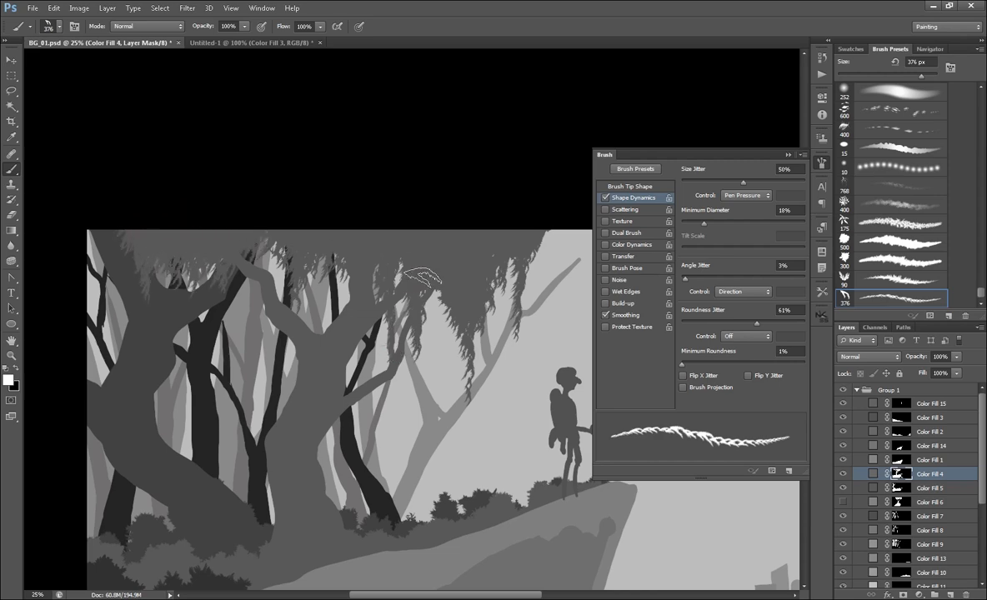
# - Hide the interface panels and examine the hanging canopy fronds and the whole composition at different magnifications
pyautogui.moveTo(497, 252); pyautogui.dragTo(379, 127)
pyautogui.press('Tab')
pyautogui.hotkey('ctrl', '+')
pyautogui.hotkey('ctrl', '+')
pyautogui.moveTo(646, 62); pyautogui.dragTo(720, 328)
pyautogui.hotkey('ctrl', '-')
pyautogui.hotkey('ctrl', '-')
pyautogui.moveTo(623, 579); pyautogui.dragTo(638, 398)
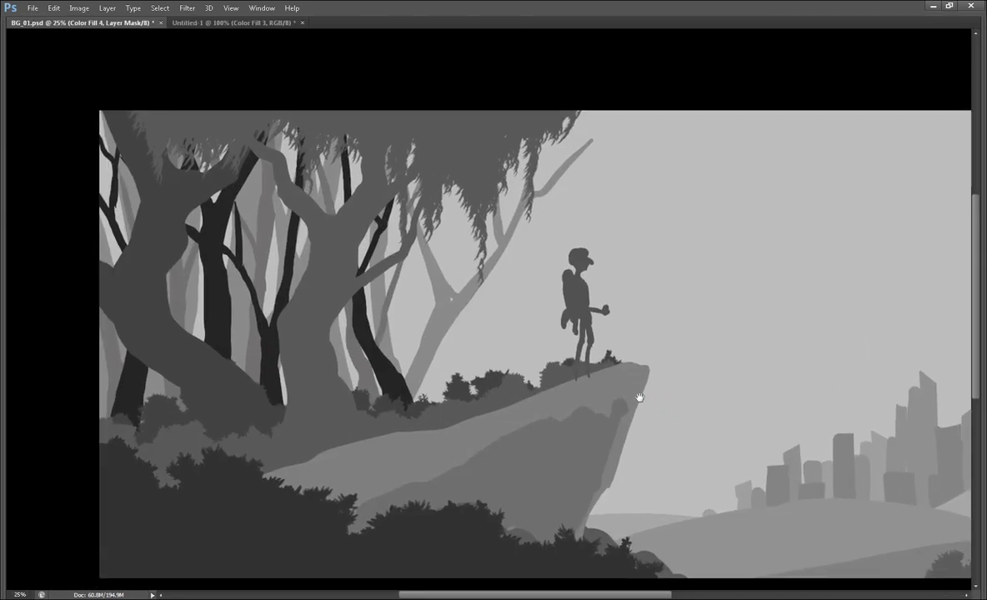
pyautogui.press('Tab')
pyautogui.moveTo(625, 525)
pyautogui.mouseDown()
pyautogui.moveTo(640, 438)
pyautogui.moveTo(681, 420)
pyautogui.mouseUp()
# - Set Color Fill 2 to #474747 and, with Color Fill 3 hidden, paint leaf clumps along the foreground bushes on its mask
pyautogui.click(915, 431)
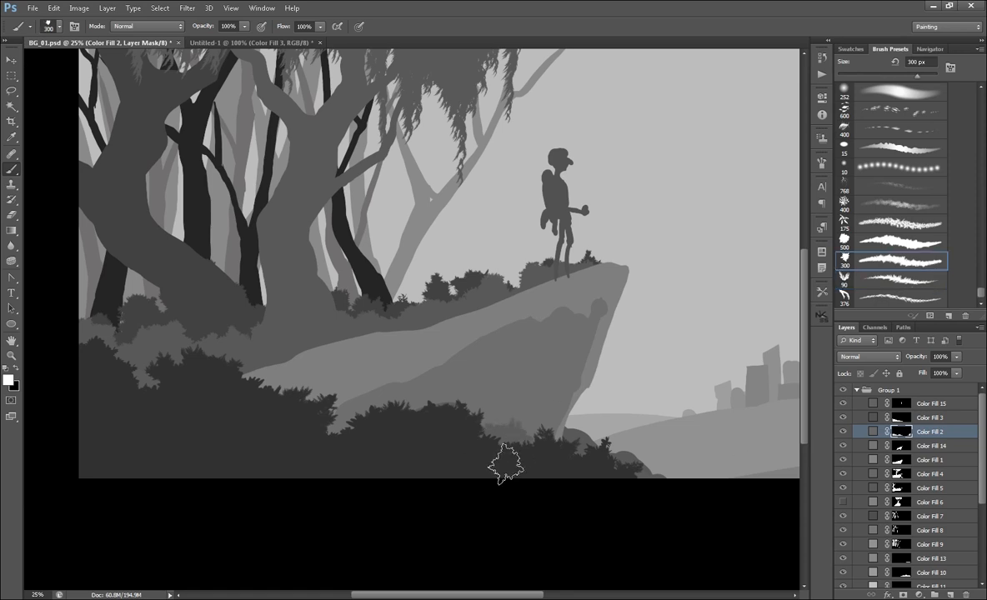
pyautogui.doubleClick(872, 432)
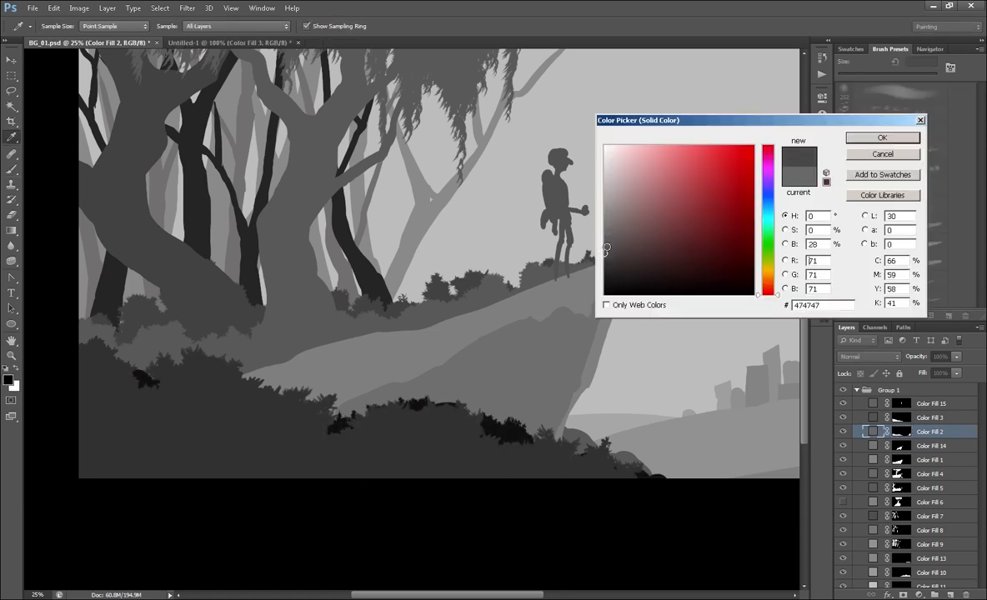
pyautogui.click(877, 139)
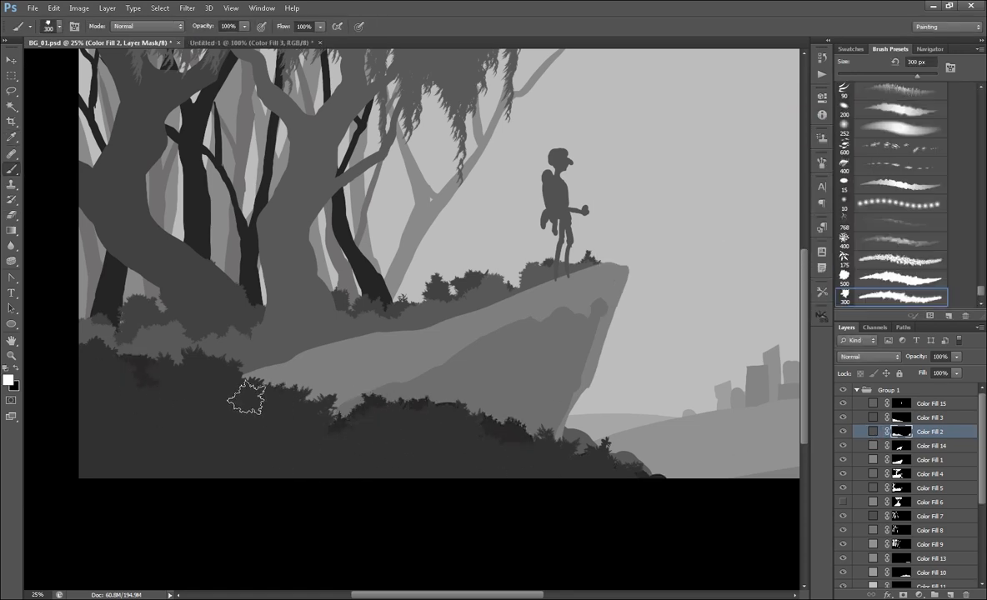
pyautogui.click(843, 417)
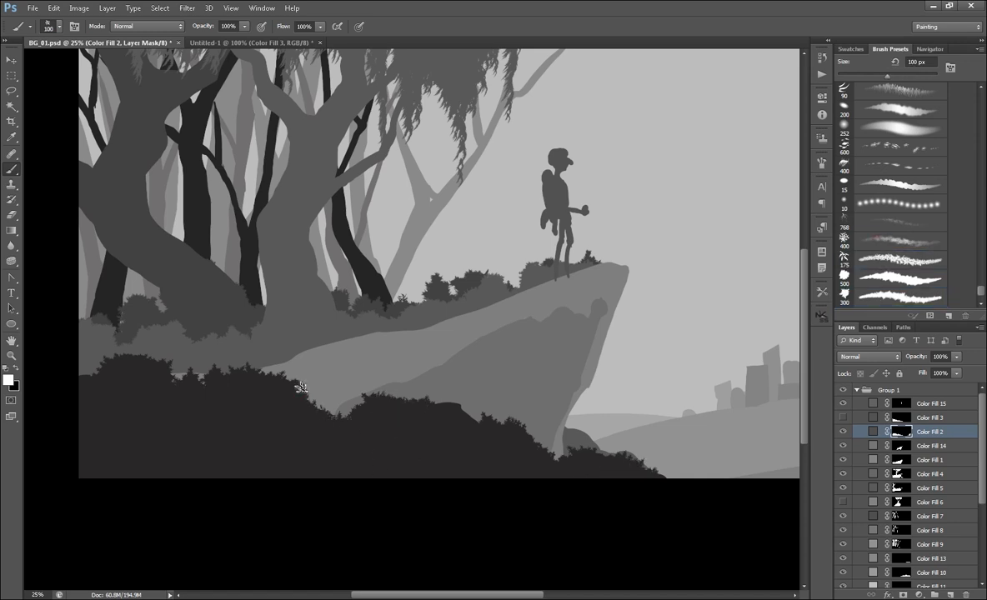
pyautogui.scroll(-2, 905, 289)
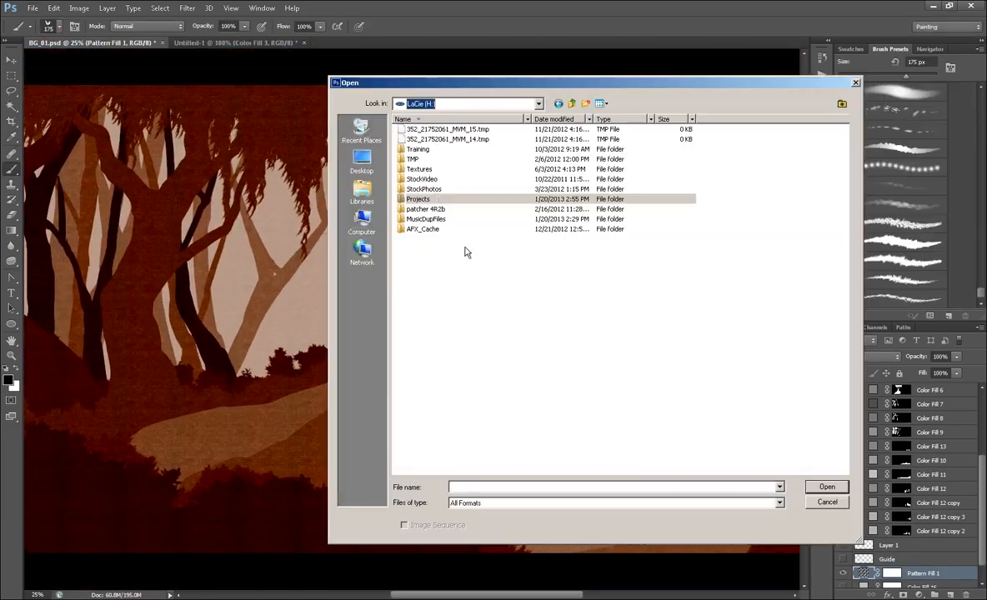
# - Bring in a brown paper texture as Layer 2 with a copy, and blend their seam with the 200 px eraser
pyautogui.click(421, 389)
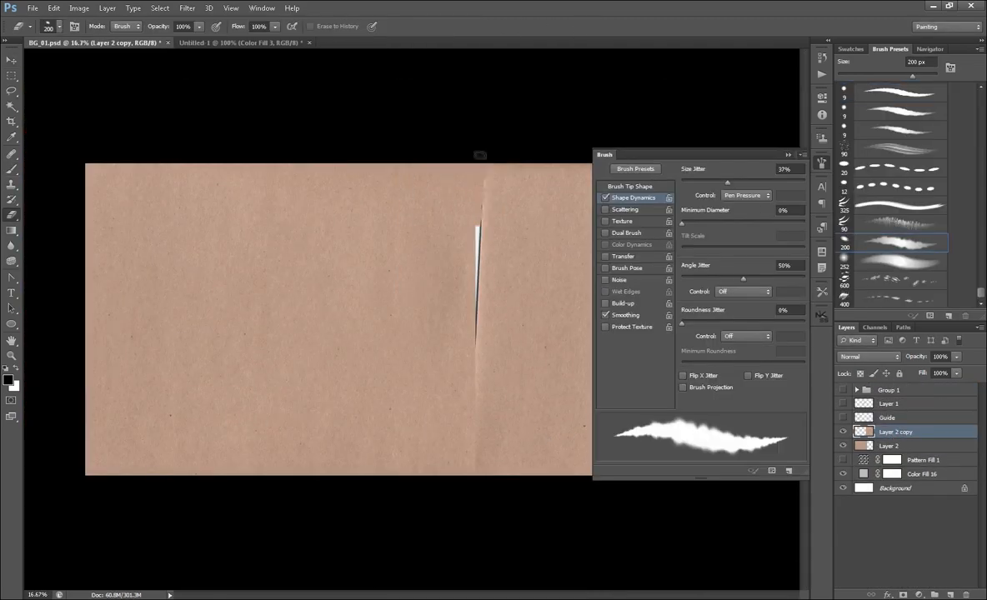
pyautogui.click(606, 256)
pyautogui.moveTo(480, 155)
pyautogui.mouseDown()
pyautogui.moveTo(478, 383)
pyautogui.moveTo(490, 258)
pyautogui.mouseUp()
pyautogui.click(788, 155)
pyautogui.click(843, 446)
pyautogui.click(842, 446)
pyautogui.press('v')
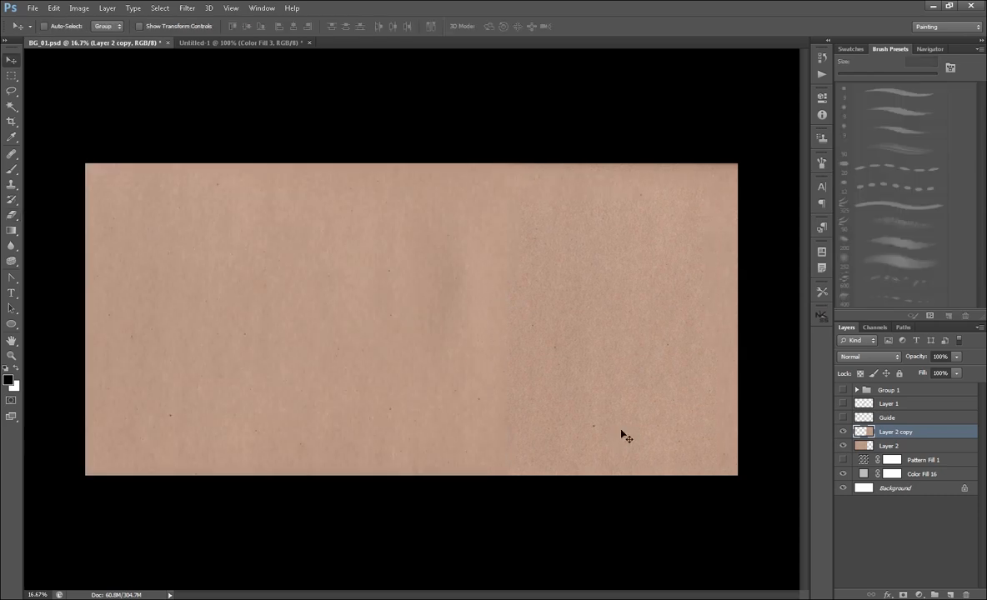
# - Flip the Layer 2 copy texture vertically and merge it down into Layer 2
pyautogui.click(53, 7)
pyautogui.moveTo(88, 213)
pyautogui.click(220, 295)
pyautogui.hotkey('ctrl', 'e')
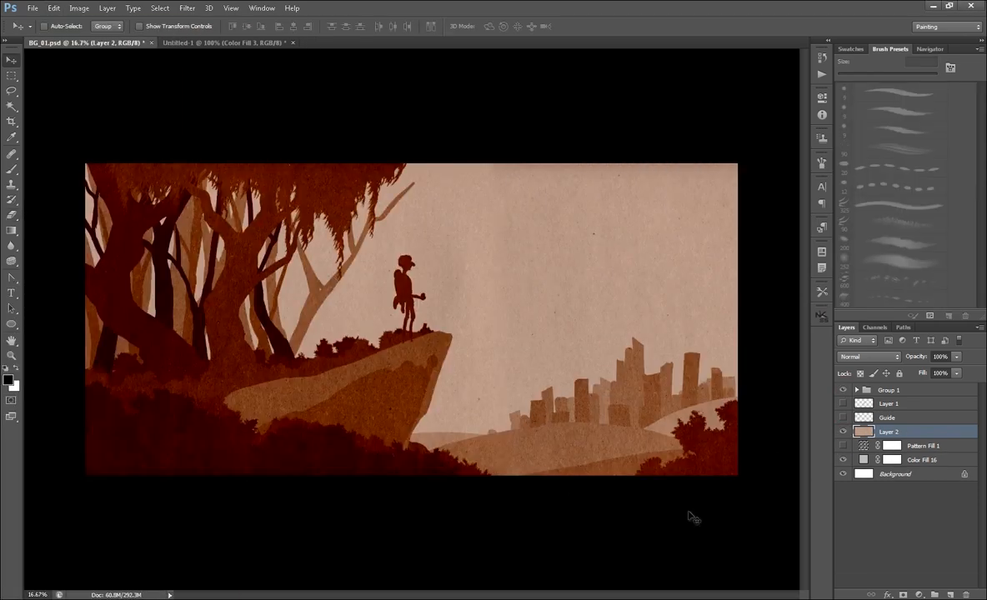
# - Expand Group 1 and touch up the foreground bushes on the Color Fill 2 mask with the eraser's 300 px leaf brush
pyautogui.hotkey('ctrl', '+')
pyautogui.moveTo(533, 366); pyautogui.dragTo(678, 311)
pyautogui.click(857, 390)
pyautogui.click(901, 431)
pyautogui.press('e')
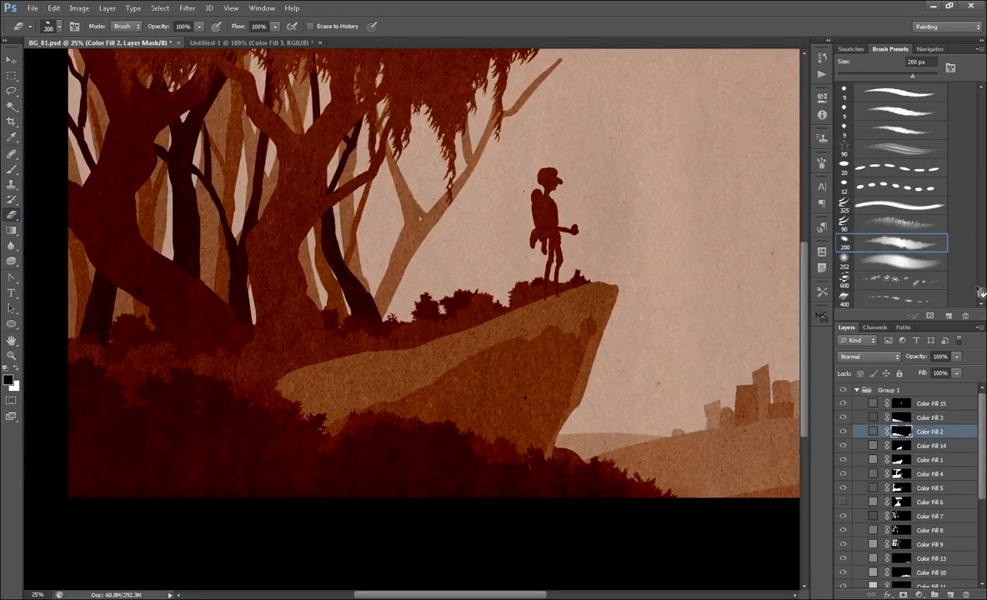
pyautogui.moveTo(977, 287); pyautogui.dragTo(977, 293)
pyautogui.click(900, 261)
pyautogui.moveTo(427, 415); pyautogui.dragTo(388, 428)
# - Reshape the leafy edge of the foreground bushes below the cliff on the Color Fill 3 mask with the 300 px eraser
pyautogui.click(897, 418)
pyautogui.press('x')
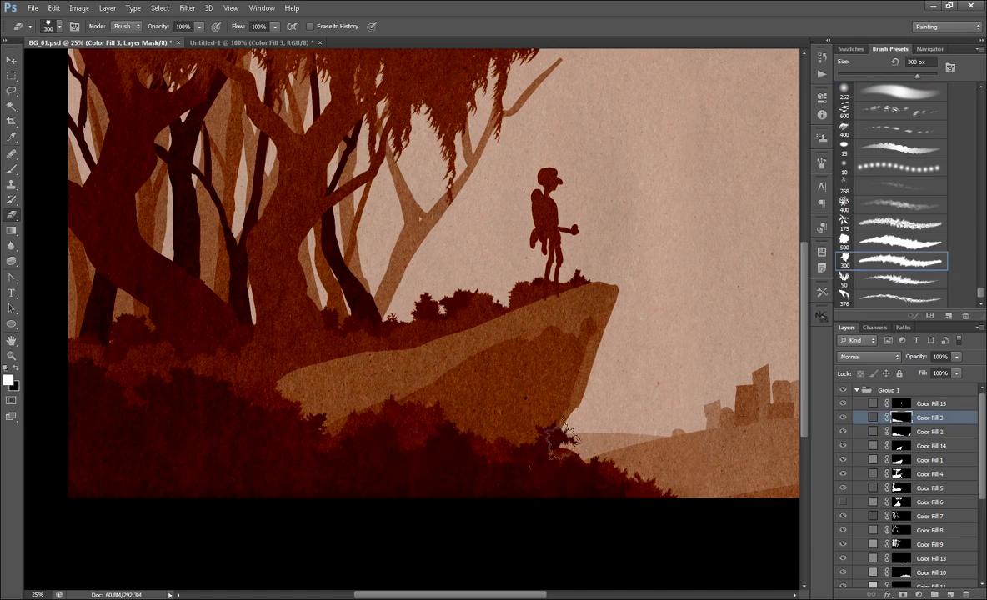
pyautogui.hotkey('ctrl', '-')
pyautogui.hotkey('ctrl', '+')
pyautogui.moveTo(630, 482)
pyautogui.mouseDown()
pyautogui.moveTo(594, 470)
pyautogui.moveTo(636, 477)
pyautogui.mouseUp()
pyautogui.click(873, 417)
# - Target the Color Fill 1 mask with the Brush tool and hide Color Fill 15, 3, 2 and 14 to expose the cliff
pyautogui.press('b')
pyautogui.scroll(3, 897, 164)
pyautogui.click(898, 165)
pyautogui.click(900, 459)
pyautogui.moveTo(842, 404); pyautogui.dragTo(843, 446)
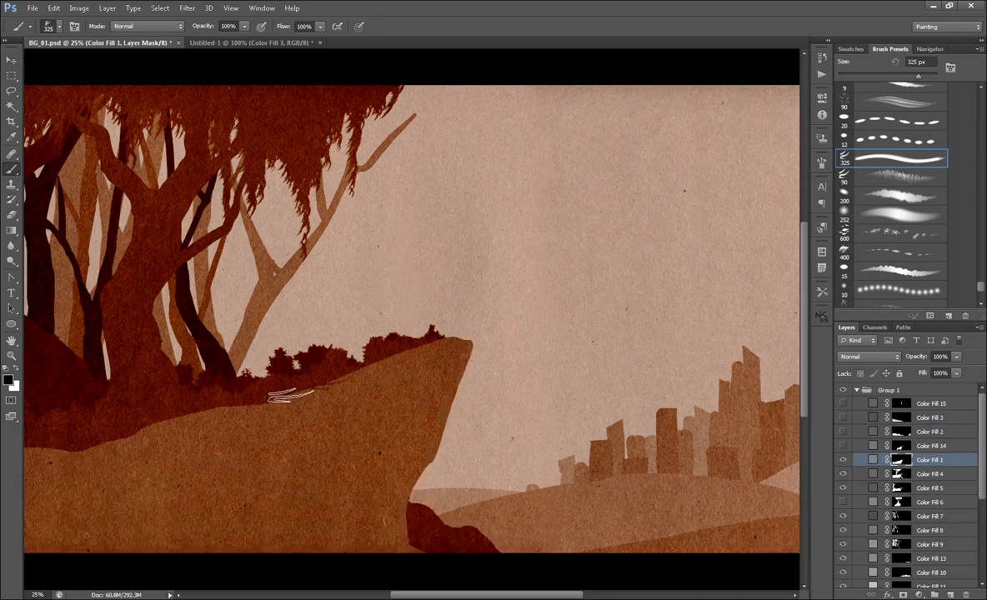
# - Choose the 90 px grass brush and set its Shape Dynamics angle control to Off
pyautogui.click(885, 177)
pyautogui.hotkey('ctrl', '+')
pyautogui.hotkey('ctrl', '+')
pyautogui.hotkey('ctrl', '+')
pyautogui.click(822, 162)
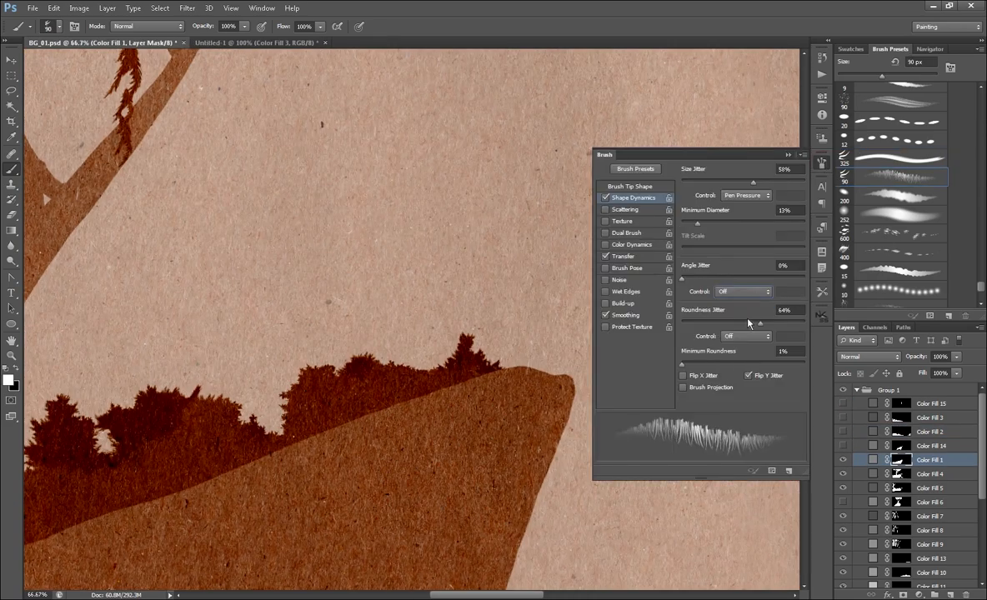
pyautogui.click(788, 156)
# - Paint grass blades along the cliff's upper edge on the Color Fill 1 mask, enlarging the grass brush to 100 px
pyautogui.moveTo(503, 372); pyautogui.dragTo(279, 443)
pyautogui.moveTo(357, 478); pyautogui.dragTo(711, 395)
pyautogui.moveTo(451, 432); pyautogui.dragTo(573, 412)
pyautogui.press(']')
pyautogui.moveTo(497, 440); pyautogui.dragTo(162, 497)
pyautogui.moveTo(145, 517)
pyautogui.mouseDown()
pyautogui.moveTo(461, 440)
pyautogui.moveTo(409, 456)
pyautogui.mouseUp()
# - Hide the brown paper texture and continue the grass along the Color Fill 1 ground edge beneath the trees
pyautogui.moveTo(981, 425); pyautogui.dragTo(981, 513)
pyautogui.moveTo(842, 509); pyautogui.dragTo(843, 538)
pyautogui.moveTo(981, 513); pyautogui.dragTo(980, 425)
pyautogui.moveTo(530, 396); pyautogui.dragTo(477, 422)
pyautogui.moveTo(619, 445); pyautogui.dragTo(817, 393)
pyautogui.moveTo(679, 371)
pyautogui.mouseDown()
pyautogui.moveTo(442, 428)
pyautogui.moveTo(117, 434)
pyautogui.moveTo(70, 463)
pyautogui.mouseUp()
# - Pick another grass brush preset, reduce its size and add strokes along the grassy ground edge on the Color Fill 1 mask
pyautogui.scroll(5, 892, 191)
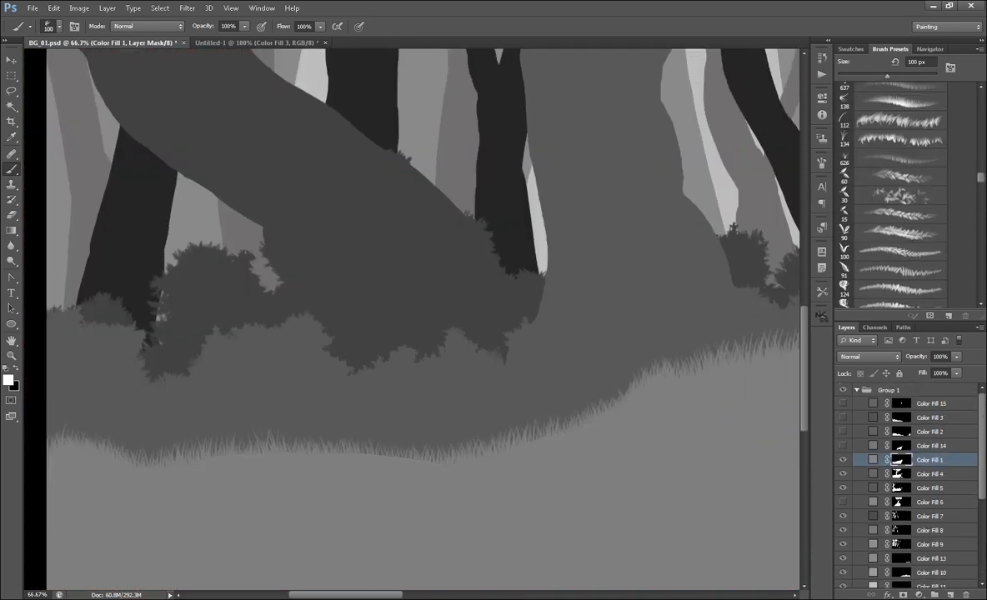
pyautogui.click(891, 155)
pyautogui.rightClick(544, 437)
pyautogui.press('[')
pyautogui.press('[')
pyautogui.press('[')
pyautogui.moveTo(380, 470)
pyautogui.mouseDown()
pyautogui.moveTo(528, 472)
pyautogui.moveTo(116, 500)
pyautogui.mouseUp()
pyautogui.moveTo(775, 316)
pyautogui.mouseDown()
pyautogui.moveTo(363, 379)
pyautogui.moveTo(616, 290)
pyautogui.mouseUp()
# - Select the 649 px grass brush, reduce it to 200 px and open its brush settings
pyautogui.click(892, 137)
pyautogui.click(892, 118)
pyautogui.press('[')
pyautogui.press('[')
pyautogui.press('[')
pyautogui.press('[')
pyautogui.press('[')
pyautogui.press('[')
pyautogui.click(822, 162)
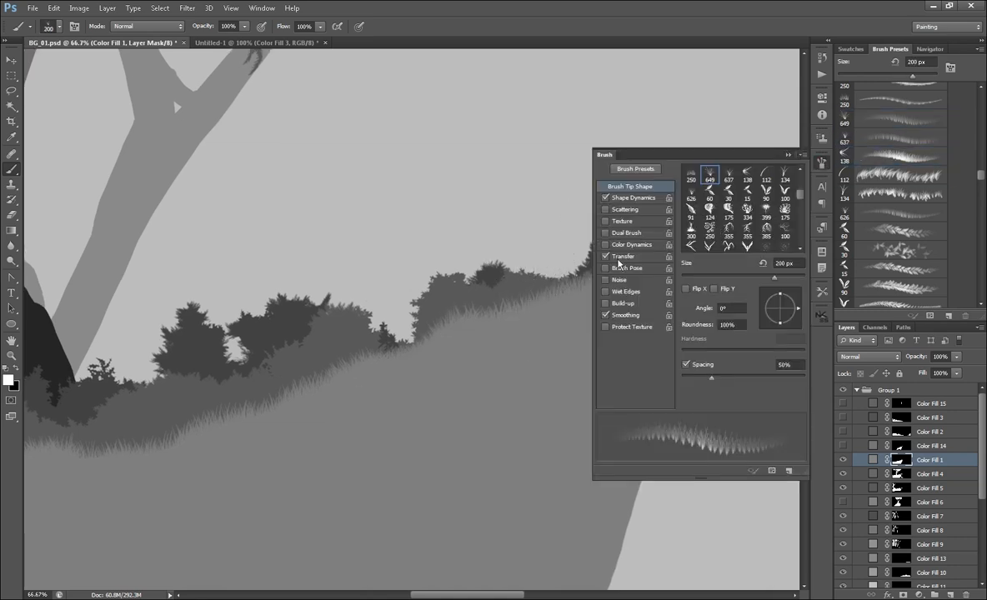
# - Adjust the 200 px grass brush's Transfer setting and paint grass tufts along the cliff's upper edge on the Color Fill 1 mask
pyautogui.click(621, 258)
pyautogui.click(821, 162)
pyautogui.moveTo(151, 463); pyautogui.dragTo(435, 405)
pyautogui.moveTo(179, 475)
pyautogui.mouseDown()
pyautogui.moveTo(390, 450)
pyautogui.moveTo(100, 469)
pyautogui.mouseUp()
pyautogui.moveTo(784, 466)
pyautogui.mouseDown()
pyautogui.moveTo(588, 500)
pyautogui.moveTo(427, 577)
pyautogui.mouseUp()
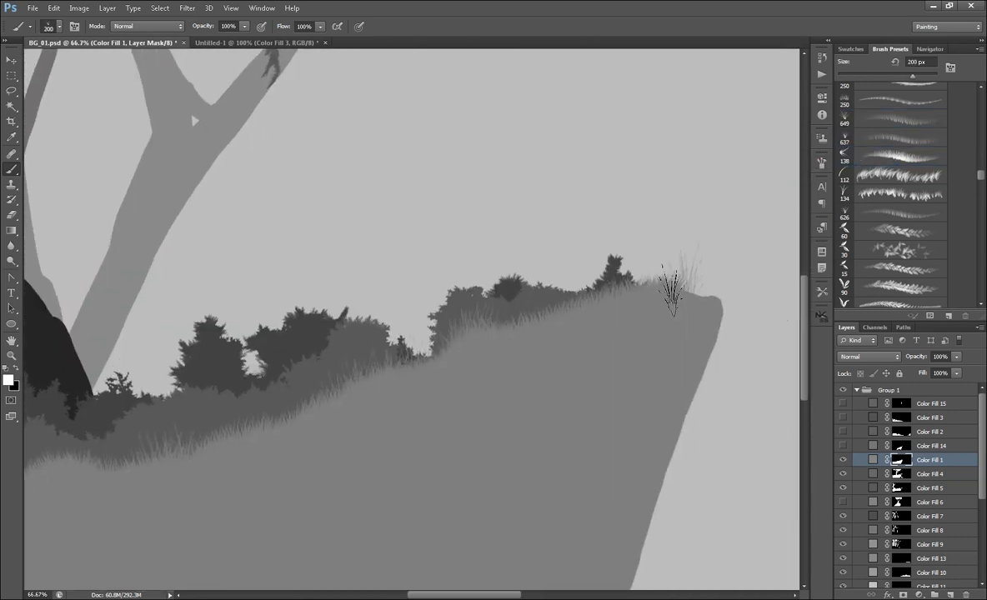
pyautogui.moveTo(672, 286); pyautogui.dragTo(575, 351)
# - Choose a different grass brush preset, reduce it to 150 px and toggle its Transfer option
pyautogui.moveTo(979, 176); pyautogui.dragTo(980, 170)
pyautogui.click(892, 174)
pyautogui.press('[')
pyautogui.press('[')
pyautogui.press('[')
pyautogui.press('[')
pyautogui.press('[')
pyautogui.press('[')
pyautogui.click(822, 163)
pyautogui.click(607, 256)
pyautogui.click(822, 162)
# - Paint fine grass blades along the ground's whole upper edge on the Color Fill 1 mask
pyautogui.moveTo(145, 507)
pyautogui.mouseDown()
pyautogui.moveTo(422, 426)
pyautogui.moveTo(583, 393)
pyautogui.mouseUp()
pyautogui.moveTo(143, 510); pyautogui.dragTo(467, 477)
pyautogui.moveTo(51, 530); pyautogui.dragTo(415, 500)
pyautogui.moveTo(750, 350); pyautogui.dragTo(380, 500)
pyautogui.hotkey('ctrl', '-')
pyautogui.hotkey('ctrl', '-')
pyautogui.moveTo(497, 443); pyautogui.dragTo(380, 415)
# - Show the Color Fill 14 rock layer and make the Color Fill 1 mask active again
pyautogui.click(842, 446)
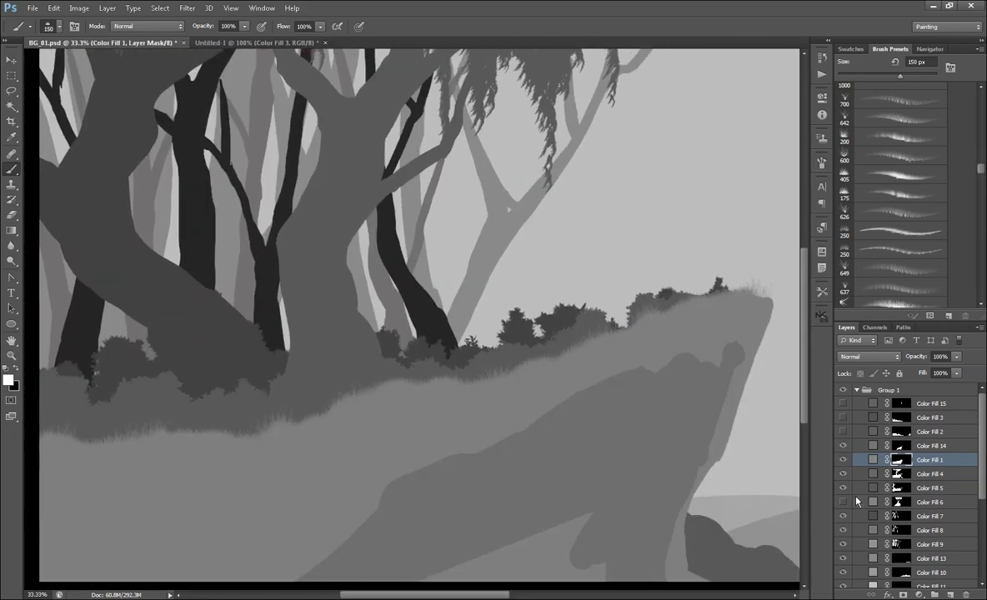
pyautogui.click(903, 447)
pyautogui.press('x')
pyautogui.moveTo(796, 450)
pyautogui.mouseDown()
pyautogui.moveTo(648, 489)
pyautogui.moveTo(791, 458)
pyautogui.mouseUp()
pyautogui.click(901, 460)
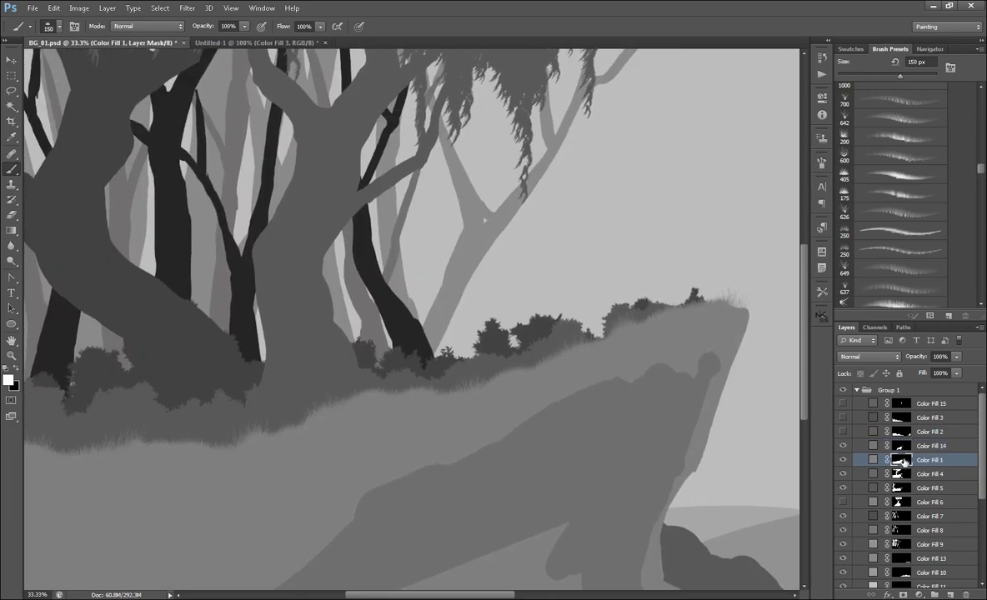
# - Lasso the ground below the grassy ridge and add it as a solid color fill layer above Color Fill 1
pyautogui.press('l')
pyautogui.moveTo(582, 388); pyautogui.dragTo(150, 461)
pyautogui.moveTo(746, 333)
pyautogui.mouseDown()
pyautogui.moveTo(661, 317)
pyautogui.moveTo(165, 367)
pyautogui.moveTo(408, 533)
pyautogui.moveTo(541, 271)
pyautogui.mouseUp()
pyautogui.moveTo(500, 333); pyautogui.dragTo(685, 345)
pyautogui.click(919, 595)
pyautogui.click(925, 389)
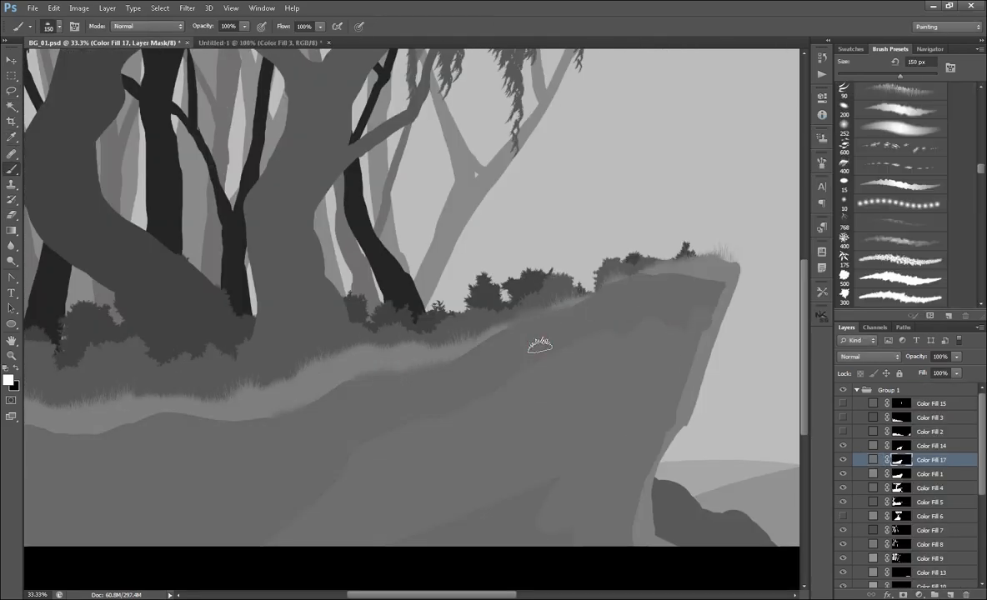
# - Paint grass along the upper edge of Color Fill 17, switching to the 626 px grass preset reduced to 400 px
pyautogui.moveTo(540, 346); pyautogui.dragTo(749, 303)
pyautogui.moveTo(363, 384); pyautogui.dragTo(296, 397)
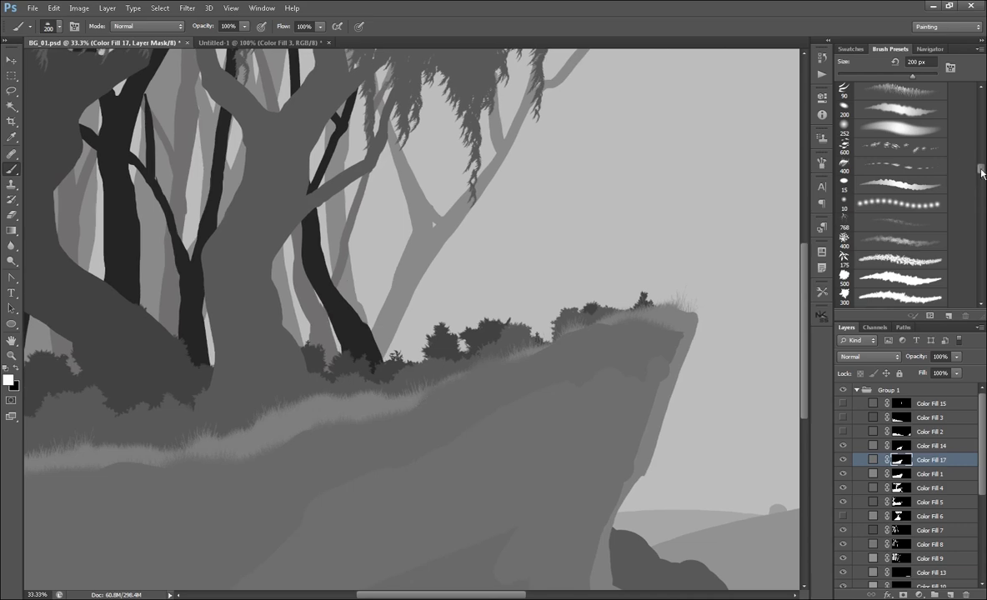
pyautogui.press('.')
pyautogui.press('.')
pyautogui.press('.')
pyautogui.press('.')
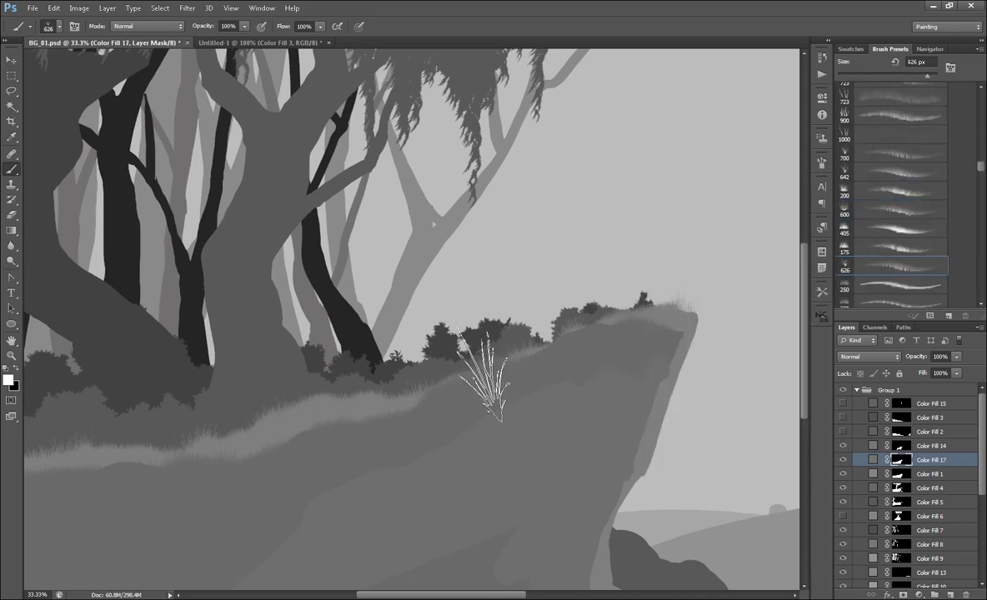
pyautogui.press('[')
pyautogui.press('[')
pyautogui.press('[')
pyautogui.moveTo(306, 509); pyautogui.dragTo(500, 489)
pyautogui.moveTo(616, 384); pyautogui.dragTo(427, 437)
pyautogui.click(622, 358)
pyautogui.moveTo(271, 515); pyautogui.dragTo(407, 500)
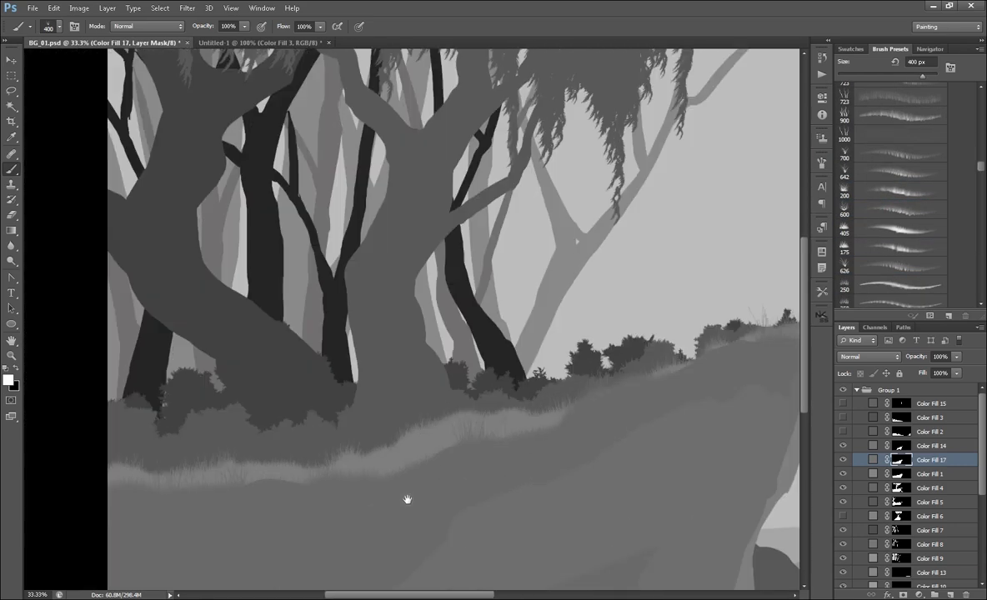
# - Switch to the neighbouring grass preset, toggle its Transfer option and enlarge it to 400 px
pyautogui.hotkey('ctrl', '-')
pyautogui.press(',')
pyautogui.click(822, 163)
pyautogui.click(608, 258)
pyautogui.click(822, 164)
pyautogui.press(']')
pyautogui.press(']')
pyautogui.press(']')
pyautogui.press(']')
# - Paint taller grass blades on the cliff top near its tip on the Color Fill 17 mask
pyautogui.hotkey('ctrl', '+')
pyautogui.hotkey('ctrl', '+')
pyautogui.hotkey('ctrl', '+')
pyautogui.moveTo(750, 375); pyautogui.dragTo(270, 405)
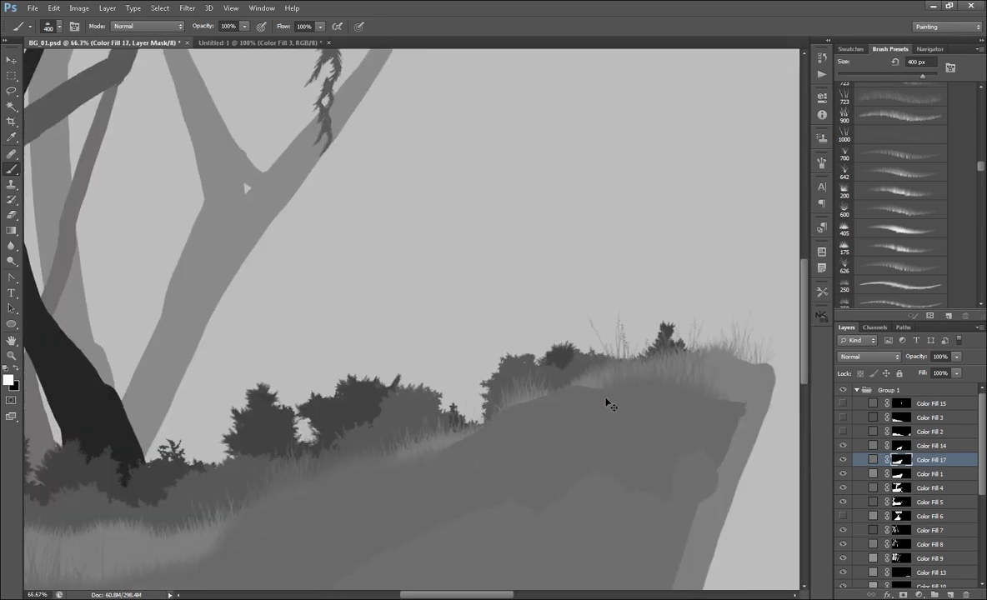
pyautogui.press('F5')
pyautogui.press('F5')
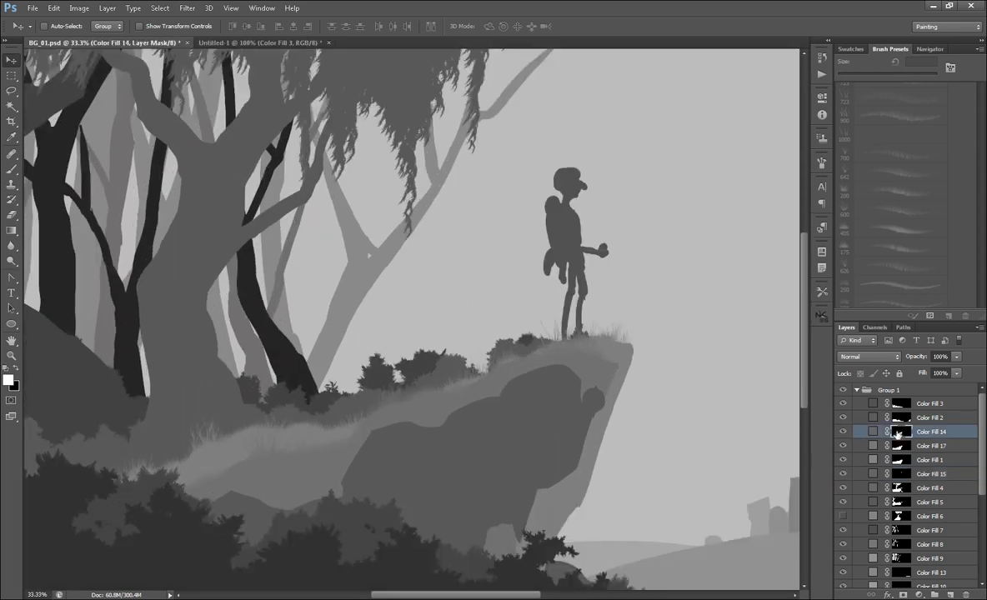
# - Paint grass blades along the rock shape's upper edge on the Color Fill 14 mask with the 700 px grass preset, starting at 250 px
pyautogui.press('b')
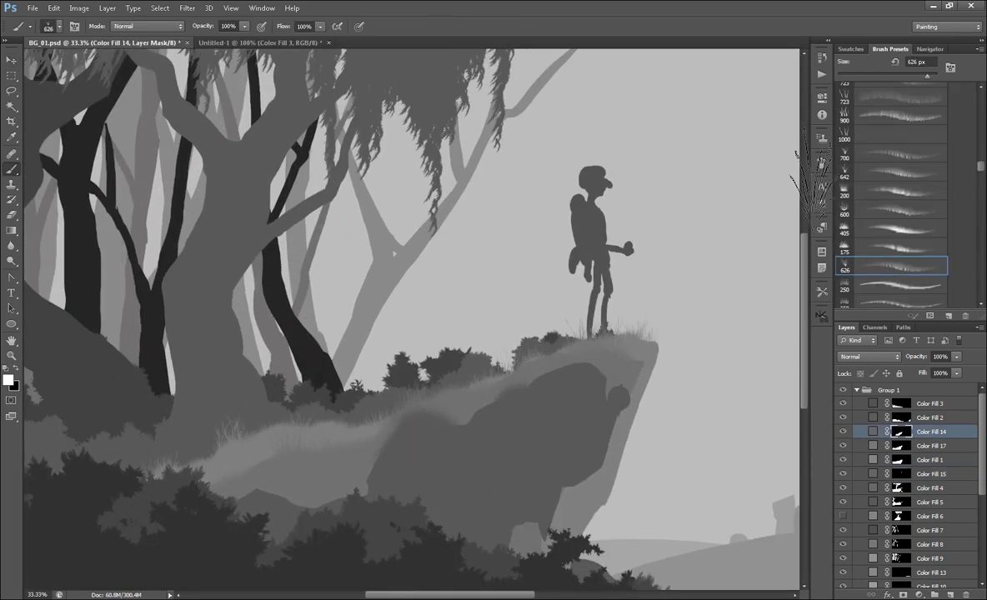
pyautogui.click(892, 154)
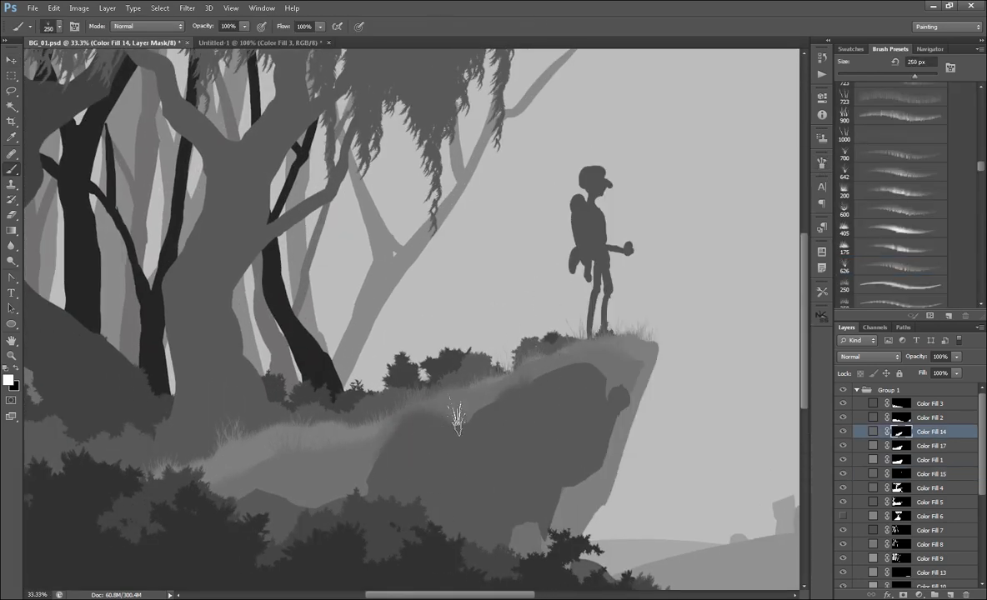
pyautogui.click(467, 433)
pyautogui.click(356, 517)
pyautogui.click(873, 431)
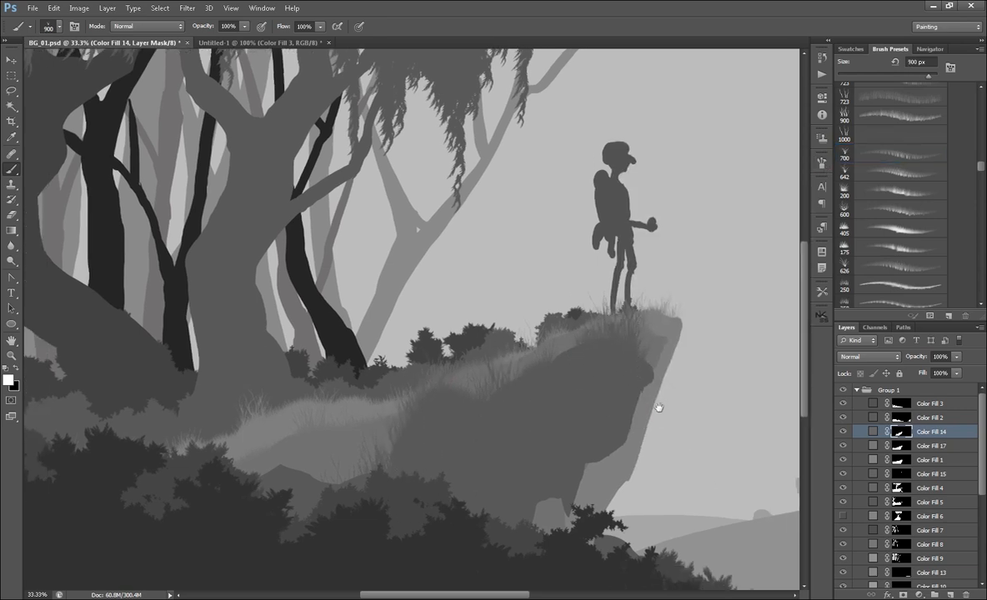
pyautogui.press('.')
pyautogui.press('.')
pyautogui.press('.')
pyautogui.click(822, 162)
pyautogui.click(822, 162)
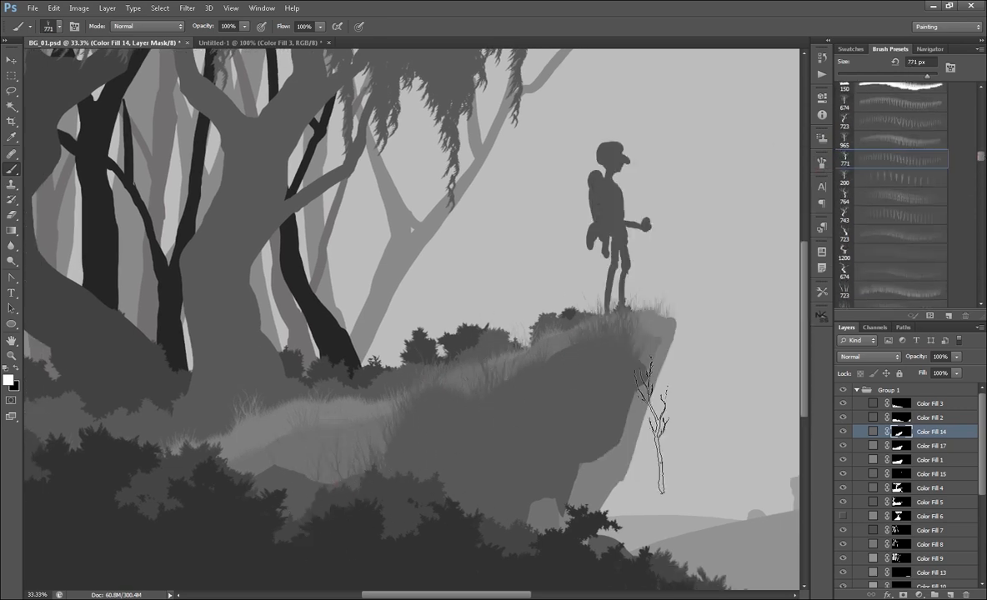
# - Break up the edges of the Color Fill 14 shape with strokes from the 300 px and 90 px leaf brush presets
pyautogui.moveTo(981, 156); pyautogui.dragTo(981, 292)
pyautogui.click(891, 261)
pyautogui.moveTo(450, 379); pyautogui.dragTo(512, 341)
pyautogui.click(892, 279)
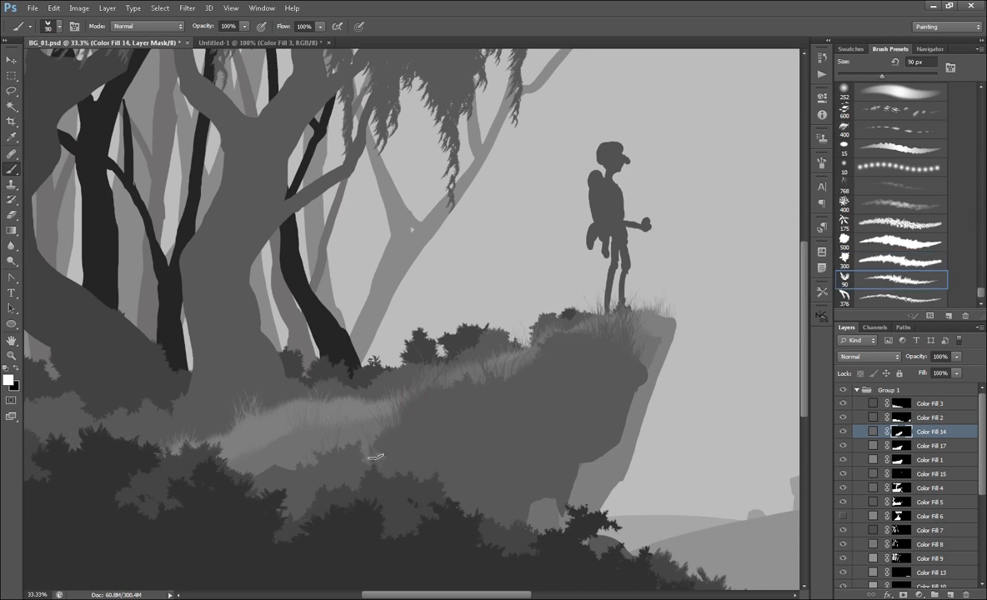
pyautogui.moveTo(300, 433); pyautogui.dragTo(421, 450)
pyautogui.moveTo(390, 450); pyautogui.dragTo(421, 450)
pyautogui.moveTo(713, 451); pyautogui.dragTo(631, 472)
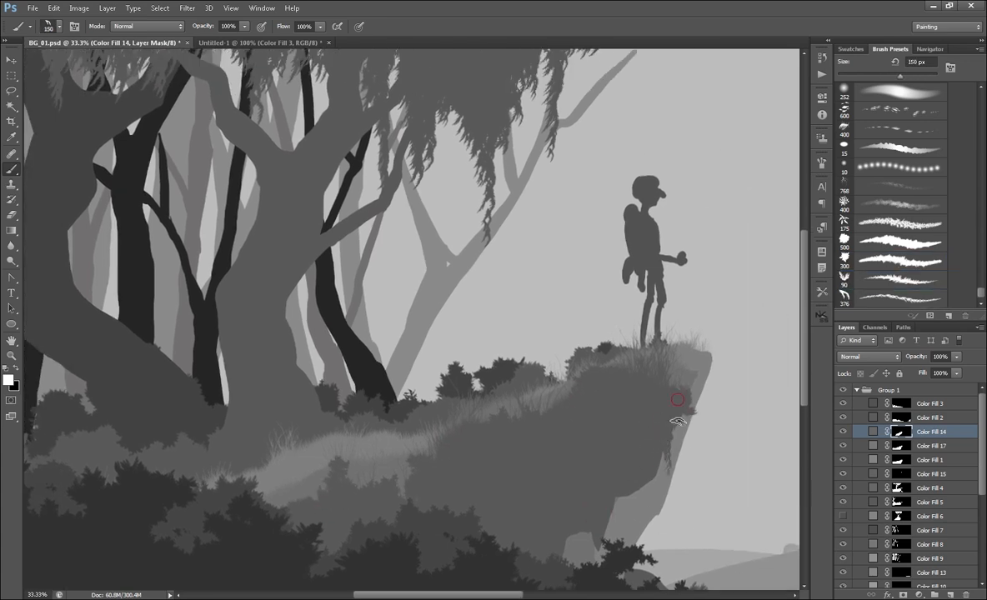
# - Hide Color Fill 14, 2 and 3 and paint a leafy edge down the cliff face on the Color Fill 17 mask
pyautogui.moveTo(844, 431); pyautogui.dragTo(844, 404)
pyautogui.click(901, 446)
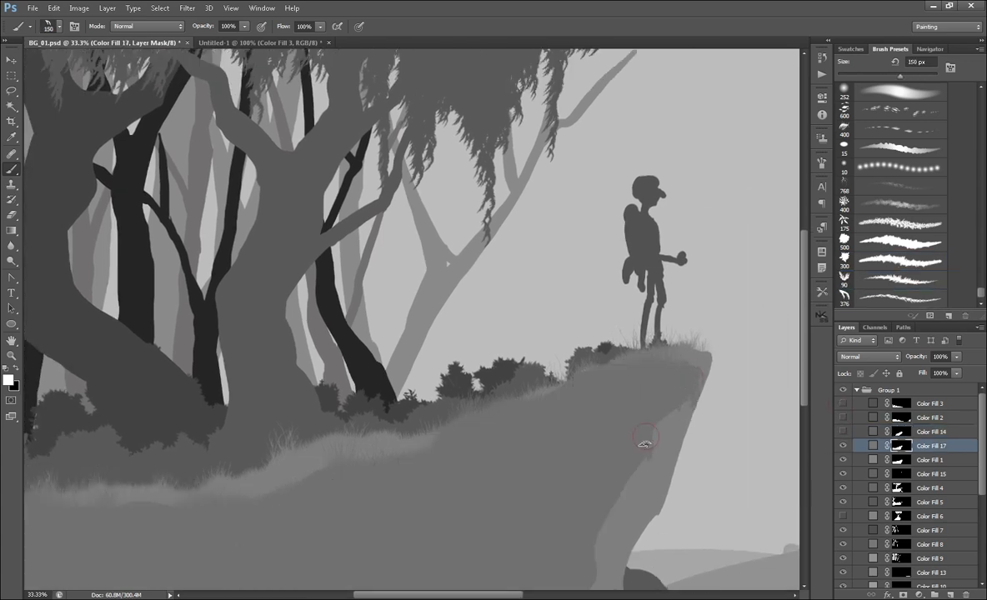
pyautogui.moveTo(544, 451); pyautogui.dragTo(533, 462)
pyautogui.moveTo(259, 508); pyautogui.dragTo(318, 484)
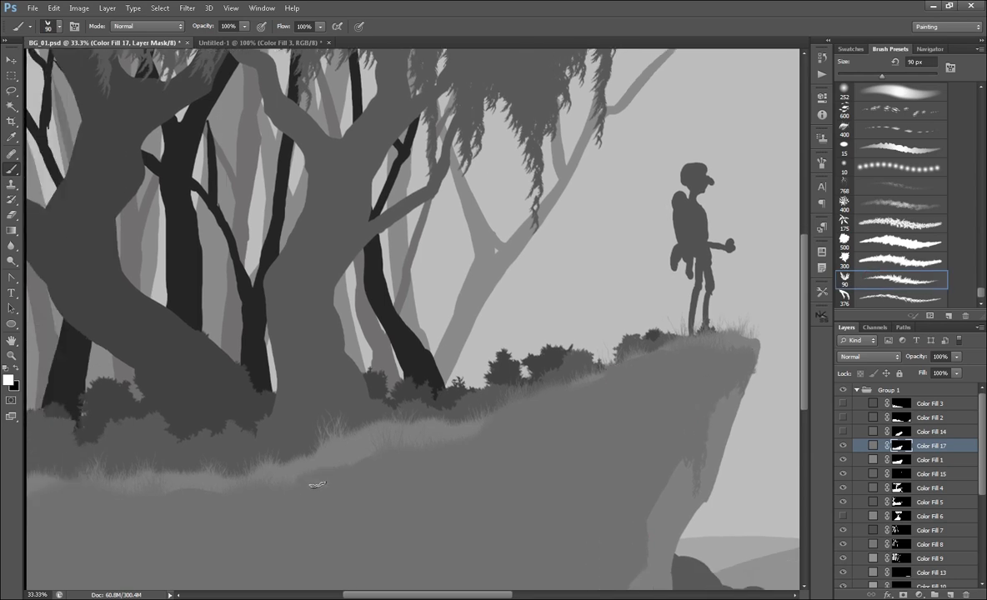
pyautogui.moveTo(623, 565); pyautogui.dragTo(655, 552)
# - Paint grass hanging off the cliff's outer edge on the Color Fill 1 mask with the 376 px preset
pyautogui.click(901, 460)
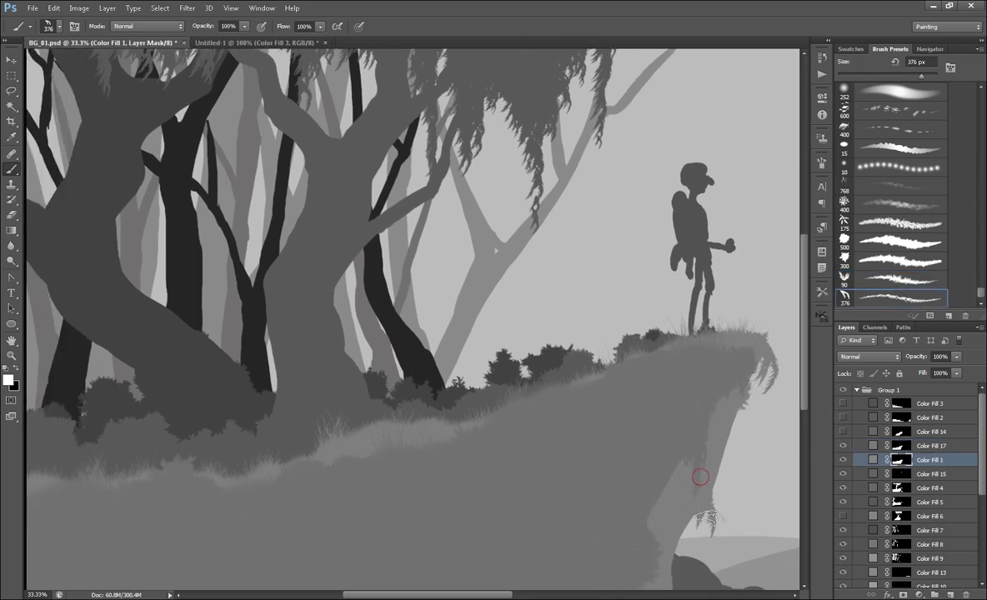
pyautogui.hotkey('ctrl', '-')
# - Show Color Fill 14 and paint foliage along its mask's upper and cliff-side edges with the leaf brush presets
pyautogui.click(843, 432)
pyautogui.click(901, 432)
pyautogui.click(900, 280)
pyautogui.click(900, 260)
pyautogui.moveTo(359, 456)
pyautogui.mouseDown()
pyautogui.moveTo(333, 477)
pyautogui.moveTo(263, 539)
pyautogui.moveTo(240, 498)
pyautogui.moveTo(188, 551)
pyautogui.moveTo(264, 546)
pyautogui.moveTo(192, 509)
pyautogui.mouseUp()
pyautogui.press('x')
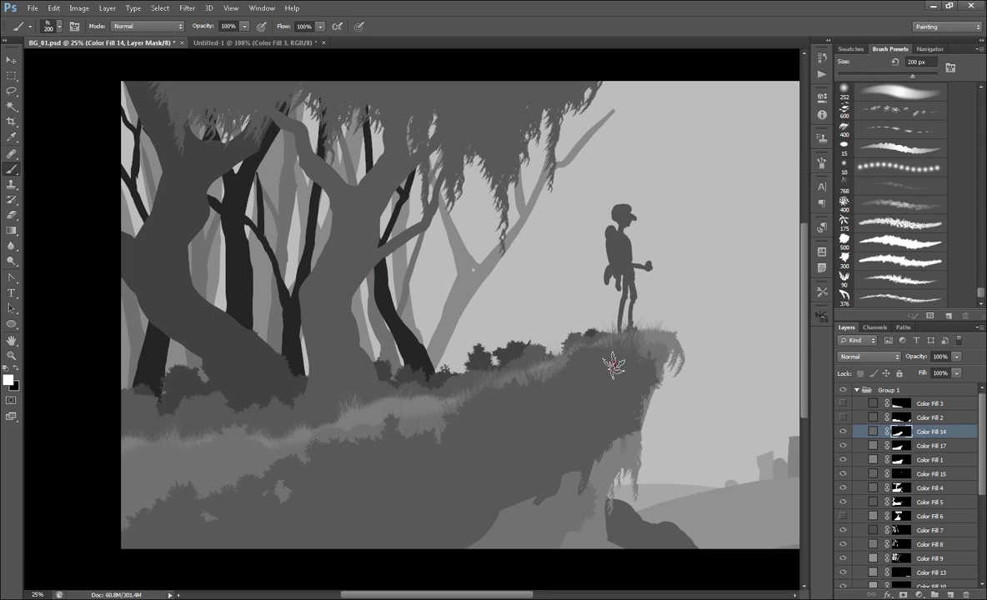
pyautogui.click(647, 415)
# - Touch up the cliff's underside on the Color Fill 17 mask, toggling Color Fill 14 and Color Fill 2 for comparison
pyautogui.click(901, 446)
pyautogui.click(842, 432)
pyautogui.click(873, 446)
pyautogui.click(583, 454)
pyautogui.click(901, 446)
pyautogui.click(843, 432)
pyautogui.click(842, 418)
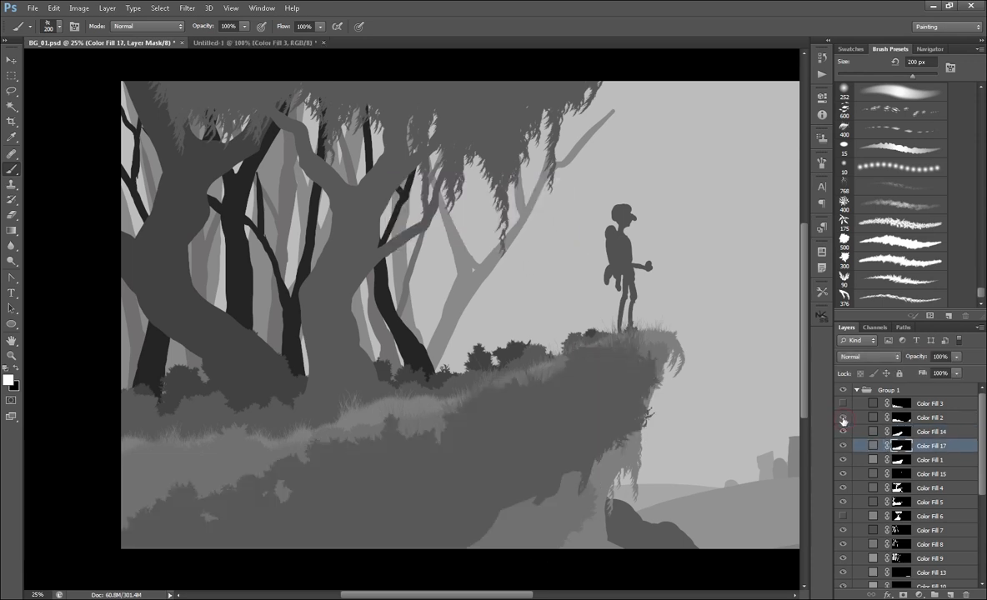
pyautogui.click(843, 419)
# - Choose the 385 px root-like brush preset and toggle its Transfer option
pyautogui.moveTo(981, 292); pyautogui.dragTo(980, 190)
pyautogui.click(902, 192)
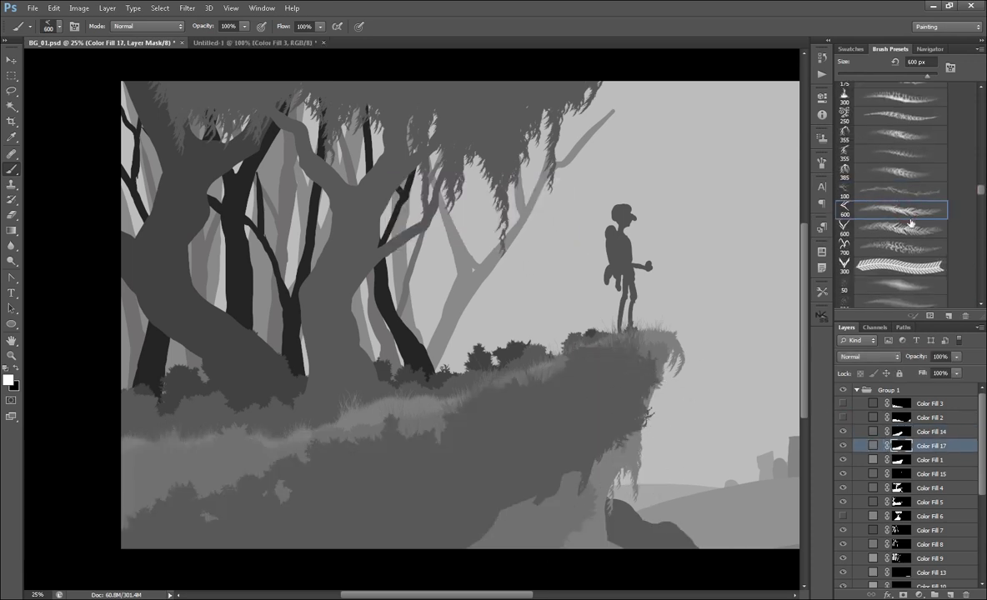
pyautogui.click(900, 172)
pyautogui.click(821, 162)
pyautogui.click(606, 256)
pyautogui.click(822, 163)
# - Paint thin roots along the cliff's underside on the Color Fill 14 mask
pyautogui.click(843, 432)
pyautogui.click(843, 432)
pyautogui.click(901, 431)
pyautogui.click(601, 459)
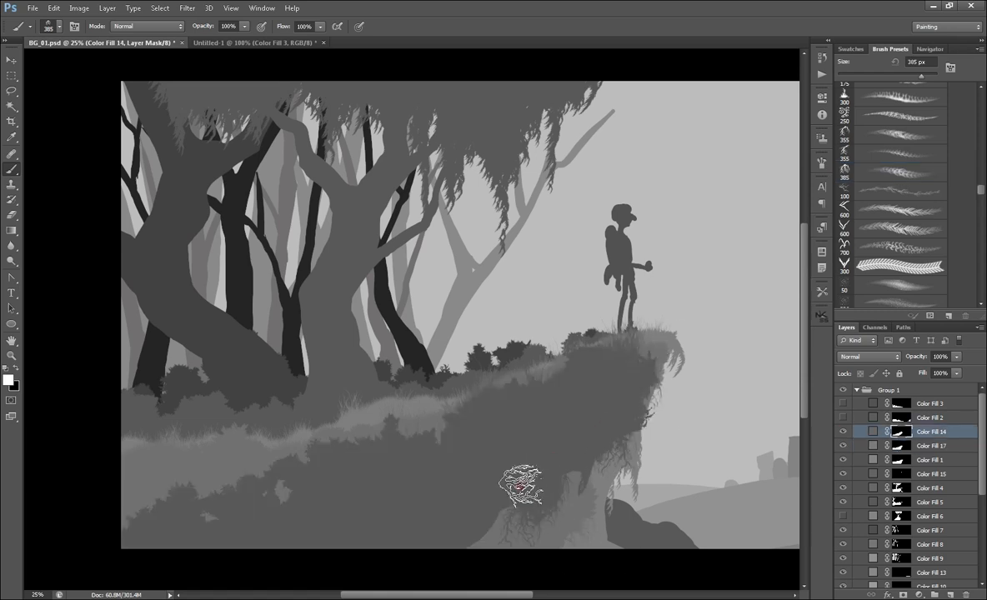
pyautogui.click(500, 519)
# - Paint hanging roots down the cliff edge on the Color Fill 1 mask with Color Fill 14 and 17 temporarily hidden
pyautogui.moveTo(842, 432); pyautogui.dragTo(842, 446)
pyautogui.click(901, 460)
pyautogui.moveTo(651, 402); pyautogui.dragTo(647, 444)
pyautogui.moveTo(843, 446); pyautogui.dragTo(842, 420)
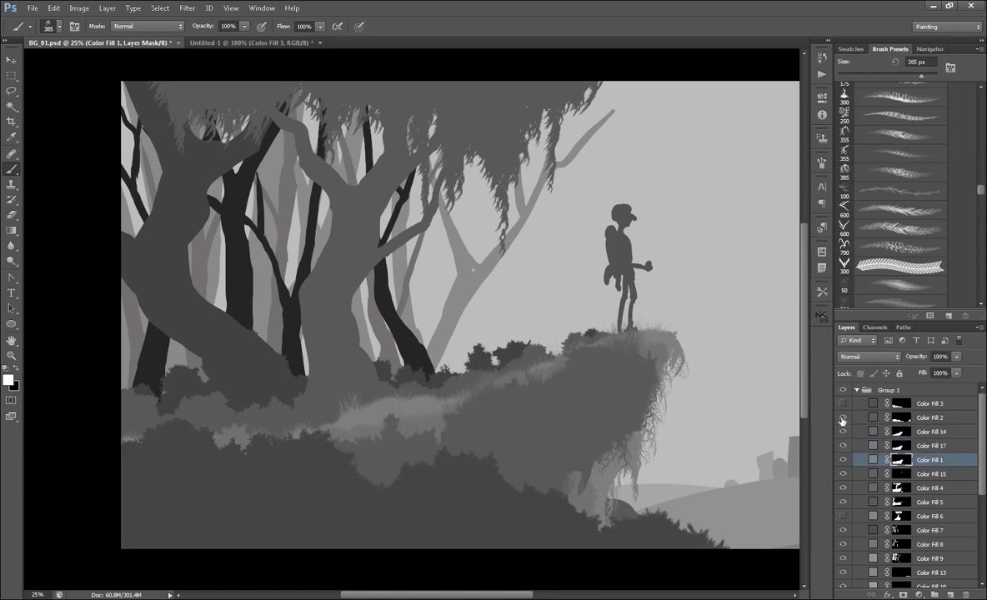
# - Show Color Fill 3, make its mask active and choose the 355 px branch brush preset at a larger size
pyautogui.click(901, 417)
pyautogui.click(843, 403)
pyautogui.click(901, 403)
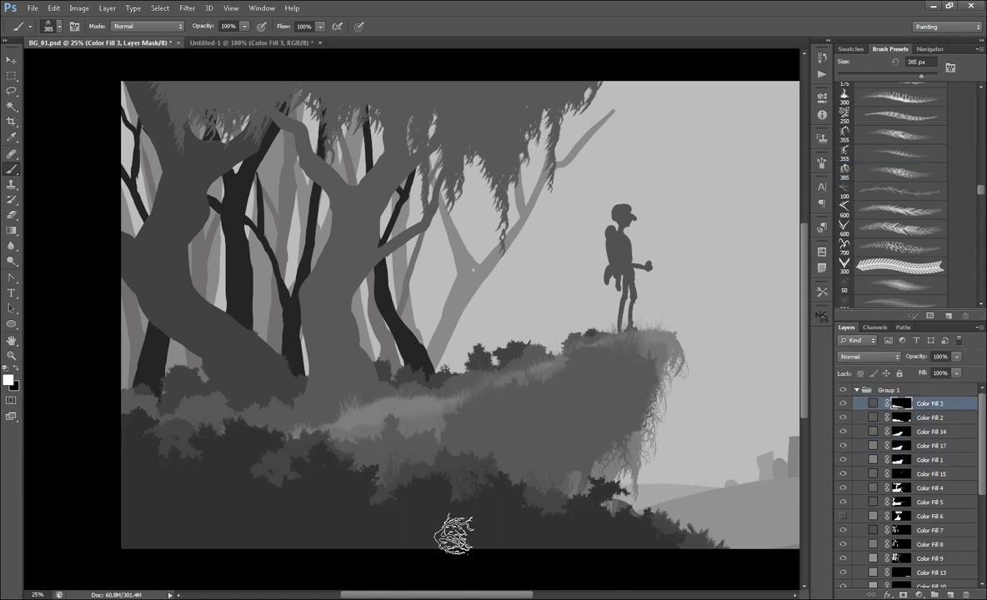
pyautogui.click(900, 153)
pyautogui.press(']')
pyautogui.press(']')
pyautogui.press(']')
pyautogui.press(']')
pyautogui.click(822, 163)
pyautogui.click(822, 162)
# - Hide the layers from Color Fill 3 to Color Fill 15 and target the Color Fill 4 mask with a 250 px brush
pyautogui.moveTo(843, 403); pyautogui.dragTo(843, 473)
pyautogui.click(901, 488)
pyautogui.press('[')
pyautogui.press('[')
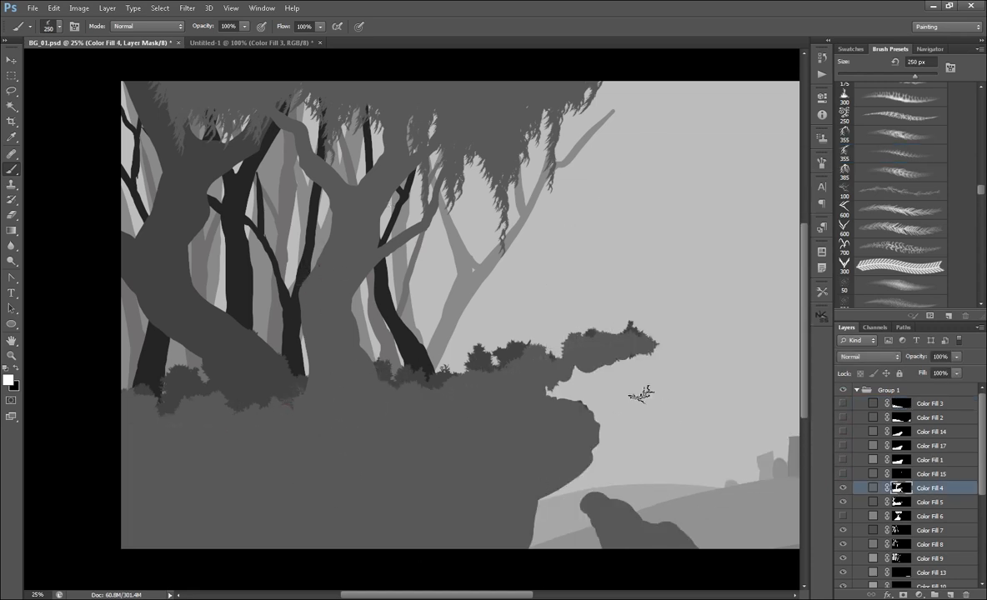
# - Using Color Fill 1 as a guide, lasso the missing cliff area and fill it on the Color Fill 4 mask
pyautogui.press('l')
pyautogui.click(842, 459)
pyautogui.click(873, 459)
pyautogui.click(956, 357)
pyautogui.click(900, 487)
pyautogui.moveTo(650, 460); pyautogui.dragTo(658, 335)
pyautogui.hotkey('alt', 'BackSpace')
pyautogui.click(873, 459)
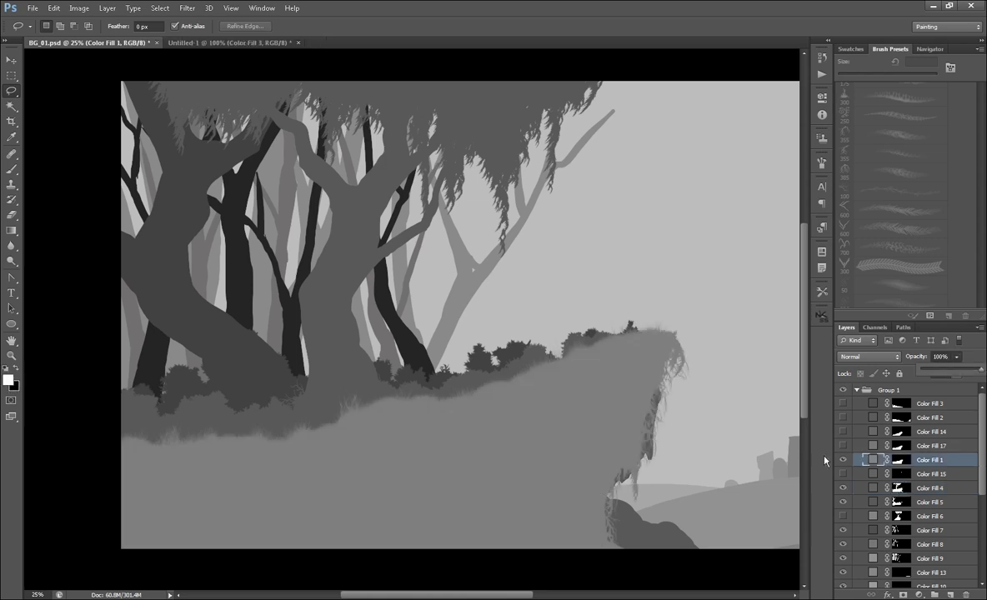
pyautogui.click(842, 459)
# - Target the Color Fill 4 mask with the Eraser and choose the 649 px grass brush preset at a smaller size
pyautogui.click(901, 487)
pyautogui.press('e')
pyautogui.moveTo(981, 190); pyautogui.dragTo(980, 174)
pyautogui.click(884, 161)
pyautogui.click(822, 164)
pyautogui.click(821, 163)
pyautogui.press('[')
pyautogui.press('[')
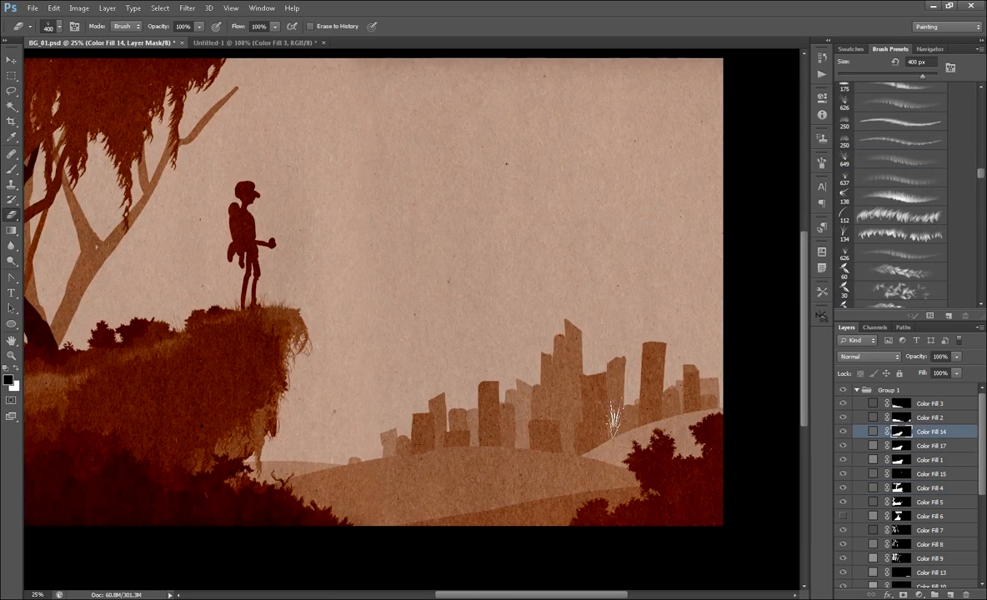
# - Turn off Transfer for the 400 px plant preset and stroke sprigs onto the bush below the city on the Color Fill 2 mask
pyautogui.scroll(-3, 900, 208)
pyautogui.click(891, 175)
pyautogui.click(901, 417)
pyautogui.click(822, 163)
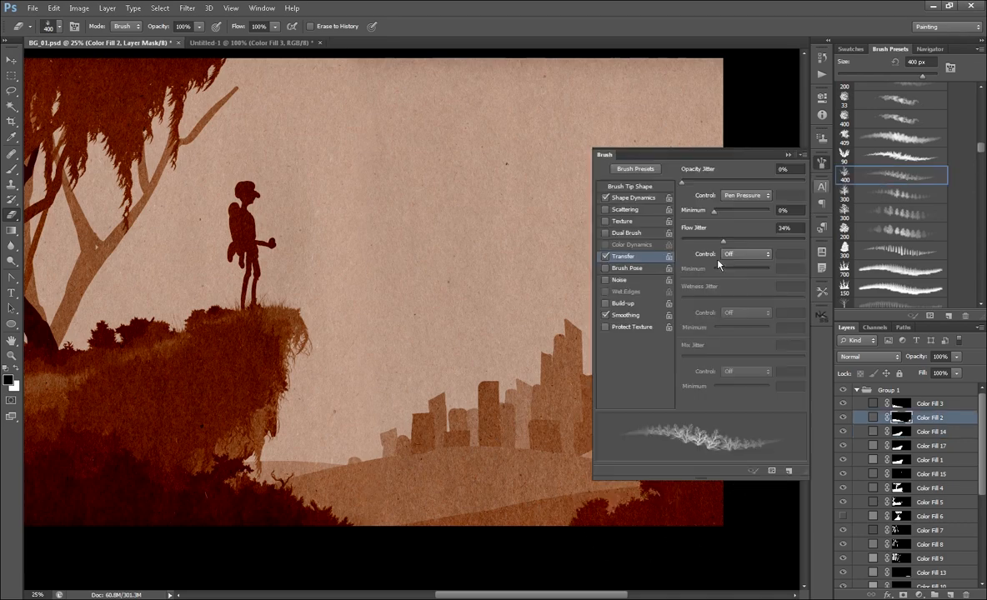
pyautogui.click(605, 256)
pyautogui.click(821, 163)
pyautogui.moveTo(588, 511); pyautogui.dragTo(629, 493)
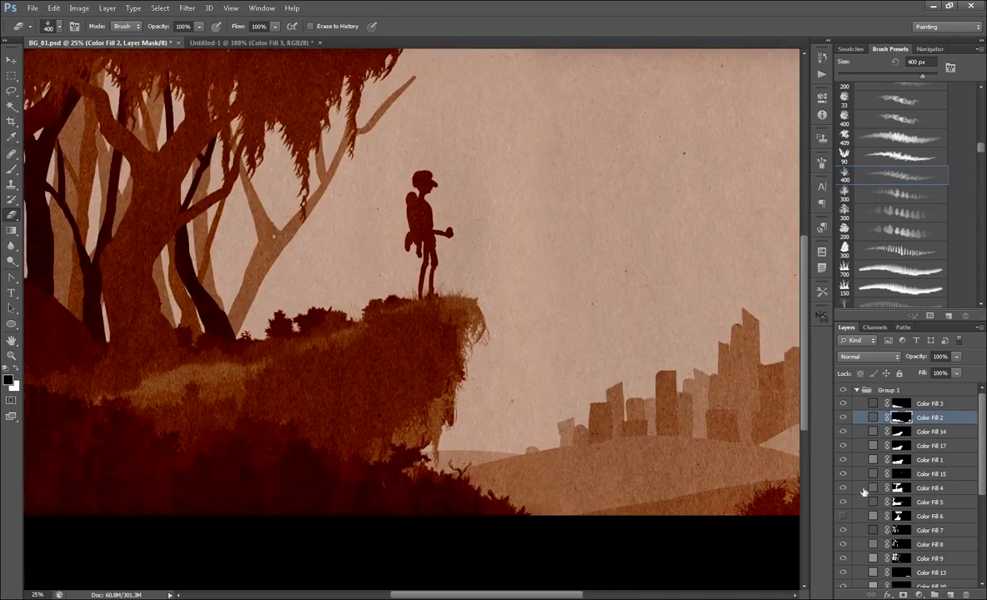
# - Target the Color Fill 9 mask and brush small bushes behind the cliff top with the Eraser at 70 px
pyautogui.hscroll(-3, 342, 236)
pyautogui.scroll(2, 250, 167)
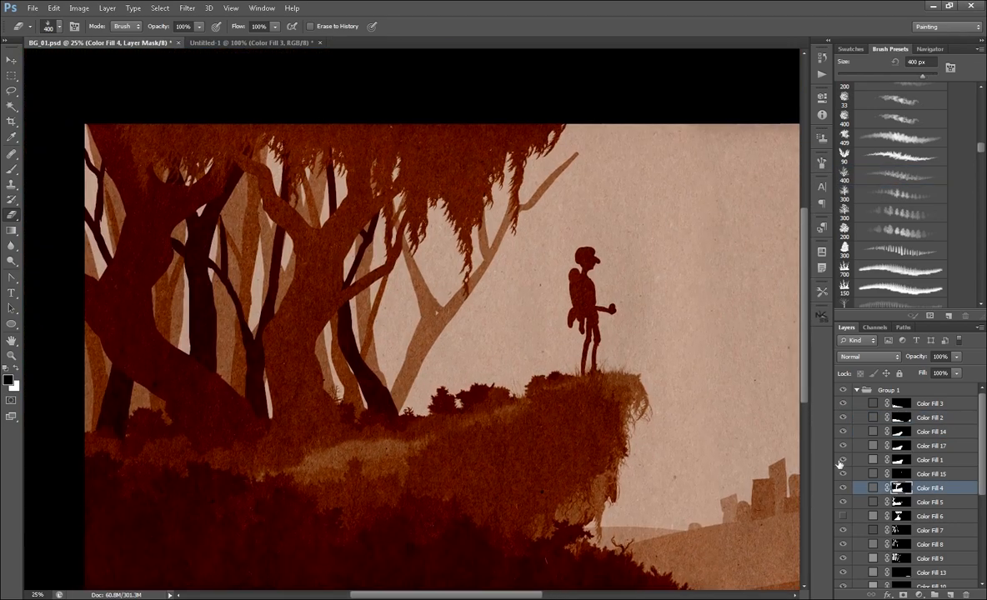
pyautogui.moveTo(981, 478); pyautogui.dragTo(981, 495)
pyautogui.click(901, 468)
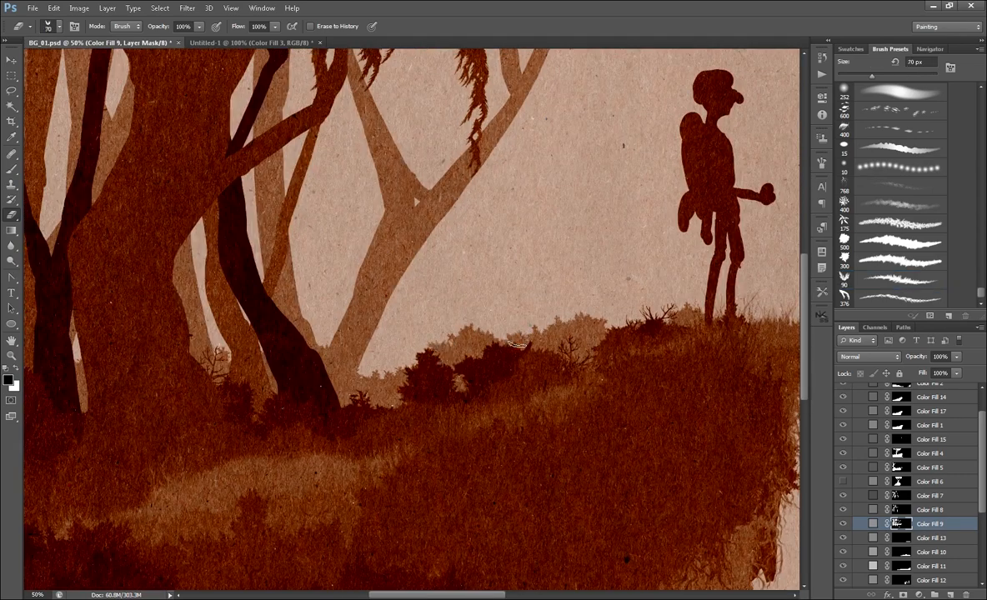
pyautogui.hotkey('ctrl', '-')
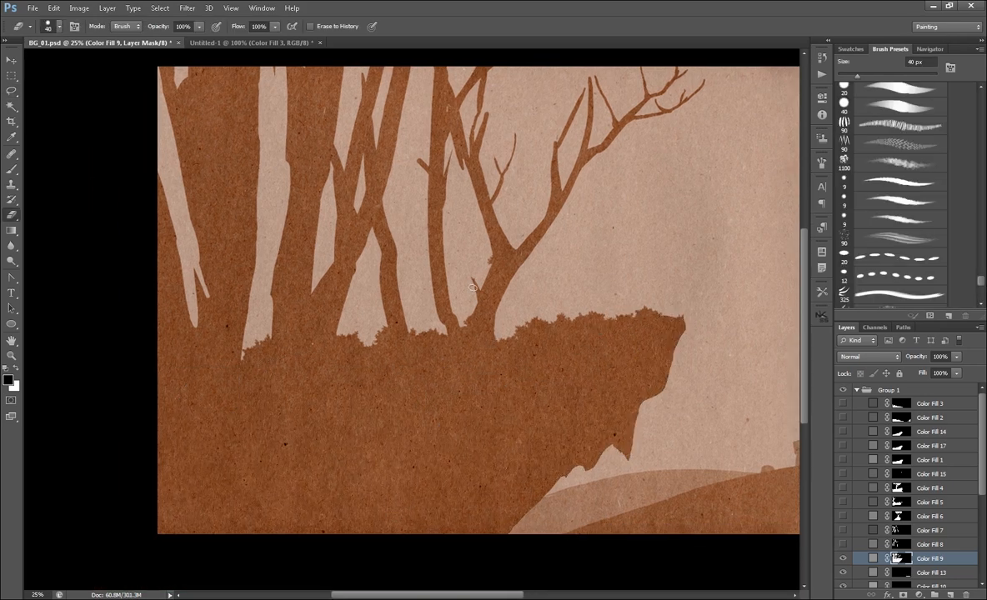
# - Lasso gaps between the broad trunks near the canvas's left edge and cut them out of the Color Fill 9 mask
pyautogui.press('x')
pyautogui.moveTo(177, 87)
pyautogui.mouseDown()
pyautogui.moveTo(217, 271)
pyautogui.moveTo(182, 72)
pyautogui.mouseUp()
pyautogui.press('l')
pyautogui.press('Delete')
pyautogui.hotkey('ctrl', 'd')
pyautogui.moveTo(236, 132); pyautogui.dragTo(229, 65)
pyautogui.moveTo(302, 65); pyautogui.dragTo(308, 185)
pyautogui.press('Delete')
pyautogui.hotkey('ctrl', 'd')
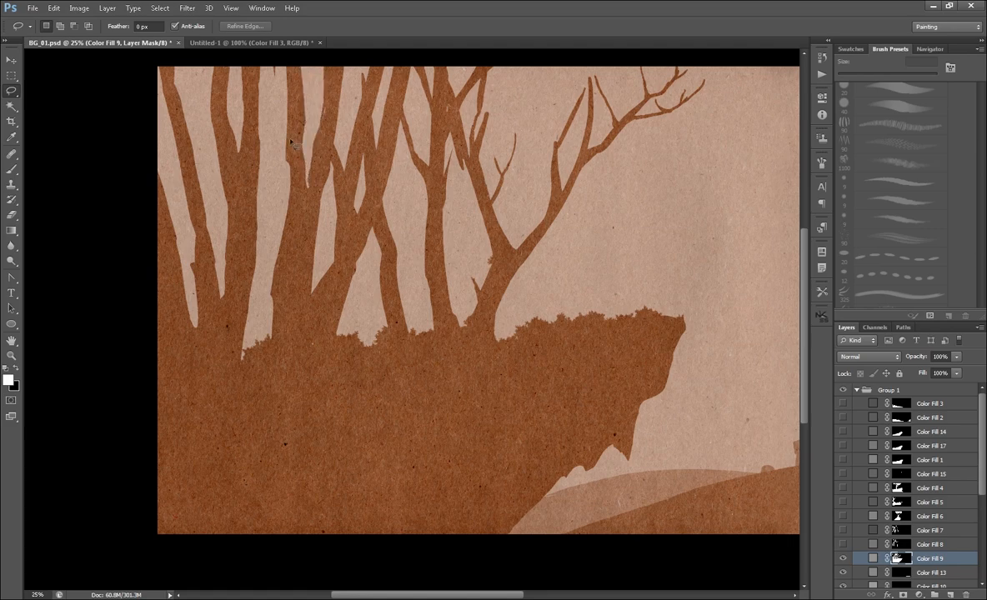
# - Broaden the trunks and add thin forked branches on the Color Fill 9 mask with the Eraser at 40 px
pyautogui.press('e')
pyautogui.moveTo(272, 299); pyautogui.dragTo(281, 227)
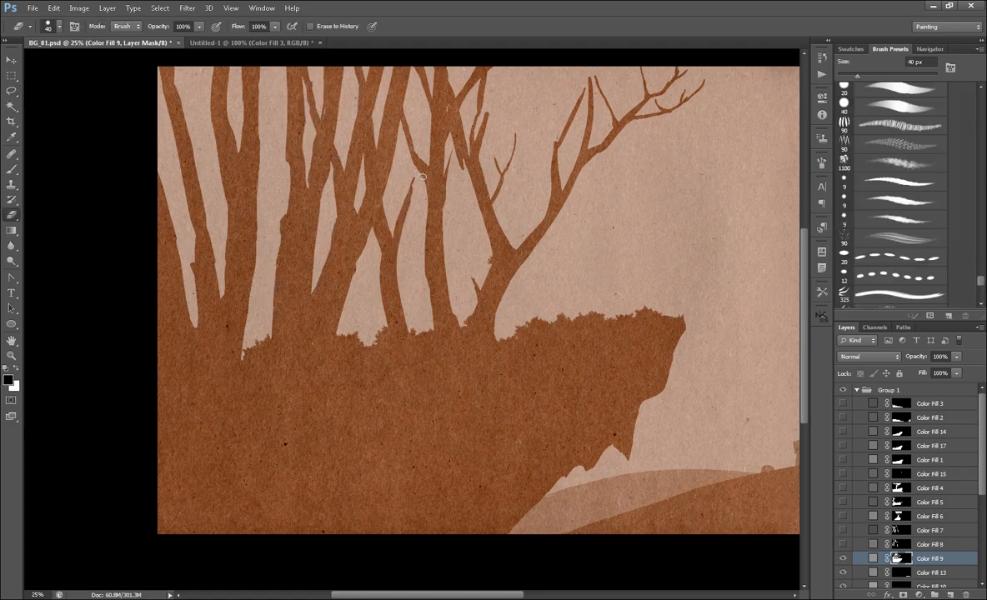
pyautogui.scroll(-1, 504, 357)
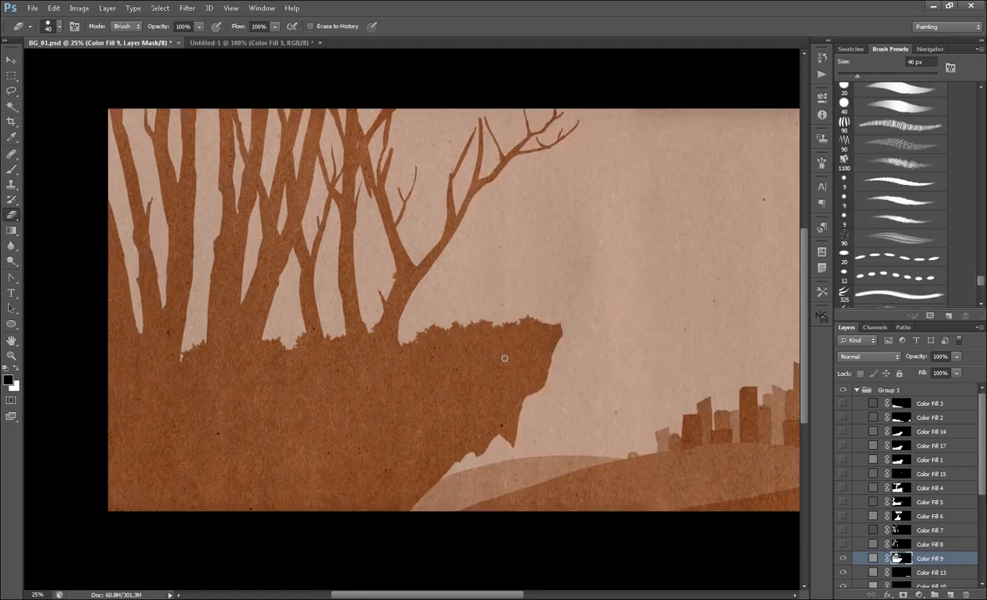
pyautogui.scroll(2, 368, 204)
pyautogui.moveTo(316, 126); pyautogui.dragTo(325, 188)
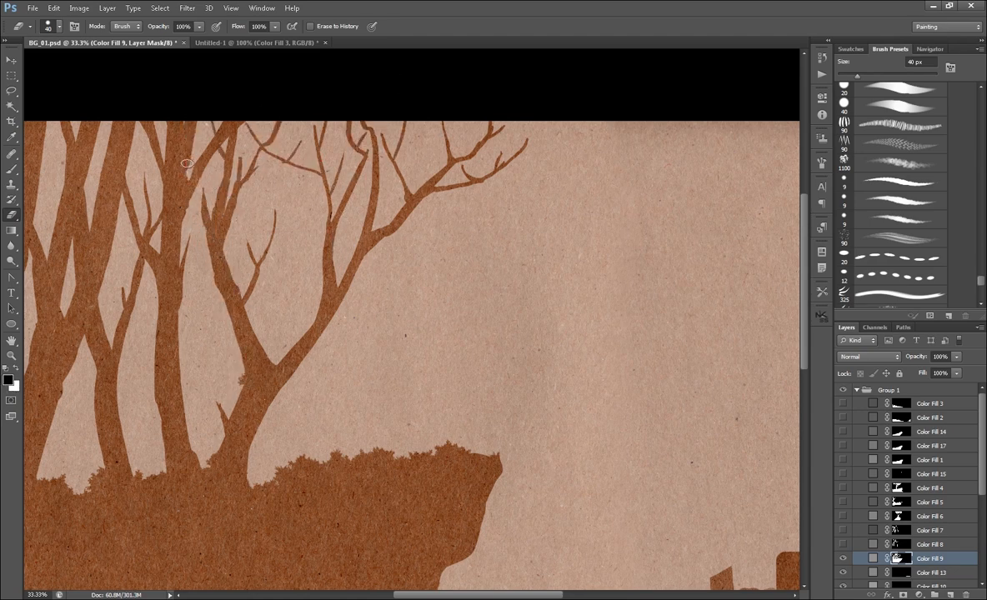
# - Refine the branches between the two rightmost trees and try a thin branch above the cliff top at 40 px
pyautogui.moveTo(180, 342); pyautogui.dragTo(189, 313)
pyautogui.scroll(-1, 371, 289)
pyautogui.scroll(1, 391, 309)
pyautogui.press('x')
pyautogui.moveTo(204, 173); pyautogui.dragTo(200, 225)
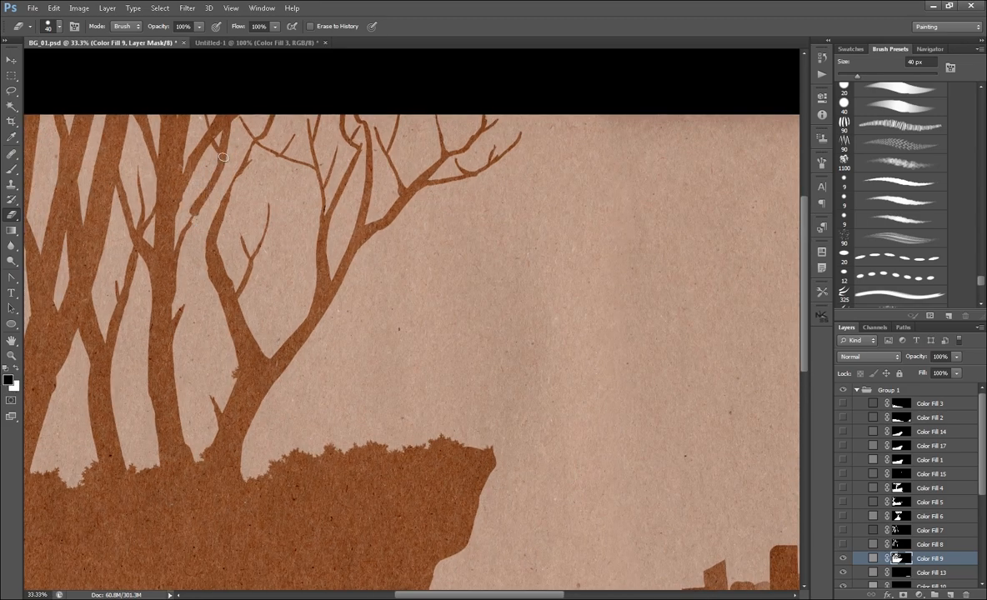
pyautogui.scroll(-1, 401, 312)
pyautogui.moveTo(283, 401); pyautogui.dragTo(359, 376)
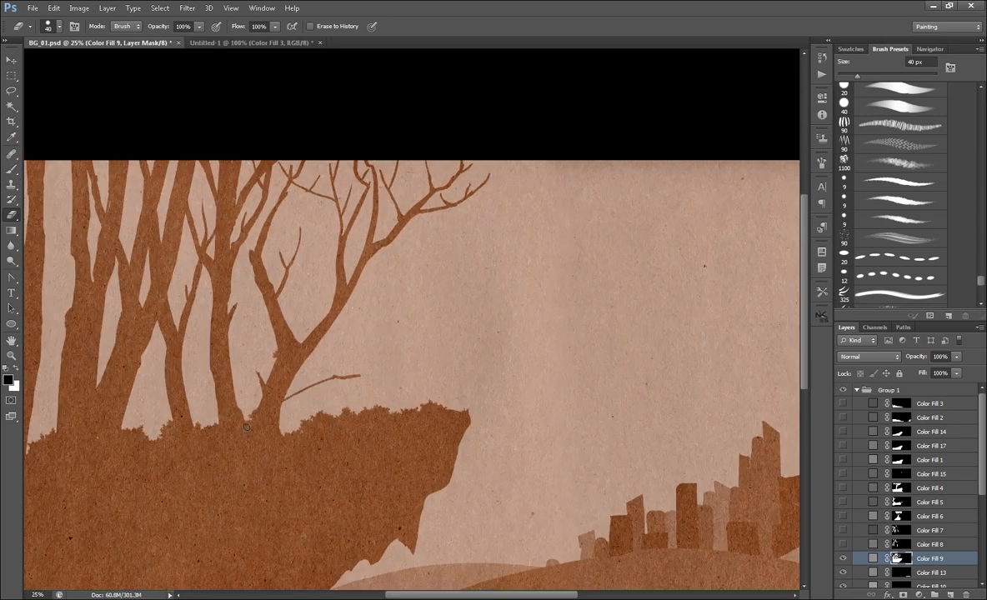
# - Roughen the cliff's right edge with overhangs and carve a notch into its underside on the Color Fill 9 mask
pyautogui.scroll(-1, 72, 325)
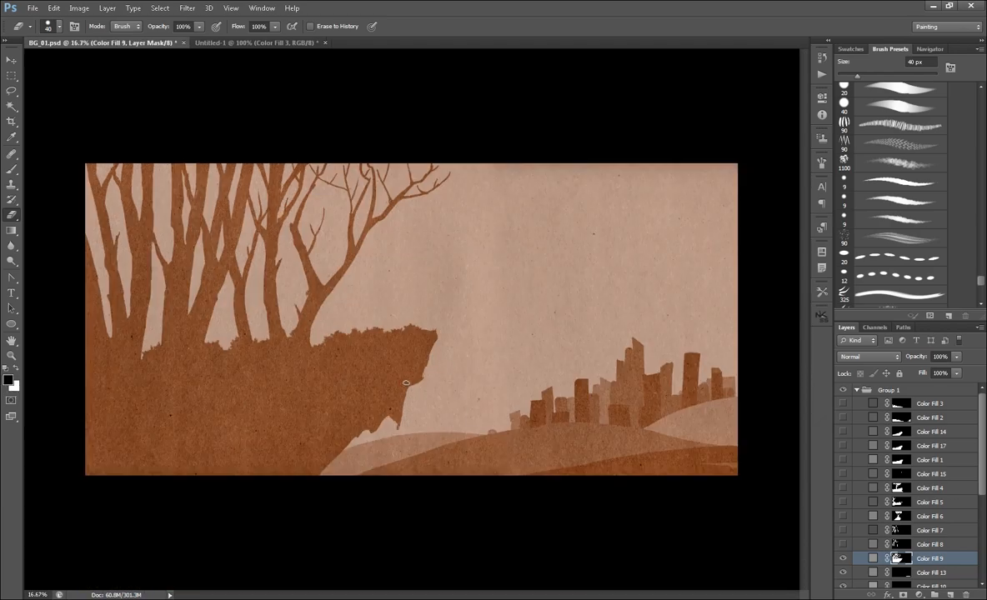
pyautogui.hotkey('ctrl', '+')
pyautogui.moveTo(424, 395); pyautogui.dragTo(429, 416)
pyautogui.moveTo(400, 400); pyautogui.dragTo(463, 393)
pyautogui.press('c')
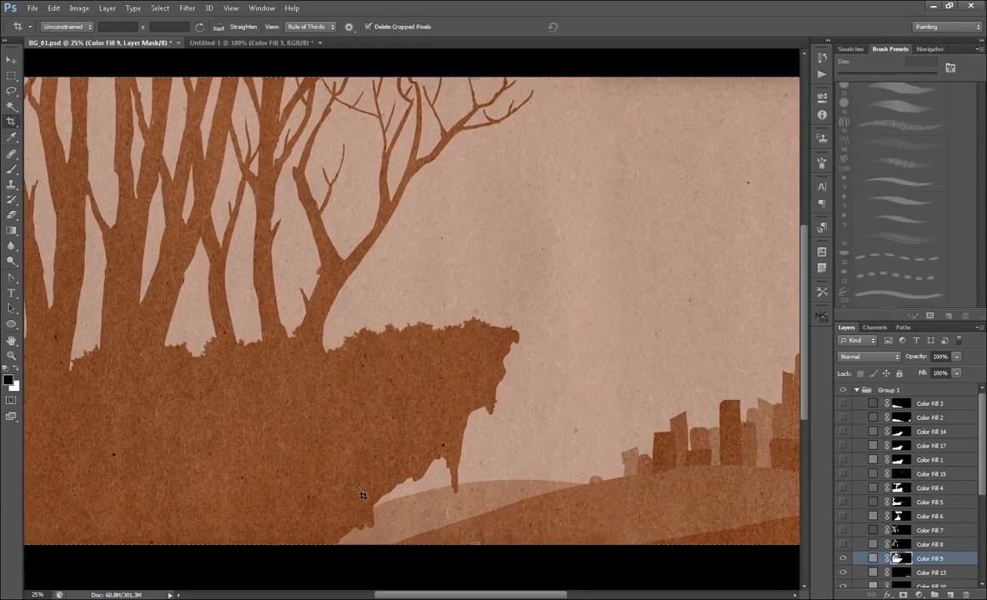
pyautogui.press('b')
pyautogui.press('x')
pyautogui.press('e')
pyautogui.moveTo(366, 492); pyautogui.dragTo(386, 460)
# - Choose the 385 px root brush preset for the Eraser and check its brush settings
pyautogui.moveTo(843, 459); pyautogui.dragTo(843, 431)
pyautogui.moveTo(843, 432); pyautogui.dragTo(843, 459)
pyautogui.moveTo(981, 281)
pyautogui.mouseDown()
pyautogui.moveTo(980, 292)
pyautogui.moveTo(981, 144)
pyautogui.moveTo(981, 191)
pyautogui.mouseUp()
pyautogui.click(900, 185)
pyautogui.press('x')
pyautogui.click(852, 216)
pyautogui.click(848, 270)
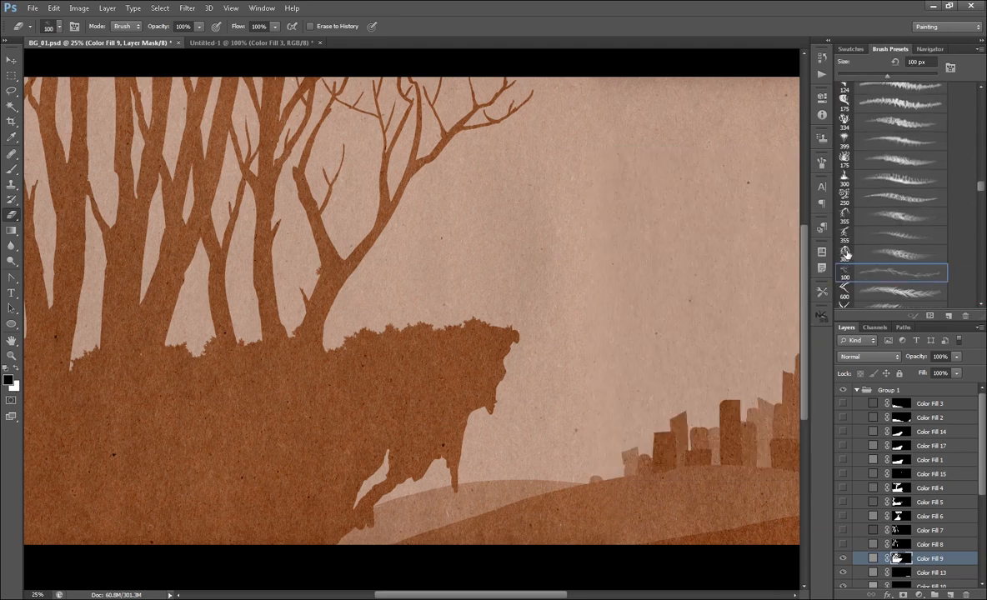
pyautogui.click(847, 254)
pyautogui.click(821, 163)
pyautogui.click(821, 162)
# - Stroke hanging roots along the cliff's right edge and underside at 200 px and undo the last stroke
pyautogui.moveTo(491, 366); pyautogui.dragTo(470, 410)
pyautogui.press('[')
pyautogui.press('[')
pyautogui.press('[')
pyautogui.moveTo(457, 433); pyautogui.dragTo(443, 462)
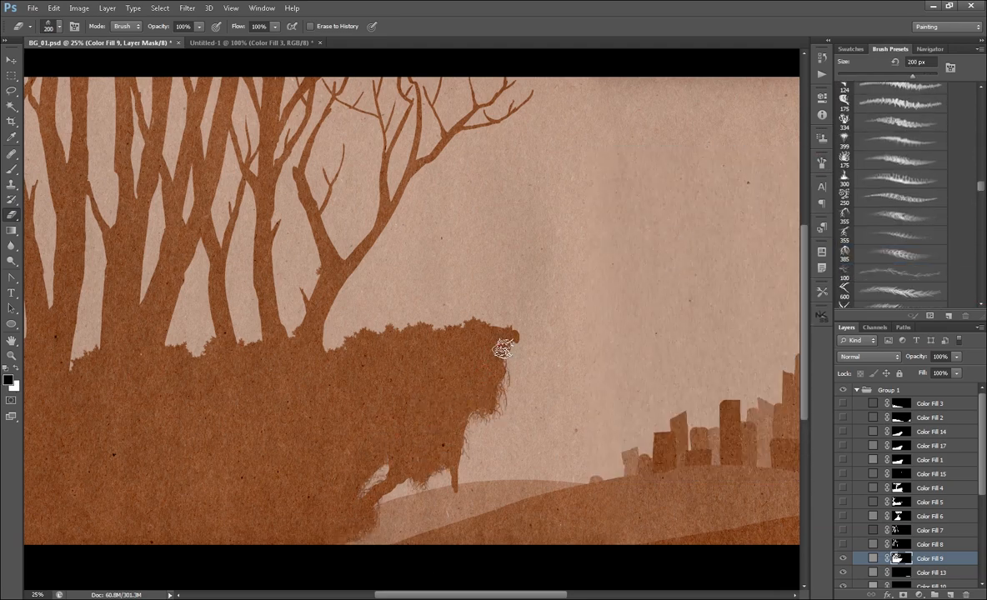
pyautogui.hotkey('ctrl', 'z')
# - Choose the 355 px twig preset, adjust its brush settings and stroke roots beneath the cliff overhang
pyautogui.click(847, 236)
pyautogui.click(821, 163)
pyautogui.click(612, 259)
pyautogui.click(822, 162)
pyautogui.moveTo(477, 427); pyautogui.dragTo(469, 449)
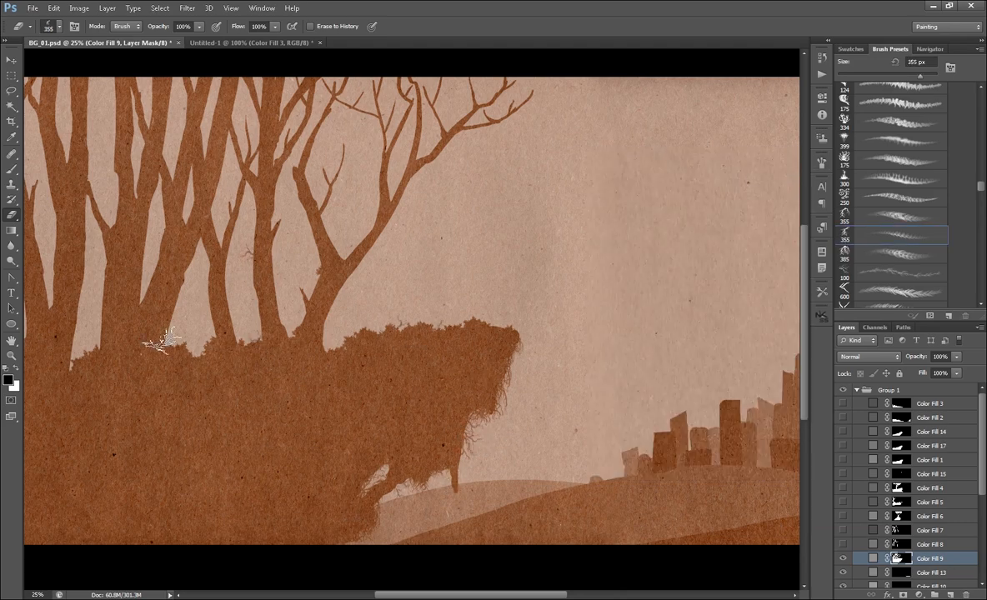
# - Stamp small twigs along the tree trunks and upper branches on the Color Fill 9 mask at 355 px
pyautogui.click(119, 250)
pyautogui.moveTo(544, 95); pyautogui.dragTo(380, 103)
pyautogui.click(380, 103)
pyautogui.moveTo(129, 295); pyautogui.dragTo(414, 287)
# - Enlarge the twig brush to 800 px and stamp large twigs beside the trunks, undoing the ones in the treetops and above the cliff
pyautogui.press(']')
pyautogui.press(']')
pyautogui.press(']')
pyautogui.press(']')
pyautogui.press(']')
pyautogui.moveTo(498, 116); pyautogui.dragTo(483, 165)
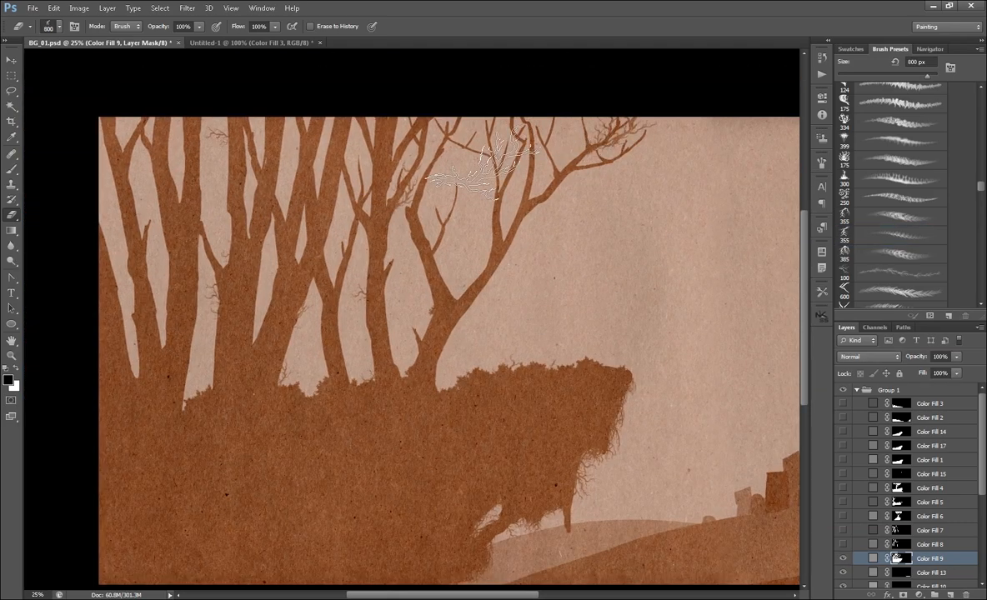
pyautogui.hotkey('ctrl', 'alt', 'z')
pyautogui.click(200, 375)
pyautogui.click(454, 309)
pyautogui.click(615, 354)
pyautogui.hotkey('ctrl', 'alt', 'z')
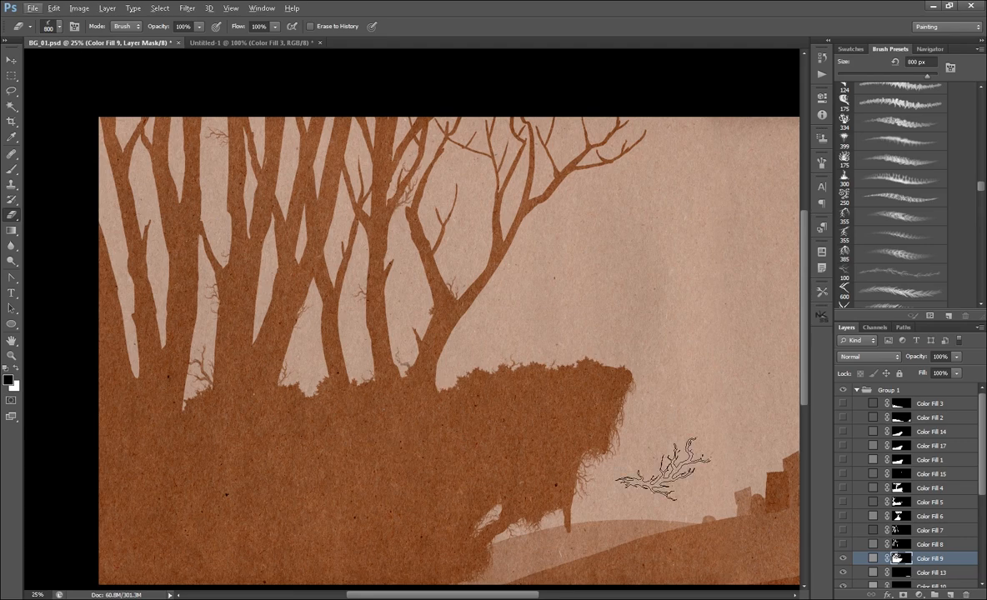
# - Choose the 90 px leaf preset and brush leaves around the cliff edge on the Color Fill 9 mask at 175 px
pyautogui.click(900, 236)
pyautogui.click(900, 273)
pyautogui.click(901, 215)
pyautogui.click(670, 294)
pyautogui.moveTo(981, 186); pyautogui.dragTo(981, 293)
pyautogui.hotkey('ctrl', 'z')
pyautogui.click(900, 280)
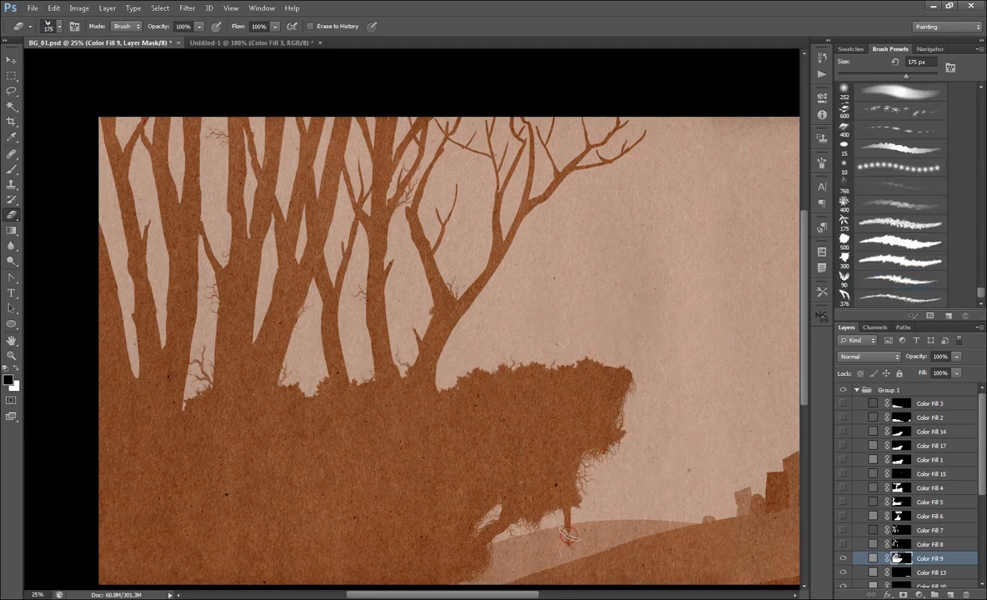
pyautogui.moveTo(431, 394); pyautogui.dragTo(254, 361)
# - Show Color Fill 8 through Color Fill 5 and extend the cliff on the Color Fill 5 mask with leafy strokes and a lassoed fill
pyautogui.moveTo(842, 544); pyautogui.dragTo(843, 502)
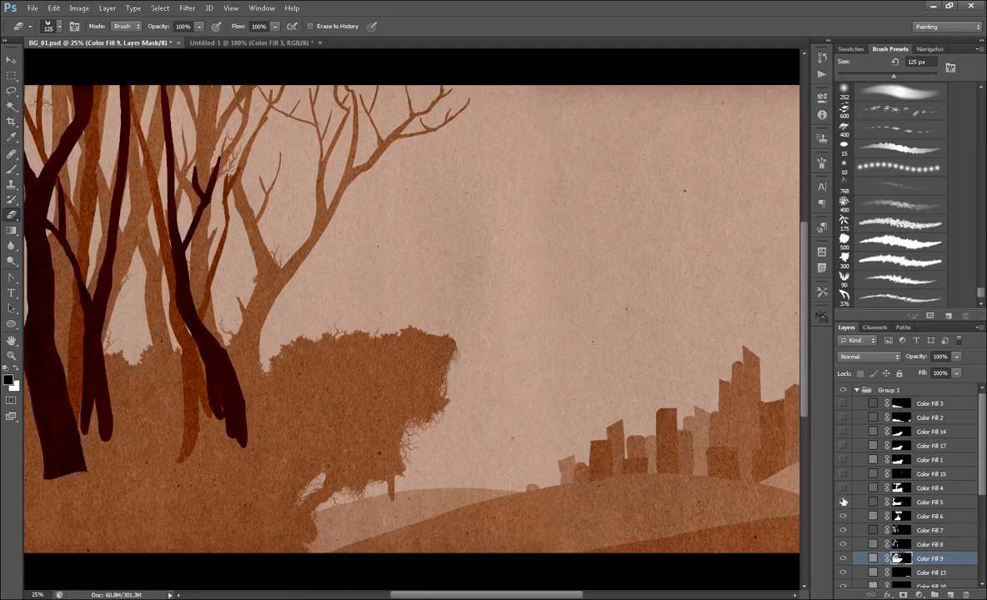
pyautogui.click(929, 501)
pyautogui.moveTo(350, 375); pyautogui.dragTo(502, 391)
pyautogui.moveTo(442, 377); pyautogui.dragTo(525, 387)
pyautogui.press('l')
pyautogui.moveTo(503, 507)
pyautogui.mouseDown()
pyautogui.moveTo(76, 533)
pyautogui.moveTo(507, 494)
pyautogui.mouseUp()
pyautogui.press('Delete')
# - Stroke roots along the cliff edge on the Color Fill 5 mask with the Eraser's 355 px root preset
pyautogui.press('e')
pyautogui.moveTo(981, 292); pyautogui.dragTo(981, 190)
pyautogui.click(892, 135)
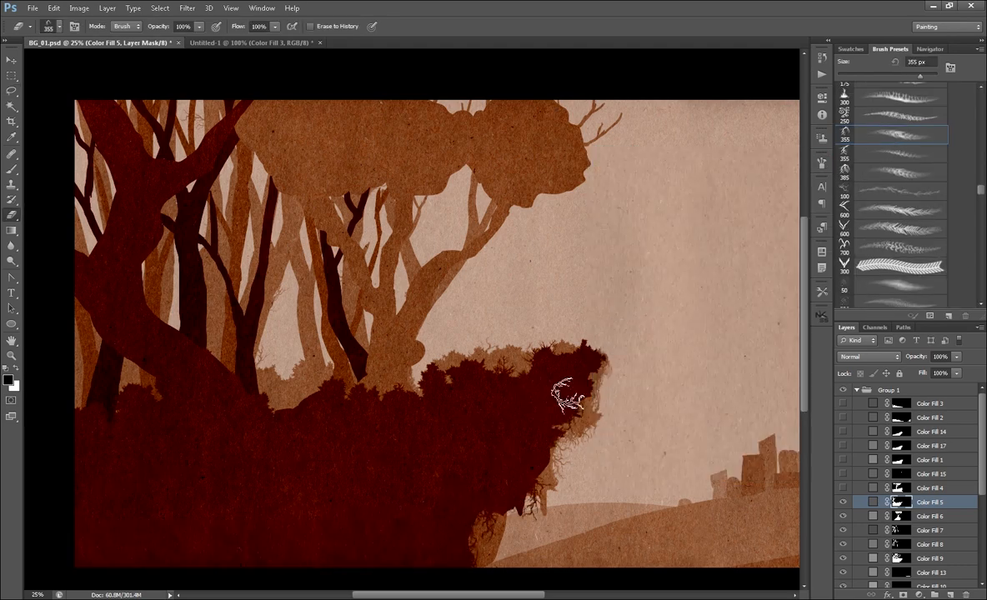
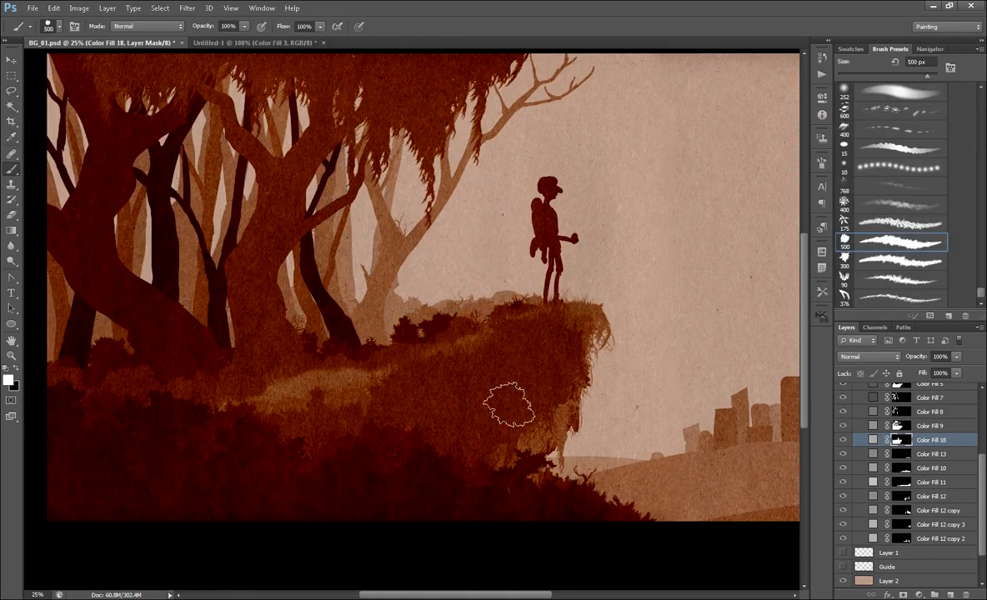
# - Lasso background trunks on the Color Fill 18 mask and hide the layers from Color Fill 3 to Color Fill 9
pyautogui.press('l')
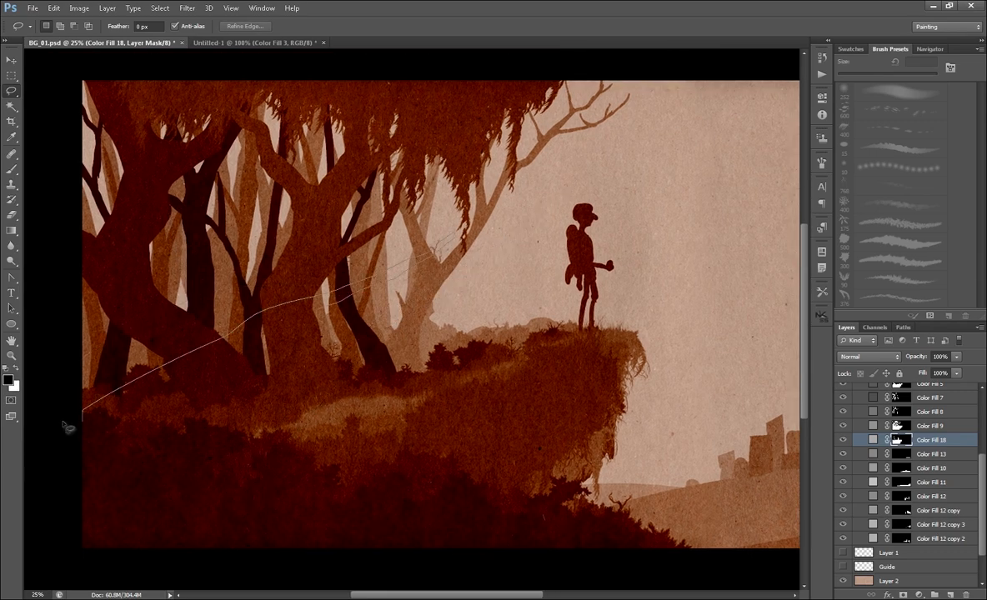
pyautogui.scroll(4, 850, 427)
pyautogui.moveTo(842, 404); pyautogui.dragTo(843, 544)
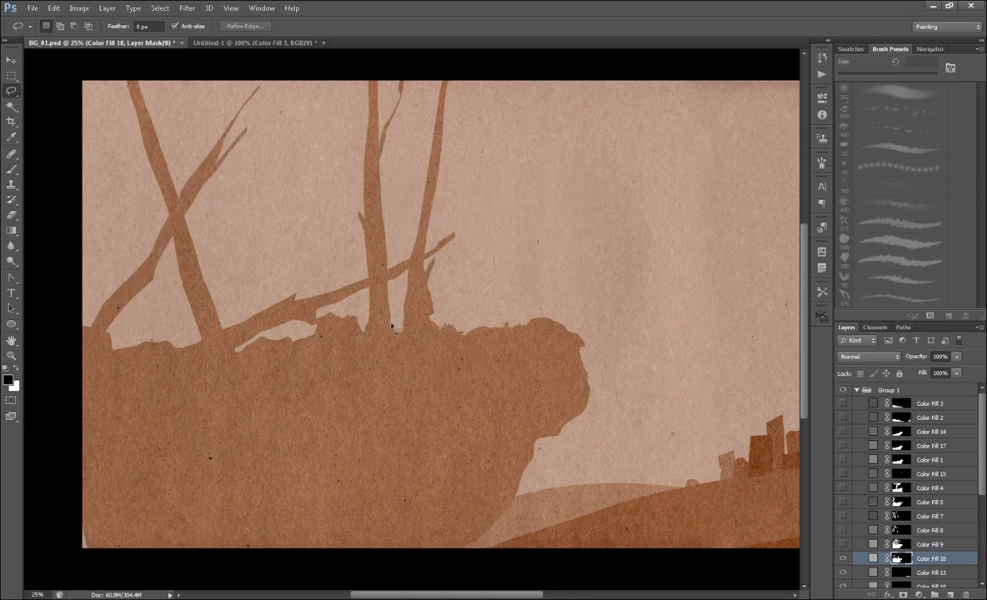
# - Stroke hanging roots along the cliff's right edge on the Color Fill 18 mask with the Eraser
pyautogui.press('e')
pyautogui.moveTo(540, 442); pyautogui.dragTo(554, 467)
pyautogui.moveTo(575, 331); pyautogui.dragTo(589, 359)
# - Brush leafy tufts along the ground's upper edge with the 500 px preset at 175 px and fill a lassoed shape on the Color Fill 18 mask
pyautogui.press('b')
pyautogui.click(900, 242)
pyautogui.press('x')
pyautogui.moveTo(310, 337); pyautogui.dragTo(273, 337)
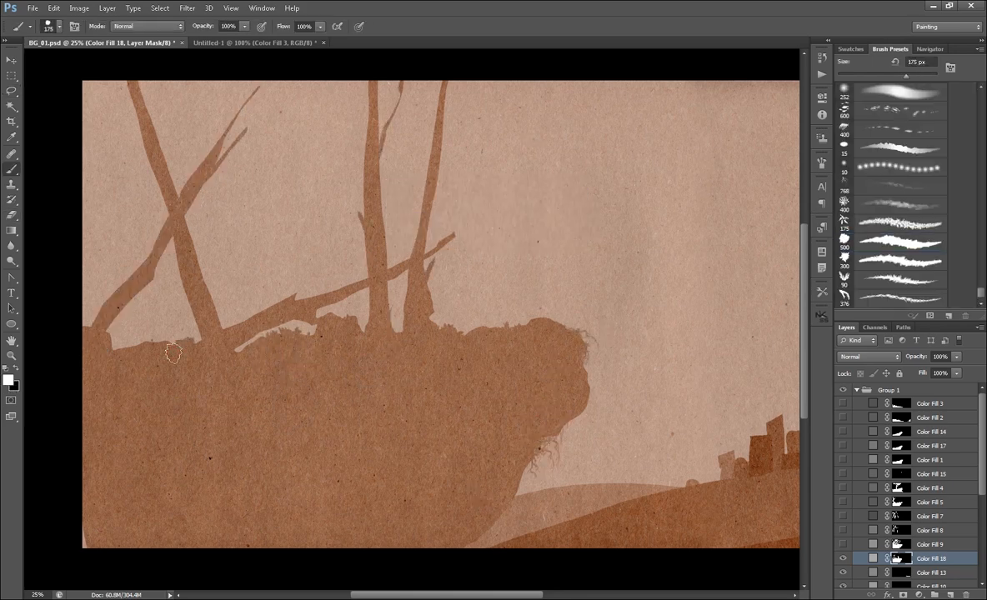
pyautogui.moveTo(575, 380); pyautogui.dragTo(415, 384)
pyautogui.press('l')
pyautogui.hotkey('alt', 'BackSpace')
pyautogui.hotkey('ctrl', 'd')
pyautogui.press('x')
pyautogui.hotkey('ctrl', '-')
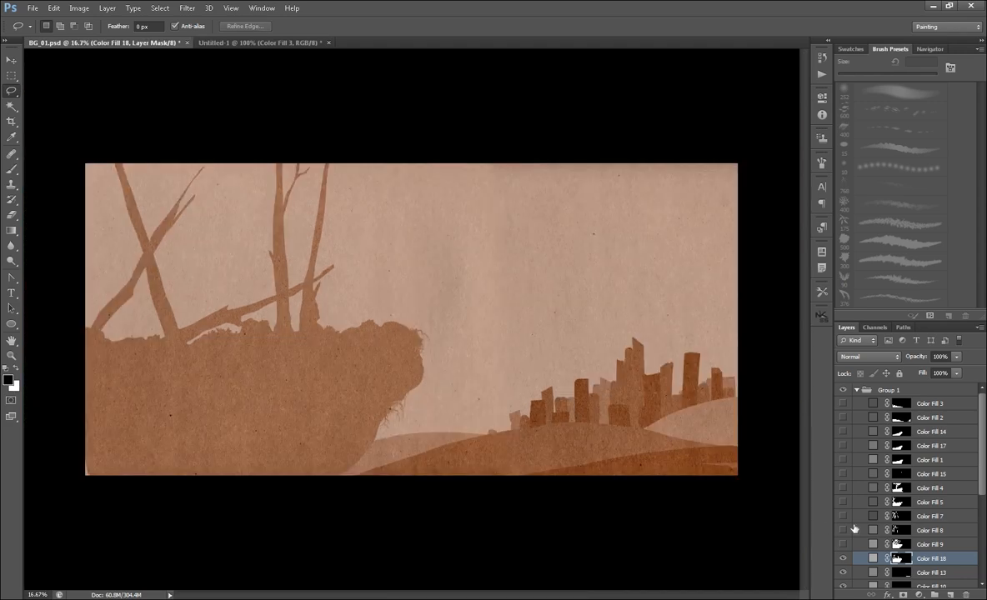
# - Show Color Fill 9 through Color Fill 7 and fill a lassoed ground mass beneath the dark trunks on the Color Fill 7 mask
pyautogui.moveTo(842, 544); pyautogui.dragTo(843, 502)
pyautogui.click(878, 514)
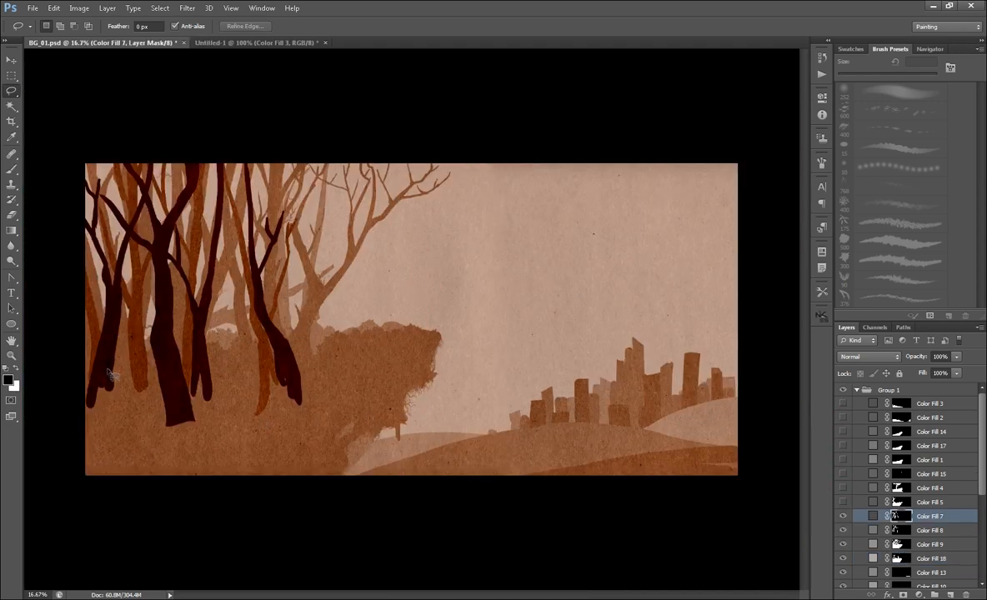
pyautogui.moveTo(109, 372); pyautogui.dragTo(264, 463)
pyautogui.hotkey('alt', 'BackSpace')
# - Extend the dark trunk bases with lassoed fills and brush leafy ground edges at 400 px on the Color Fill 7 mask
pyautogui.moveTo(202, 394); pyautogui.dragTo(198, 371)
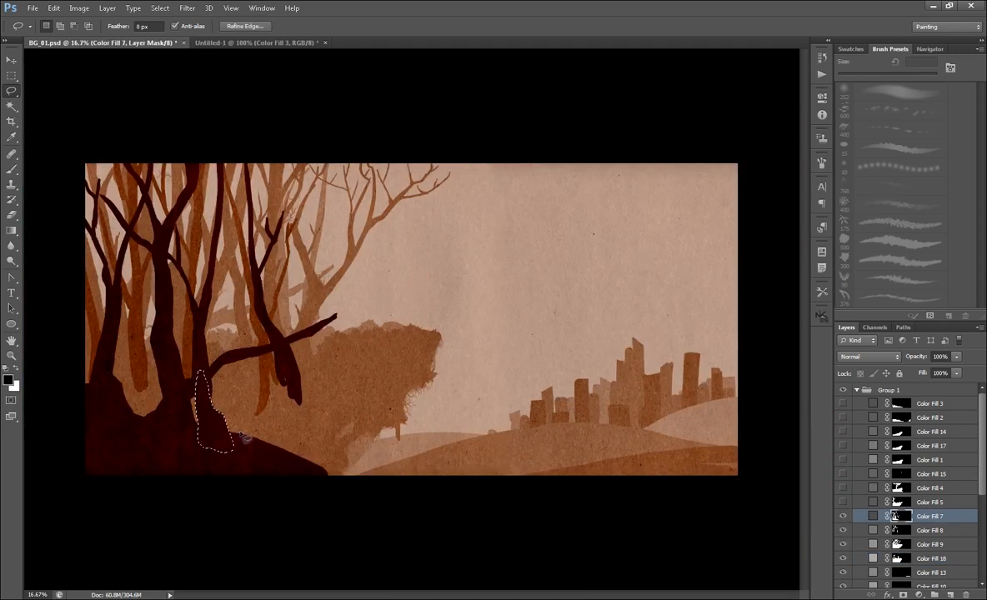
pyautogui.moveTo(284, 364); pyautogui.dragTo(286, 366)
pyautogui.hotkey('alt', 'BackSpace')
pyautogui.hotkey('ctrl', 'd')
pyautogui.moveTo(278, 458); pyautogui.dragTo(457, 379)
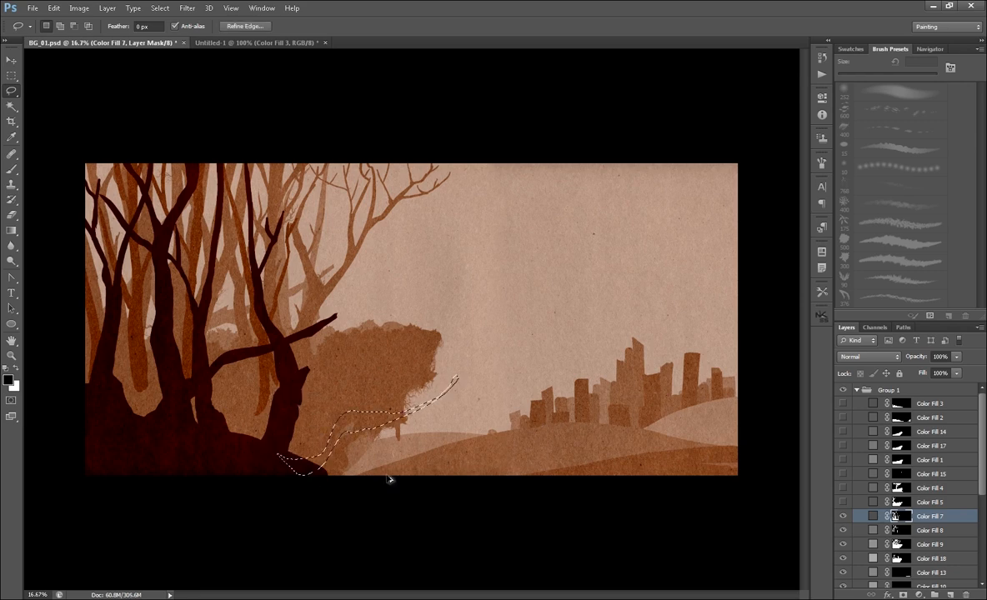
pyautogui.press('b')
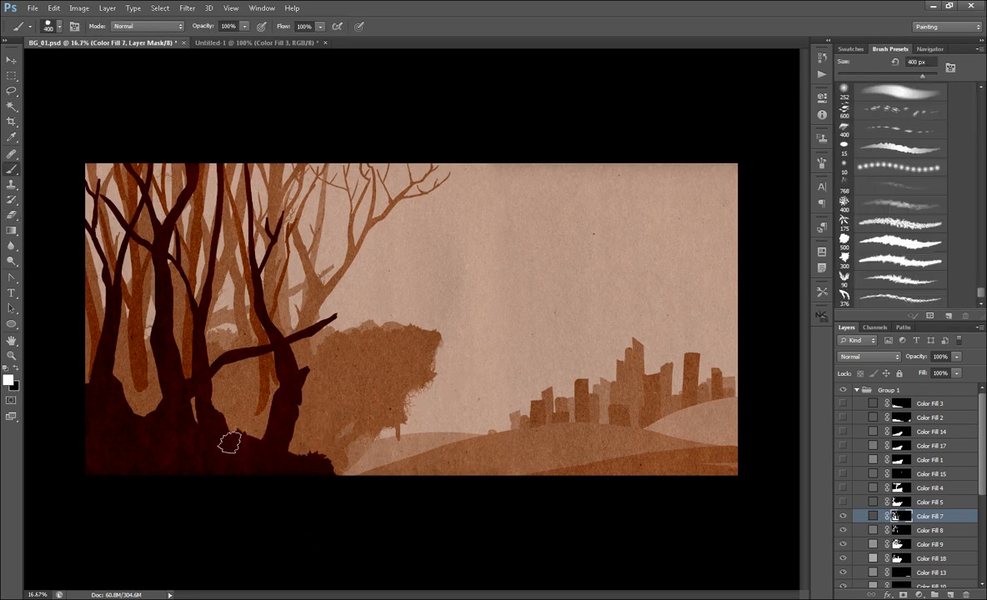
# - Hide Color Fill 7, fill a lassoed ground area under the trees on the Color Fill 8 mask and brush its edges leafy at 400 px
pyautogui.moveTo(843, 501)
pyautogui.mouseDown()
pyautogui.moveTo(842, 489)
pyautogui.moveTo(843, 515)
pyautogui.mouseUp()
pyautogui.click(901, 530)
pyautogui.press('l')
pyautogui.moveTo(89, 374)
pyautogui.mouseDown()
pyautogui.moveTo(138, 402)
pyautogui.moveTo(100, 367)
pyautogui.moveTo(348, 485)
pyautogui.mouseUp()
pyautogui.click(467, 230)
pyautogui.hotkey('alt', 'BackSpace')
pyautogui.hotkey('ctrl', 'd')
pyautogui.press('e')
pyautogui.press('b')
pyautogui.press('x')
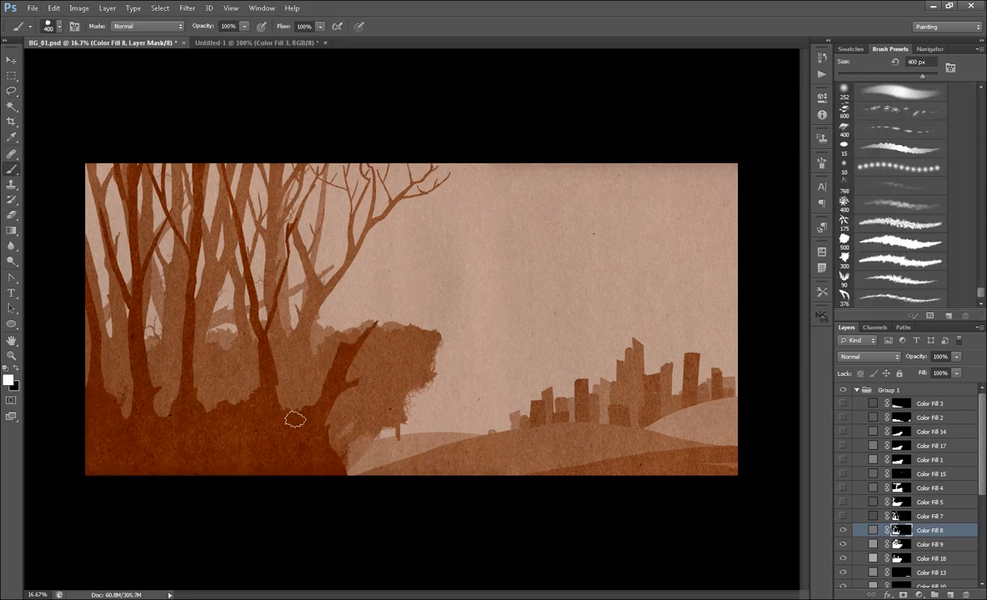
# - Show Color Fill 7 and target its mask with the Lasso tool
pyautogui.click(842, 516)
pyautogui.click(901, 516)
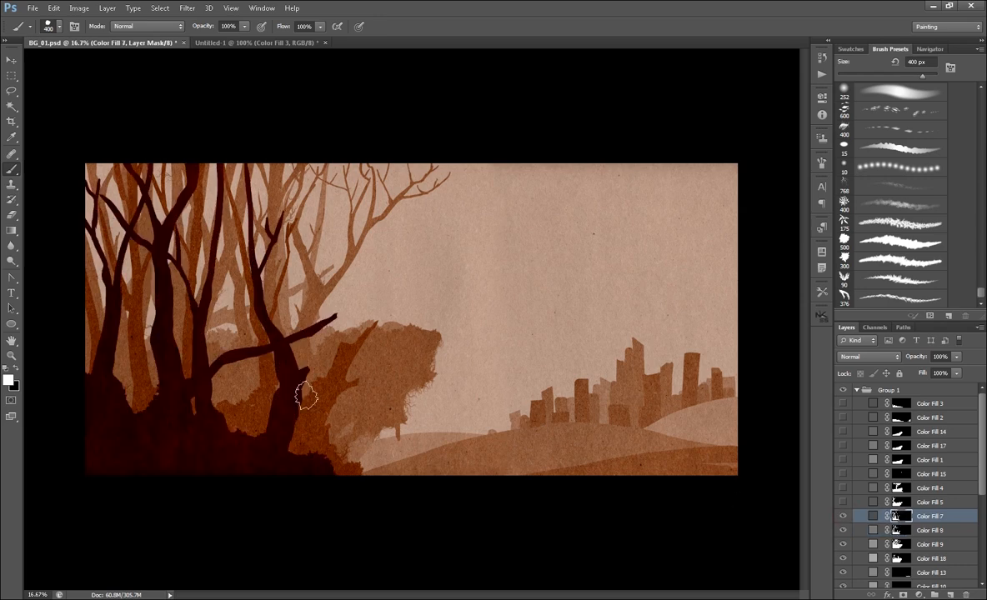
pyautogui.press('x')
pyautogui.click(873, 530)
pyautogui.press('l')
pyautogui.click(901, 516)
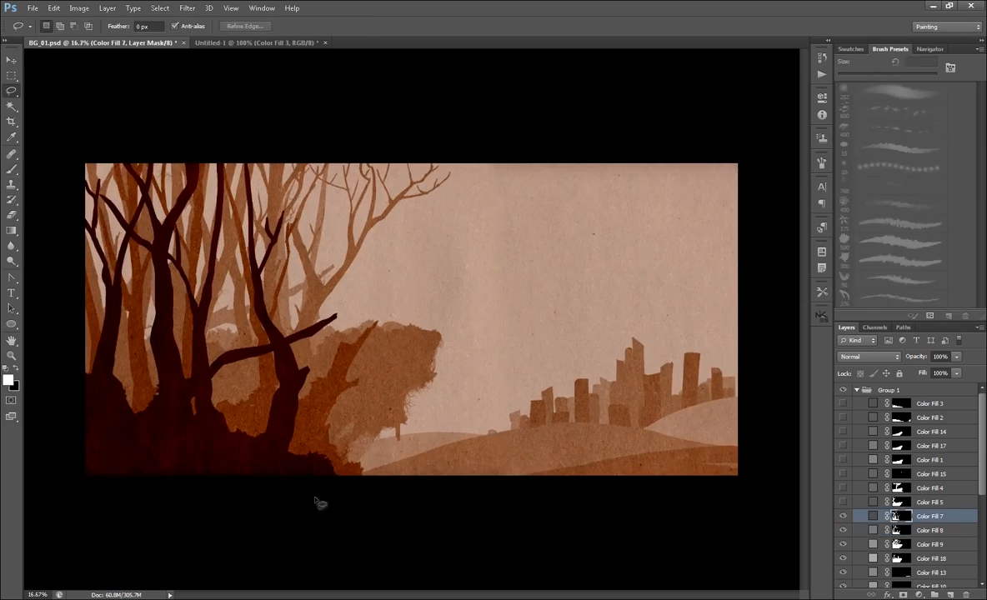
pyautogui.keyDown('ctrl'); pyautogui.click(355, 365); pyautogui.keyUp('ctrl')
pyautogui.hotkey('ctrl', 'z')
# - Lasso the rightmost tall tree on the Color Fill 8 mask, mirror it horizontally, rotate it about 11° and reposition it
pyautogui.moveTo(250, 424); pyautogui.dragTo(273, 417)
pyautogui.hotkey('ctrl', 't')
pyautogui.moveTo(394, 343); pyautogui.dragTo(370, 384)
pyautogui.moveTo(220, 403); pyautogui.dragTo(258, 415)
pyautogui.click(53, 9)
pyautogui.moveTo(70, 217)
pyautogui.click(222, 331)
pyautogui.moveTo(391, 367); pyautogui.dragTo(348, 400)
pyautogui.moveTo(244, 432); pyautogui.dragTo(209, 430)
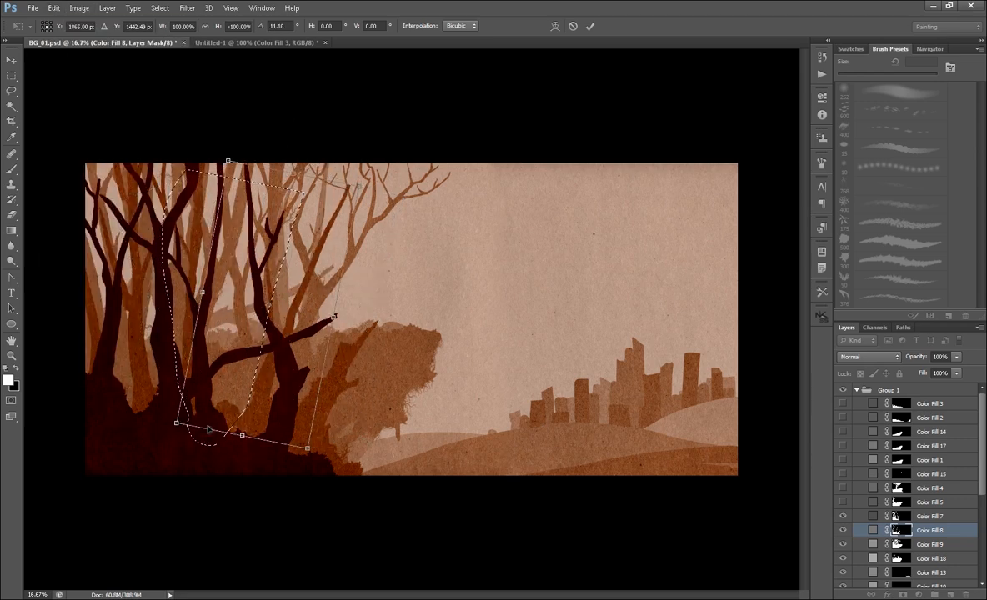
pyautogui.press('Return')
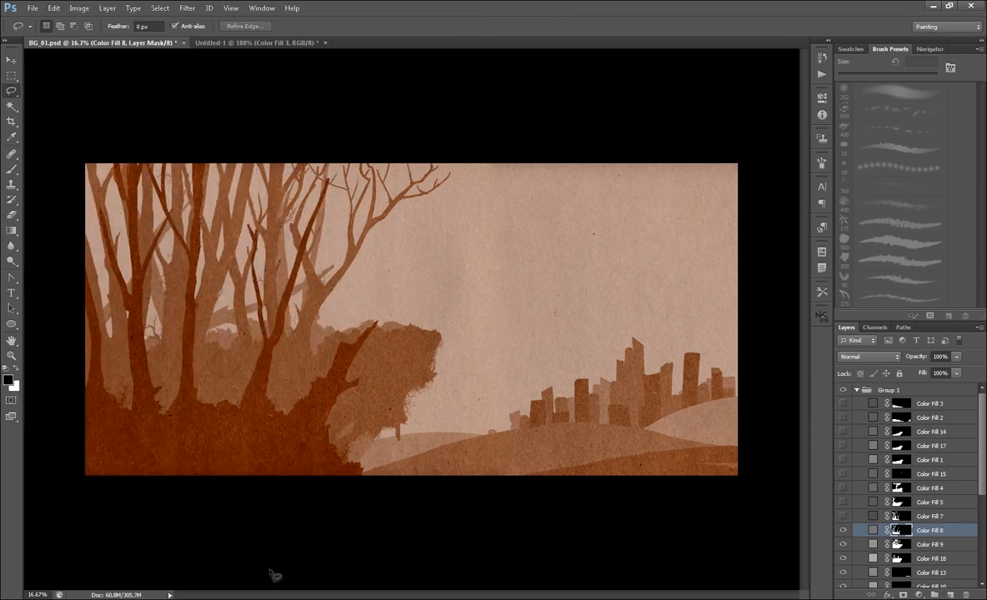
# - Show the hidden layers from Color Fill 3 to Color Fill 7
pyautogui.click(843, 515)
pyautogui.click(842, 501)
pyautogui.click(842, 502)
pyautogui.click(843, 516)
pyautogui.click(843, 530)
pyautogui.click(843, 544)
# - Target the Color Fill 13 layer mask for the nearest hill and switch to the Brush tool
pyautogui.click(899, 546)
pyautogui.click(899, 558)
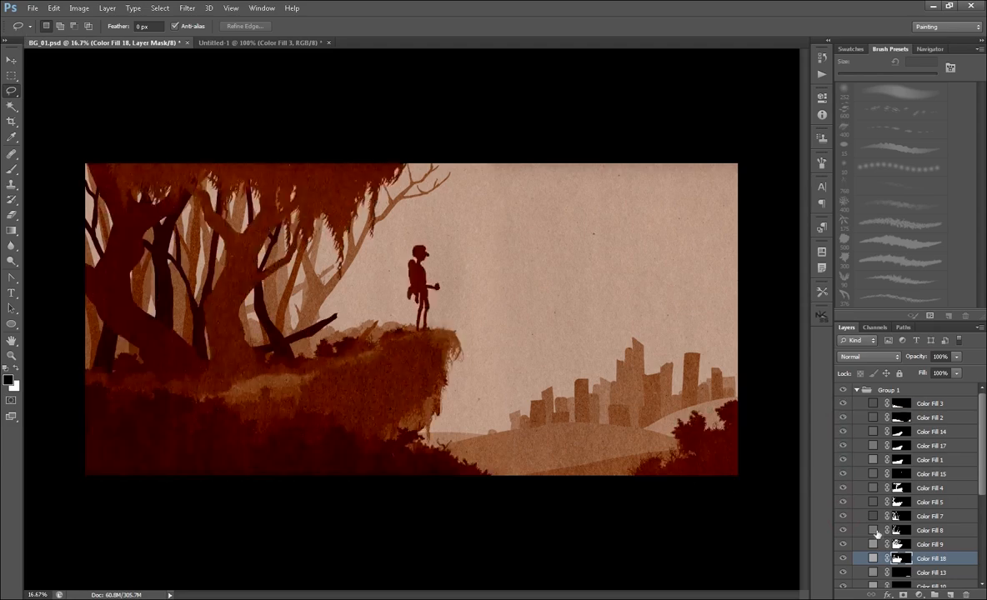
pyautogui.click(906, 575)
pyautogui.scroll(-3, 900, 500)
pyautogui.press('b')
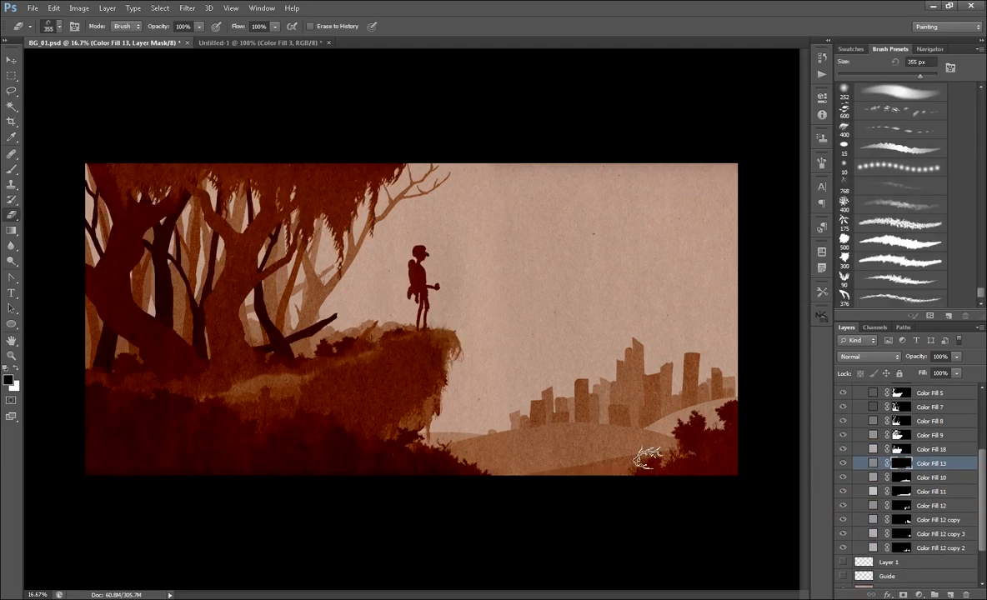
pyautogui.hotkey('ctrl', '+')
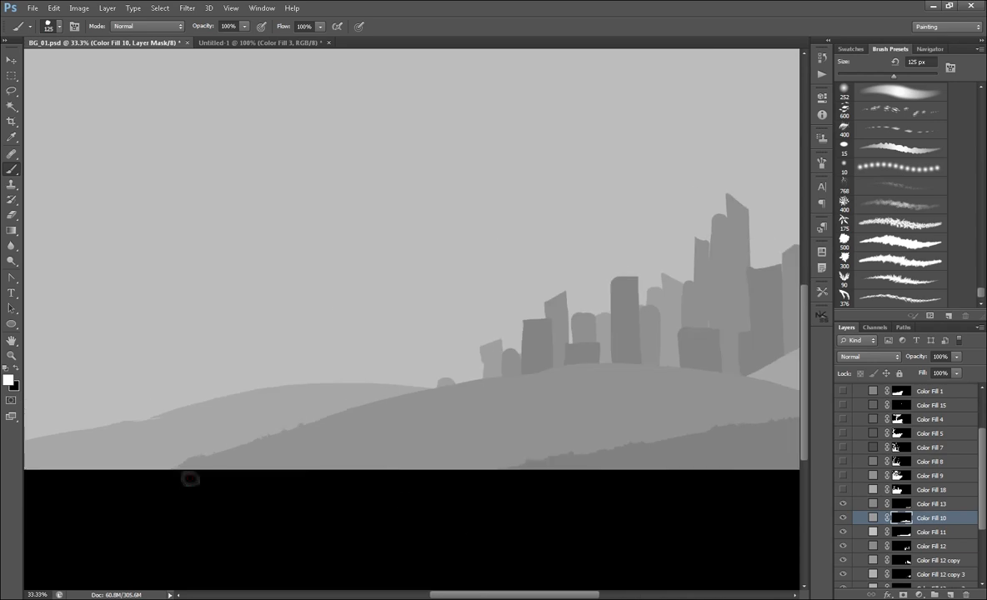
# - Roughen the crest of the middle hill on the Color Fill 10 mask with the textured brush at 125 px and 80 px
pyautogui.moveTo(409, 397); pyautogui.dragTo(473, 389)
pyautogui.moveTo(575, 437); pyautogui.dragTo(564, 438)
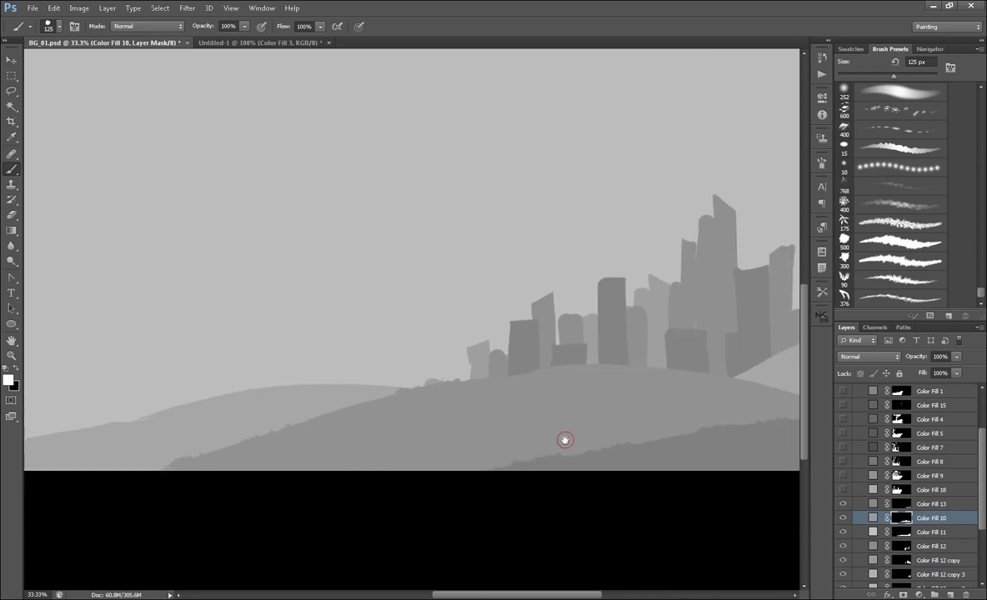
pyautogui.moveTo(765, 394)
pyautogui.mouseDown()
pyautogui.moveTo(580, 404)
pyautogui.moveTo(702, 419)
pyautogui.mouseUp()
pyautogui.press('[')
pyautogui.press('[')
pyautogui.press('[')
pyautogui.moveTo(443, 379); pyautogui.dragTo(542, 403)
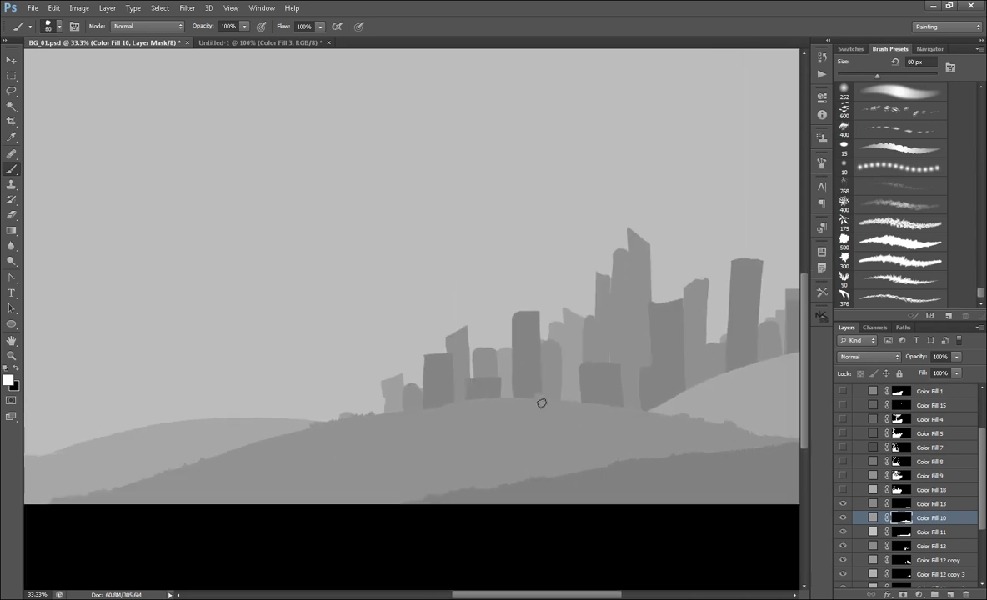
pyautogui.moveTo(197, 466); pyautogui.dragTo(348, 476)
pyautogui.moveTo(191, 503); pyautogui.dragTo(167, 504)
pyautogui.moveTo(30, 551); pyautogui.dragTo(256, 504)
pyautogui.moveTo(355, 465); pyautogui.dragTo(389, 464)
pyautogui.hotkey('ctrl', 'z')
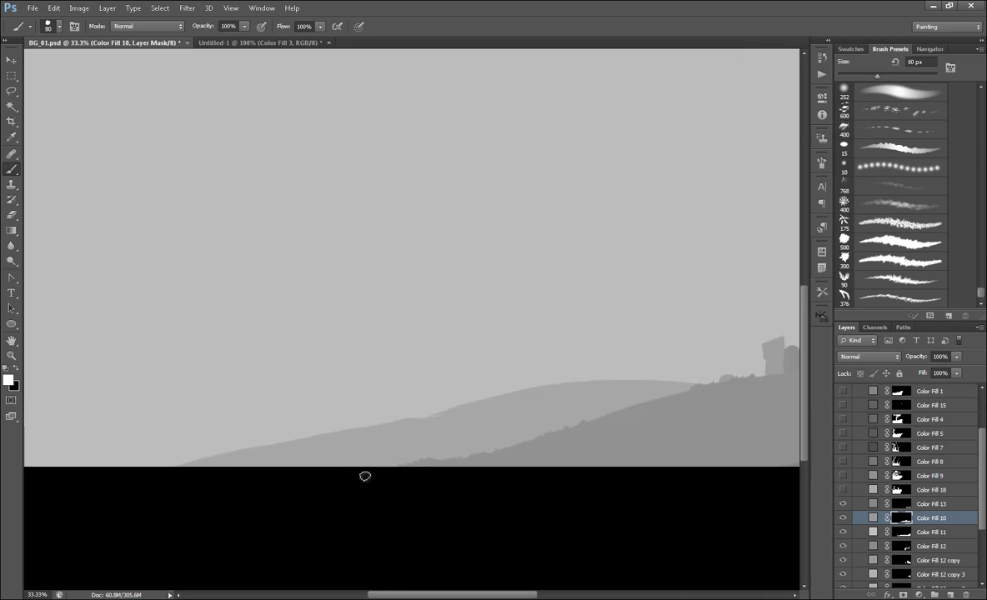
# - Roughen the crest of the distant hill on the Color Fill 11 mask with the 80 px brush
pyautogui.click(903, 535)
pyautogui.moveTo(420, 421); pyautogui.dragTo(486, 403)
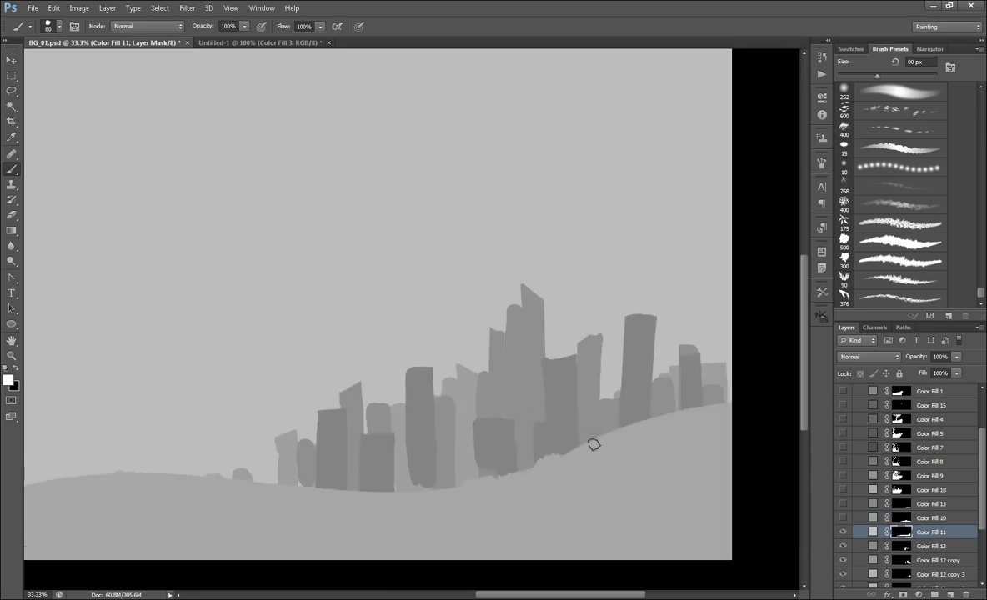
pyautogui.moveTo(594, 444); pyautogui.dragTo(698, 412)
pyautogui.moveTo(323, 489)
pyautogui.mouseDown()
pyautogui.moveTo(260, 487)
pyautogui.moveTo(453, 495)
pyautogui.mouseUp()
pyautogui.moveTo(331, 460); pyautogui.dragTo(353, 460)
pyautogui.moveTo(419, 473); pyautogui.dragTo(252, 460)
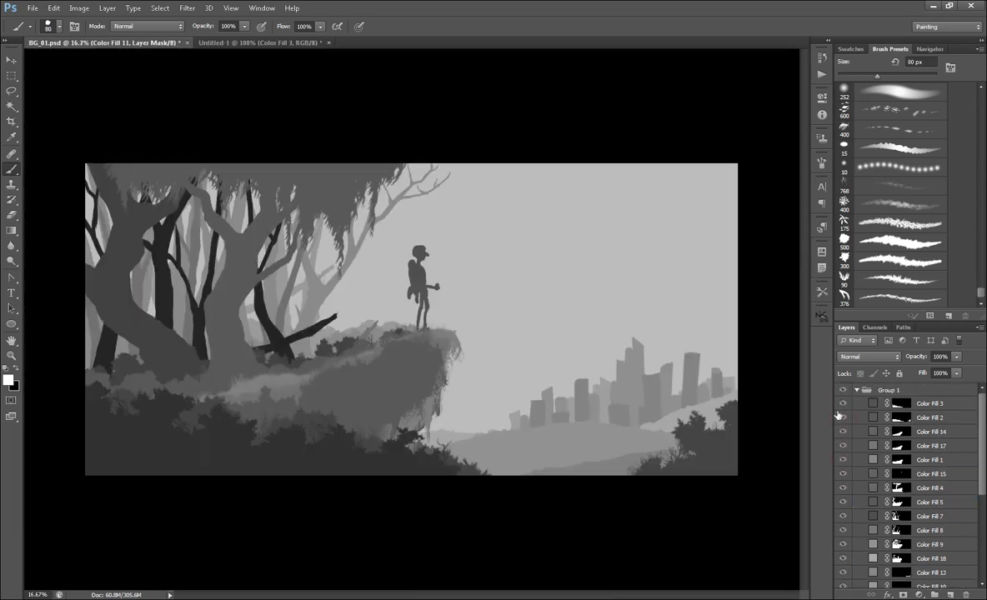
# - Hide the other color fill layers so that only Color Fill 12 with the front city buildings shows, and select it
pyautogui.hotkey('ctrl', '+')
pyautogui.moveTo(760, 515); pyautogui.dragTo(550, 531)
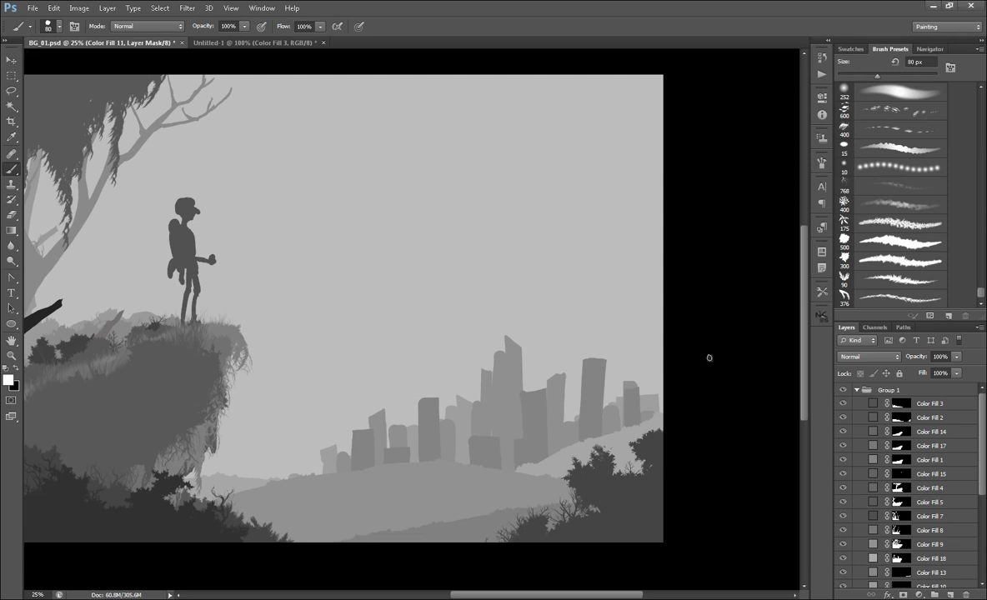
pyautogui.moveTo(843, 404); pyautogui.dragTo(843, 573)
pyautogui.moveTo(981, 457); pyautogui.dragTo(982, 550)
pyautogui.moveTo(843, 426); pyautogui.dragTo(842, 496)
pyautogui.click(842, 454)
pyautogui.click(872, 454)
# - Outline the two leftmost buildings with the Polygonal Lasso past the canvas bottom and fill the selection on the Color Fill 12 mask
pyautogui.hotkey('ctrl', '+')
pyautogui.hotkey('ctrl', '+')
pyautogui.moveTo(622, 528); pyautogui.dragTo(697, 251)
pyautogui.press('l')
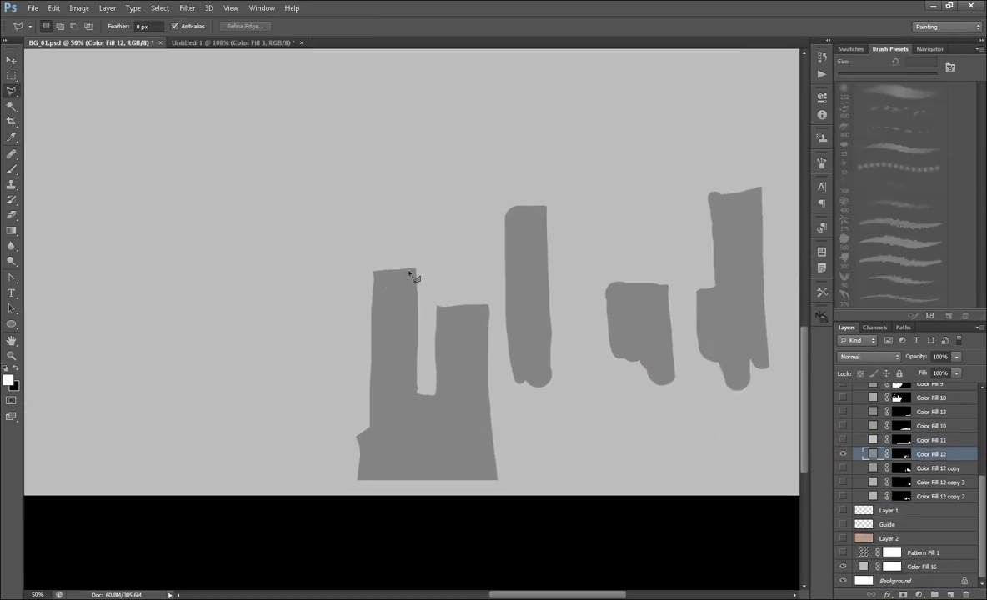
pyautogui.click(368, 503)
pyautogui.click(494, 493)
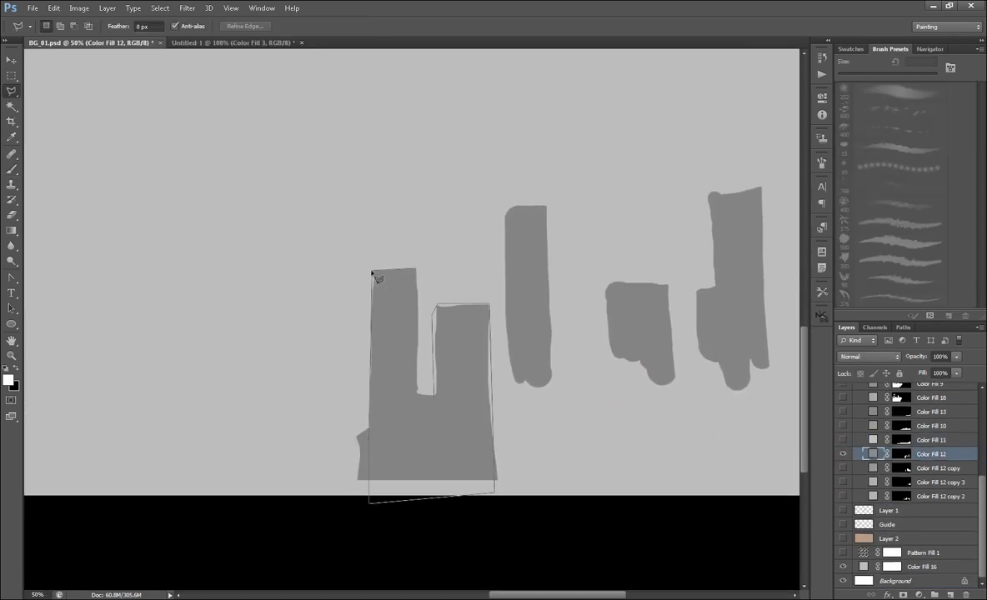
pyautogui.click(372, 272)
pyautogui.press('x')
pyautogui.click(900, 454)
pyautogui.press('Delete')
pyautogui.hotkey('ctrl', 'z')
pyautogui.press('x')
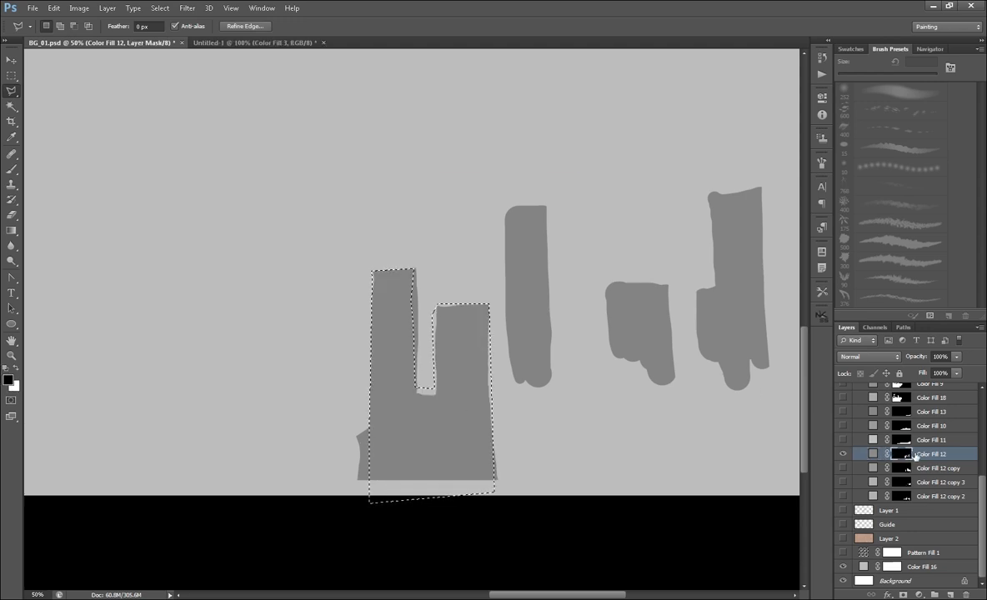
pyautogui.press('Delete')
# - Fill a slanted polygonal extension at the left foot of the leftmost building, reaching the canvas bottom
pyautogui.click(369, 428)
pyautogui.click(343, 443)
pyautogui.click(341, 515)
pyautogui.click(406, 506)
pyautogui.click(371, 430)
pyautogui.press('Delete')
pyautogui.click(496, 470)
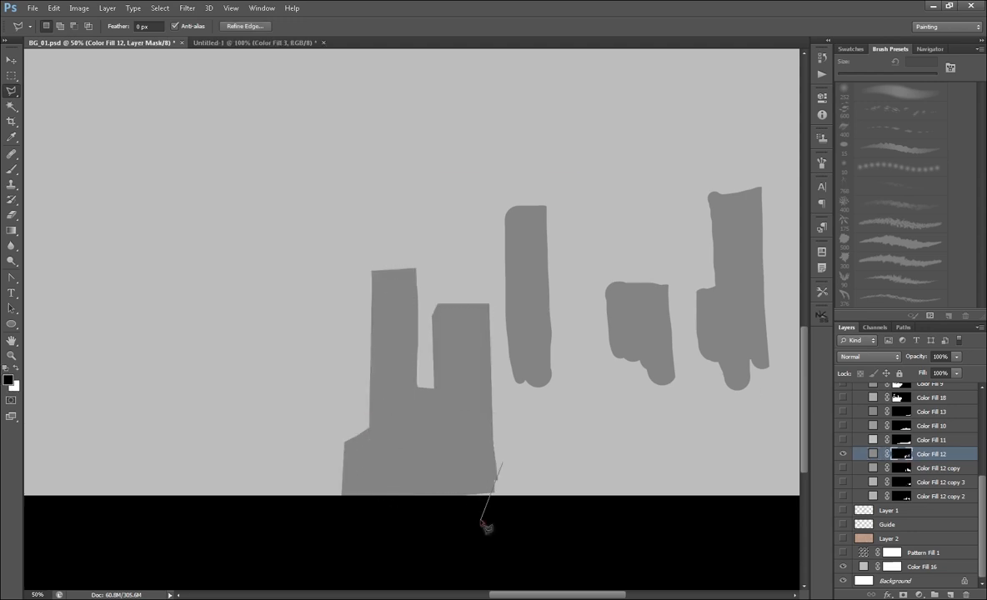
pyautogui.press('Escape')
# - Fill a polygon that extends the third tower from its roof to the canvas bottom and joins it to its left neighbour
pyautogui.click(548, 207)
pyautogui.click(551, 395)
pyautogui.click(560, 523)
pyautogui.click(487, 521)
pyautogui.click(485, 395)
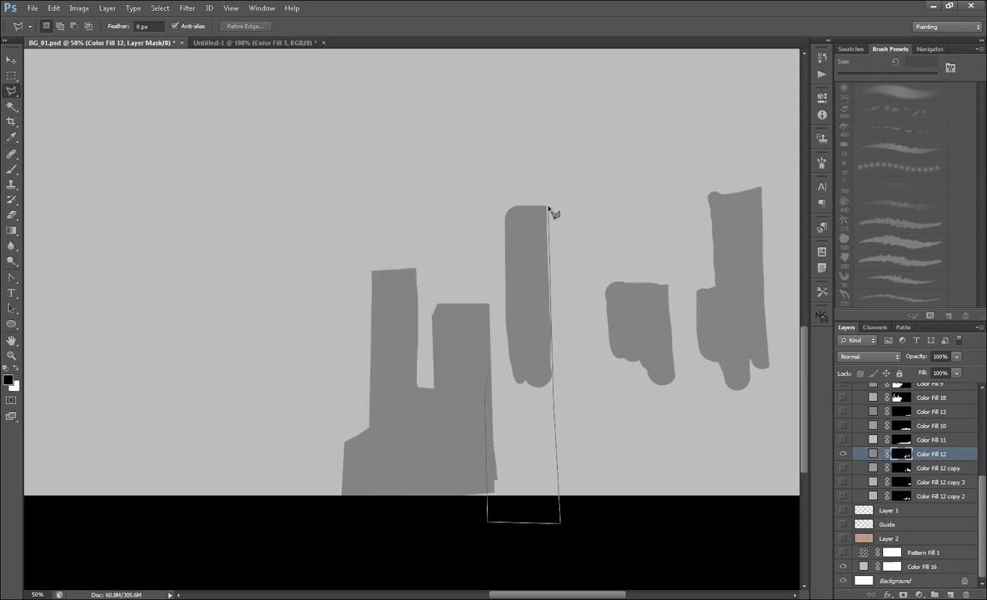
pyautogui.click(548, 207)
pyautogui.press('Delete')
pyautogui.hotkey('ctrl', 'd')
# - Extend the short block building to the canvas bottom with a polygonal fill and fill in its bevelled roof edge
pyautogui.moveTo(717, 530); pyautogui.dragTo(575, 537)
pyautogui.click(479, 290)
pyautogui.click(457, 302)
pyautogui.click(460, 529)
pyautogui.click(479, 290)
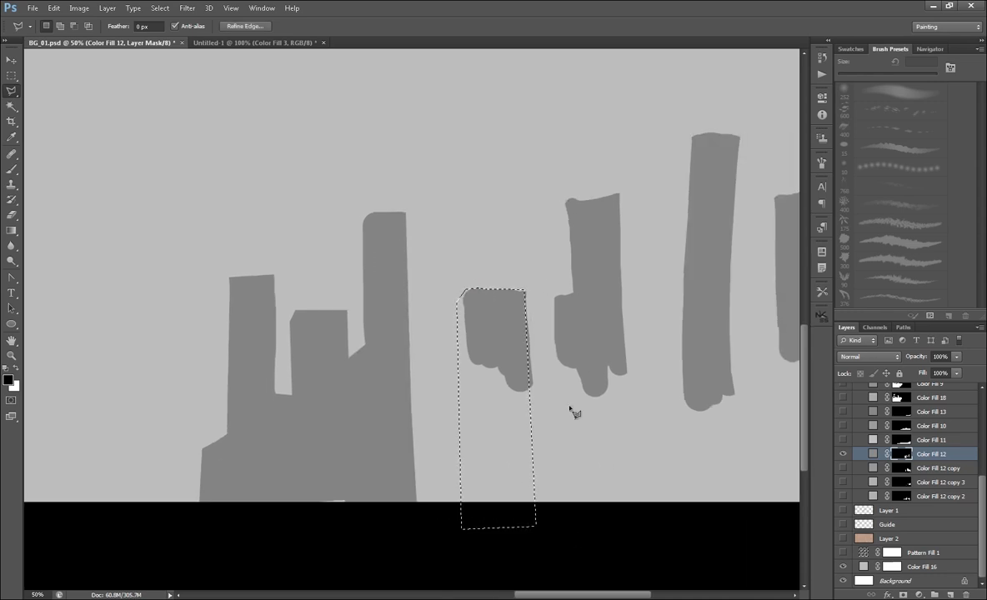
pyautogui.press('Delete')
pyautogui.hotkey('ctrl', 'd')
pyautogui.click(467, 290)
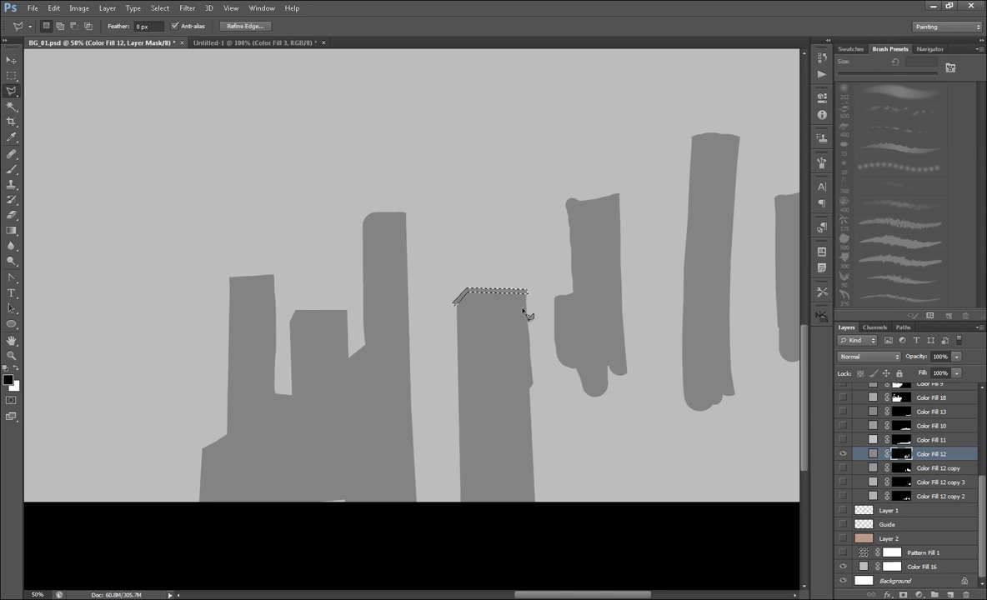
pyautogui.press('Delete')
pyautogui.hotkey('ctrl', 'd')
# - Build out the short block building's left roof corner with the Eraser reduced to 45 px
pyautogui.moveTo(464, 307); pyautogui.dragTo(448, 312)
pyautogui.press('e')
pyautogui.press('[')
pyautogui.press('[')
pyautogui.press('[')
pyautogui.press('[')
pyautogui.press('[')
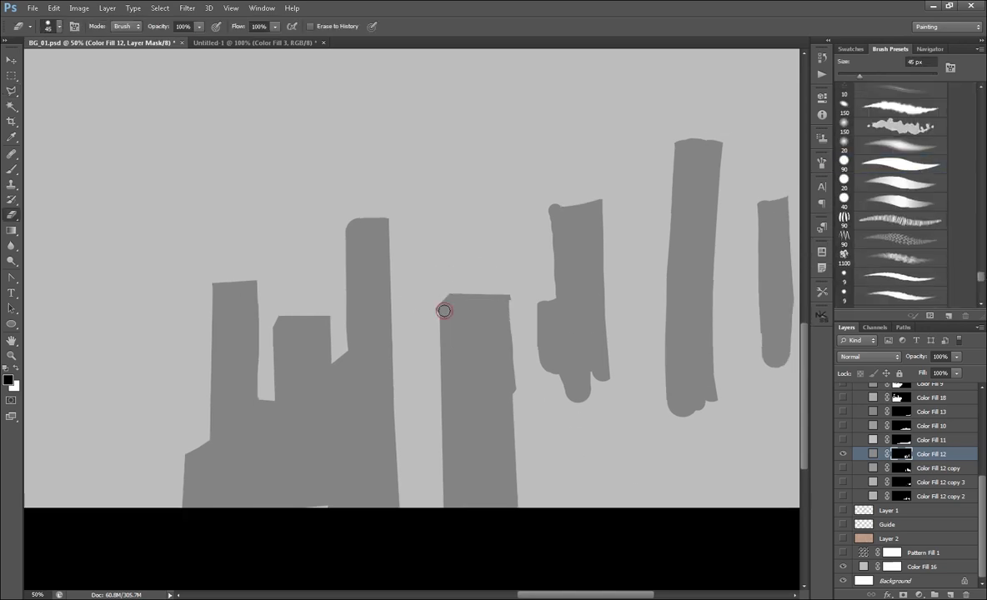
pyautogui.press('l')
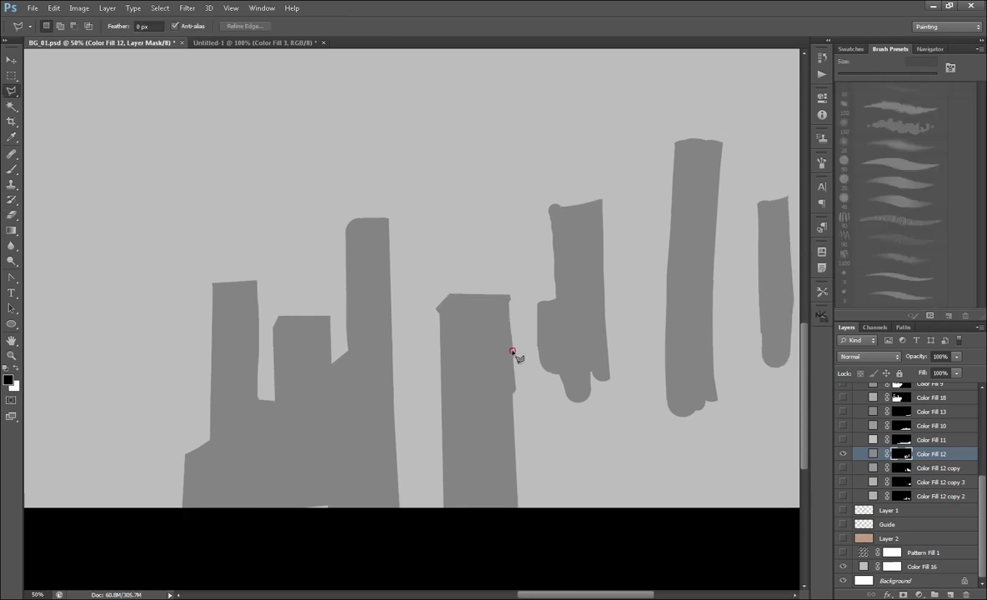
# - Fill a polygon that extends the stepped tower to the canvas bottom and joins its base to the short block building
pyautogui.click(510, 310)
pyautogui.click(520, 439)
pyautogui.click(543, 455)
pyautogui.click(538, 302)
pyautogui.click(568, 286)
pyautogui.click(603, 301)
pyautogui.click(510, 307)
pyautogui.press('Delete')
pyautogui.hotkey('ctrl', 'd')
# - Widen the stepped tower's right side and roof with a polygonal fill, and trim its left roof corner with the Eraser
pyautogui.moveTo(584, 350); pyautogui.dragTo(481, 370)
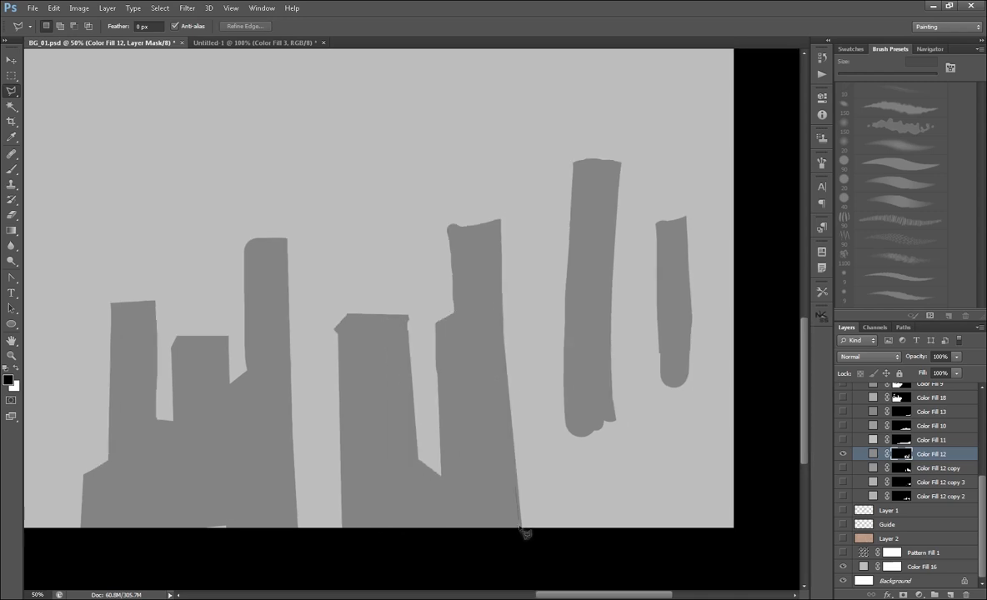
pyautogui.click(520, 525)
pyautogui.click(520, 227)
pyautogui.click(447, 232)
pyautogui.click(520, 525)
pyautogui.hotkey('ctrl', 'd')
pyautogui.press('e')
pyautogui.press('x')
pyautogui.moveTo(445, 225); pyautogui.dragTo(464, 221)
# - Outline the tallest tower with an angular stepped silhouette and a wide base, and fill it on the Color Fill 12 mask
pyautogui.press('l')
pyautogui.moveTo(617, 233); pyautogui.dragTo(479, 213)
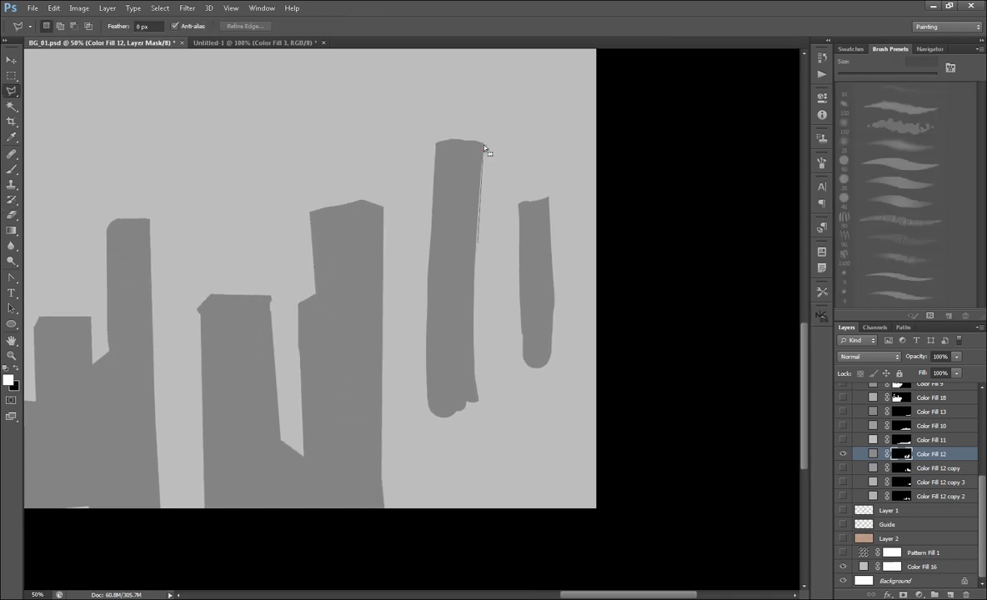
pyautogui.click(484, 148)
pyautogui.click(484, 400)
pyautogui.click(400, 373)
pyautogui.click(401, 181)
pyautogui.click(421, 162)
pyautogui.click(420, 123)
pyautogui.click(440, 106)
pyautogui.click(484, 123)
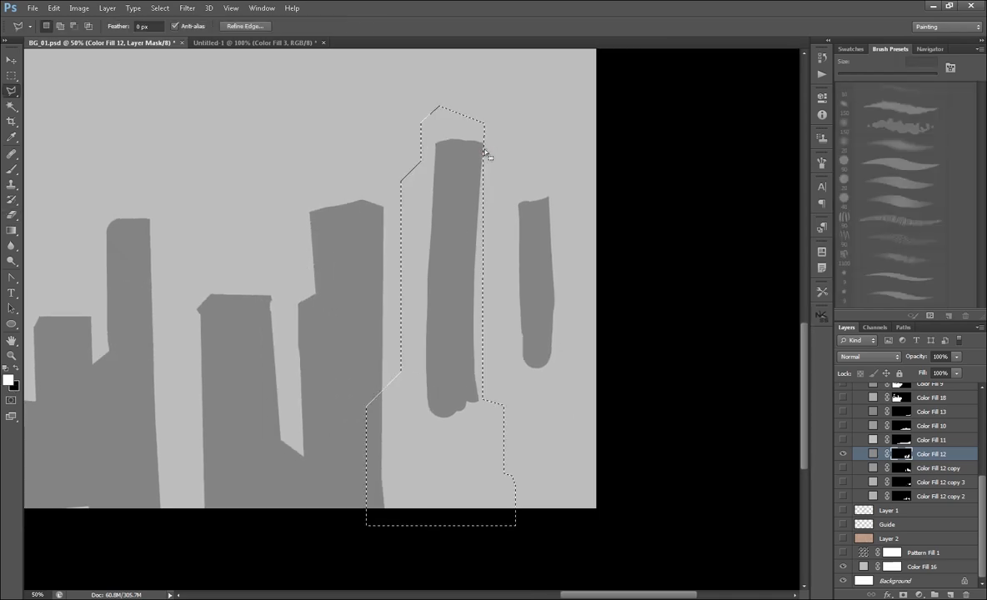
pyautogui.press('x')
pyautogui.press('Delete')
# - Fill a polygonal outline that turns the rightmost tower into a stepped building reaching the canvas bottom
pyautogui.click(568, 529)
pyautogui.click(511, 529)
pyautogui.click(511, 318)
pyautogui.click(519, 302)
pyautogui.click(518, 205)
pyautogui.press('Delete')
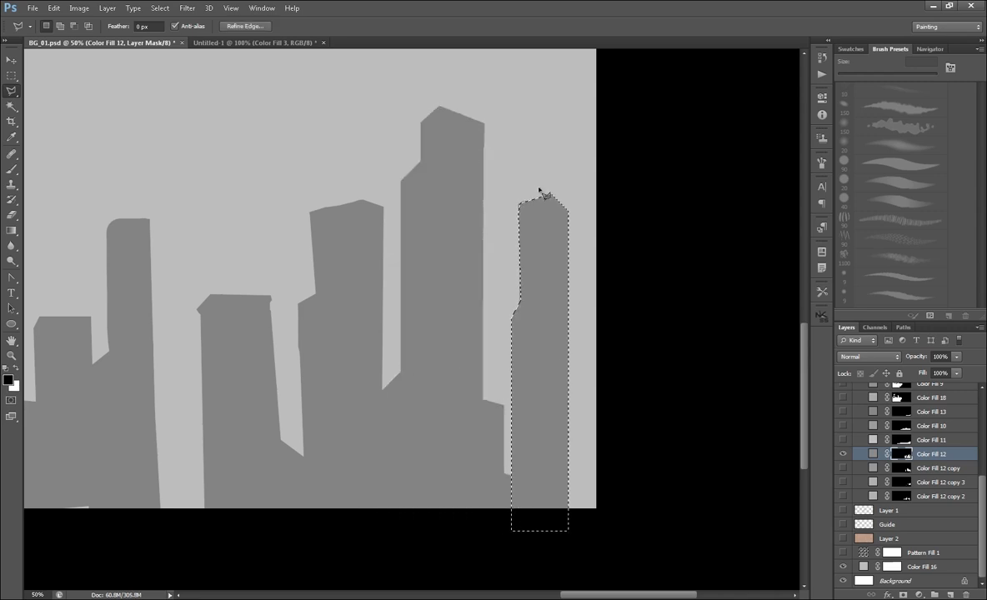
pyautogui.hotkey('ctrl', 'd')
# - Add small rooftop structures and thin antennas to the Color Fill 12 buildings with the Eraser at 20 px and 9 px
pyautogui.press('e')
pyautogui.moveTo(521, 188); pyautogui.dragTo(672, 213)
pyautogui.moveTo(275, 241); pyautogui.dragTo(275, 245)
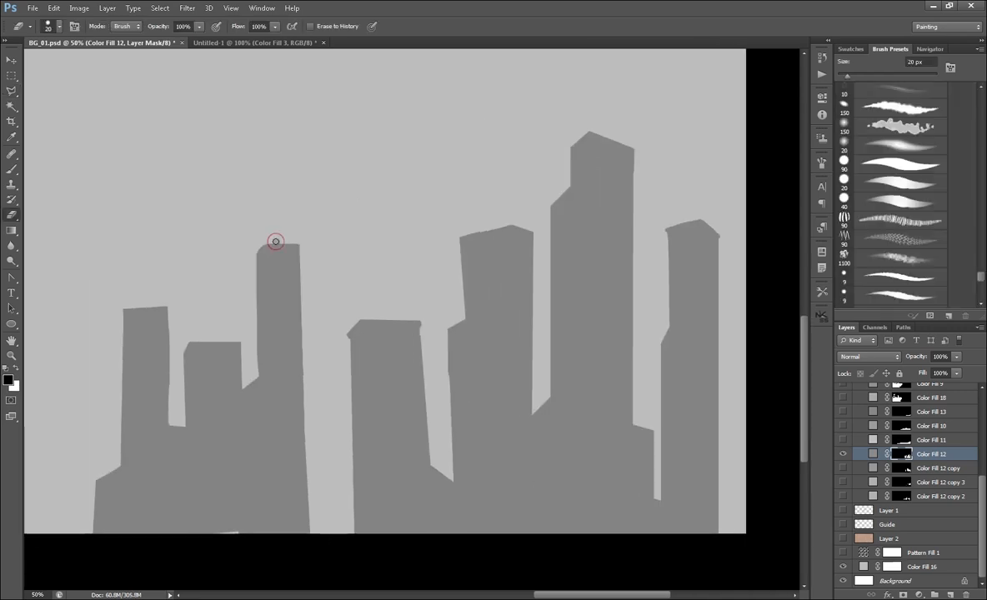
pyautogui.moveTo(485, 228); pyautogui.dragTo(485, 233)
pyautogui.moveTo(497, 222); pyautogui.dragTo(497, 229)
pyautogui.moveTo(609, 138); pyautogui.dragTo(607, 142)
pyautogui.click(580, 142)
pyautogui.click(566, 194)
pyautogui.moveTo(374, 319)
pyautogui.mouseDown()
pyautogui.moveTo(403, 325)
pyautogui.moveTo(379, 306)
pyautogui.mouseUp()
pyautogui.press('[')
pyautogui.press('[')
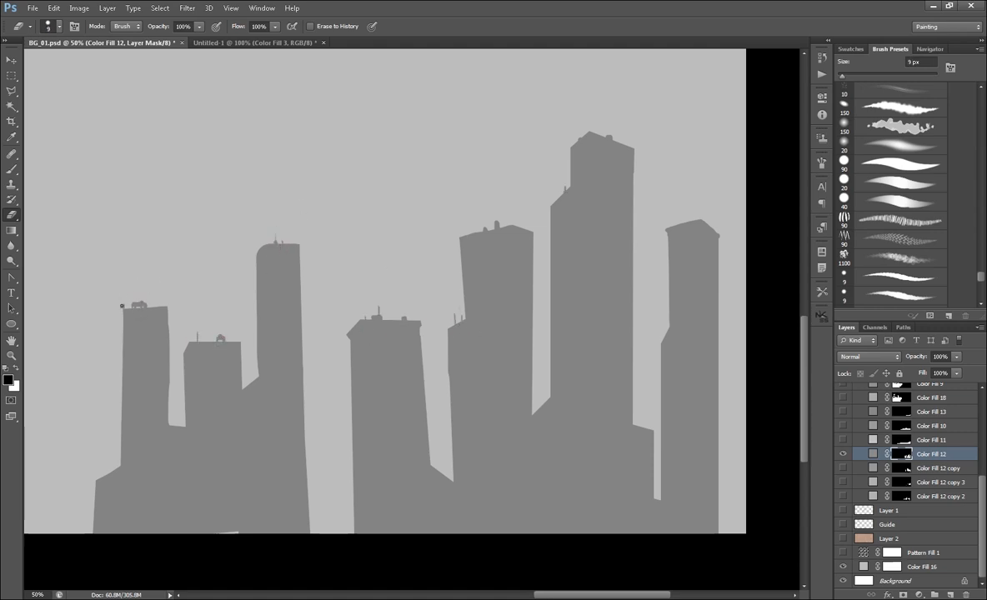
# - Hide Color Fill 12, show Color Fill 12 copy and target its mask with the Polygonal Lasso
pyautogui.press('l')
pyautogui.hotkey('ctrl', 'd')
pyautogui.hotkey('ctrl', '-')
pyautogui.click(843, 454)
pyautogui.click(843, 468)
pyautogui.click(900, 469)
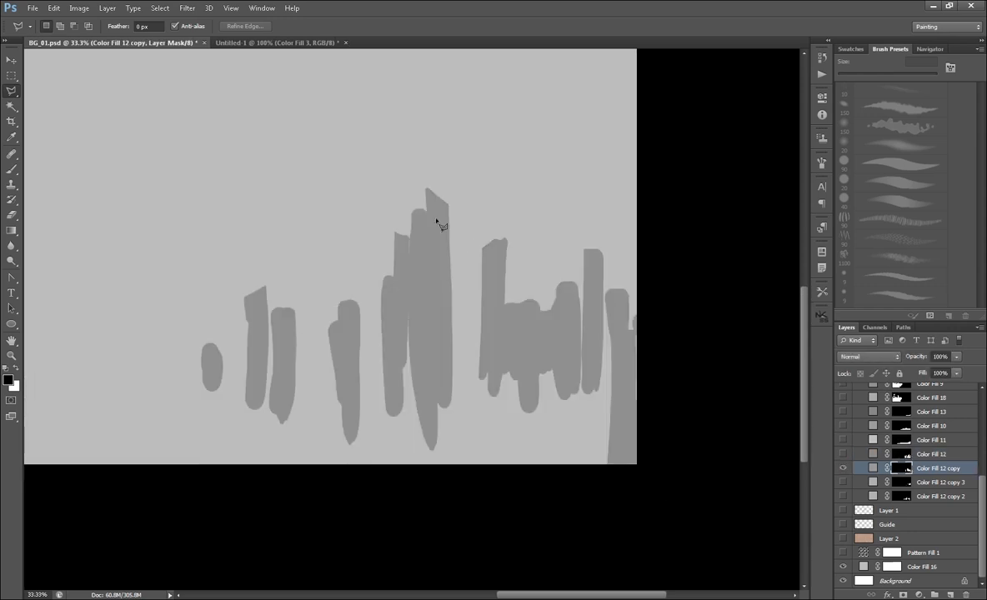
# - Outline the adjoining pair of left buildings down to the canvas bottom and fill them on the Color Fill 12 copy mask
pyautogui.click(294, 308)
pyautogui.click(299, 315)
pyautogui.click(299, 478)
pyautogui.click(241, 479)
pyautogui.click(243, 301)
pyautogui.press('Delete')
pyautogui.hotkey('ctrl', 'd')
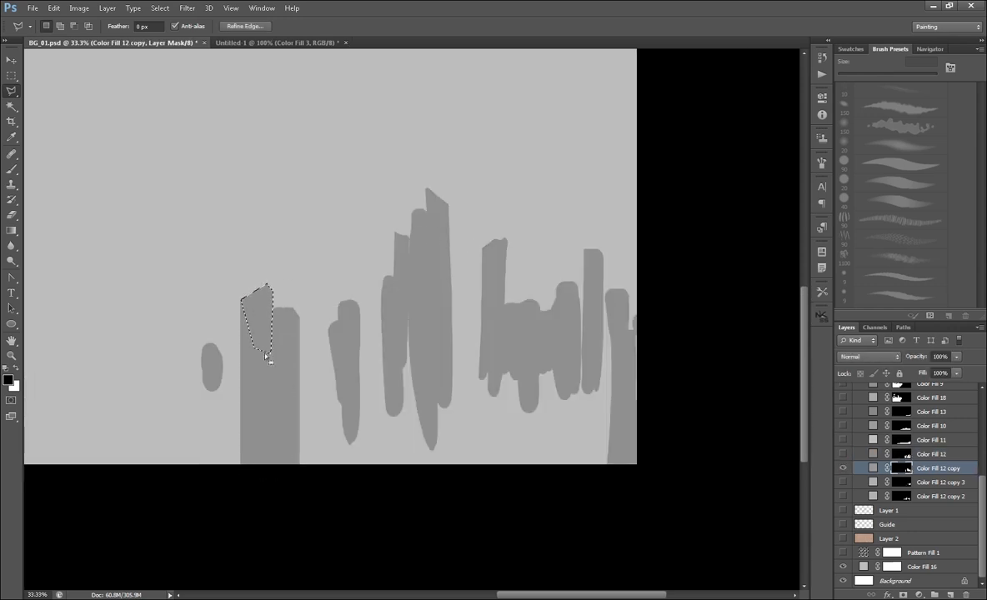
# - Fill a straight-edged peaked roof on the taller building of the pair and widen the shorter one's lower right side
pyautogui.click(266, 285)
pyautogui.click(274, 325)
pyautogui.press('Delete')
pyautogui.hotkey('ctrl', 'd')
pyautogui.click(273, 307)
pyautogui.click(300, 399)
pyautogui.click(305, 480)
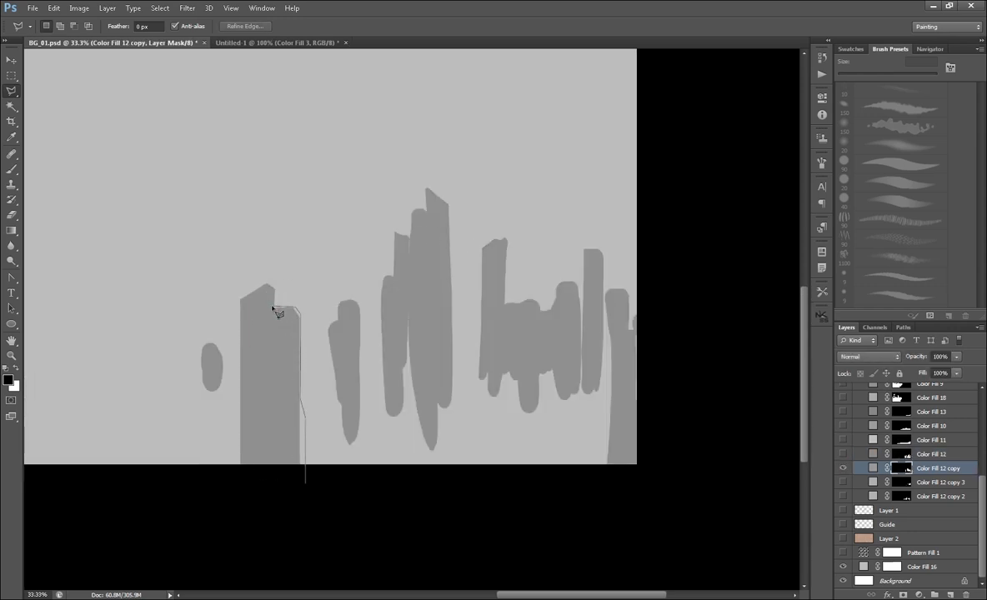
pyautogui.press('Delete')
# - Fill a polygon that turns the small leftmost oval into a straight-sided building reaching the canvas bottom
pyautogui.click(198, 345)
pyautogui.click(224, 503)
pyautogui.press('Delete')
pyautogui.hotkey('ctrl', 'd')
# - Extend the narrow two-tiered building left of the central cluster down to the canvas bottom with a straight-sided fill
pyautogui.moveTo(357, 374); pyautogui.dragTo(353, 386)
pyautogui.click(325, 338)
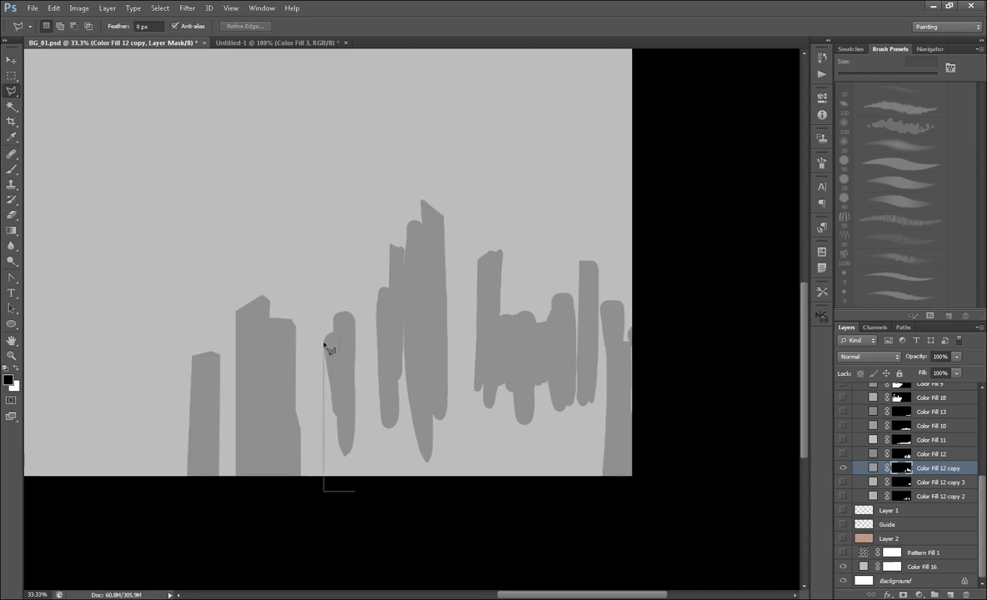
pyautogui.click(357, 489)
pyautogui.press('Delete')
pyautogui.hotkey('ctrl', 'd')
# - Outline the tall central cluster with stepped, slanted roofs and fill it down to the canvas bottom
pyautogui.click(375, 292)
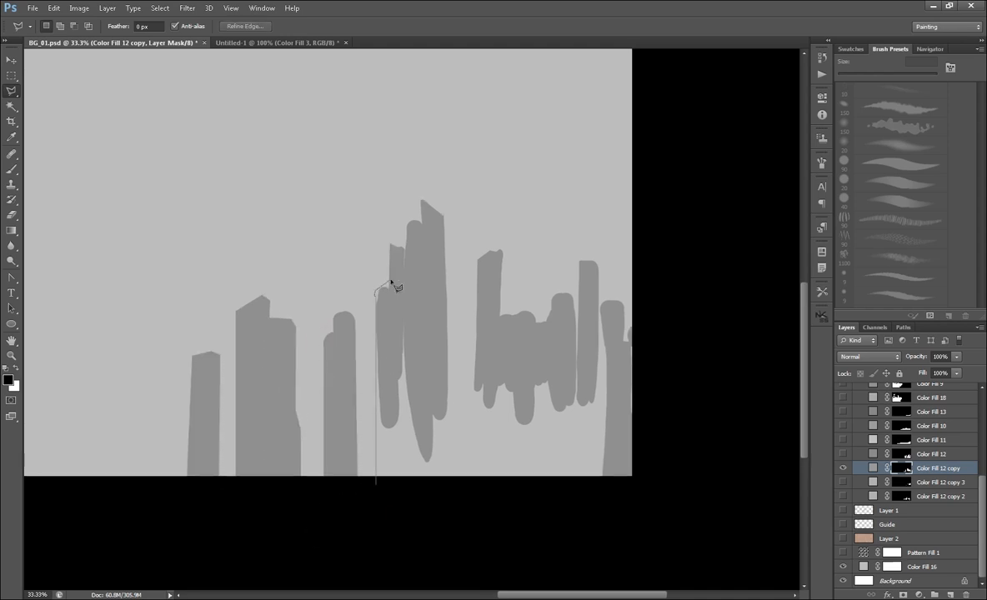
pyautogui.click(376, 492)
pyautogui.click(445, 491)
pyautogui.click(419, 197)
pyautogui.doubleClick(407, 274)
pyautogui.press('Delete')
pyautogui.hotkey('ctrl', 'd')
# - Touch up the central cluster's stepped roofline and its lower outer side using a 25 px Eraser
pyautogui.press('e')
pyautogui.press(']')
pyautogui.press(']')
pyautogui.press(']')
pyautogui.press(']')
pyautogui.moveTo(389, 254)
pyautogui.mouseDown()
pyautogui.moveTo(404, 244)
pyautogui.moveTo(405, 271)
pyautogui.mouseUp()
pyautogui.press('x')
pyautogui.press('x')
pyautogui.press('x')
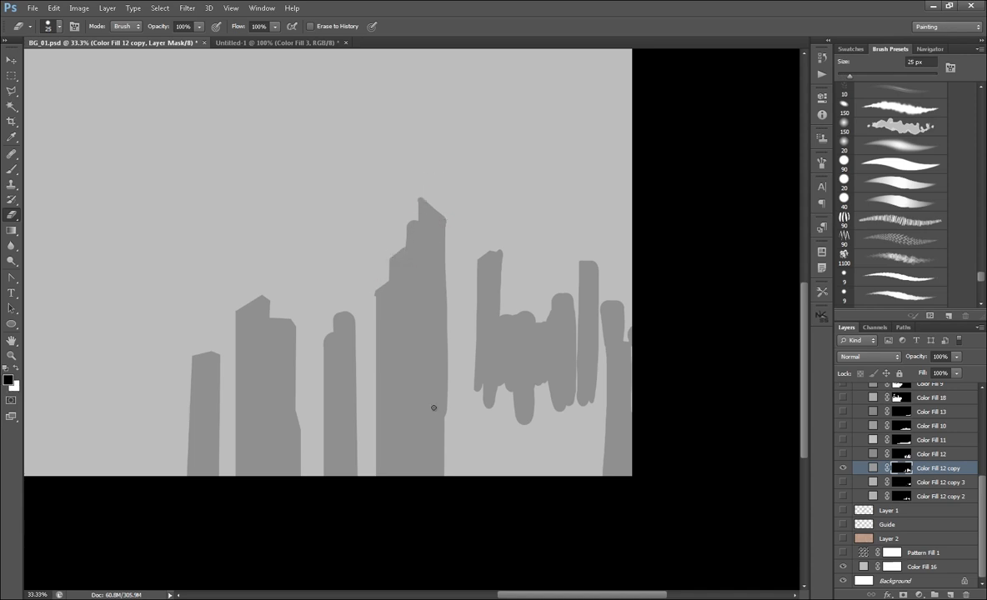
pyautogui.moveTo(445, 410); pyautogui.dragTo(446, 477)
# - Outline the slanted-roof tower and the low blocks beside it, and fill the group down to the canvas bottom
pyautogui.press('l')
pyautogui.click(487, 256)
pyautogui.click(472, 264)
pyautogui.click(472, 482)
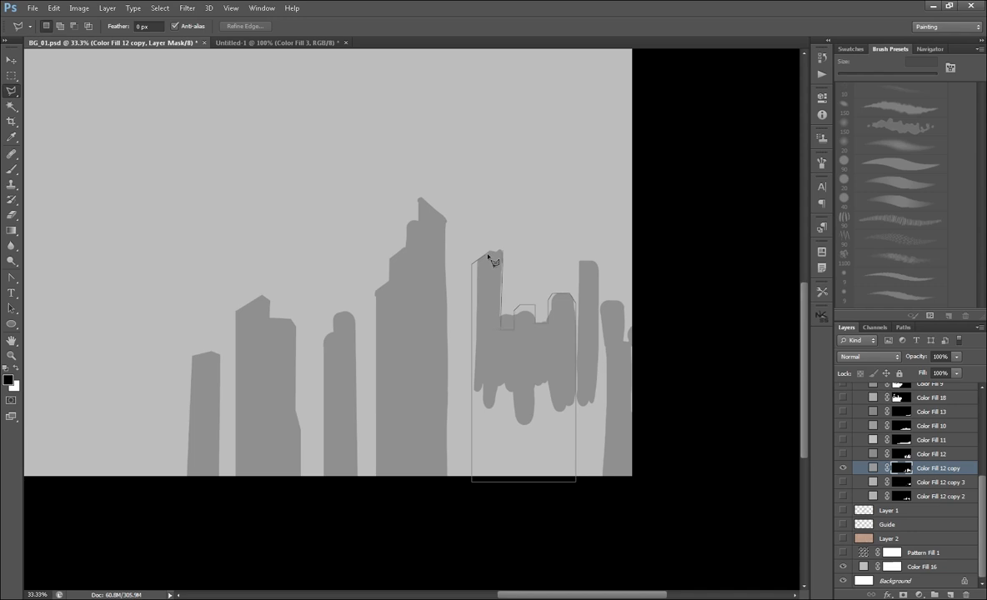
pyautogui.click(489, 256)
pyautogui.hotkey('ctrl', 'BackSpace')
pyautogui.hotkey('ctrl', 'd')
# - Cut two narrow vertical gaps into the newly filled group to separate its buildings
pyautogui.press('e')
pyautogui.press('x')
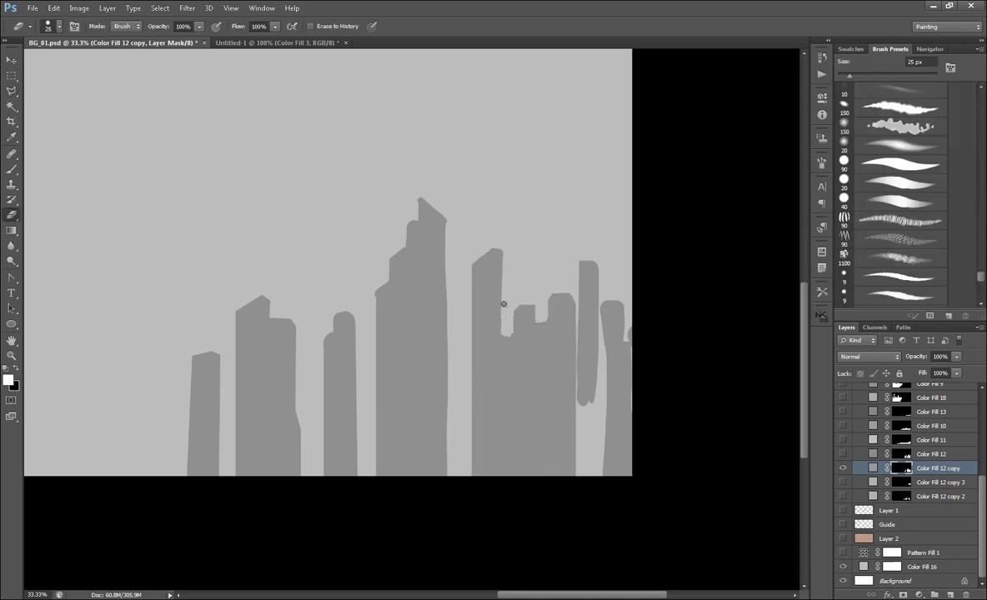
pyautogui.press('l')
pyautogui.click(503, 310)
pyautogui.hotkey('ctrl', 'BackSpace')
pyautogui.hotkey('ctrl', 'd')
pyautogui.hotkey('ctrl', 'BackSpace')
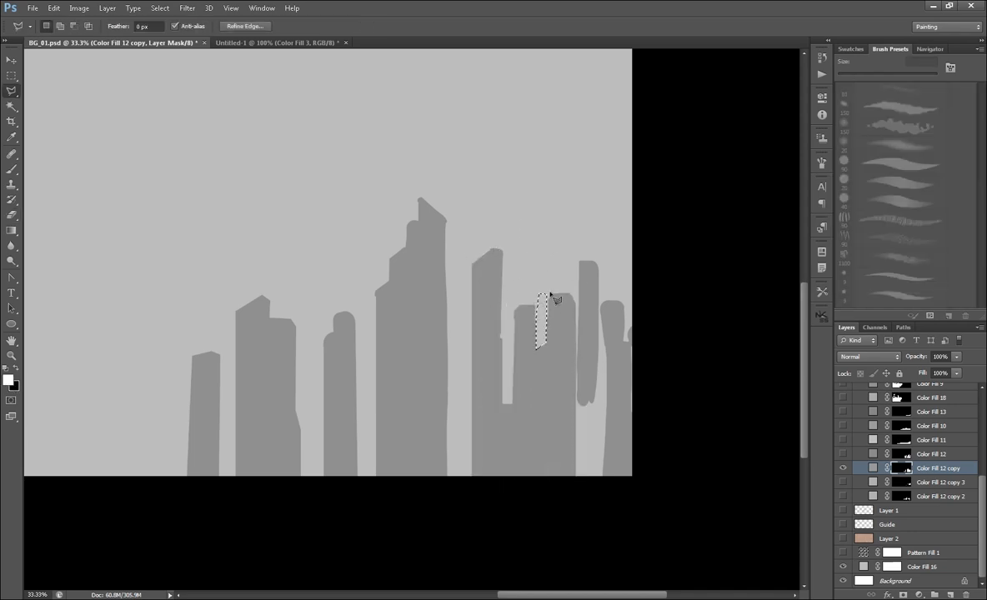
pyautogui.hotkey('ctrl', 'd')
# - Touch up the edges of the gap beside the slanted-roof tower with the Eraser
pyautogui.press('e')
pyautogui.press('x')
pyautogui.moveTo(499, 338); pyautogui.dragTo(513, 396)
pyautogui.moveTo(598, 418); pyautogui.dragTo(544, 434)
pyautogui.press('l')
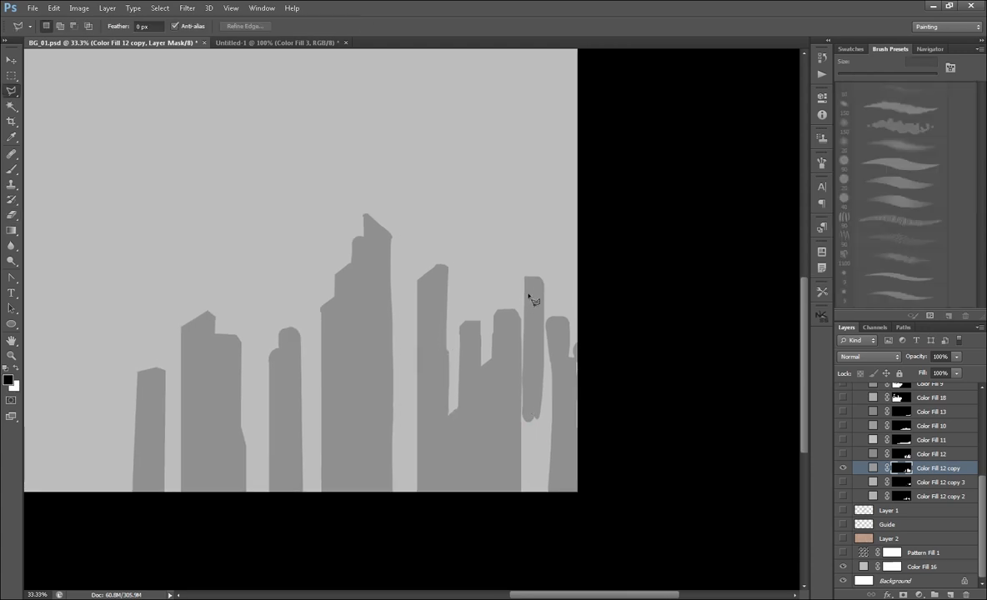
pyautogui.click(522, 311)
pyautogui.click(518, 497)
pyautogui.click(555, 490)
pyautogui.press('Escape')
# - Remove the upper part of the block beside the thin tower with a flat-bottomed polygon cut
pyautogui.click(523, 358)
pyautogui.click(492, 359)
pyautogui.click(496, 260)
pyautogui.doubleClick(524, 260)
pyautogui.press('x')
pyautogui.hotkey('ctrl', 'BackSpace')
pyautogui.hotkey('ctrl', 'd')
# - Widen the thin tower near the canvas's right edge and join it with its neighbour down to the canvas bottom
pyautogui.click(526, 277)
pyautogui.click(516, 286)
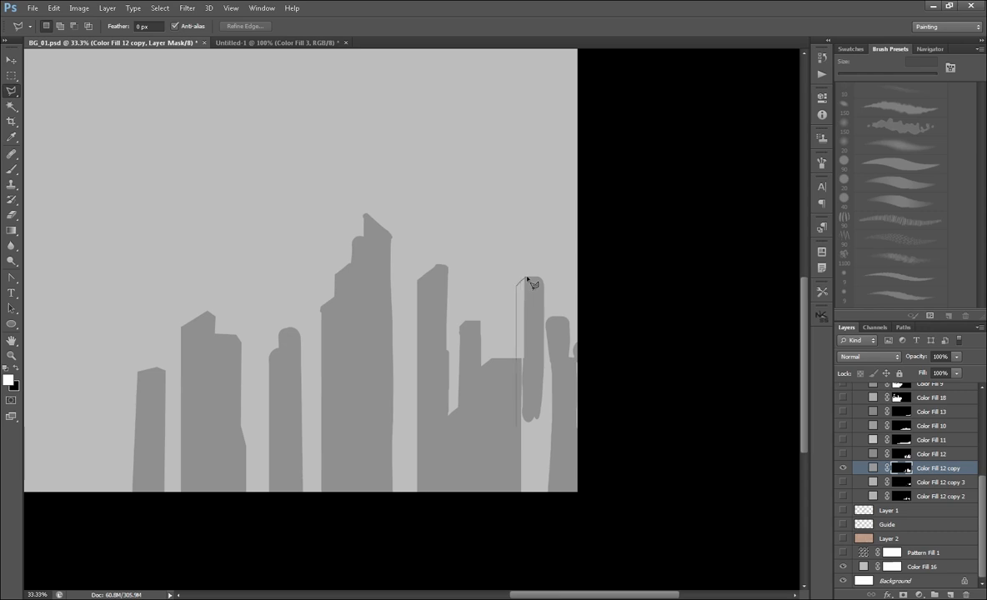
pyautogui.click(527, 279)
pyautogui.press('x')
pyautogui.hotkey('ctrl', 'BackSpace')
pyautogui.hotkey('ctrl', 'd')
# - Clear the leftover building shapes along the canvas's right edge with a straight vertical cut
pyautogui.click(568, 310)
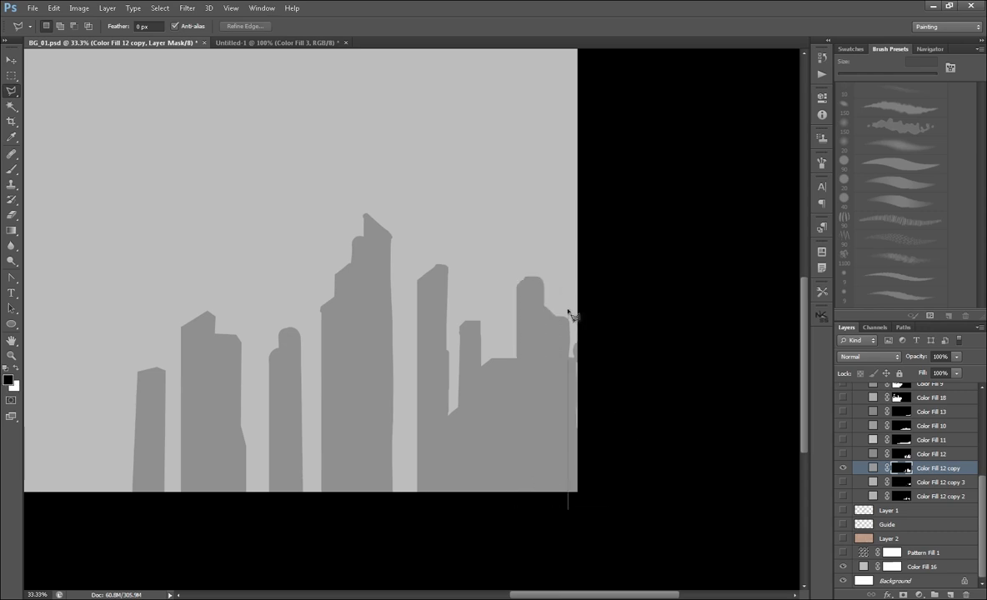
pyautogui.doubleClick(570, 279)
pyautogui.press('x')
pyautogui.hotkey('ctrl', 'BackSpace')
pyautogui.hotkey('ctrl', 'd')
# - Straighten the right side of the tall central building with a polygon fill reaching the canvas bottom
pyautogui.click(392, 237)
pyautogui.click(394, 400)
pyautogui.click(403, 409)
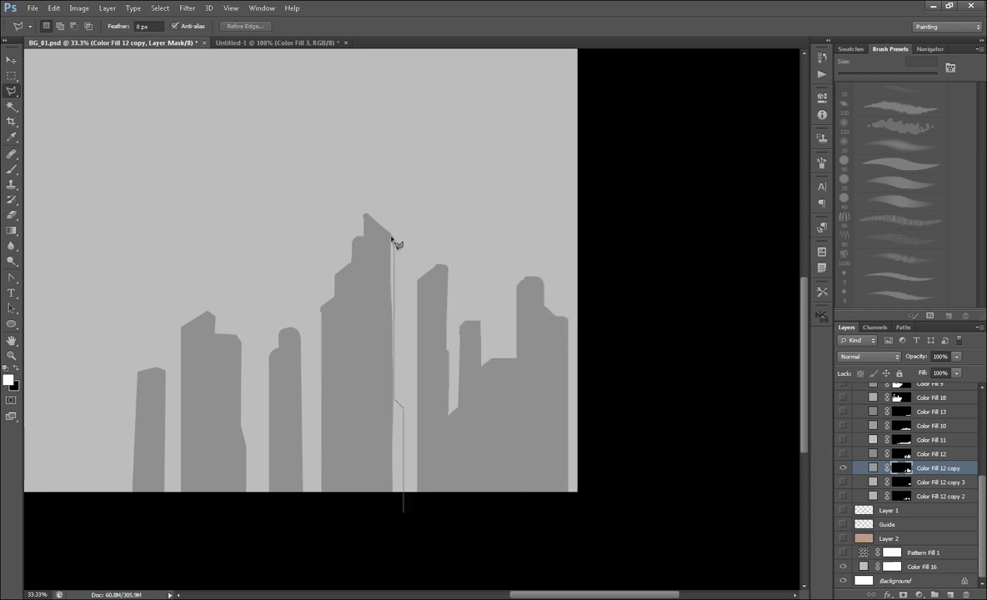
pyautogui.click(403, 510)
pyautogui.click(354, 510)
pyautogui.doubleClick(367, 271)
pyautogui.hotkey('ctrl', 'BackSpace')
pyautogui.press('x')
pyautogui.hotkey('ctrl', 'BackSpace')
pyautogui.hotkey('ctrl', 'd')
# - Show Color Fill 12 and nudge its buildings slightly to the right
pyautogui.click(841, 454)
pyautogui.click(905, 455)
pyautogui.press('v')
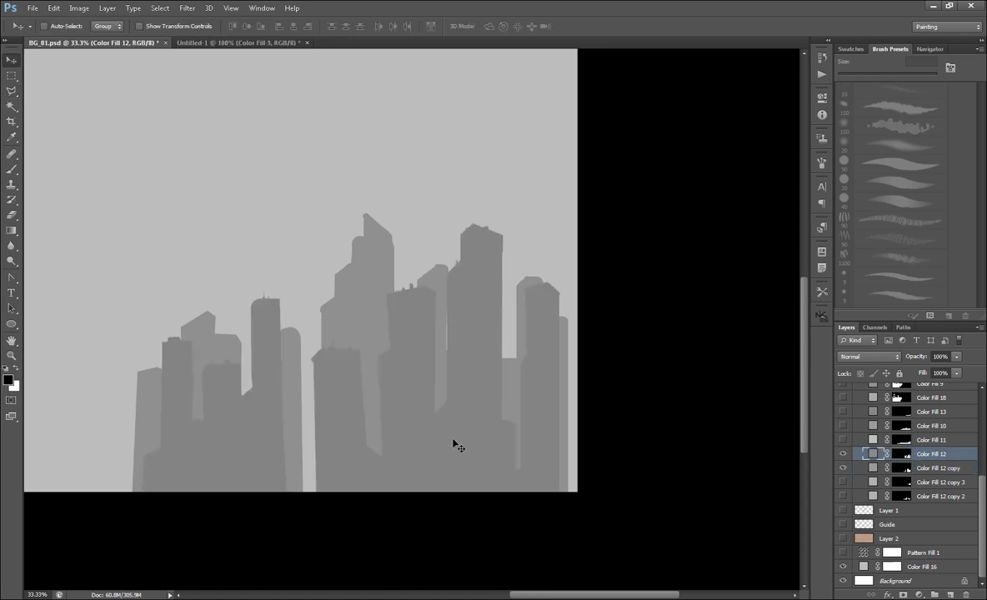
pyautogui.moveTo(423, 440)
pyautogui.mouseDown()
pyautogui.moveTo(437, 441)
pyautogui.moveTo(429, 440)
pyautogui.moveTo(432, 366)
pyautogui.moveTo(437, 442)
pyautogui.mouseUp()
# - Show only Color Fill 12 copy 3 of the city layers, reposition its building shapes and ready its mask for Polygonal Lasso work
pyautogui.click(843, 483)
pyautogui.click(908, 485)
pyautogui.moveTo(843, 441); pyautogui.dragTo(842, 411)
pyautogui.moveTo(491, 410)
pyautogui.mouseDown()
pyautogui.moveTo(299, 417)
pyautogui.moveTo(515, 431)
pyautogui.mouseUp()
pyautogui.moveTo(538, 445)
pyautogui.mouseDown()
pyautogui.moveTo(490, 463)
pyautogui.moveTo(527, 442)
pyautogui.mouseUp()
pyautogui.click(12, 91)
pyautogui.moveTo(842, 411); pyautogui.dragTo(842, 468)
# - Outline the wide flat-topped middle building with a stepped left side and fill it down to the canvas bottom
pyautogui.click(507, 394)
pyautogui.click(498, 403)
pyautogui.click(498, 529)
pyautogui.click(577, 529)
pyautogui.click(583, 524)
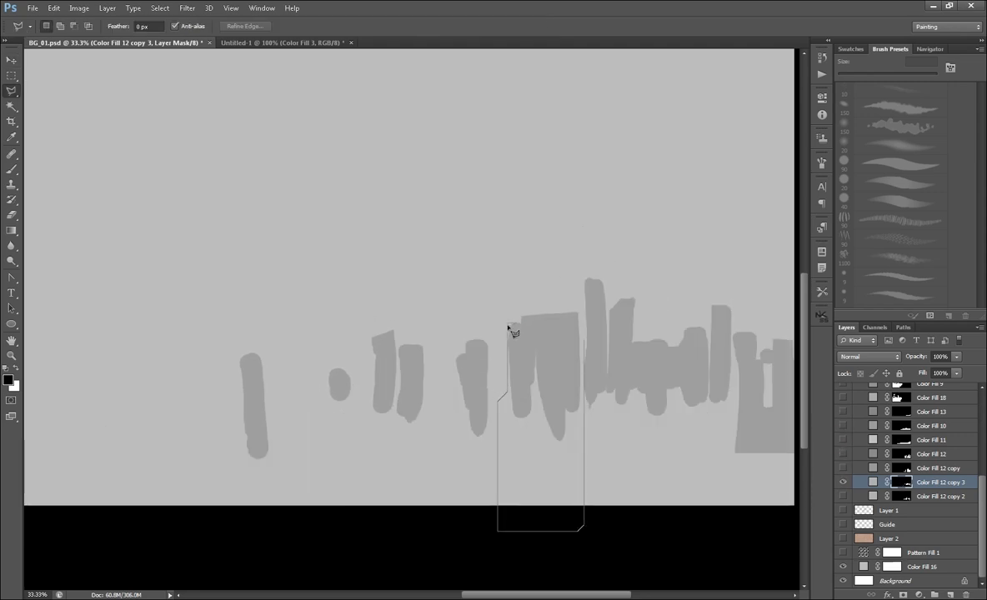
pyautogui.doubleClick(581, 337)
pyautogui.hotkey('ctrl', 'BackSpace')
pyautogui.hotkey('ctrl', 'd')
# - Outline the skyline right of the wide building with varied tower heights and fill it on the mask
pyautogui.click(581, 374)
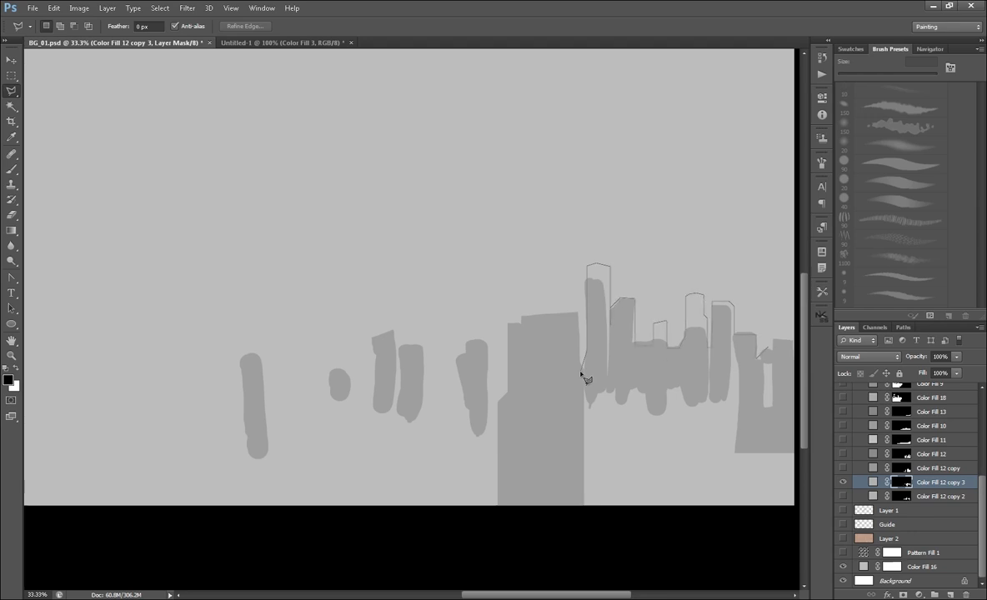
pyautogui.click(583, 374)
pyautogui.hotkey('ctrl', 'BackSpace')
pyautogui.hotkey('ctrl', 'd')
# - Cut a narrow vertical gap separating the last building at the canvas's right edge
pyautogui.press('x')
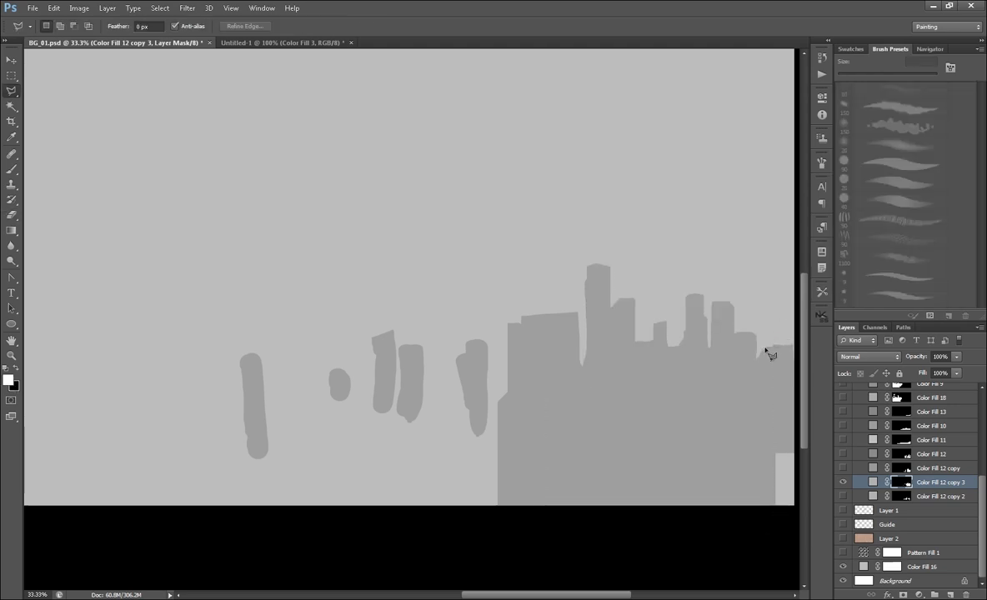
pyautogui.click(756, 333)
pyautogui.hotkey('ctrl', 'BackSpace')
pyautogui.hotkey('ctrl', 'd')
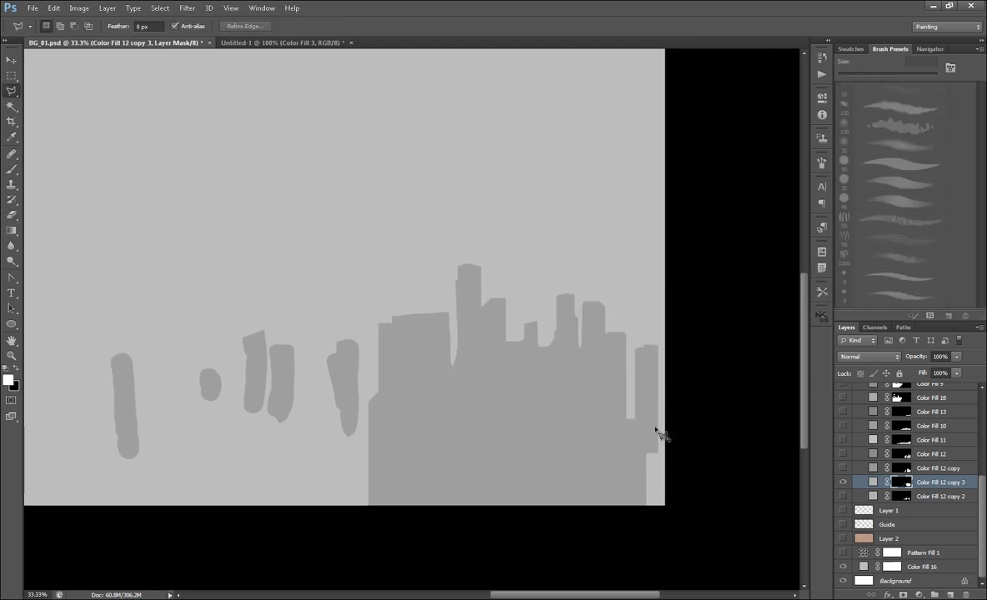
# - Fill the empty lower right corner beneath the last building on the mask
pyautogui.click(657, 430)
pyautogui.press('x')
pyautogui.hotkey('ctrl', 'BackSpace')
pyautogui.hotkey('ctrl', 'd')
# - Outline the scattered left shapes as one connected row of buildings and fill it down to the canvas bottom
pyautogui.moveTo(689, 418); pyautogui.dragTo(793, 459)
pyautogui.click(463, 469)
pyautogui.click(481, 477)
pyautogui.click(481, 558)
pyautogui.click(208, 558)
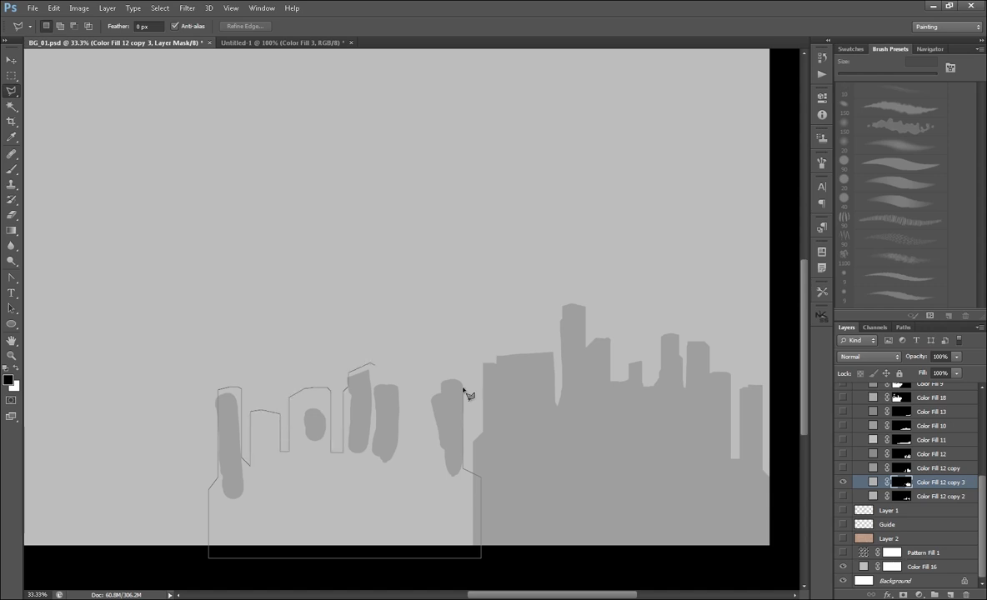
pyautogui.click(463, 389)
pyautogui.hotkey('ctrl', 'BackSpace')
pyautogui.hotkey('ctrl', 'd')
# - Cut two narrow vertical gaps on both sides of the small tower right of the tallest building
pyautogui.hotkey('ctrl', '-')
pyautogui.hotkey('ctrl', '+')
pyautogui.click(628, 487)
pyautogui.click(614, 487)
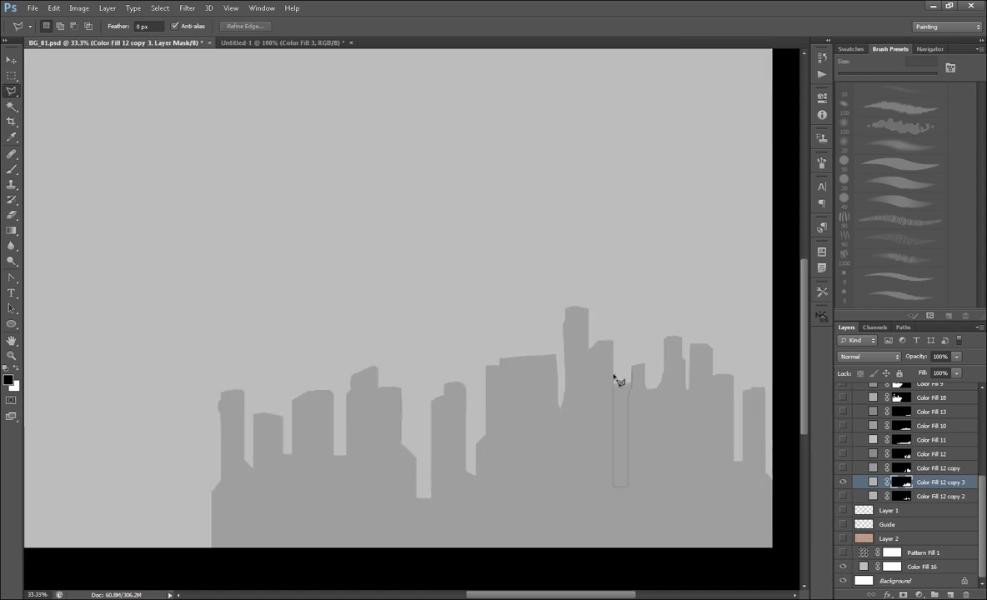
pyautogui.click(632, 367)
pyautogui.press('x')
pyautogui.hotkey('ctrl', 'BackSpace')
pyautogui.click(652, 379)
pyautogui.click(661, 479)
pyautogui.click(650, 382)
pyautogui.hotkey('ctrl', 'BackSpace')
pyautogui.hotkey('ctrl', 'd')
# - Show Color Fill 12 copy, 12 and 11, then raise the Color Fill 12 buildings on their mask and reduce their height
pyautogui.hotkey('ctrl', '-')
pyautogui.moveTo(843, 468); pyautogui.dragTo(842, 440)
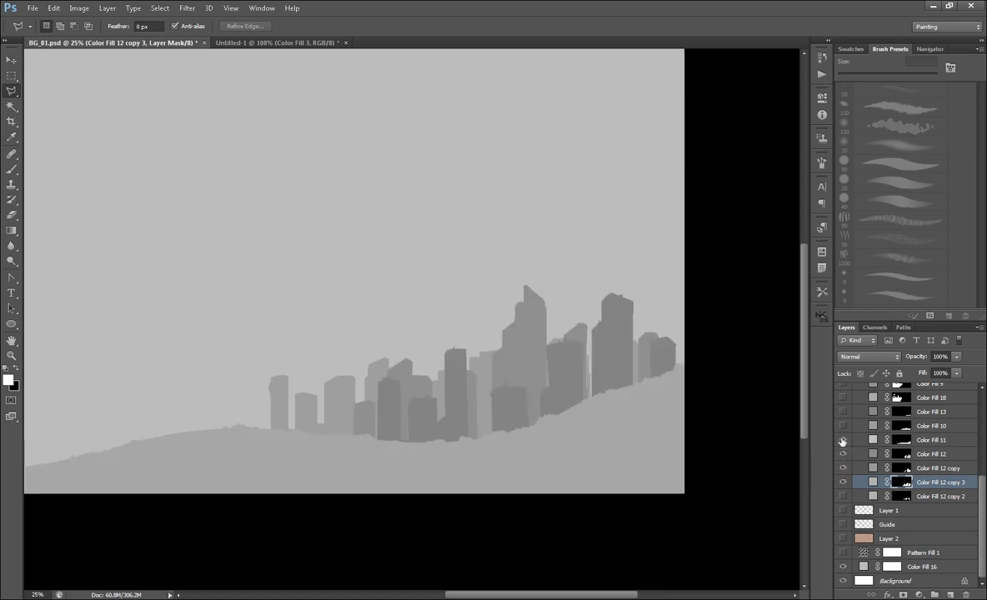
pyautogui.click(903, 456)
pyautogui.press('v')
pyautogui.moveTo(559, 436); pyautogui.dragTo(559, 392)
pyautogui.hotkey('ctrl', 't')
pyautogui.moveTo(520, 249); pyautogui.dragTo(520, 279)
pyautogui.press('Return')
pyautogui.moveTo(585, 377); pyautogui.dragTo(584, 344)
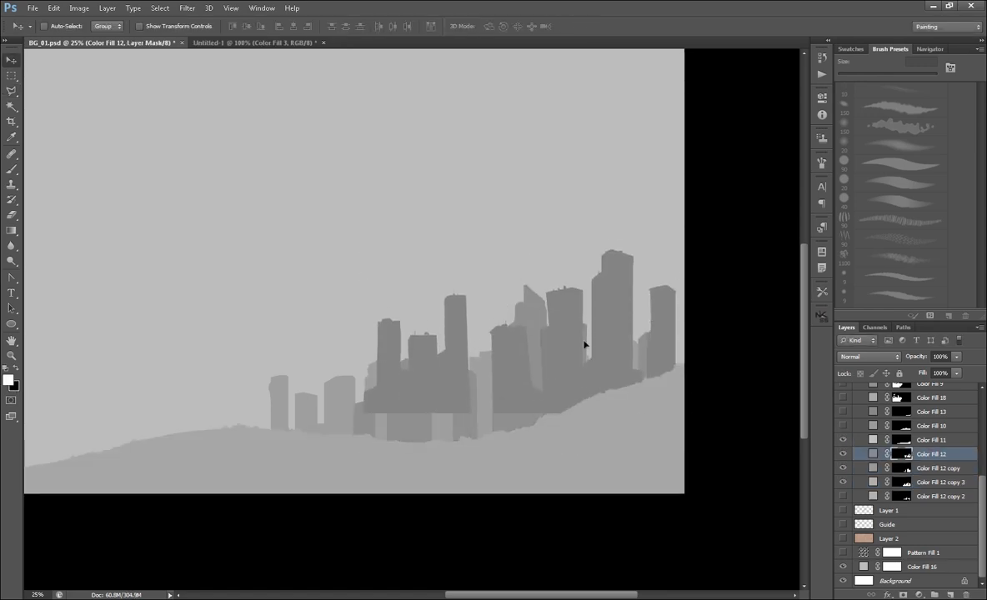
# - Hide Color Fill 11 and fill a polygon below the raised Color Fill 12 buildings to extend their bases downward
pyautogui.click(843, 440)
pyautogui.moveTo(842, 469)
pyautogui.mouseDown()
pyautogui.moveTo(843, 483)
pyautogui.moveTo(843, 468)
pyautogui.mouseUp()
pyautogui.press('l')
pyautogui.click(493, 460)
pyautogui.click(343, 518)
pyautogui.click(718, 518)
pyautogui.click(717, 439)
pyautogui.click(494, 344)
pyautogui.press('x')
pyautogui.hotkey('ctrl', 'BackSpace')
pyautogui.hotkey('ctrl', 'd')
# - Hide Color Fill 12 copy 3, show Color Fill 12 copy 2 and target its mask
pyautogui.click(842, 482)
pyautogui.click(842, 496)
pyautogui.click(903, 495)
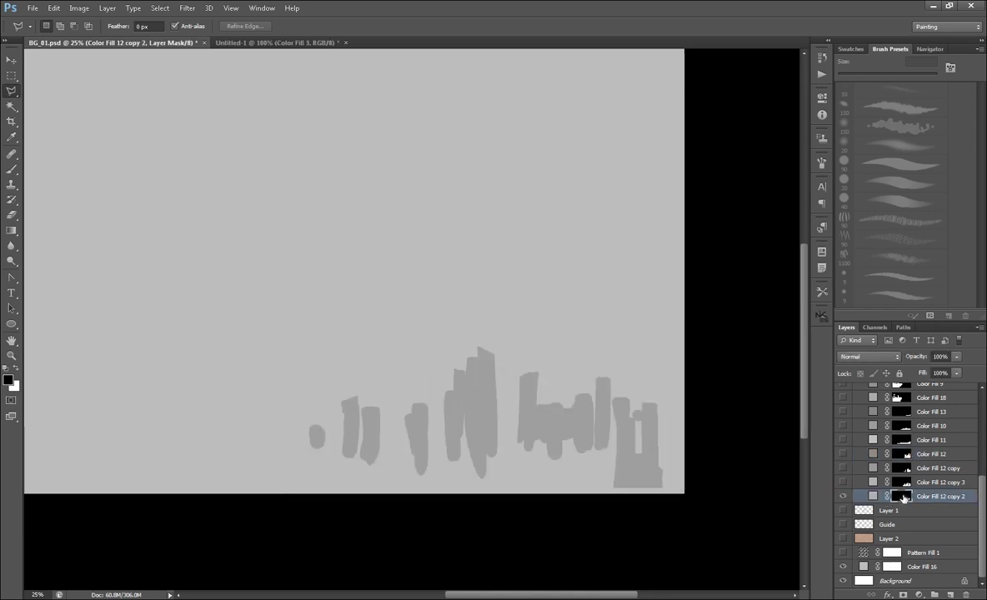
# - Trace a connected angular city skyline with a shared base around the rough strokes and fill it on Color Fill 12 copy 2's mask
pyautogui.click(495, 355)
pyautogui.click(496, 431)
pyautogui.click(514, 441)
pyautogui.click(530, 368)
pyautogui.click(538, 404)
pyautogui.click(550, 388)
pyautogui.click(565, 384)
pyautogui.click(576, 392)
pyautogui.click(594, 373)
pyautogui.click(611, 374)
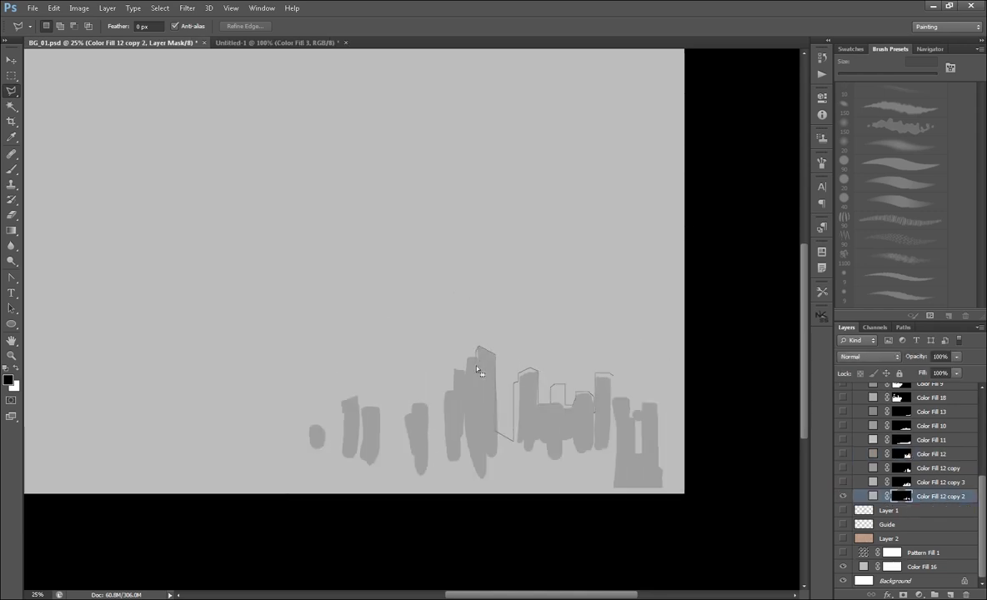
pyautogui.click(611, 398)
pyautogui.click(629, 399)
pyautogui.click(662, 512)
pyautogui.click(307, 512)
pyautogui.click(326, 422)
pyautogui.click(327, 457)
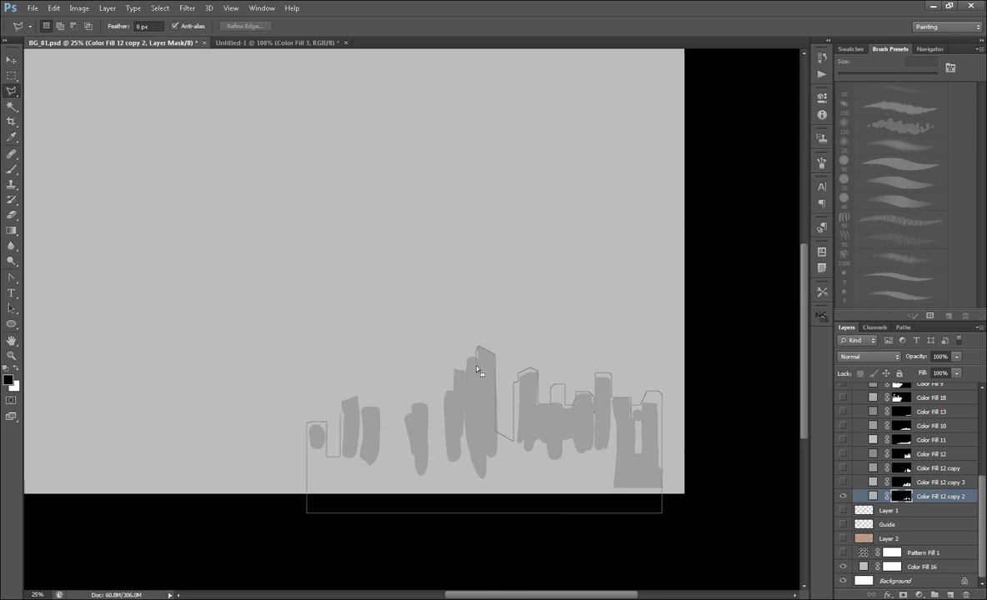
pyautogui.click(340, 403)
pyautogui.click(359, 395)
pyautogui.click(380, 407)
pyautogui.click(380, 452)
pyautogui.click(405, 418)
pyautogui.click(428, 405)
pyautogui.click(429, 453)
pyautogui.click(442, 460)
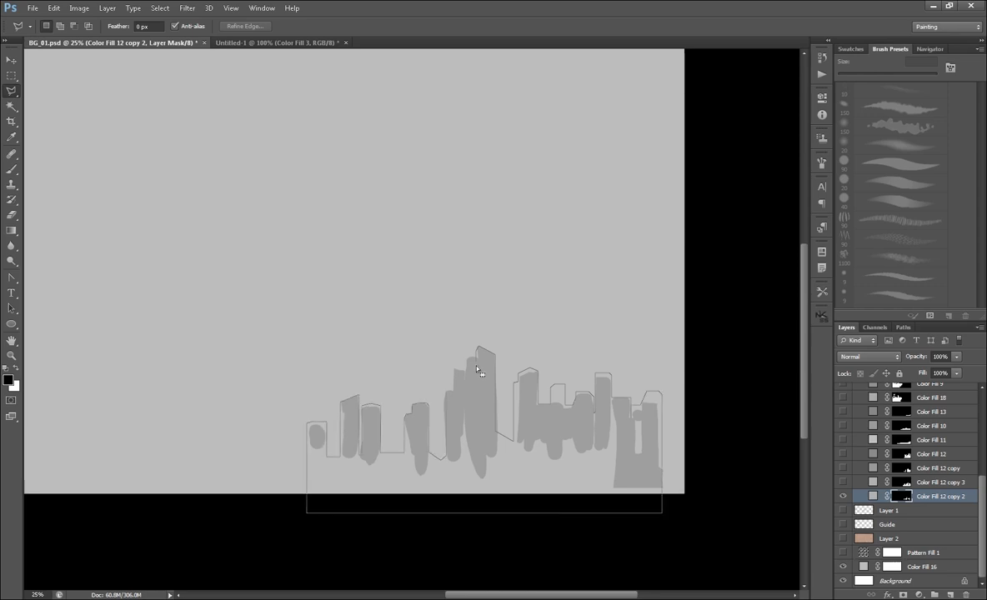
pyautogui.click(446, 320)
pyautogui.click(468, 318)
pyautogui.click(469, 375)
pyautogui.hotkey('ctrl', 'BackSpace')
pyautogui.hotkey('ctrl', 'd')
# - Show Color Fill 12 copy 3 and change Color Fill 12 copy 2's fill to a lighter grey
pyautogui.click(842, 482)
pyautogui.doubleClick(873, 497)
pyautogui.click(896, 136)
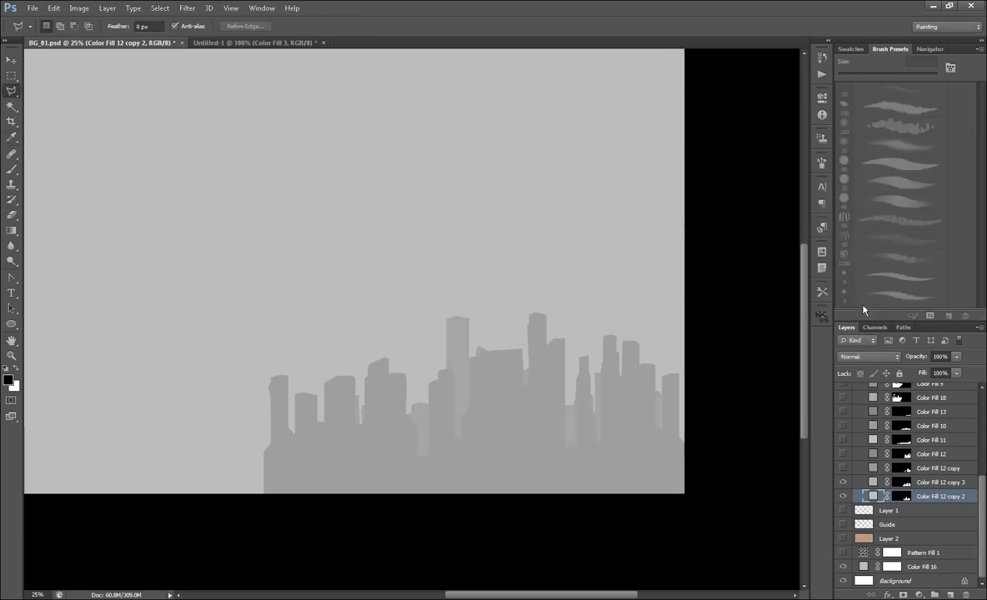
# - Show all the hidden color fill layers in Group 1, from the city layers up through Color Fill 3
pyautogui.moveTo(843, 467); pyautogui.dragTo(842, 392)
pyautogui.moveTo(982, 535); pyautogui.dragTo(982, 478)
pyautogui.moveTo(842, 495); pyautogui.dragTo(842, 409)
pyautogui.moveTo(982, 481); pyautogui.dragTo(982, 456)
pyautogui.moveTo(843, 444); pyautogui.dragTo(843, 417)
pyautogui.click(901, 416)
pyautogui.press('e')
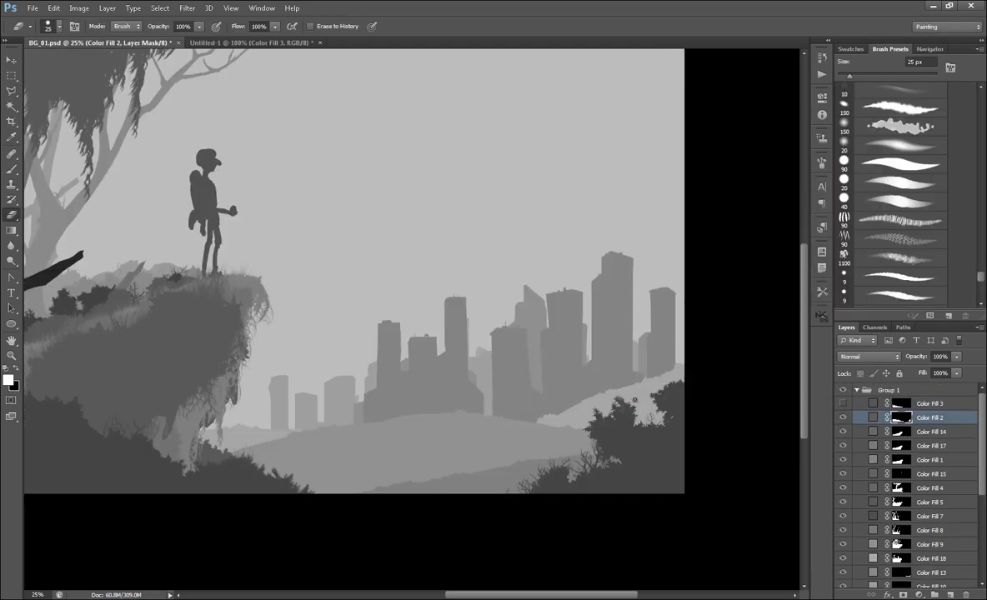
pyautogui.hotkey('ctrl', '-')
pyautogui.click(842, 405)
# - Show Layer 2 to restore the brown tint over the whole scene
pyautogui.moveTo(982, 445); pyautogui.dragTo(982, 529)
pyautogui.click(843, 510)
pyautogui.click(844, 511)
pyautogui.click(842, 539)
pyautogui.hotkey('ctrl', '+')
pyautogui.moveTo(694, 477); pyautogui.dragTo(573, 463)
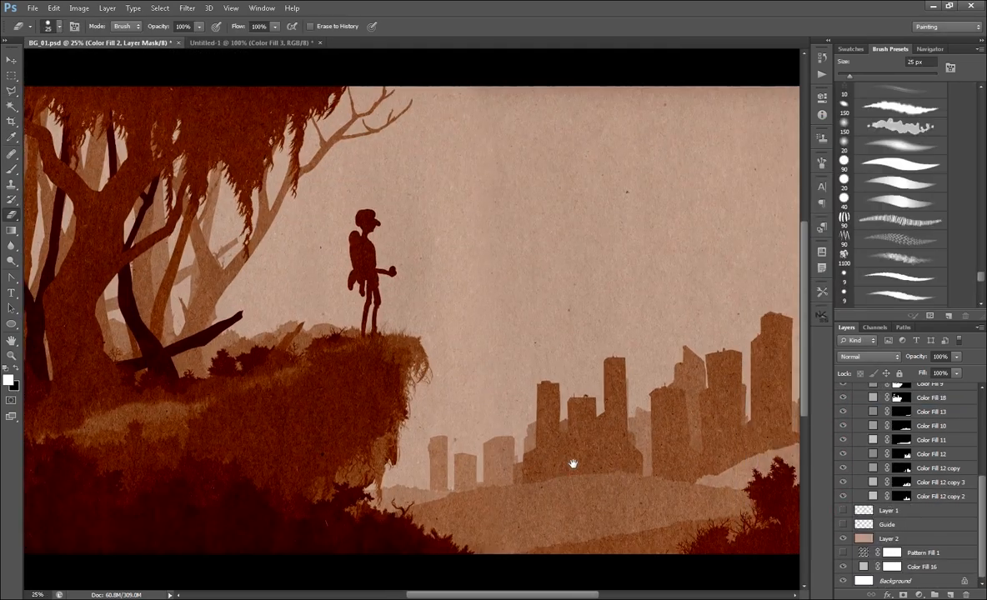
# - Paint hanging moss along the underside of the fallen log on Color Fill 7's mask with the 376 brush at 125 px
pyautogui.hotkey('ctrl', '+')
pyautogui.moveTo(581, 595); pyautogui.dragTo(502, 595)
pyautogui.moveTo(982, 533); pyautogui.dragTo(981, 461)
pyautogui.click(843, 523)
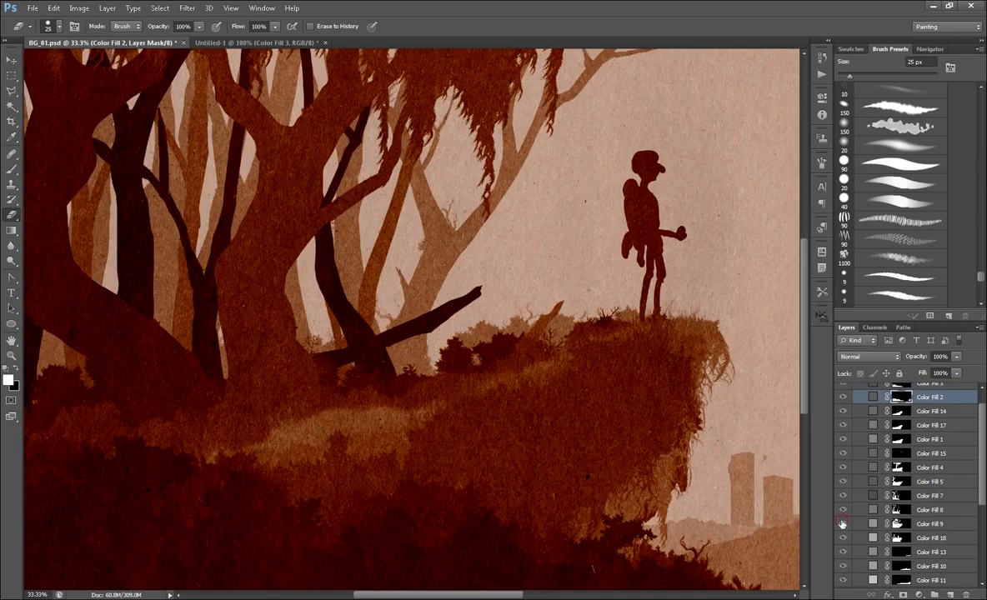
pyautogui.click(842, 522)
pyautogui.click(897, 496)
pyautogui.press('b')
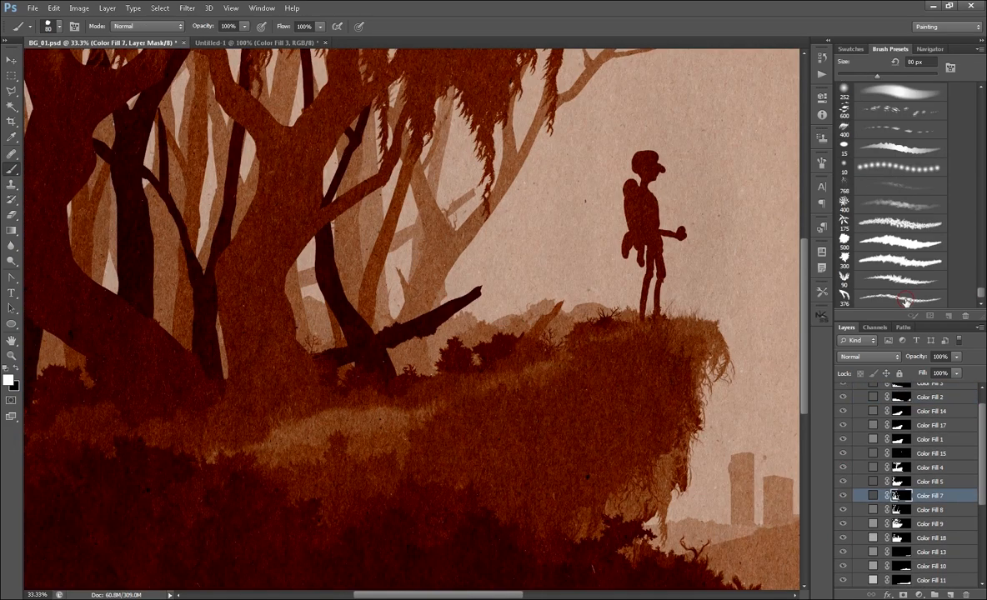
pyautogui.moveTo(405, 337); pyautogui.dragTo(347, 359)
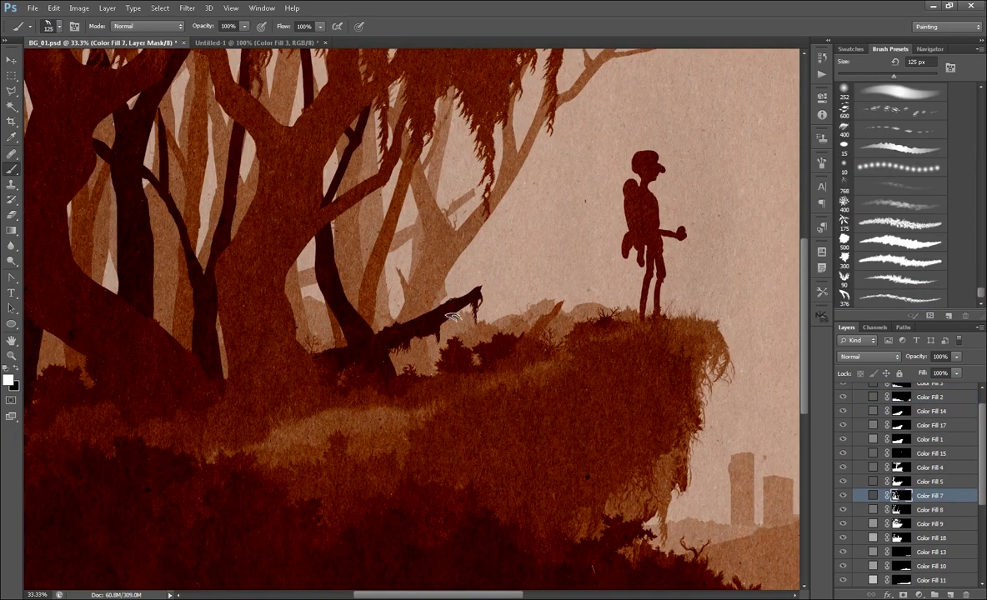
pyautogui.moveTo(456, 302); pyautogui.dragTo(471, 292)
# - Roughen the fallen log's upper edge with leafy strokes from the 90 brush at 70 px, and save the document
pyautogui.click(873, 285)
pyautogui.press('[')
pyautogui.press('[')
pyautogui.moveTo(423, 317)
pyautogui.mouseDown()
pyautogui.moveTo(440, 326)
pyautogui.moveTo(399, 329)
pyautogui.mouseUp()
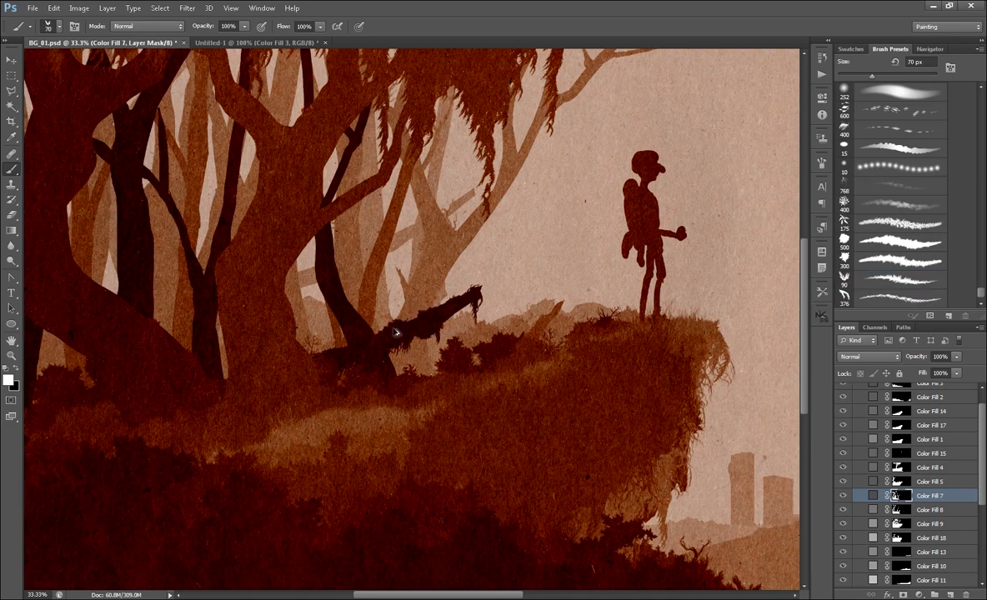
pyautogui.click(476, 290)
pyautogui.hotkey('ctrl', '-')
pyautogui.moveTo(723, 481)
pyautogui.mouseDown()
pyautogui.moveTo(551, 468)
pyautogui.moveTo(517, 495)
pyautogui.mouseUp()
pyautogui.hotkey('ctrl', 's')
pyautogui.moveTo(551, 465); pyautogui.dragTo(389, 465)
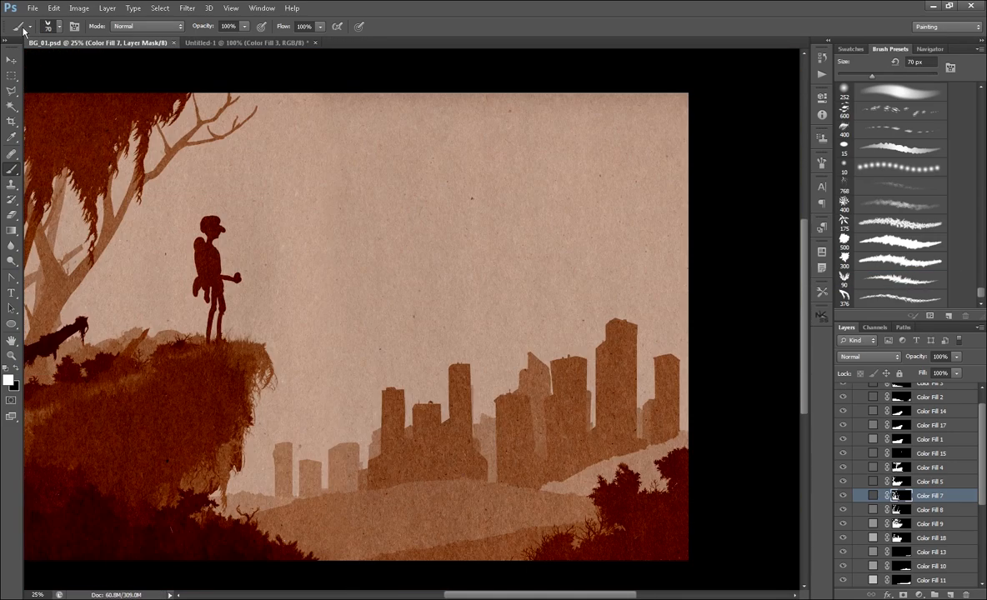
# - Add a white color fill layer with a black mask directly above Color Fill 12
pyautogui.scroll(-5, 921, 484)
pyautogui.click(921, 455)
pyautogui.hotkey('ctrl', '+')
pyautogui.doubleClick(873, 454)
pyautogui.press('Escape')
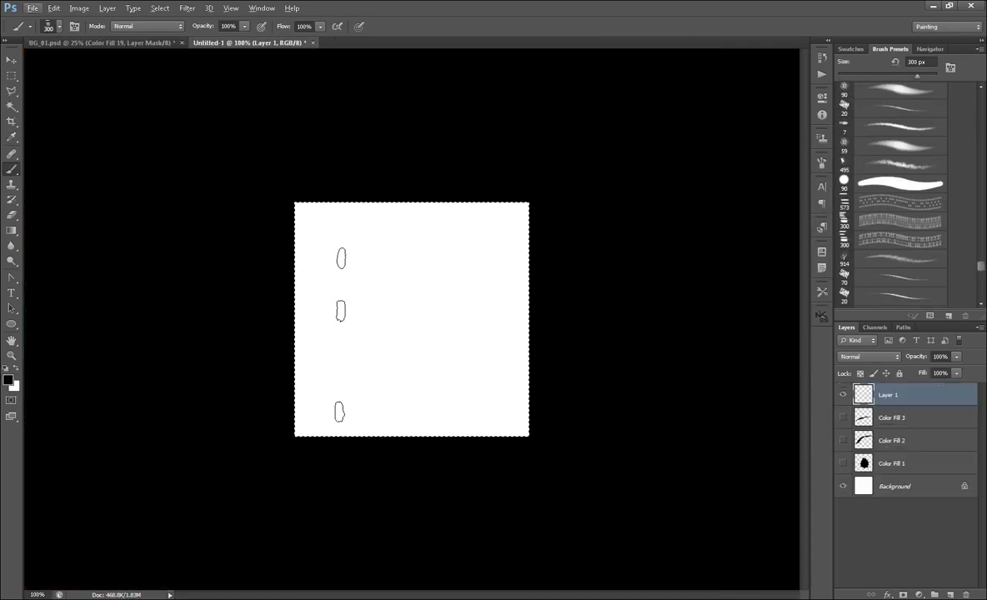
# - Test the window brush in Untitled-1 and paint rows of windows over the Color Fill 12 buildings on Color Fill 19's mask
pyautogui.click(341, 327)
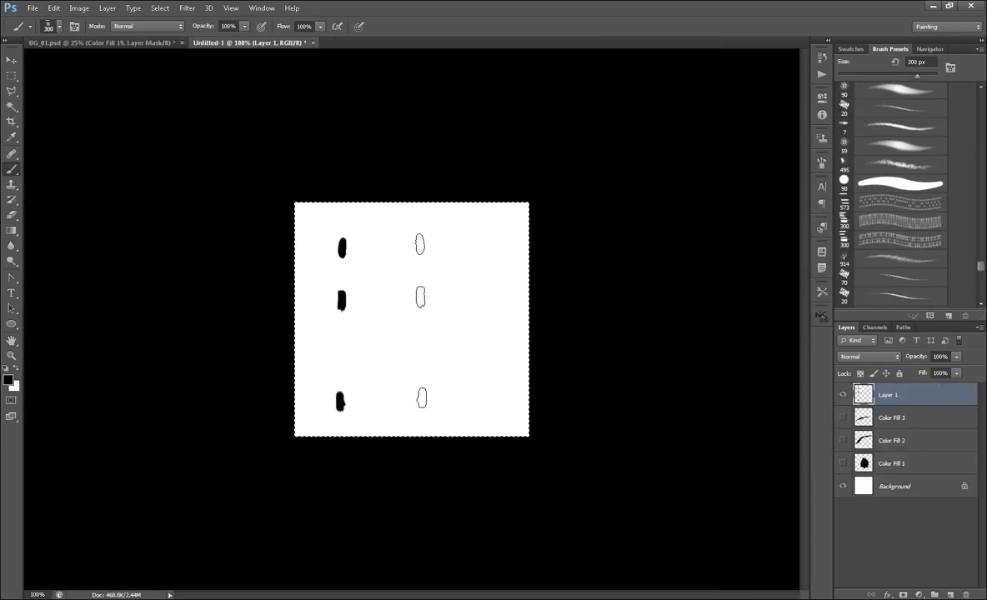
pyautogui.press('F5')
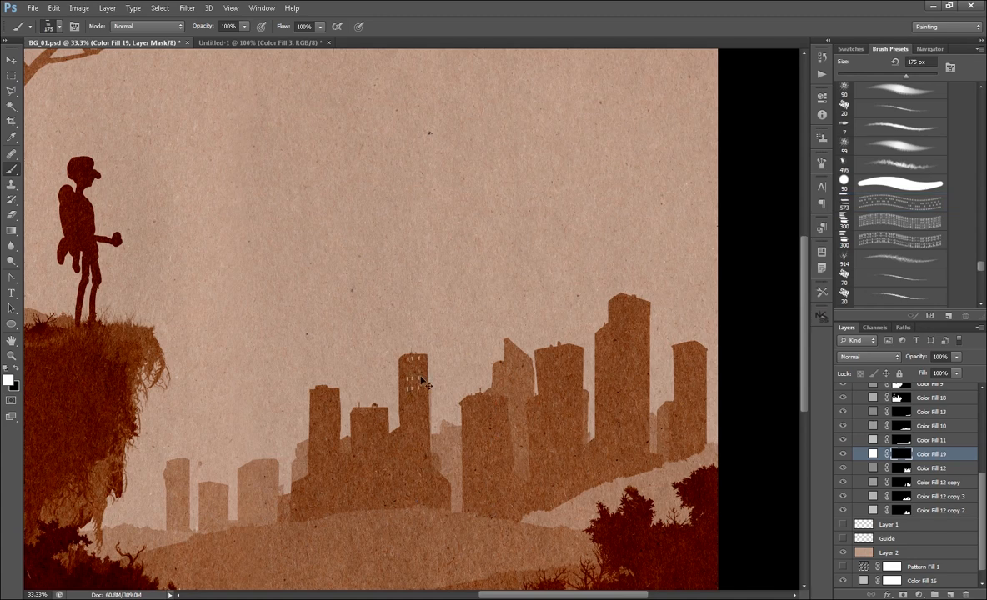
pyautogui.moveTo(423, 381); pyautogui.dragTo(412, 425)
pyautogui.moveTo(567, 498); pyautogui.dragTo(570, 501)
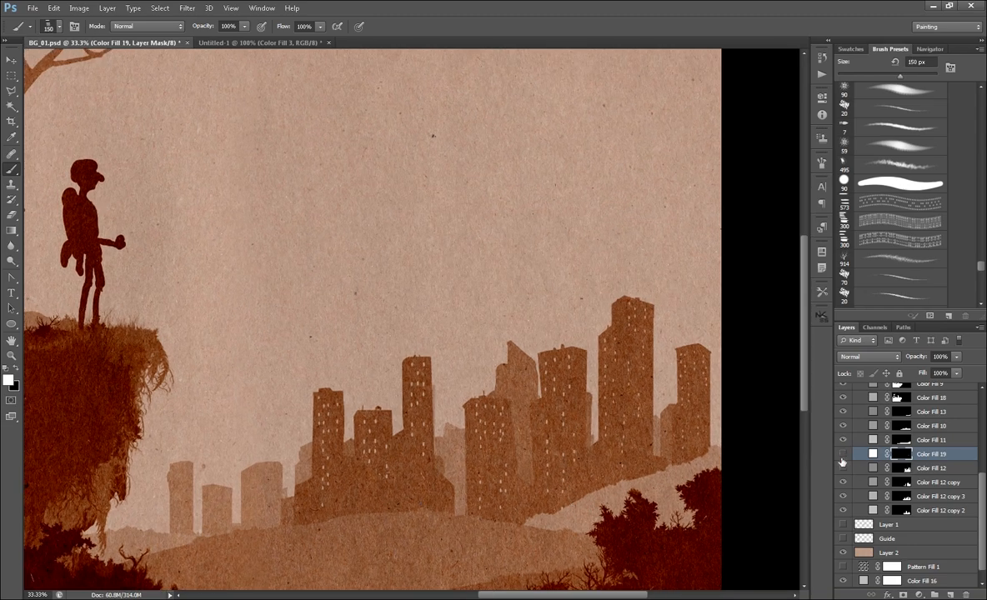
# - Hide Color Fill 19 and 12, and add a white color fill with an inverted mask above Color Fill 12 copy
pyautogui.click(842, 468)
pyautogui.click(937, 482)
pyautogui.click(918, 594)
pyautogui.click(937, 348)
pyautogui.click(606, 145)
pyautogui.click(881, 139)
pyautogui.hotkey('ctrl', 'i')
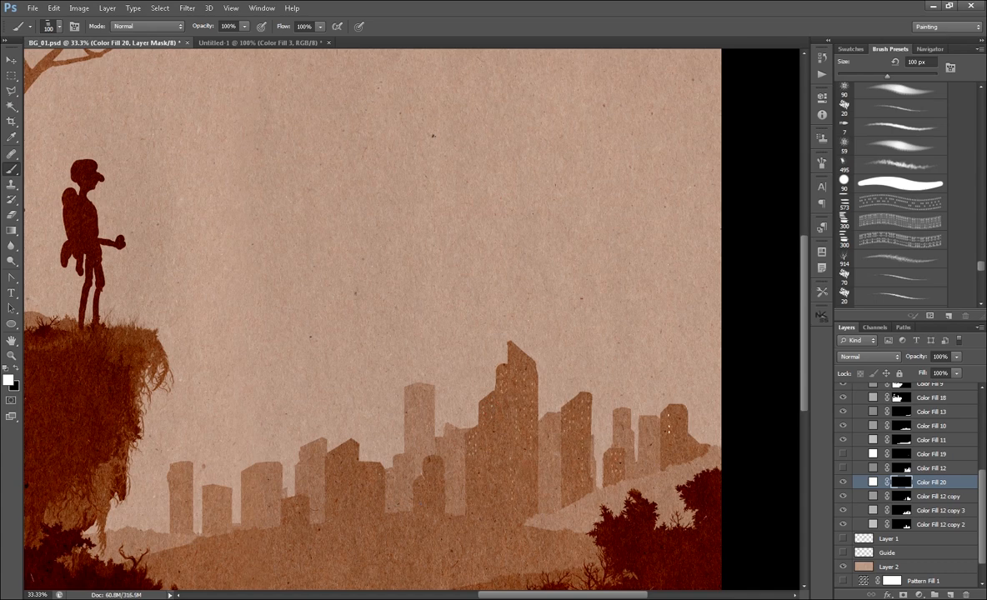
# - Hide Color Fill 13, 10 and 11 and paint windows down the buildings on Color Fill 20's and Color Fill 19's masks
pyautogui.moveTo(842, 411); pyautogui.dragTo(842, 440)
pyautogui.moveTo(517, 481); pyautogui.dragTo(583, 418)
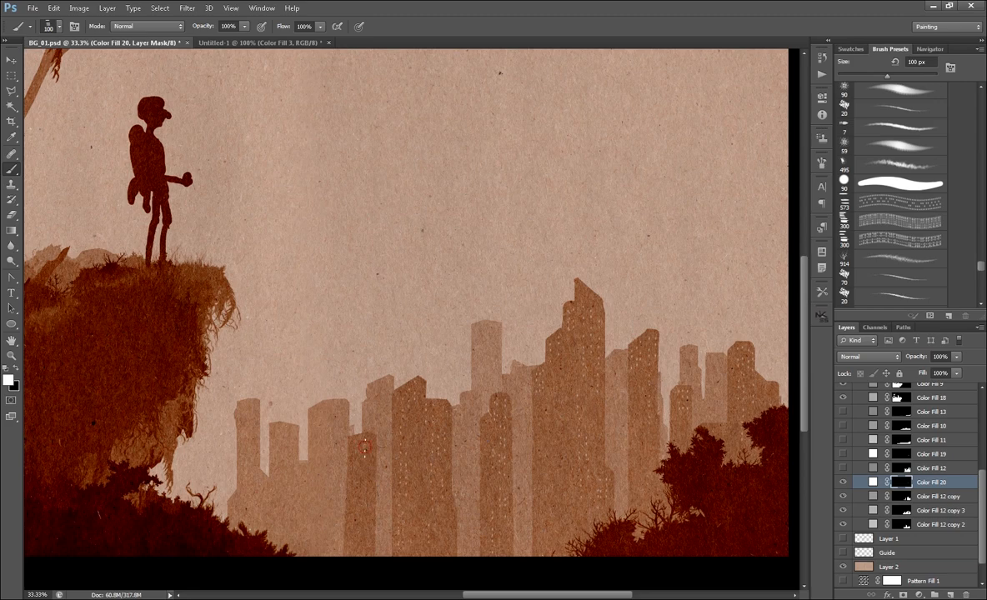
pyautogui.moveTo(843, 482); pyautogui.dragTo(842, 453)
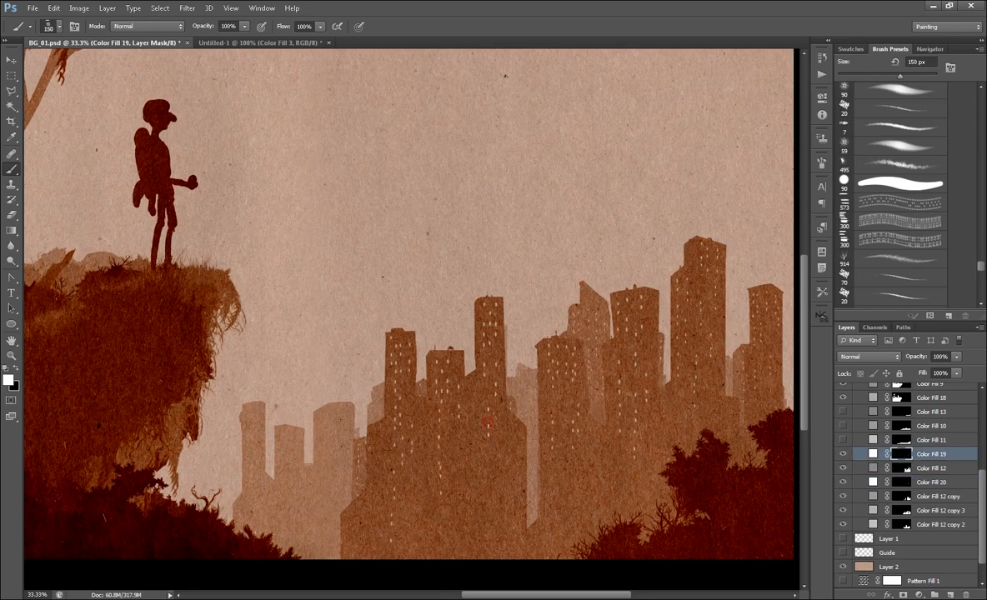
pyautogui.hotkey('ctrl', '-')
pyautogui.hotkey('ctrl', '+')
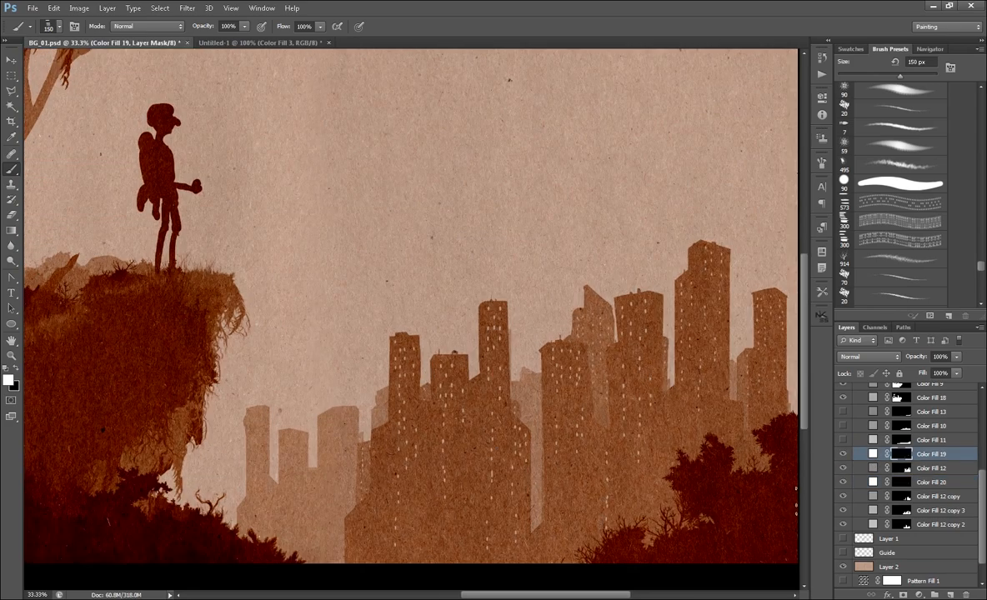
pyautogui.hotkey('ctrl', '-')
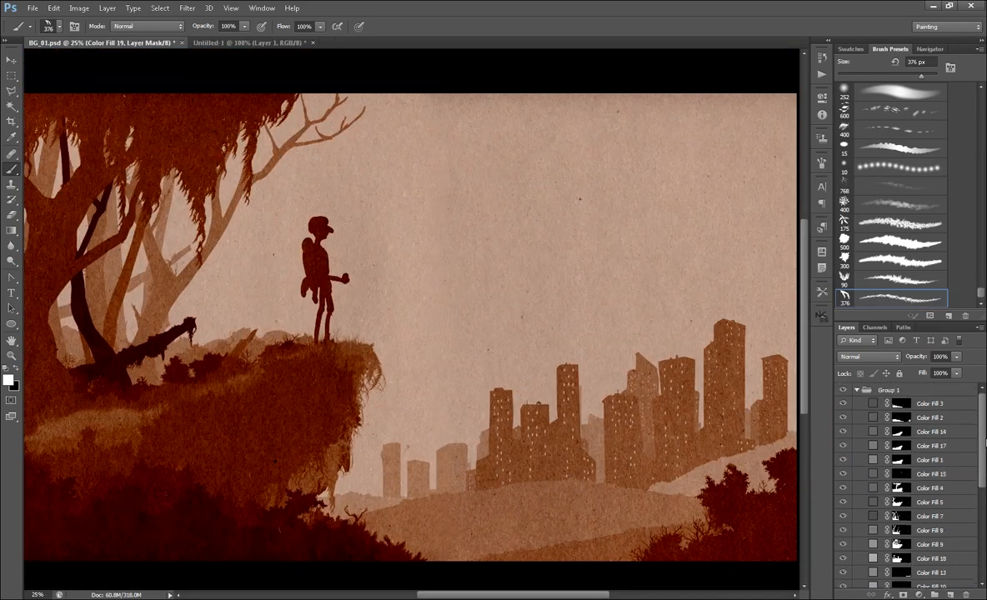
# - Paint hanging moss on the pale tree's outstretched branches on Color Fill 9's mask with the 376 brush at 200 px
pyautogui.moveTo(308, 139)
pyautogui.mouseDown()
pyautogui.moveTo(423, 260)
pyautogui.moveTo(460, 272)
pyautogui.moveTo(493, 260)
pyautogui.mouseUp()
pyautogui.moveTo(420, 291); pyautogui.dragTo(409, 359)
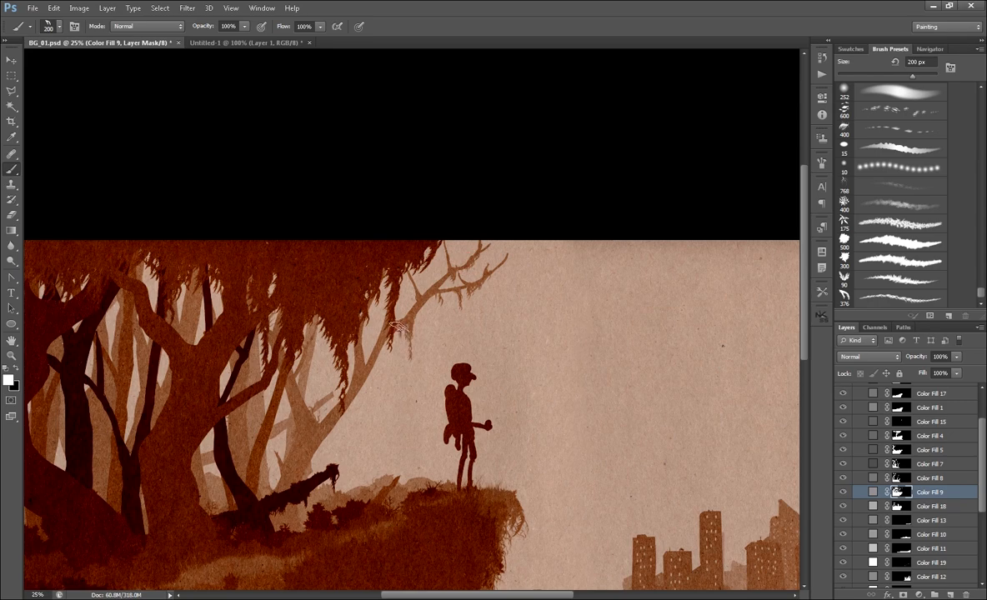
pyautogui.moveTo(357, 388); pyautogui.dragTo(360, 428)
# - Add a linear gradient fill layer below Color Fill 12 copy 2 and set its end opacity stop to 100%
pyautogui.hotkey('ctrl', '-')
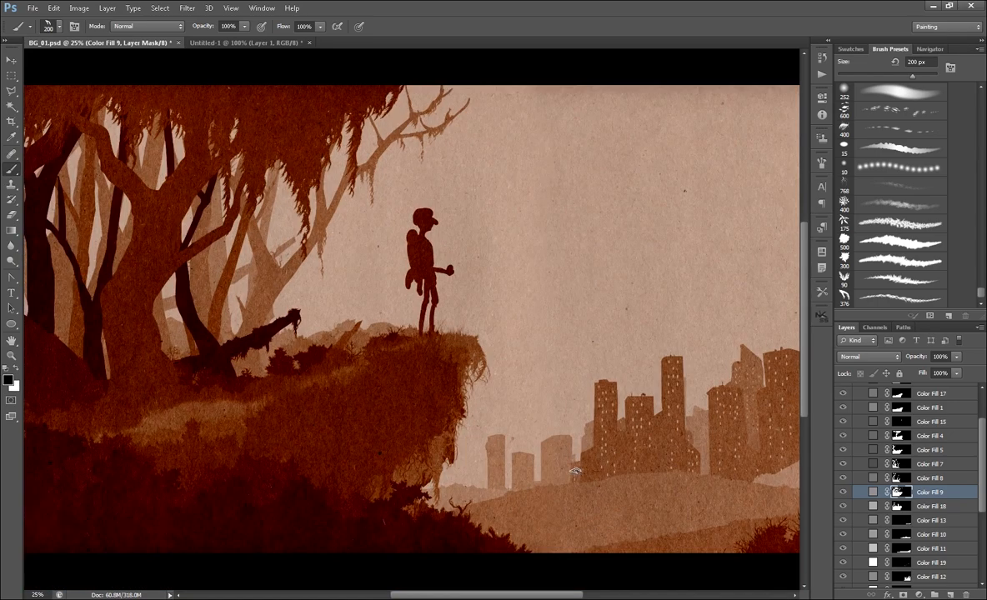
pyautogui.click(917, 594)
pyautogui.click(871, 392)
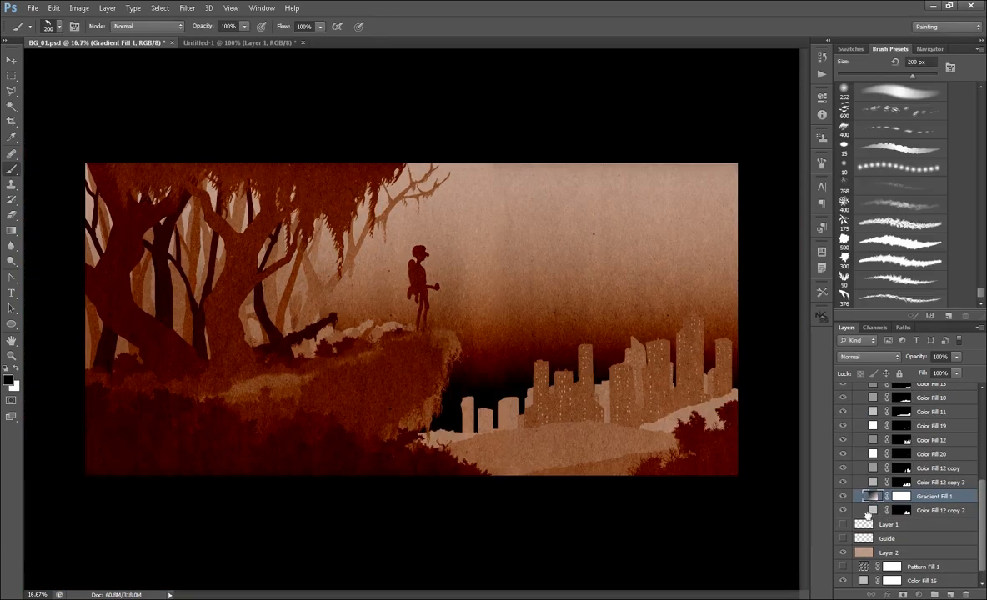
pyautogui.click(754, 431)
pyautogui.click(967, 224)
pyautogui.moveTo(805, 280); pyautogui.dragTo(894, 291)
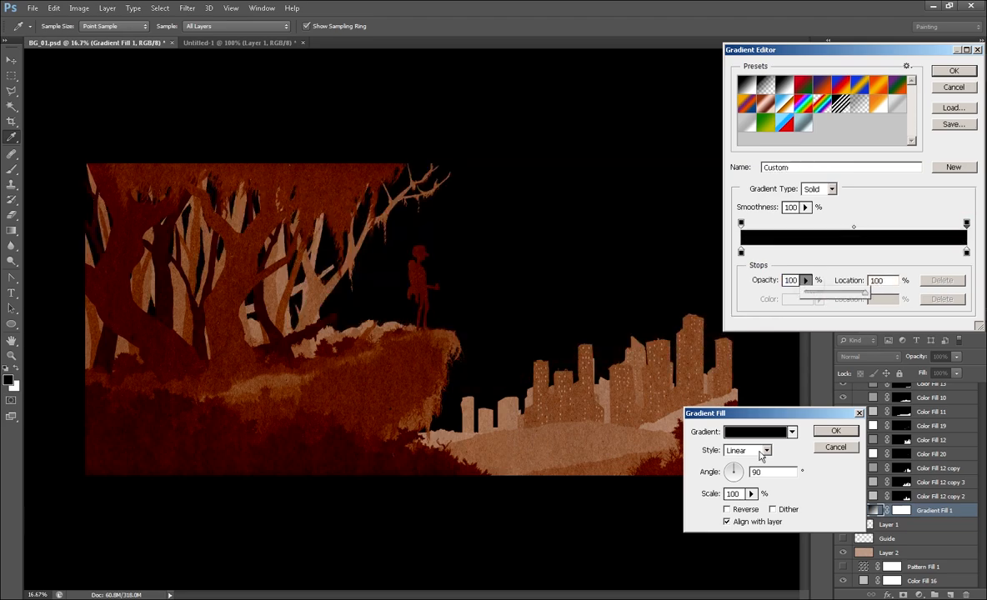
# - Recolor the gradient to run from a white stop to a grey stop and apply the fill
pyautogui.doubleClick(966, 252)
pyautogui.moveTo(633, 179); pyautogui.dragTo(606, 81)
pyautogui.click(850, 133)
pyautogui.click(741, 252)
pyautogui.click(881, 138)
pyautogui.moveTo(613, 174); pyautogui.dragTo(606, 200)
pyautogui.doubleClick(967, 251)
pyautogui.click(881, 138)
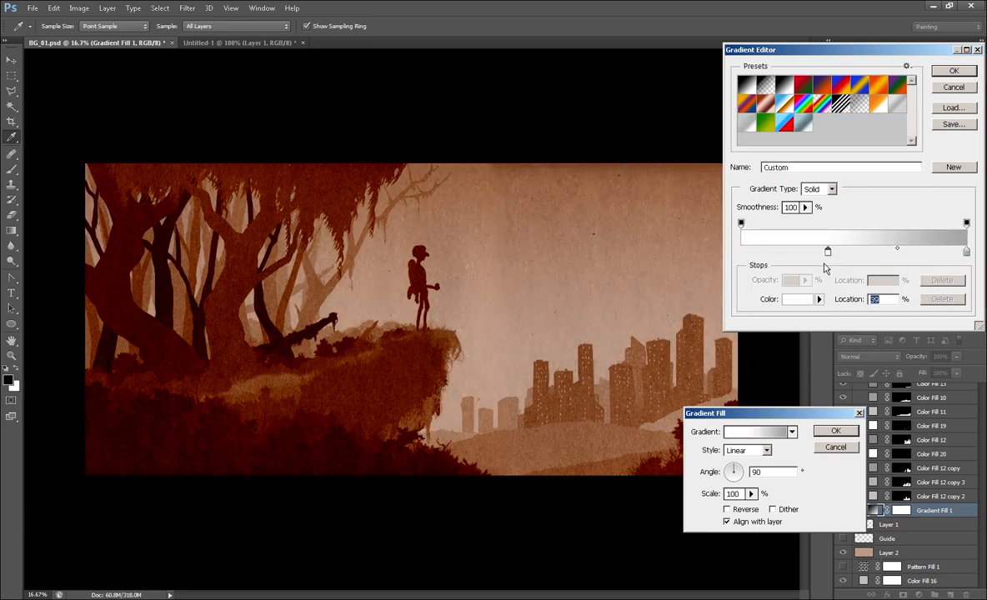
pyautogui.click(772, 252)
pyautogui.click(953, 71)
pyautogui.click(824, 433)
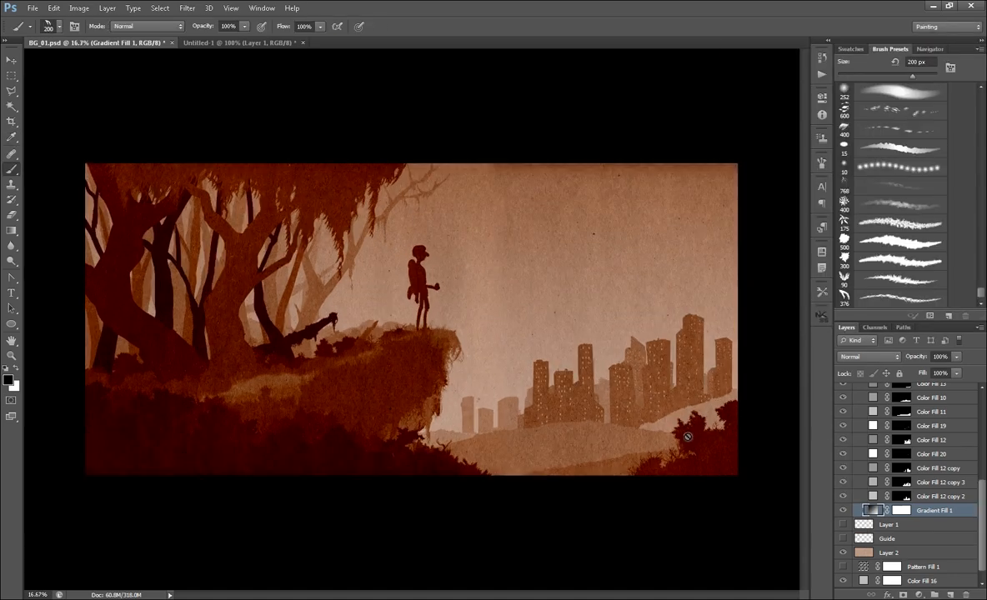
# - Identify the pale tree layer by toggling layer visibility and duplicate Color Fill 9
pyautogui.hotkey('ctrl', '+')
pyautogui.hotkey('ctrl', '-')
pyautogui.click(903, 497)
pyautogui.click(940, 455)
pyautogui.scroll(3, 925, 463)
pyautogui.click(845, 467)
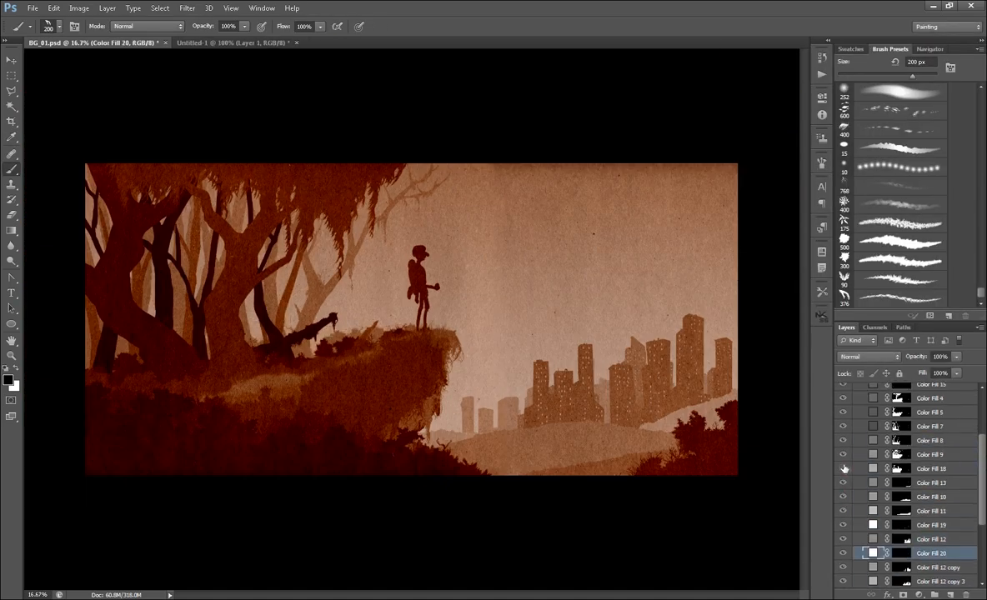
pyautogui.click(844, 467)
pyautogui.click(913, 457)
pyautogui.click(842, 455)
pyautogui.click(843, 454)
pyautogui.rightClick(959, 456)
pyautogui.click(897, 123)
pyautogui.press('Return')
# - Clear the entire layer mask of Color Fill 9 copy to black
pyautogui.click(900, 455)
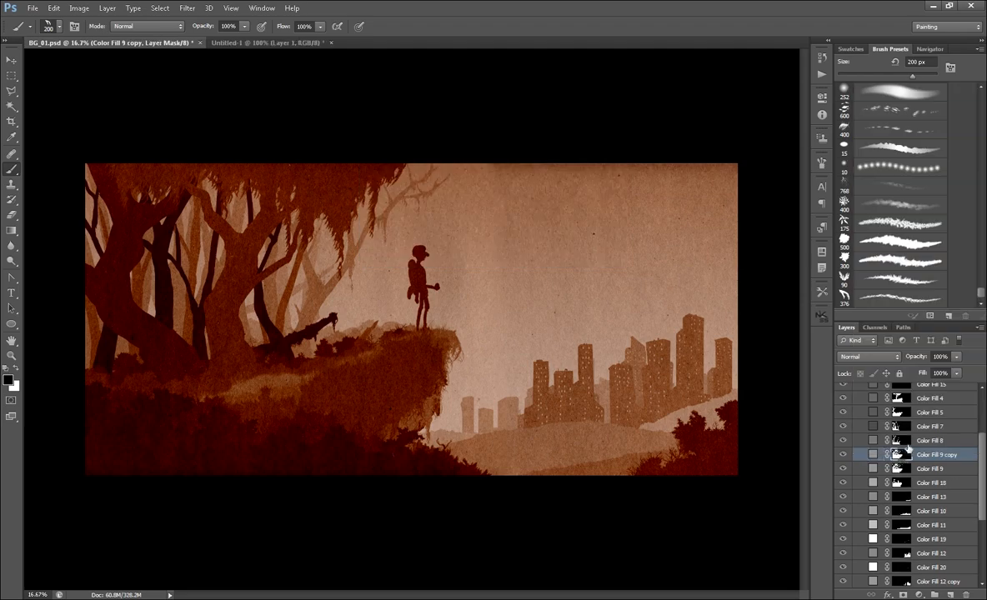
pyautogui.hotkey('ctrl', 'a')
pyautogui.press('Delete')
pyautogui.hotkey('ctrl', 'd')
# - Hide Color Fill 8, 7, 5 and 4 and paint foliage above the pale trees with the leafy brush at 300 px
pyautogui.hotkey('ctrl', '+')
pyautogui.hotkey('ctrl', '+')
pyautogui.moveTo(513, 234); pyautogui.dragTo(596, 432)
pyautogui.click(875, 261)
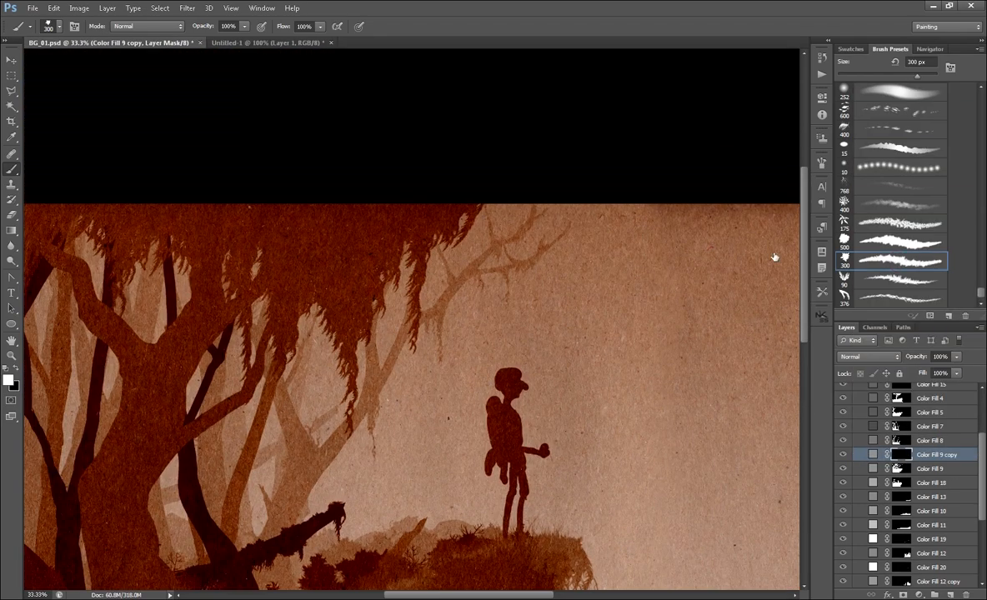
pyautogui.moveTo(842, 440); pyautogui.dragTo(843, 398)
pyautogui.moveTo(400, 185)
pyautogui.mouseDown()
pyautogui.moveTo(324, 194)
pyautogui.moveTo(450, 225)
pyautogui.mouseUp()
pyautogui.moveTo(555, 244)
pyautogui.mouseDown()
pyautogui.moveTo(595, 278)
pyautogui.moveTo(590, 258)
pyautogui.mouseUp()
pyautogui.moveTo(465, 264)
pyautogui.mouseDown()
pyautogui.moveTo(530, 284)
pyautogui.moveTo(558, 306)
pyautogui.mouseUp()
pyautogui.moveTo(292, 300); pyautogui.dragTo(388, 315)
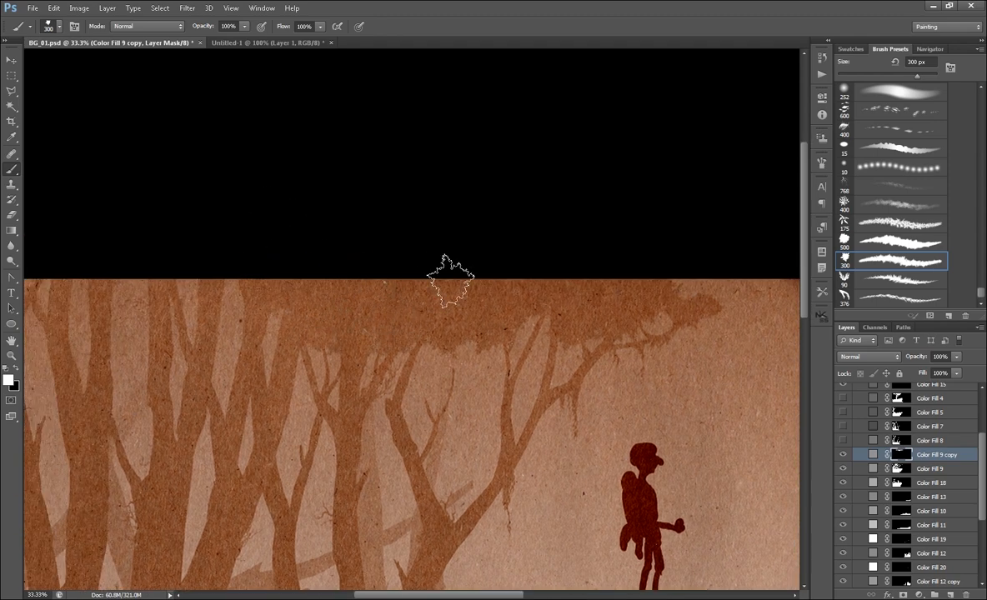
# - Change Color Fill 9 copy's fill to a darker grey
pyautogui.doubleClick(872, 455)
pyautogui.click(605, 222)
pyautogui.click(872, 138)
# - Extend the leafy canopy across the treetops to the image's left edge on Color Fill 9 copy's mask
pyautogui.click(900, 455)
pyautogui.moveTo(400, 362); pyautogui.dragTo(517, 363)
pyautogui.moveTo(506, 289); pyautogui.dragTo(325, 271)
pyautogui.moveTo(301, 349); pyautogui.dragTo(299, 336)
pyautogui.moveTo(281, 263)
pyautogui.mouseDown()
pyautogui.moveTo(234, 275)
pyautogui.moveTo(101, 344)
pyautogui.mouseUp()
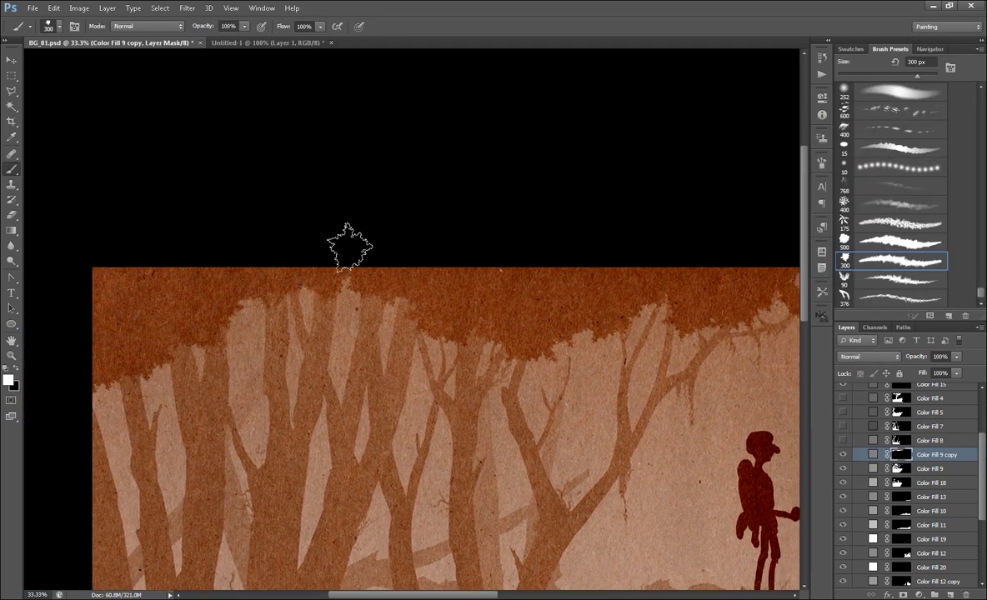
# - Thicken the canopy over the middle trees and carve leafy notches into its underside near the branching tree
pyautogui.hotkey('ctrl', '-')
pyautogui.moveTo(433, 523); pyautogui.dragTo(419, 487)
pyautogui.moveTo(429, 302); pyautogui.dragTo(366, 257)
pyautogui.press('x')
pyautogui.moveTo(506, 302); pyautogui.dragTo(541, 272)
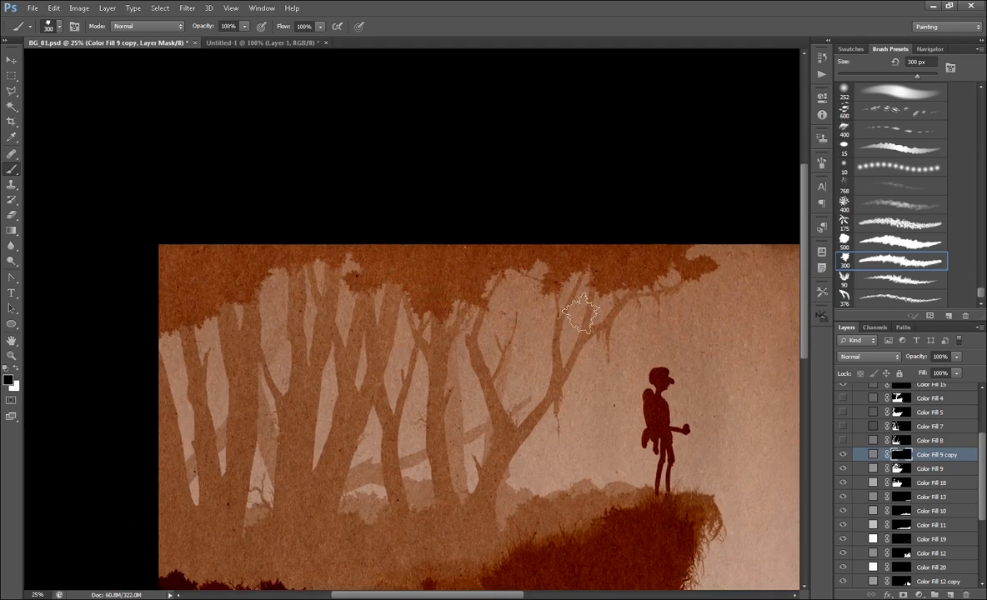
# - Reshape the canopy's right end over the long branch and cut an opening into the foliage near the image's left edge
pyautogui.press('x')
pyautogui.moveTo(702, 257); pyautogui.dragTo(627, 280)
pyautogui.moveTo(652, 271); pyautogui.dragTo(594, 286)
pyautogui.moveTo(190, 320); pyautogui.dragTo(183, 336)
pyautogui.press('x')
pyautogui.moveTo(135, 325); pyautogui.dragTo(147, 338)
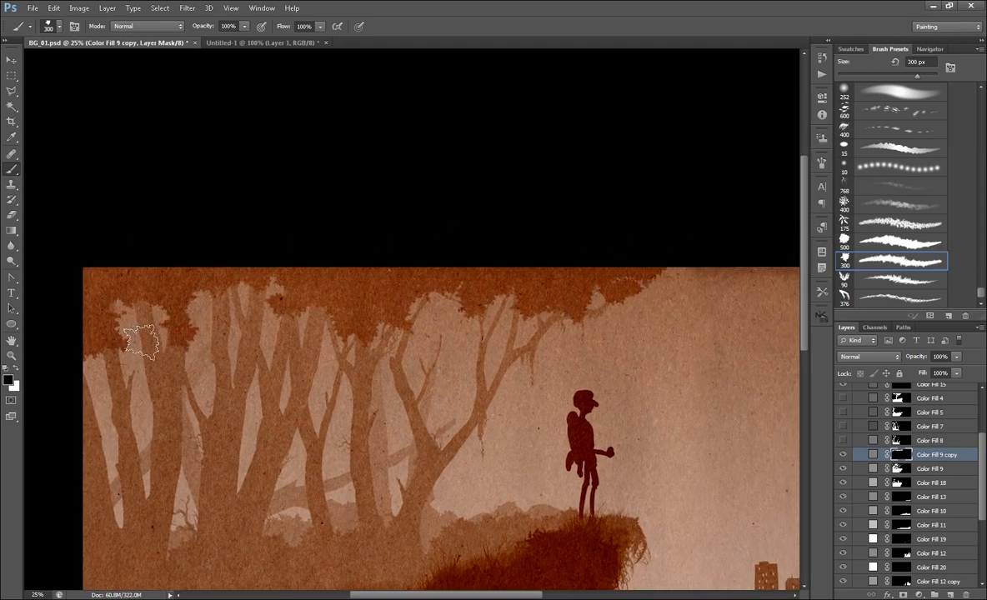
# - Touch up the opening near the image's left edge, and set up the 90 px jagged leaf brush at 175 px
pyautogui.press('x')
pyautogui.click(120, 343)
pyautogui.moveTo(483, 334); pyautogui.dragTo(466, 333)
pyautogui.click(846, 225)
pyautogui.click(846, 298)
pyautogui.click(846, 280)
pyautogui.press(']')
pyautogui.press(']')
pyautogui.press(']')
pyautogui.press(']')
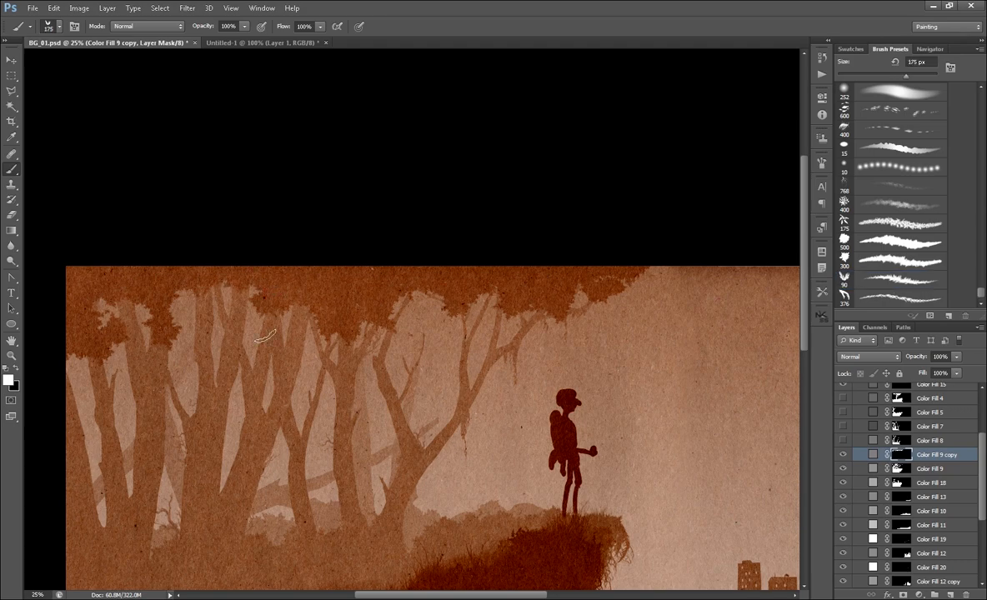
# - Hide the brown texture overlay, test a leaf stroke beside the branching tree, and undo the last stroke
pyautogui.hotkey('ctrl', '+')
pyautogui.hotkey('ctrl', '+')
pyautogui.scroll(-5, 933, 509)
pyautogui.click(842, 537)
pyautogui.hotkey('ctrl', '-')
pyautogui.moveTo(375, 317); pyautogui.dragTo(404, 323)
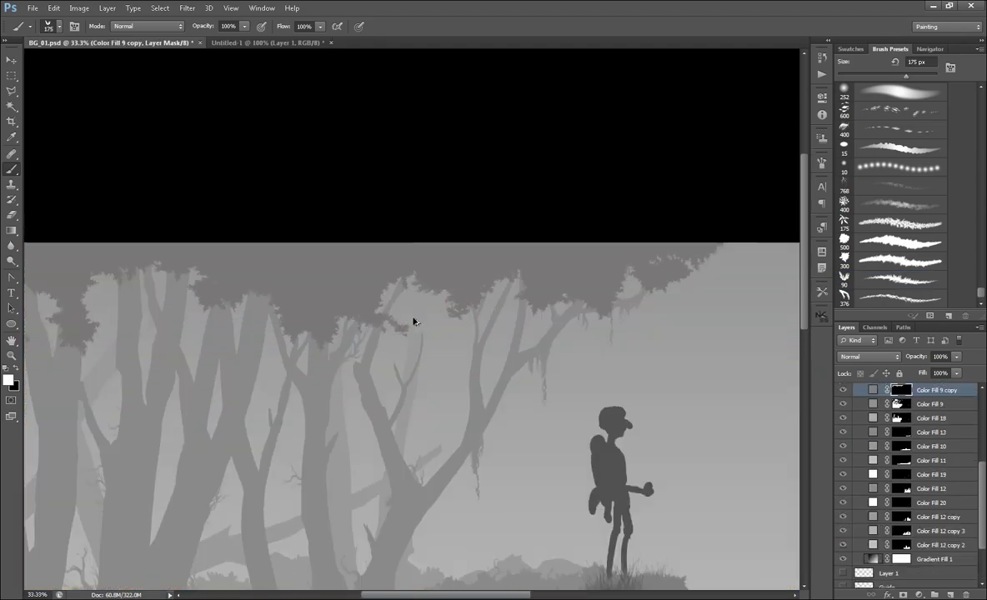
pyautogui.hotkey('ctrl', 'z')
# - Adjust the leaf brush tip's angle and paint leafy detail along the underside of Color Fill 9 copy's canopy at 174 px
pyautogui.click(822, 163)
pyautogui.click(640, 186)
pyautogui.moveTo(795, 315); pyautogui.dragTo(790, 324)
pyautogui.click(821, 163)
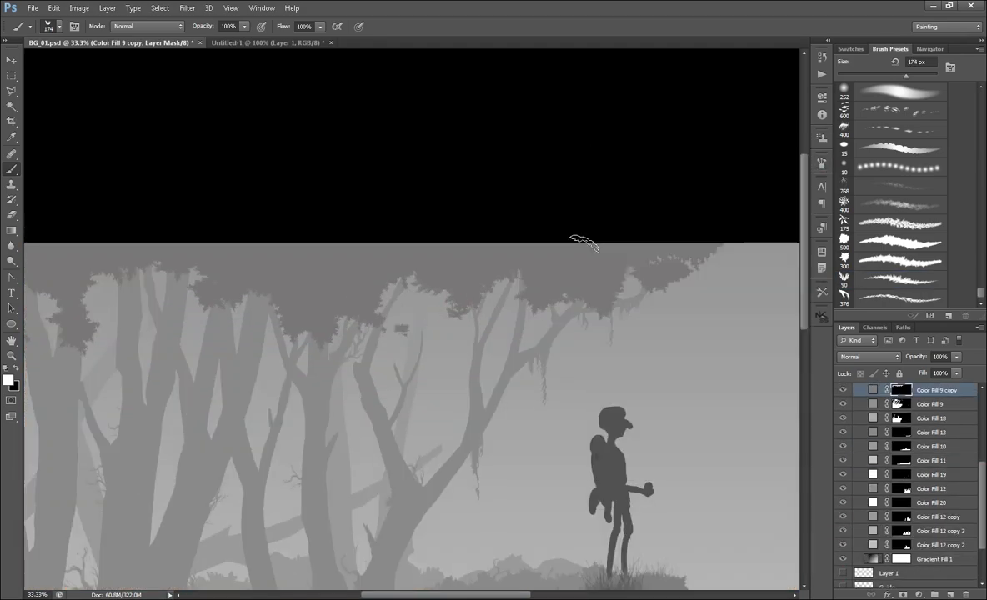
pyautogui.moveTo(260, 325); pyautogui.dragTo(386, 346)
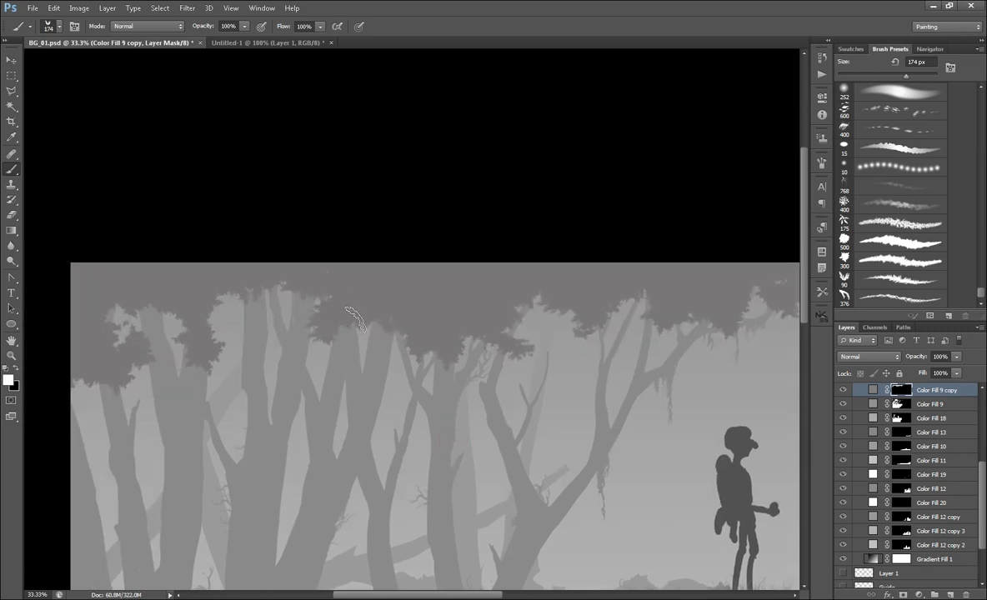
pyautogui.moveTo(124, 344); pyautogui.dragTo(80, 337)
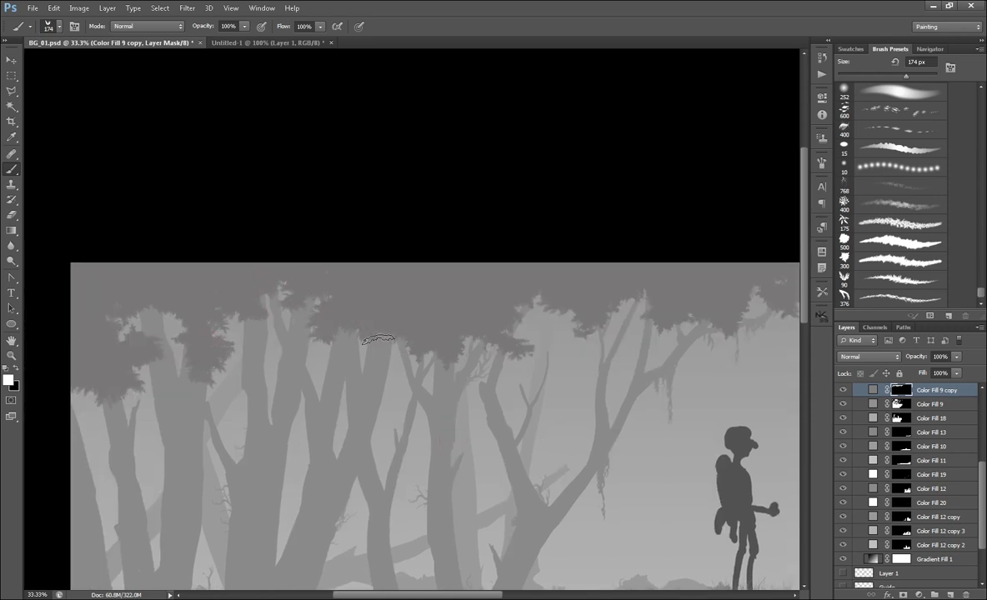
pyautogui.moveTo(729, 350); pyautogui.dragTo(564, 432)
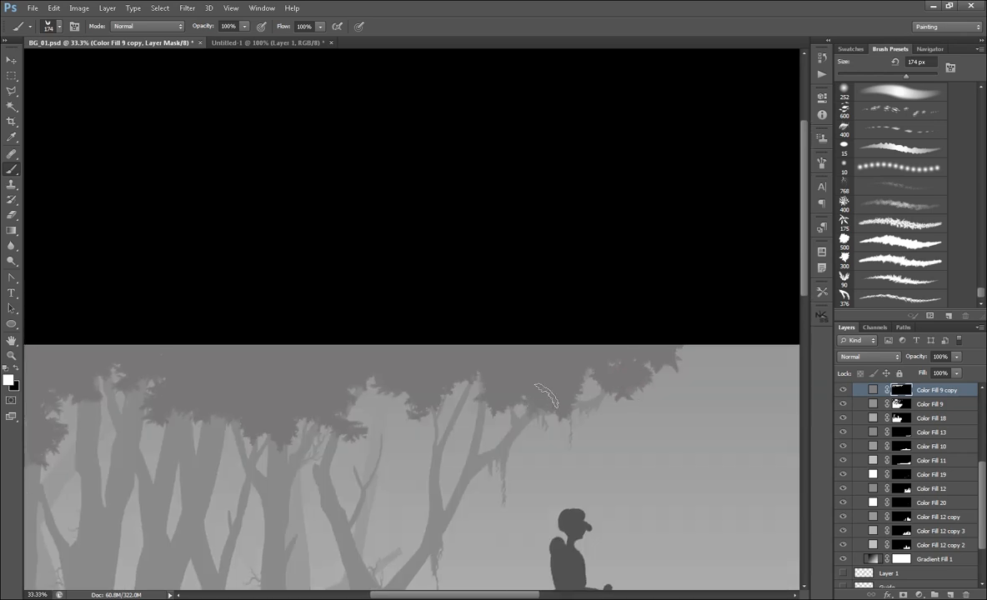
# - Duplicate the fill layer above Color Fill 9 copy with a blank mask, and paint a foliage mass over the canopy's right part
pyautogui.hotkey('ctrl', '0')
pyautogui.hotkey('ctrl', '+')
pyautogui.moveTo(733, 132); pyautogui.dragTo(935, 407)
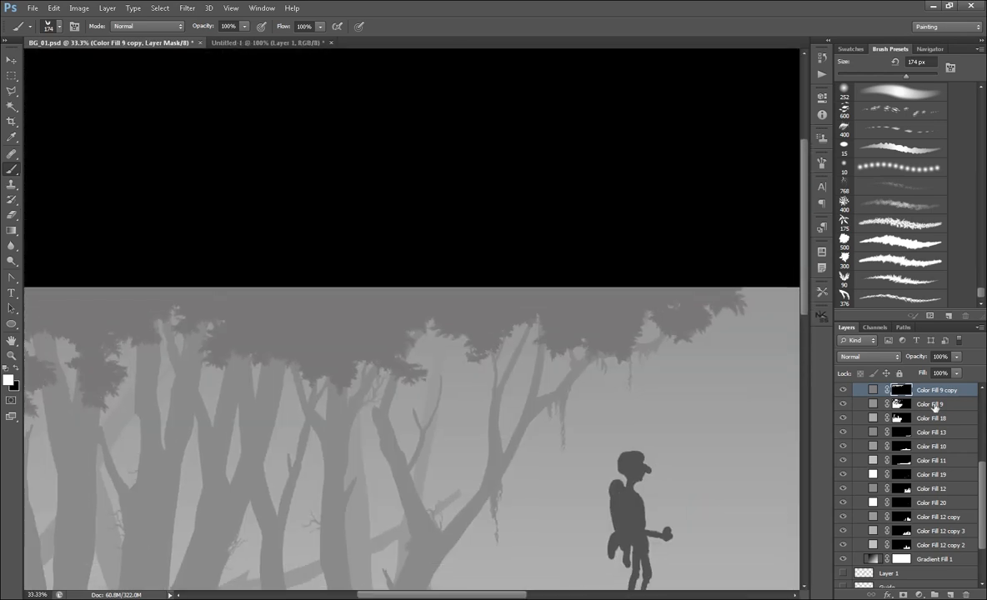
pyautogui.hotkey('ctrl', 'j')
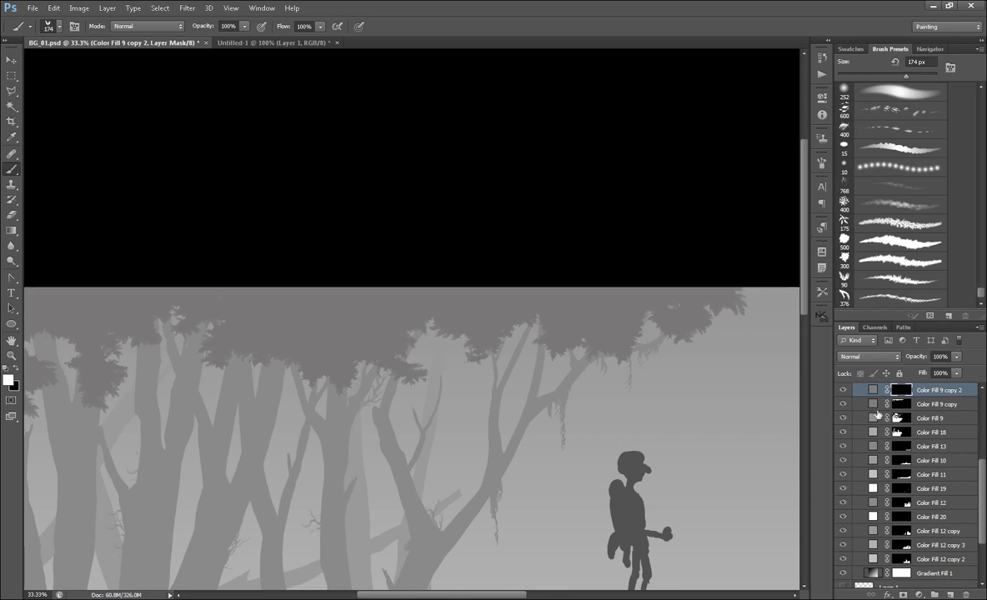
pyautogui.click(875, 261)
pyautogui.press(']')
pyautogui.press(']')
pyautogui.moveTo(658, 305)
pyautogui.mouseDown()
pyautogui.moveTo(600, 316)
pyautogui.moveTo(466, 304)
pyautogui.mouseUp()
# - Change Color Fill 9 copy 2's fill to a darker grey and reactivate its mask for painting
pyautogui.doubleClick(872, 390)
pyautogui.click(606, 223)
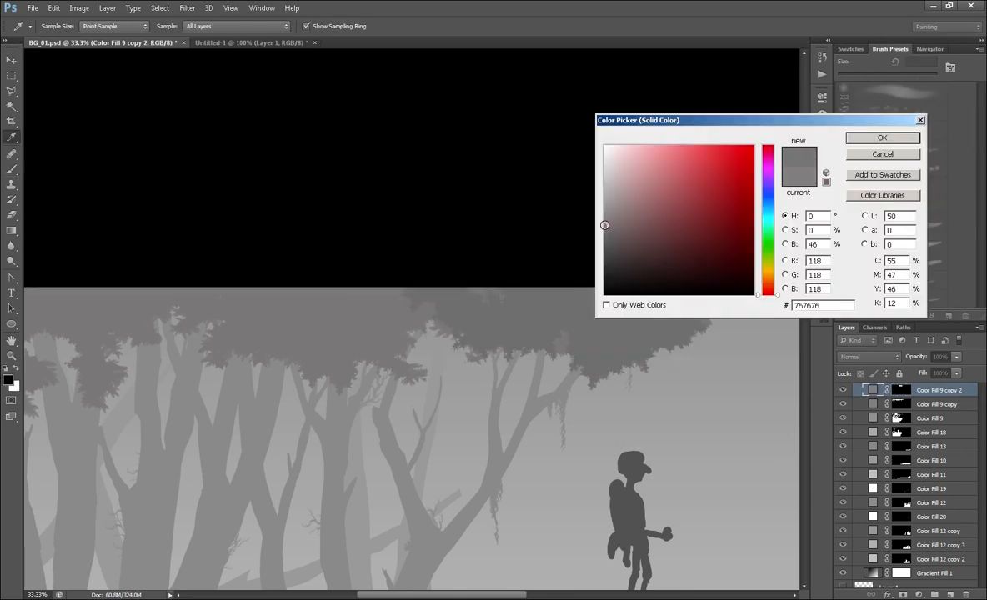
pyautogui.click(882, 137)
pyautogui.click(483, 317)
pyautogui.click(513, 238)
pyautogui.click(901, 390)
# - Paint large dark foliage clumps over the middle and leftmost treetops on Color Fill 9 copy 2's mask
pyautogui.moveTo(535, 442)
pyautogui.mouseDown()
pyautogui.moveTo(556, 459)
pyautogui.moveTo(654, 461)
pyautogui.mouseUp()
pyautogui.moveTo(458, 333); pyautogui.dragTo(407, 410)
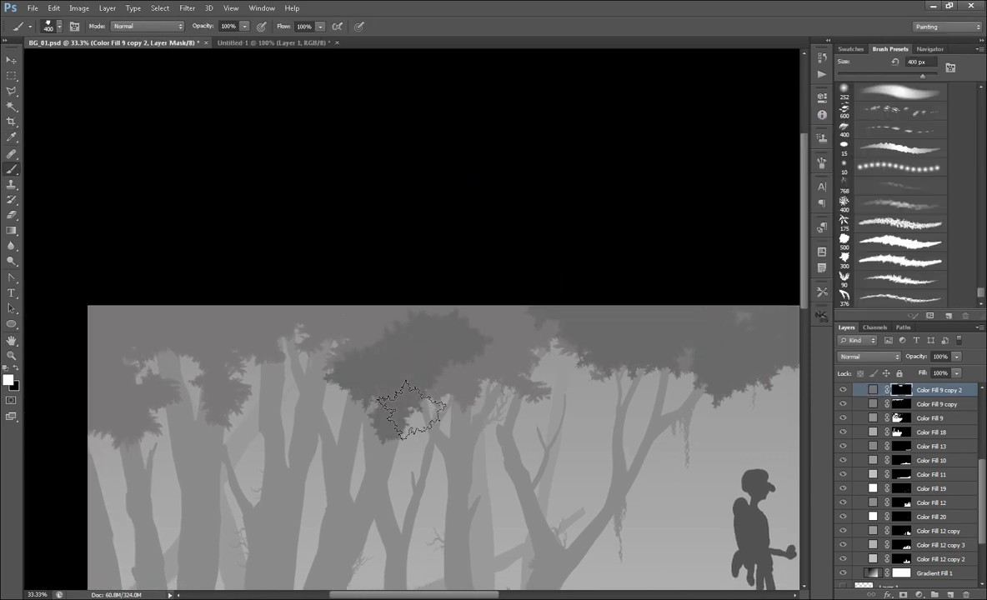
pyautogui.moveTo(367, 291); pyautogui.dragTo(462, 267)
pyautogui.moveTo(265, 287); pyautogui.dragTo(219, 350)
pyautogui.moveTo(668, 469); pyautogui.dragTo(497, 500)
# - Fringe the darker foliage clumps with jagged leaves using the 90 px leaf brush, re-angled and enlarged to 150 px
pyautogui.click(928, 281)
pyautogui.click(821, 162)
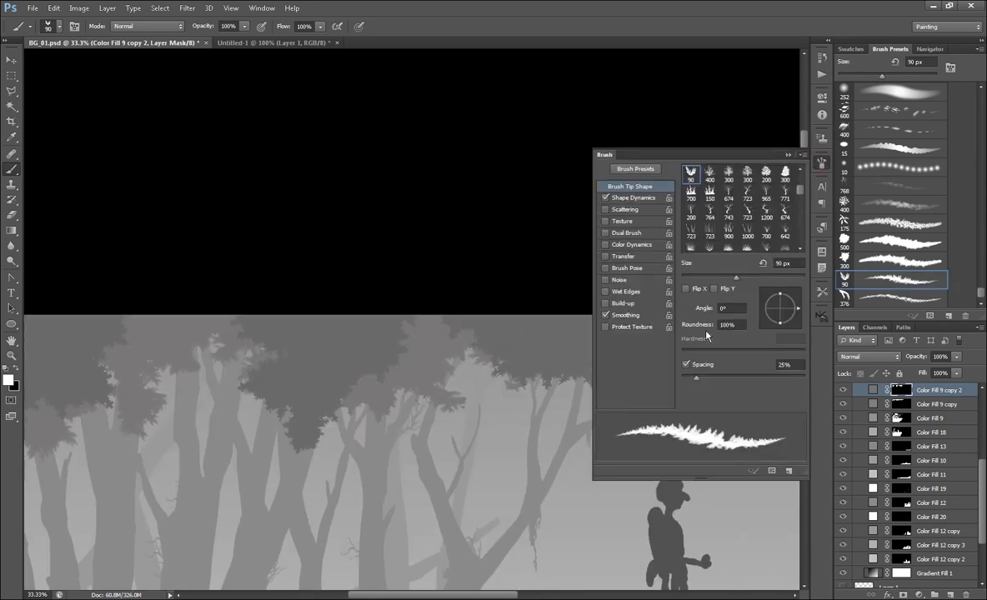
pyautogui.moveTo(798, 308); pyautogui.dragTo(762, 308)
pyautogui.click(785, 157)
pyautogui.press(']')
pyautogui.press(']')
pyautogui.press(']')
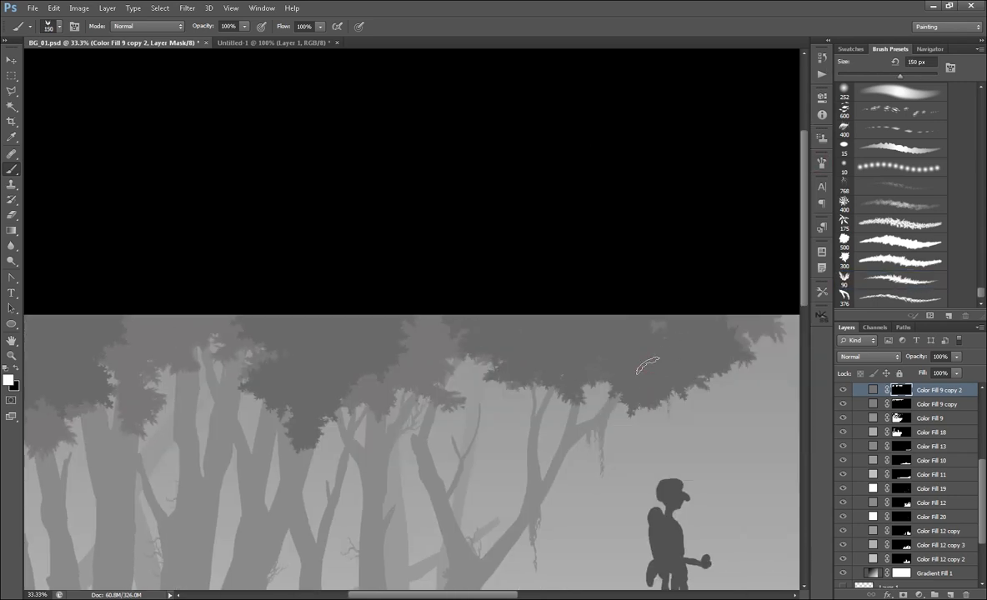
pyautogui.moveTo(338, 375); pyautogui.dragTo(405, 392)
pyautogui.moveTo(306, 342); pyautogui.dragTo(314, 385)
pyautogui.moveTo(195, 362); pyautogui.dragTo(173, 389)
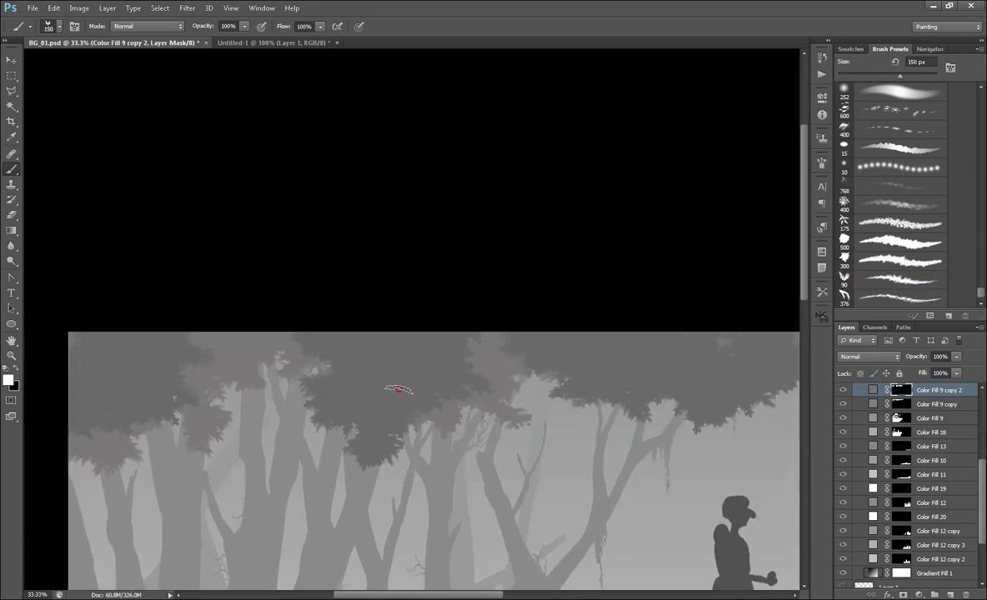
pyautogui.moveTo(666, 400); pyautogui.dragTo(522, 410)
# - Add small leaves along the dark canopy's underside near the long branch with the 60 px twig brush
pyautogui.moveTo(981, 295); pyautogui.dragTo(981, 177)
pyautogui.click(885, 178)
pyautogui.press('F5')
pyautogui.press('F5')
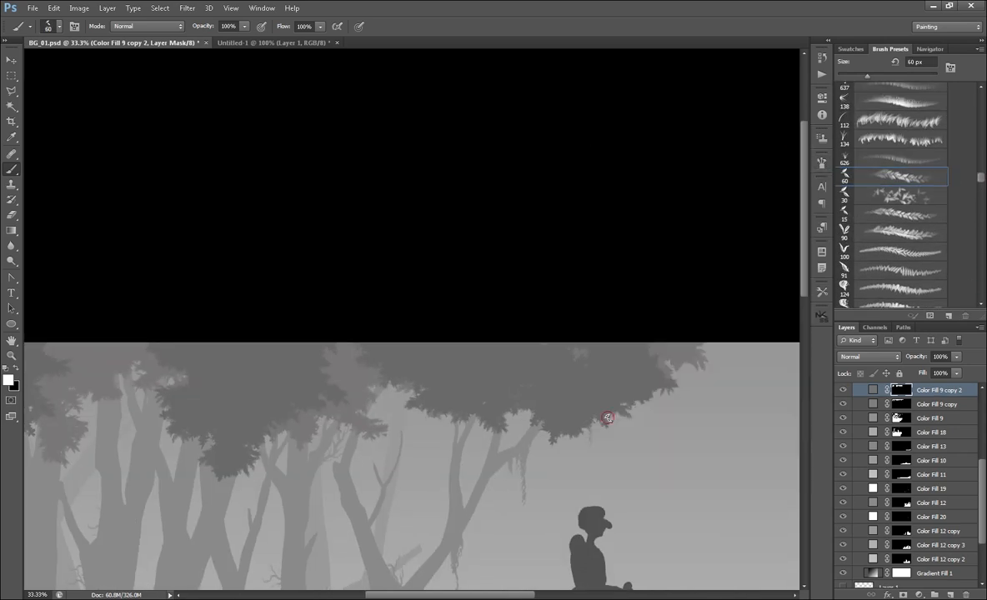
pyautogui.moveTo(508, 407); pyautogui.dragTo(602, 415)
pyautogui.moveTo(417, 386); pyautogui.dragTo(454, 346)
# - Show Color Fill 8 while keeping Color Fill 4, 5 and 7 hidden, and select Color Fill 8's mask
pyautogui.hotkey('ctrl', '-')
pyautogui.scroll(3, 952, 431)
pyautogui.moveTo(843, 525); pyautogui.dragTo(843, 497)
pyautogui.scroll(1, 972, 494)
pyautogui.click(841, 490)
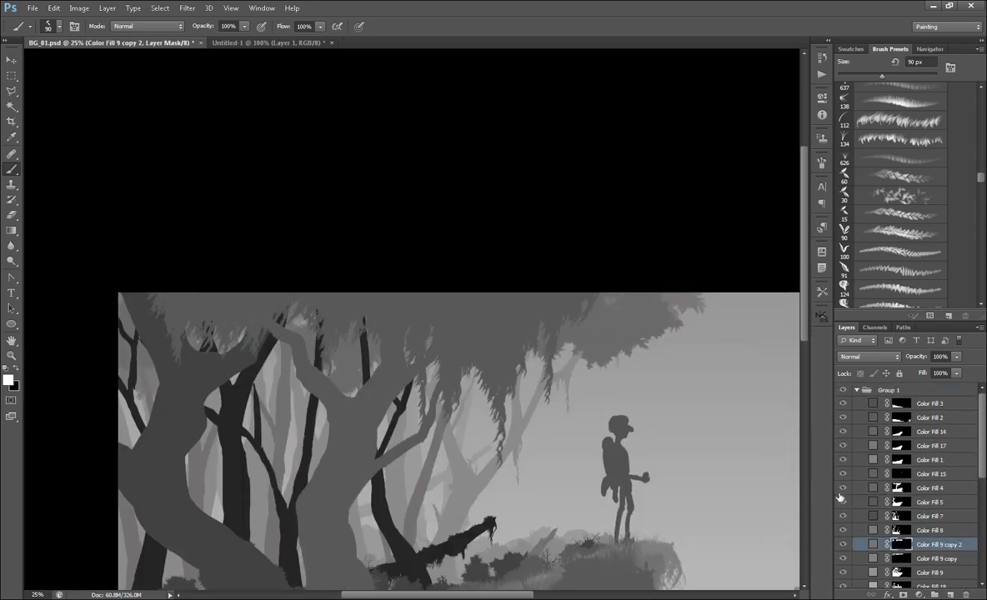
pyautogui.click(841, 491)
pyautogui.click(841, 501)
pyautogui.click(842, 501)
pyautogui.click(842, 502)
pyautogui.click(842, 516)
pyautogui.click(913, 532)
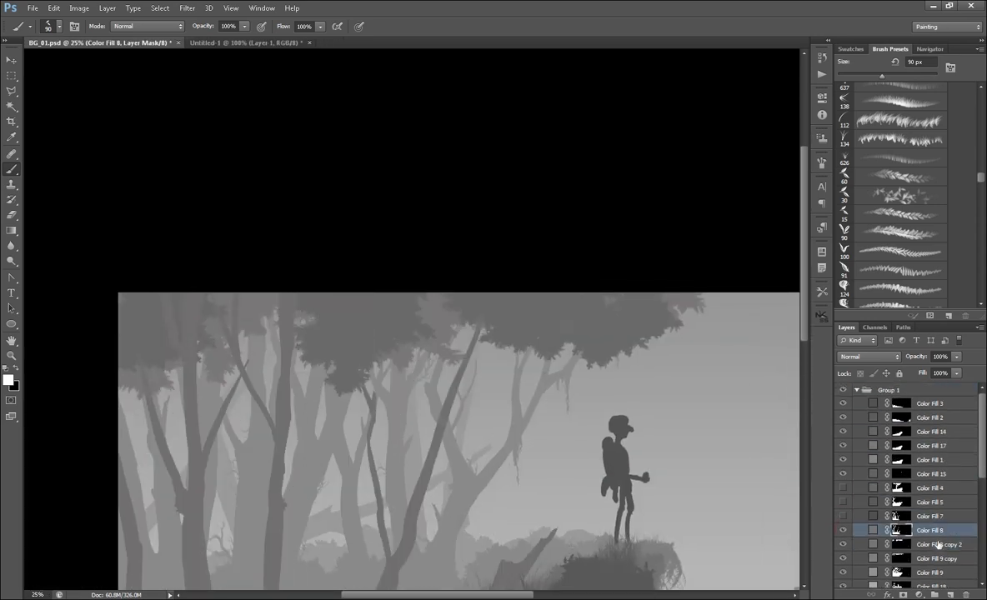
# - Duplicate Color Fill 8, blank the copy's mask, and switch to the Eraser for painting on it
pyautogui.moveTo(636, 492); pyautogui.dragTo(649, 426)
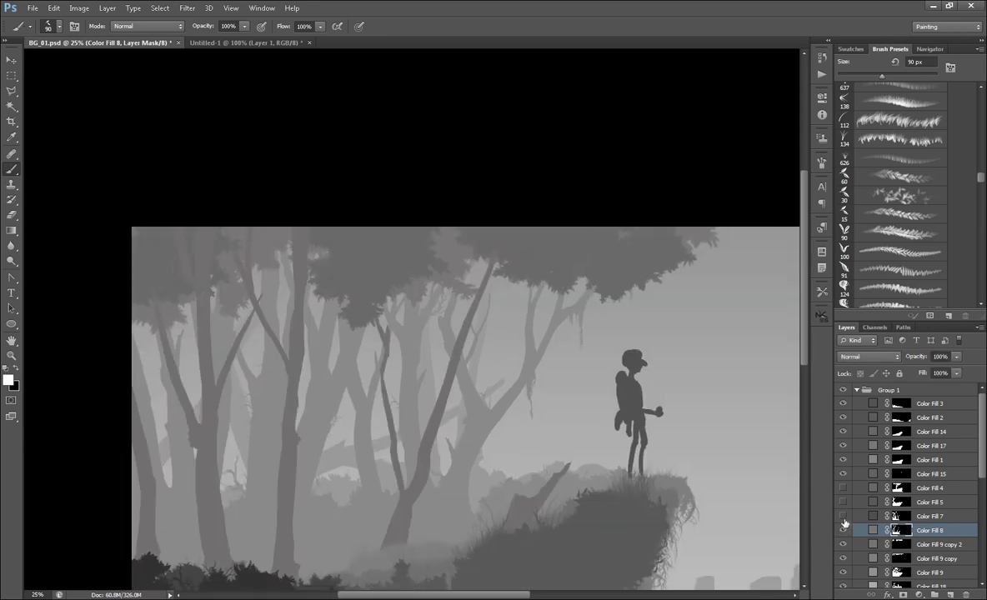
pyautogui.click(842, 518)
pyautogui.click(842, 518)
pyautogui.hotkey('ctrl', 'j')
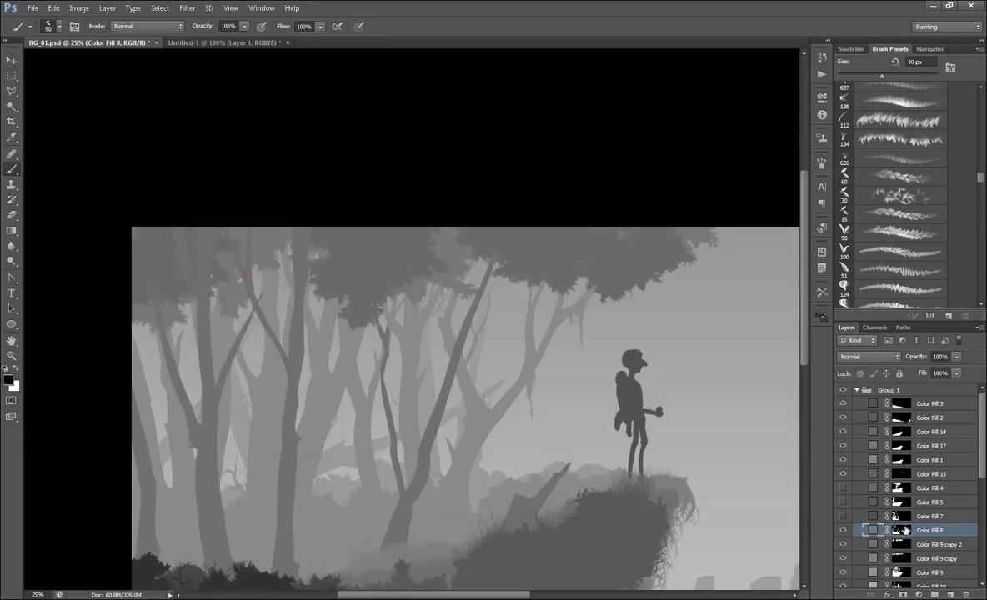
pyautogui.rightClick(914, 532)
pyautogui.click(902, 534)
pyautogui.click(902, 534)
pyautogui.press('e')
pyautogui.press('x')
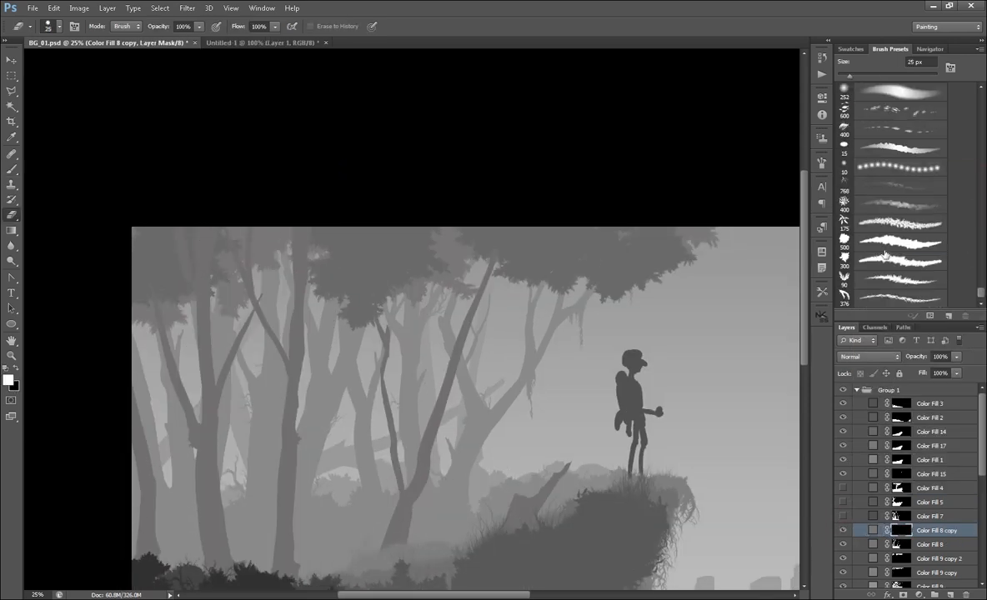
# - Paint a foliage canopy across the Color Fill 8 treetops with the 500 px leaf tip, adding detail at 200 px
pyautogui.press(']')
pyautogui.press(']')
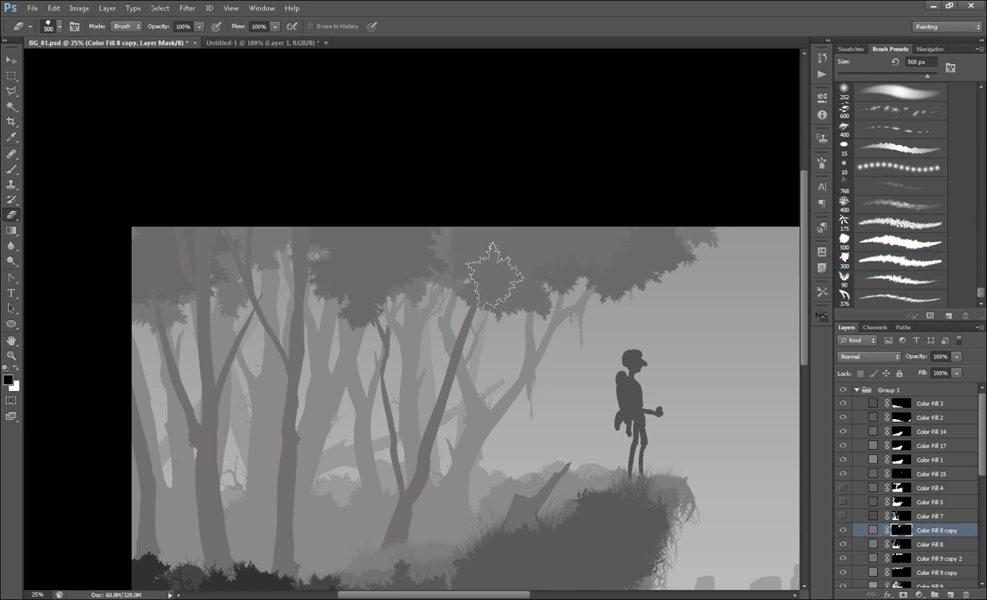
pyautogui.press('[')
pyautogui.press('[')
pyautogui.press('[')
pyautogui.press('[')
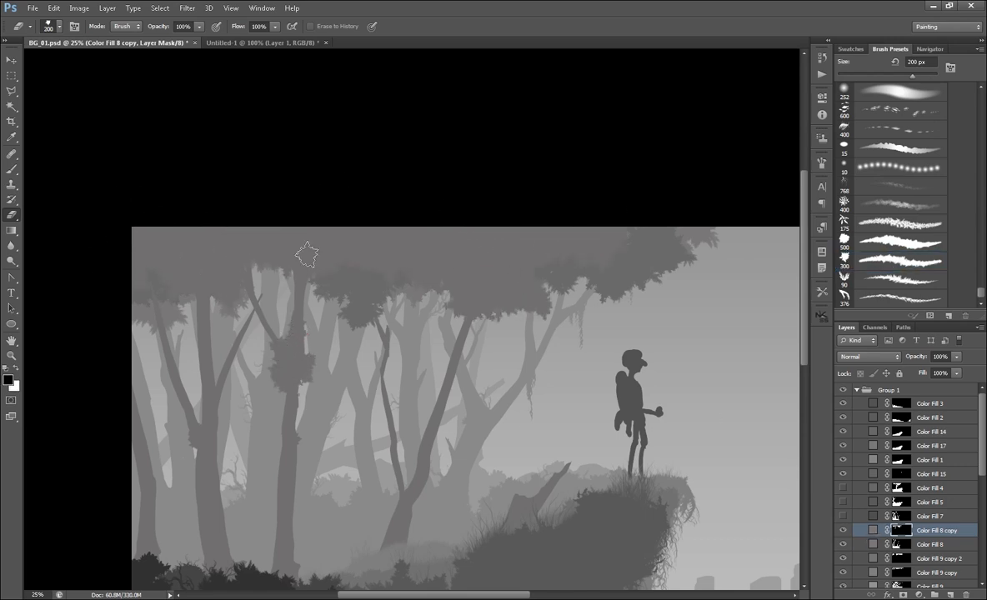
pyautogui.moveTo(307, 255)
pyautogui.mouseDown()
pyautogui.moveTo(264, 304)
pyautogui.moveTo(234, 284)
pyautogui.mouseUp()
# - Isolate the Color Fill 8 trees by hiding the Color Fill 9 layers, and add foliage around the thin middle tree
pyautogui.moveTo(842, 544); pyautogui.dragTo(843, 586)
pyautogui.scroll(-4, 940, 497)
pyautogui.click(843, 479)
pyautogui.click(843, 479)
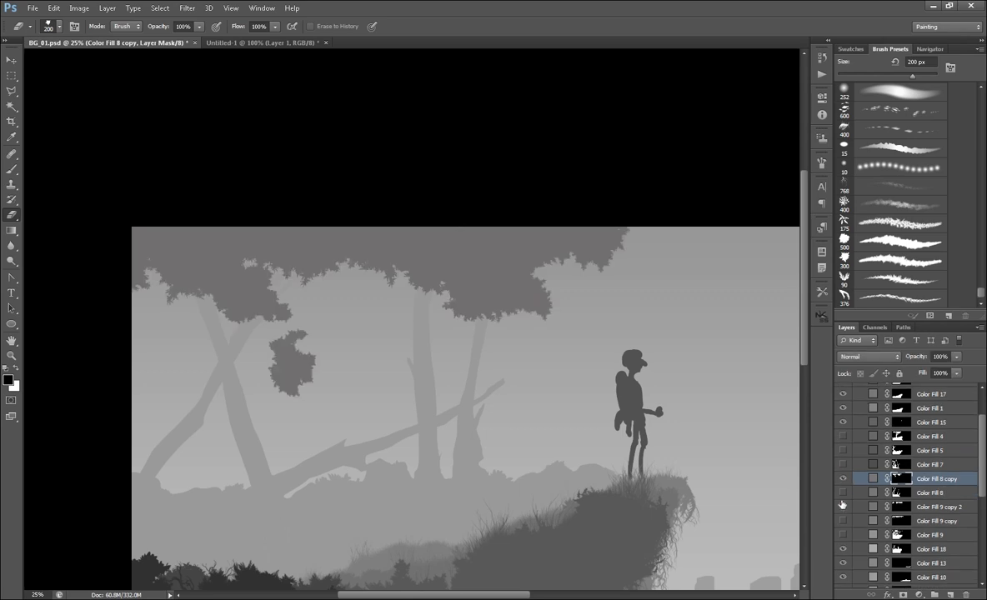
pyautogui.click(842, 494)
pyautogui.moveTo(348, 293)
pyautogui.mouseDown()
pyautogui.moveTo(400, 281)
pyautogui.moveTo(341, 255)
pyautogui.mouseUp()
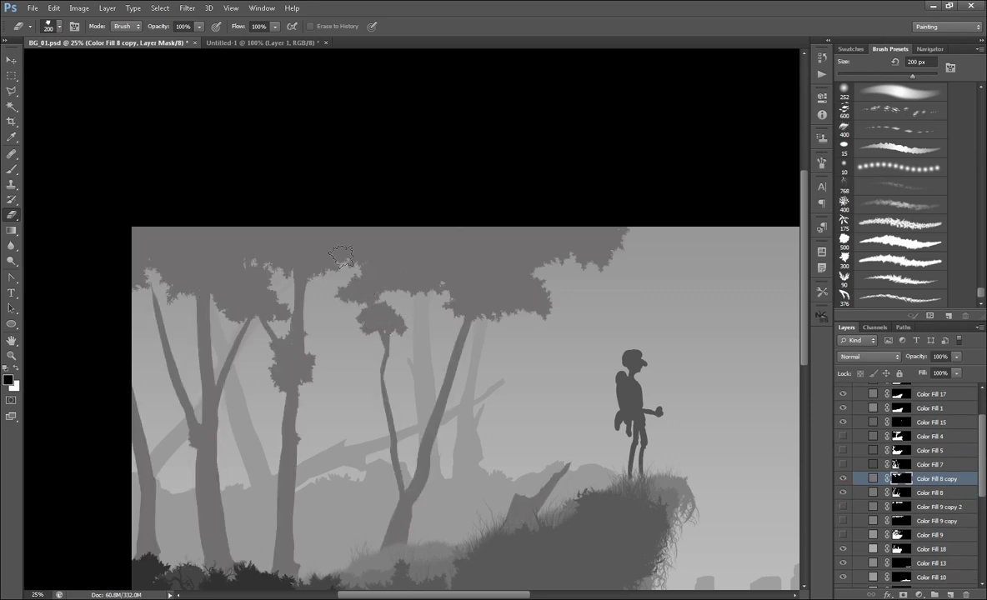
# - Roughen the Color Fill 8 copy canopy and tree clumps with jagged leaves, using the re-angled leaf tip at 150 to 175 px
pyautogui.click(822, 140)
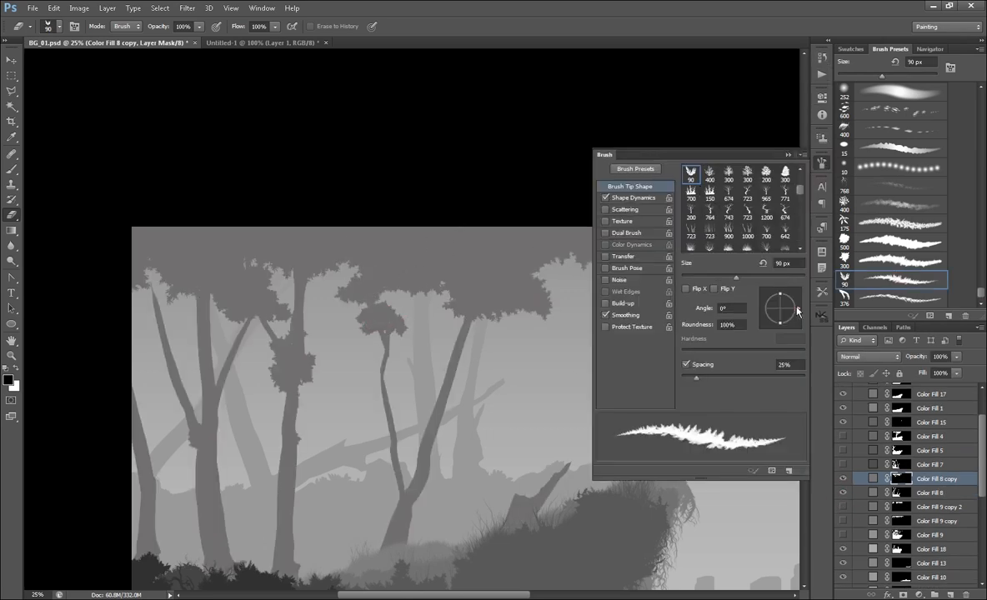
pyautogui.click(635, 234)
pyautogui.press(']')
pyautogui.press(']')
pyautogui.press(']')
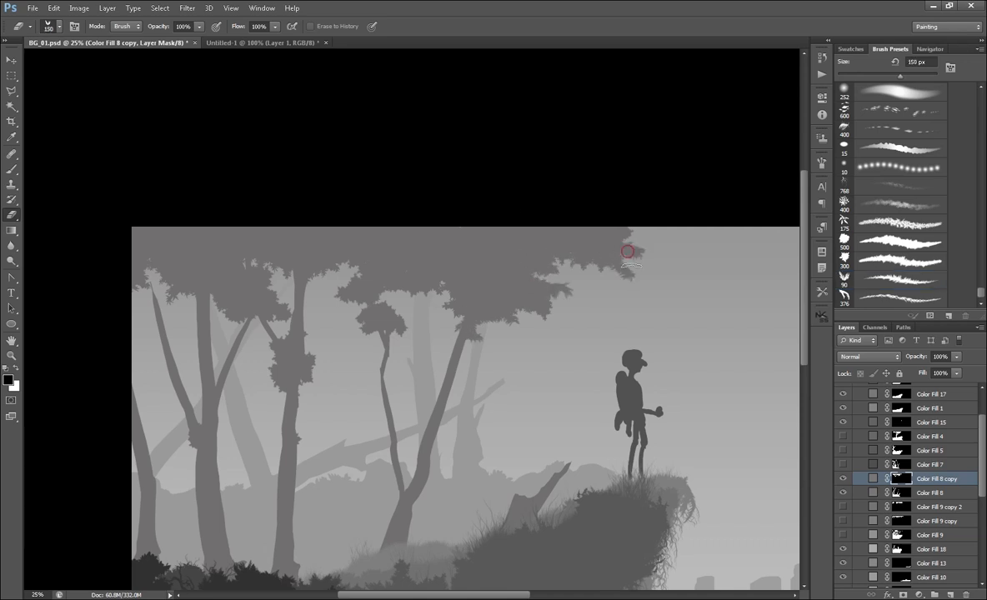
pyautogui.moveTo(350, 291); pyautogui.dragTo(380, 320)
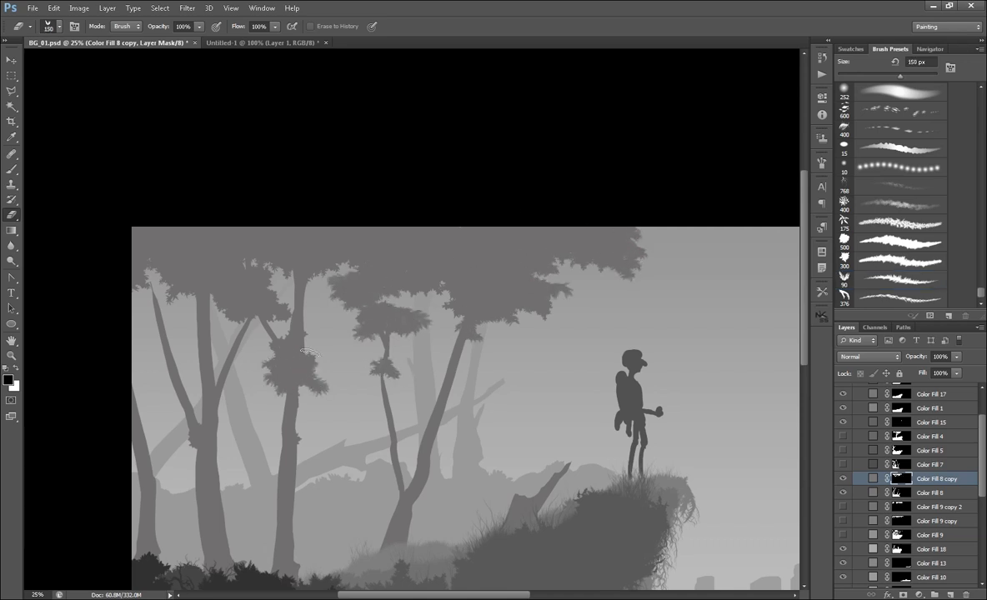
pyautogui.moveTo(200, 302)
pyautogui.mouseDown()
pyautogui.moveTo(163, 286)
pyautogui.moveTo(180, 241)
pyautogui.mouseUp()
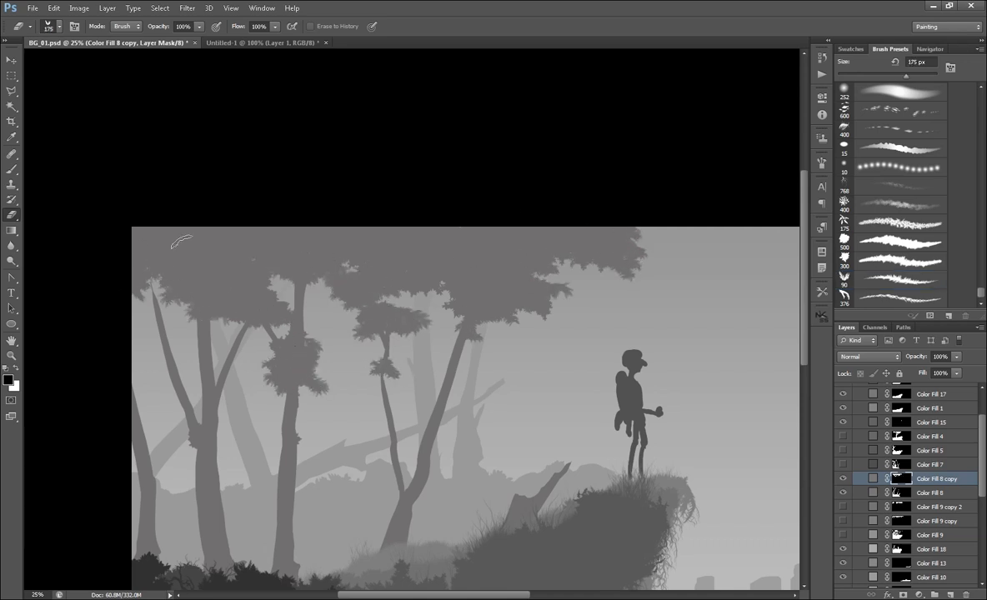
pyautogui.moveTo(542, 260); pyautogui.dragTo(636, 253)
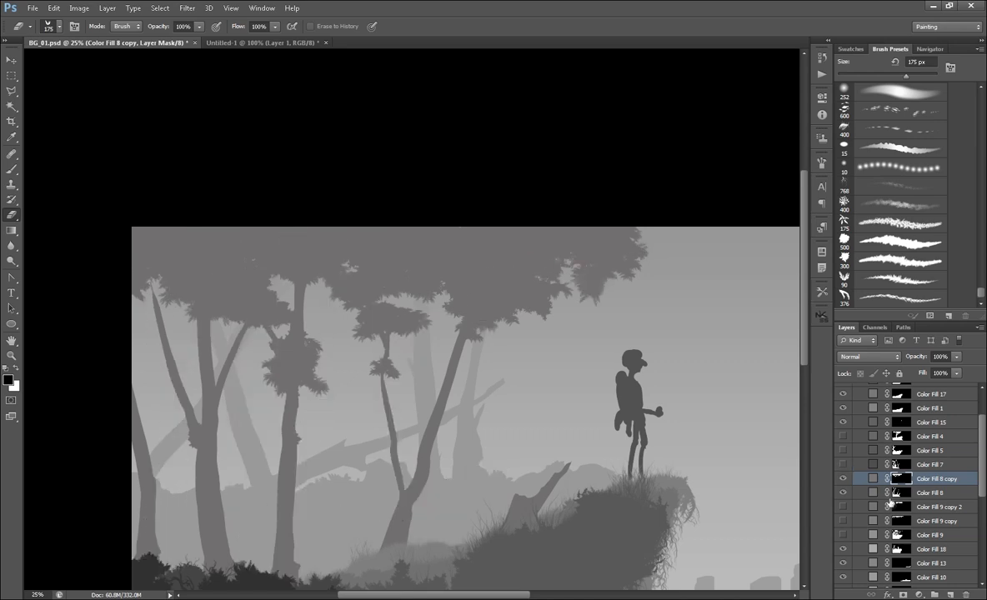
# - Change Color Fill 8 copy's fill to a darker grey and show the Color Fill 9 layers again
pyautogui.doubleClick(872, 479)
pyautogui.click(607, 233)
pyautogui.click(881, 138)
pyautogui.click(842, 464)
pyautogui.click(842, 465)
pyautogui.moveTo(843, 507); pyautogui.dragTo(843, 535)
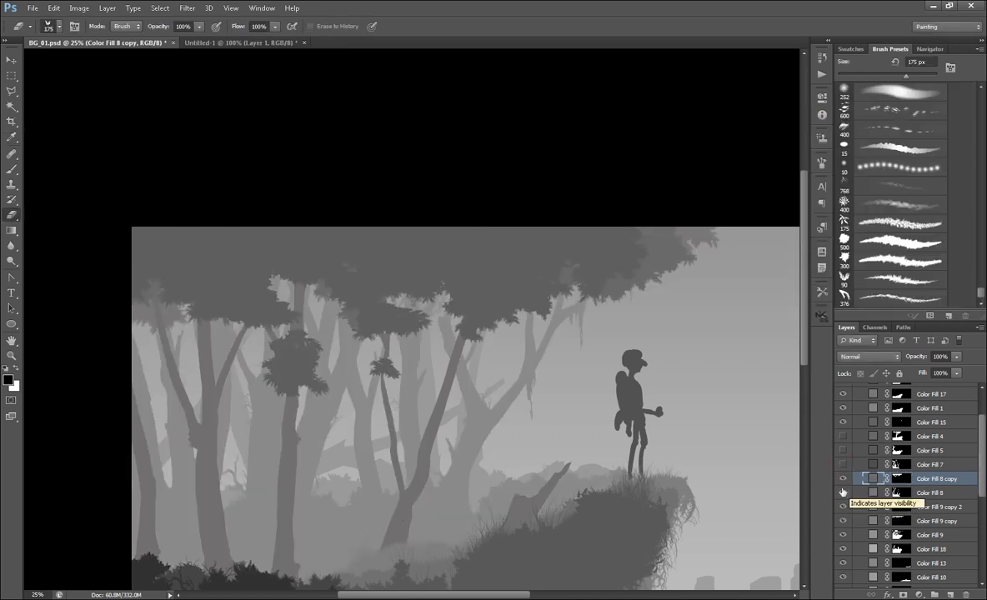
# - Show Color Fill 7, duplicate it, and clear the copy's mask to black
pyautogui.click(842, 464)
pyautogui.rightClick(934, 464)
pyautogui.click(889, 132)
pyautogui.click(900, 465)
pyautogui.hotkey('ctrl', 'a')
pyautogui.press('Delete')
pyautogui.hotkey('ctrl', 'd')
# - Lasso a ragged canopy shape over the dark foreground treetops and fill it in on Color Fill 7 copy's mask
pyautogui.click(885, 280)
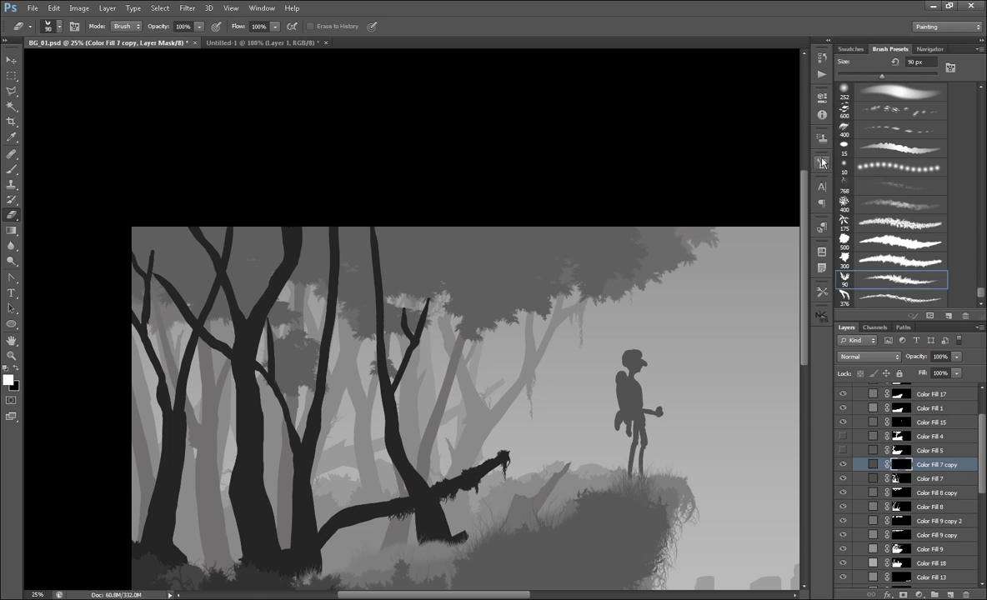
pyautogui.click(821, 163)
pyautogui.click(820, 163)
pyautogui.press('l')
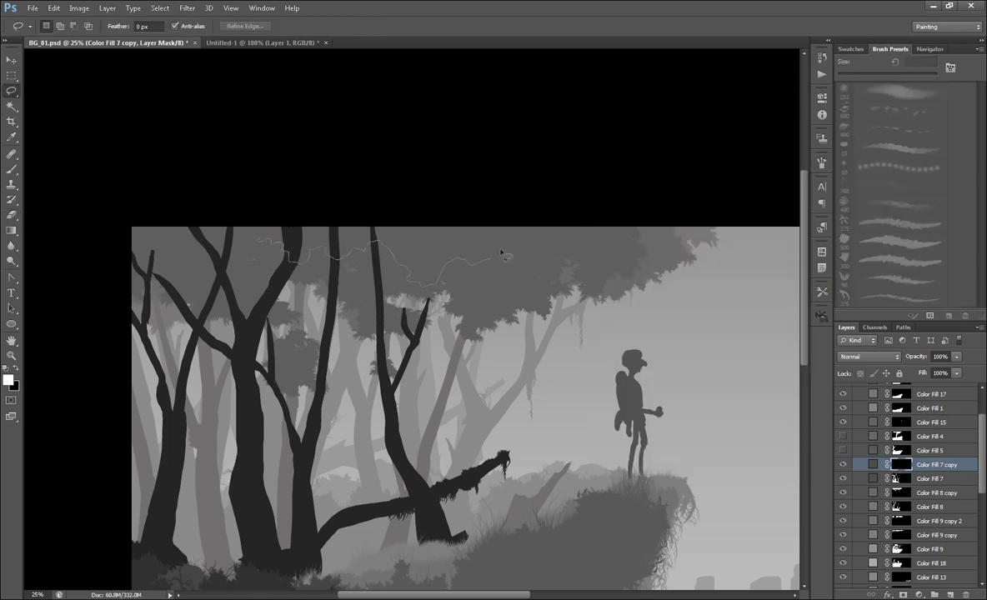
pyautogui.moveTo(163, 317); pyautogui.dragTo(260, 242)
pyautogui.press('x')
pyautogui.press('Delete')
pyautogui.hotkey('ctrl', 'd')
pyautogui.press('e')
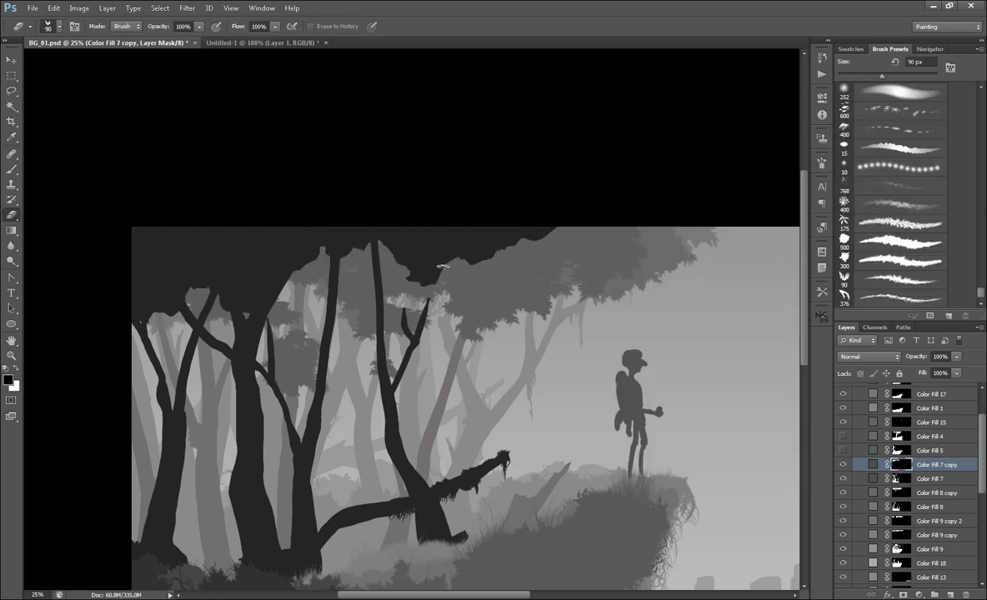
# - Fringe the dark foreground canopy's lower edge with jagged leaf clusters around the treetops using an enlarged leaf tip
pyautogui.press(']')
pyautogui.press(']')
pyautogui.press(']')
pyautogui.press(']')
pyautogui.press(']')
pyautogui.moveTo(435, 276)
pyautogui.mouseDown()
pyautogui.moveTo(494, 262)
pyautogui.moveTo(429, 232)
pyautogui.moveTo(319, 269)
pyautogui.moveTo(203, 275)
pyautogui.moveTo(146, 300)
pyautogui.mouseUp()
pyautogui.hotkey('ctrl', '+')
pyautogui.press(']')
pyautogui.press(']')
pyautogui.hotkey('ctrl', '+')
pyautogui.moveTo(650, 351); pyautogui.dragTo(546, 493)
# - Add fine leaf sprigs to the dark canopy's underside with the 175 px twig tip
pyautogui.hotkey('ctrl', '-')
pyautogui.hotkey('ctrl', '-')
pyautogui.click(898, 223)
pyautogui.moveTo(514, 313); pyautogui.dragTo(498, 350)
pyautogui.moveTo(204, 315); pyautogui.dragTo(277, 300)
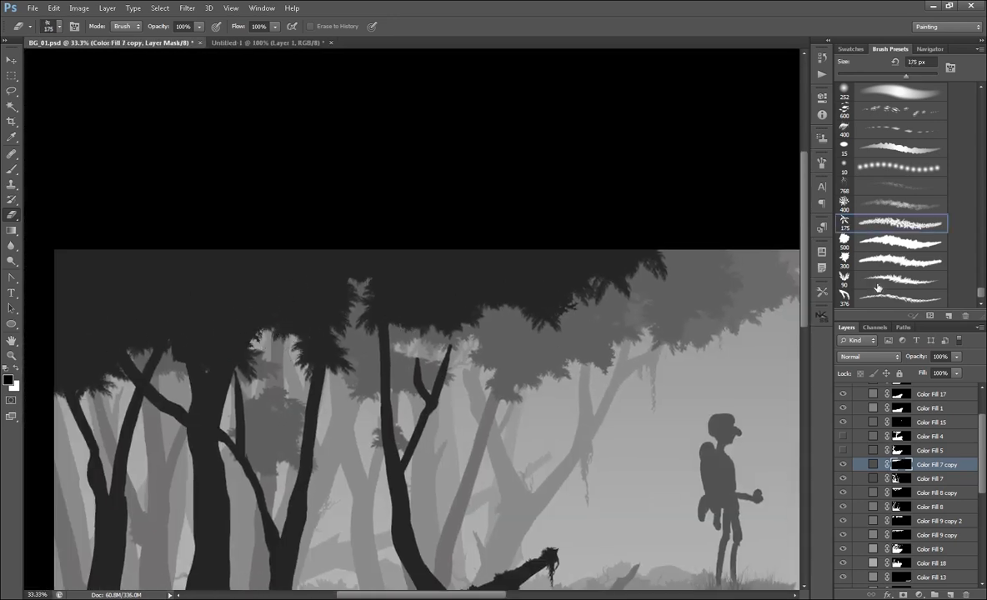
# - Paint drooping leaves at the dark canopy's right end and around the trunks below it with the 376 px leaf tip
pyautogui.click(878, 296)
pyautogui.moveTo(587, 280); pyautogui.dragTo(604, 267)
pyautogui.moveTo(410, 315); pyautogui.dragTo(413, 358)
pyautogui.moveTo(634, 258)
pyautogui.mouseDown()
pyautogui.moveTo(638, 250)
pyautogui.moveTo(652, 293)
pyautogui.mouseUp()
pyautogui.moveTo(260, 355)
pyautogui.mouseDown()
pyautogui.moveTo(360, 326)
pyautogui.moveTo(368, 352)
pyautogui.mouseUp()
pyautogui.moveTo(551, 490); pyautogui.dragTo(582, 404)
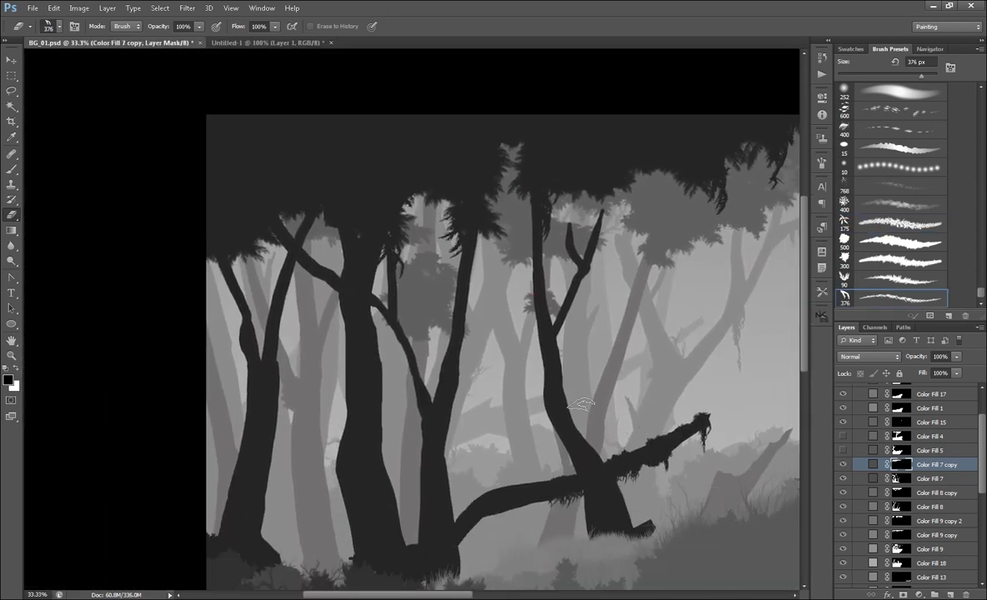
pyautogui.hotkey('ctrl', '-')
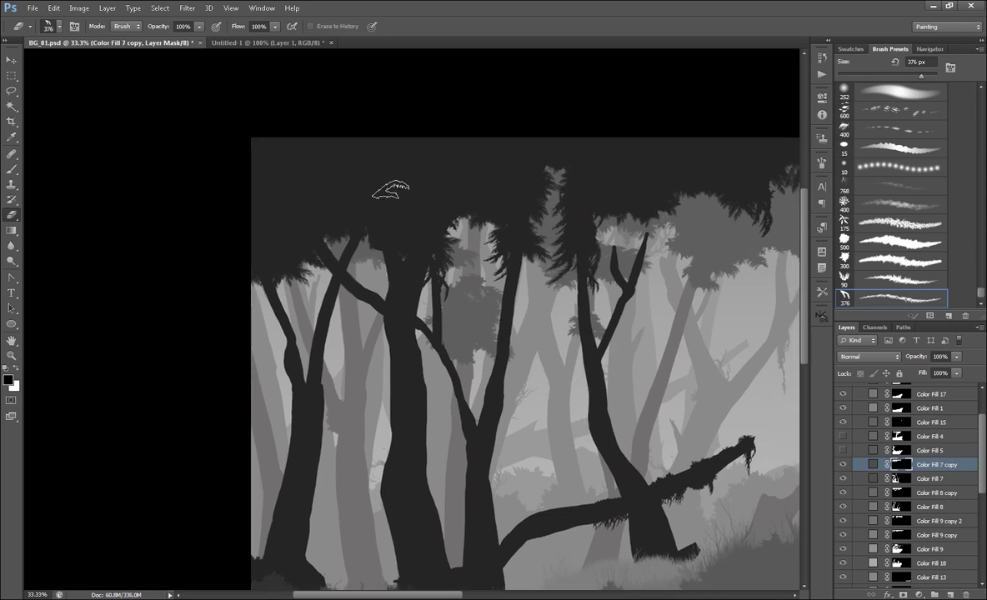
# - Alternate between erasing and adding 376 px leaves in the dark canopy above the forked trunk on Color Fill 7 copy's mask
pyautogui.press('x')
pyautogui.press('x')
pyautogui.moveTo(588, 218)
pyautogui.mouseDown()
pyautogui.moveTo(606, 189)
pyautogui.moveTo(621, 212)
pyautogui.mouseUp()
pyautogui.press('x')
pyautogui.moveTo(568, 232)
pyautogui.mouseDown()
pyautogui.moveTo(551, 257)
pyautogui.moveTo(541, 219)
pyautogui.mouseUp()
pyautogui.press('x')
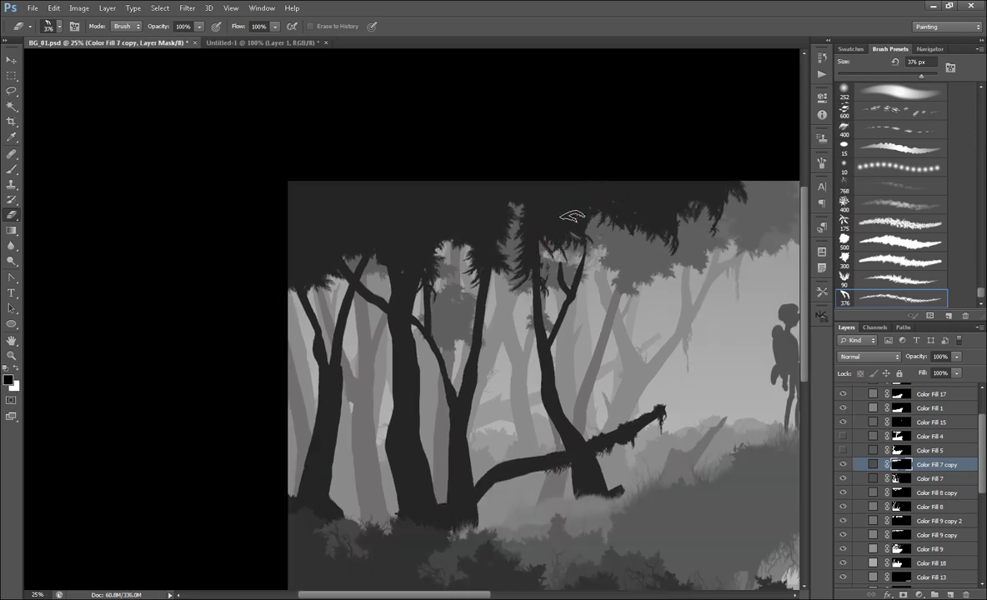
# - Add leaf tufts around the slender forked trunk's top with the smaller curved leaf tip at 201 px
pyautogui.click(882, 281)
pyautogui.click(822, 163)
pyautogui.moveTo(793, 306); pyautogui.dragTo(761, 306)
pyautogui.moveTo(552, 229)
pyautogui.mouseDown()
pyautogui.moveTo(567, 236)
pyautogui.moveTo(547, 257)
pyautogui.mouseUp()
pyautogui.moveTo(598, 224); pyautogui.dragTo(621, 218)
# - Cut leaf-shaped gaps into the dark canopy's left end and above the slender fork, rebuilding foliage between them
pyautogui.press('x')
pyautogui.moveTo(360, 208)
pyautogui.mouseDown()
pyautogui.moveTo(354, 248)
pyautogui.moveTo(331, 279)
pyautogui.moveTo(336, 215)
pyautogui.mouseUp()
pyautogui.press('x')
pyautogui.press('x')
pyautogui.moveTo(298, 244); pyautogui.dragTo(317, 231)
pyautogui.press('x')
pyautogui.press('x')
pyautogui.moveTo(594, 203)
pyautogui.mouseDown()
pyautogui.moveTo(569, 213)
pyautogui.moveTo(575, 247)
pyautogui.mouseUp()
pyautogui.press('x')
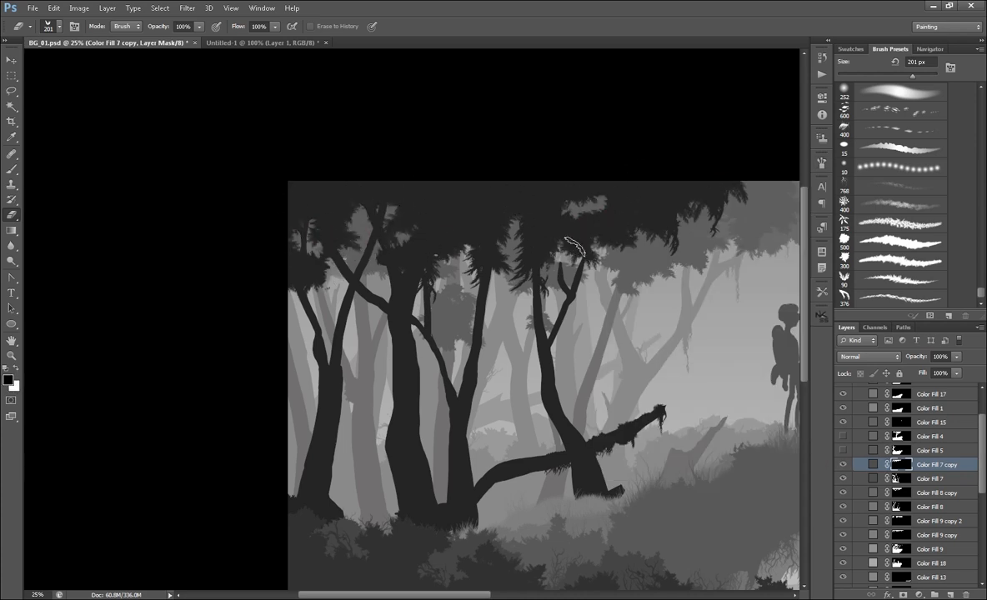
# - Add drooping leaves to the dark canopy's lower edge with the 376 px leaf tip
pyautogui.click(900, 298)
pyautogui.moveTo(633, 233); pyautogui.dragTo(627, 263)
pyautogui.moveTo(469, 247); pyautogui.dragTo(465, 275)
# - Show Color Fill 4 and Color Fill 5 again and pick a new grey for Color Fill 7 copy's fill
pyautogui.moveTo(842, 436); pyautogui.dragTo(842, 450)
pyautogui.click(843, 464)
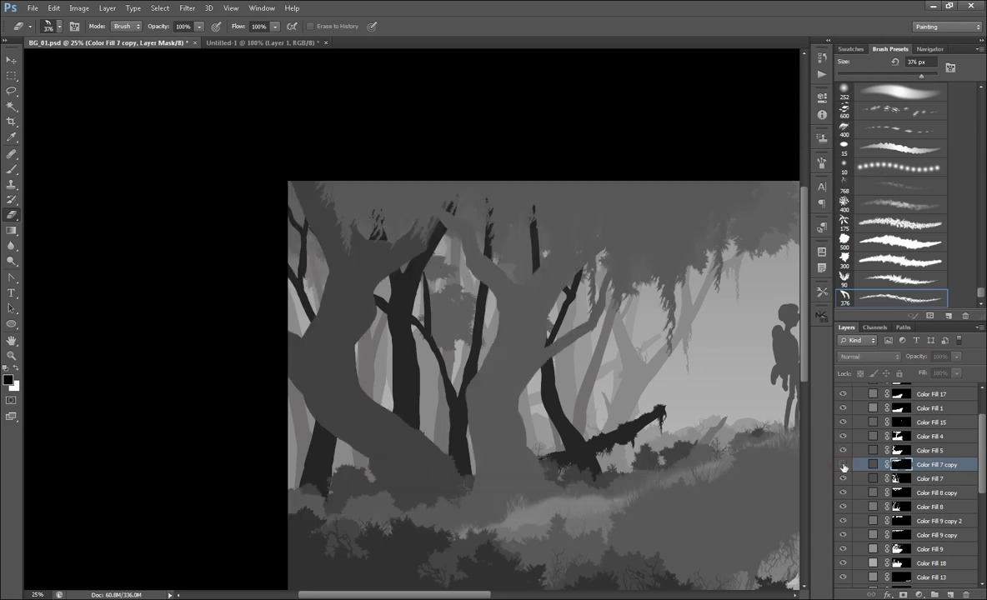
pyautogui.click(842, 464)
pyautogui.doubleClick(873, 465)
pyautogui.click(607, 243)
pyautogui.press('Return')
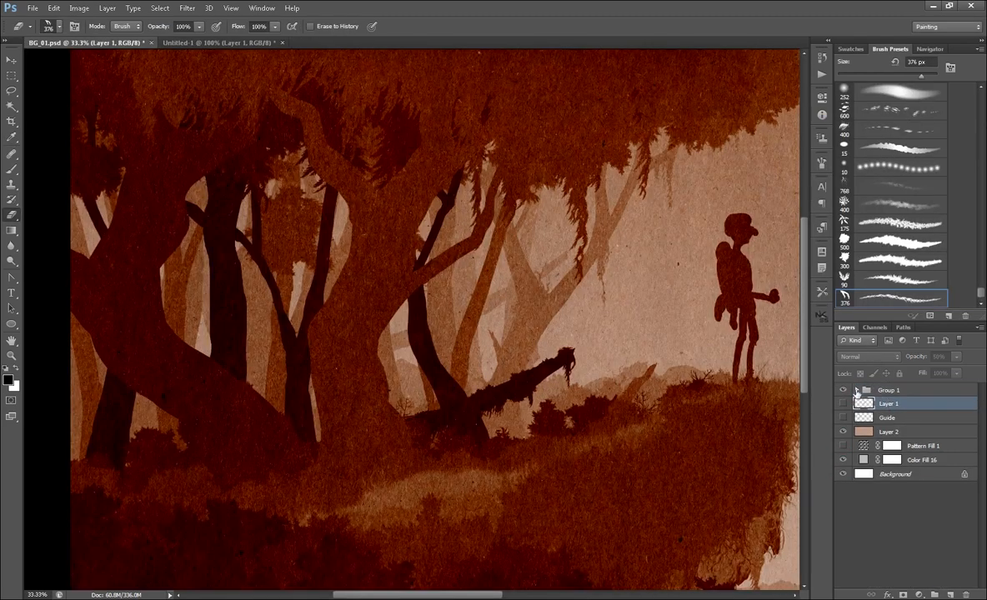
# - Trim the leaf clump between the left trunks on Color Fill 8 copy's mask with the 90 px leaf tip
pyautogui.click(856, 391)
pyautogui.click(900, 458)
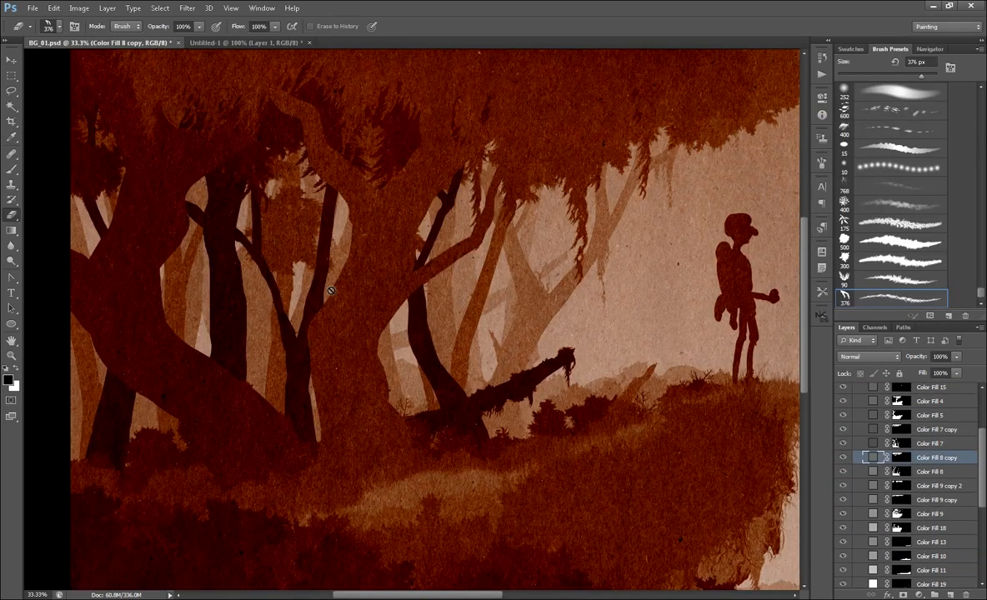
pyautogui.press('x')
pyautogui.click(906, 277)
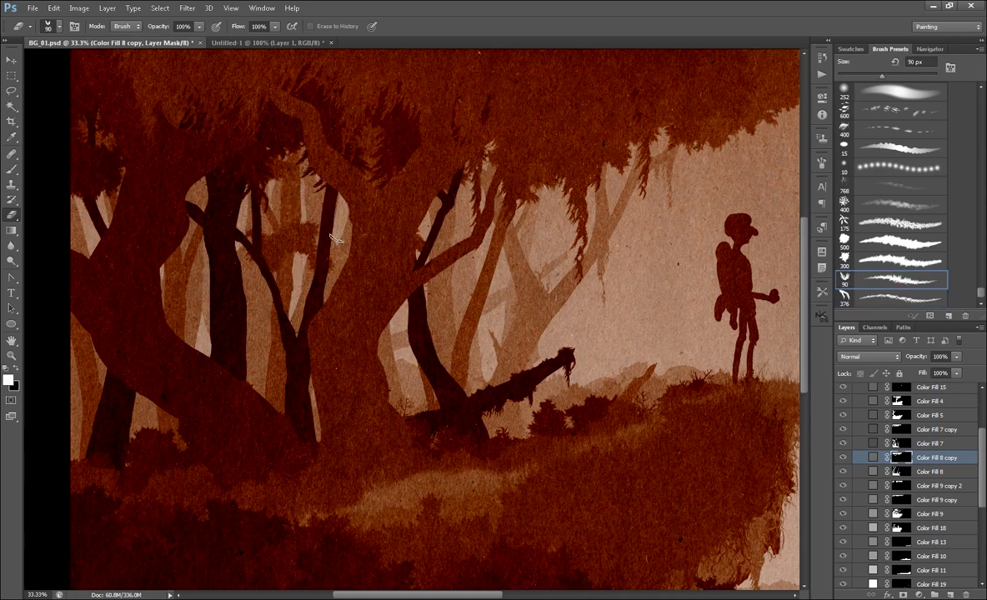
pyautogui.hotkey('ctrl', '-')
pyautogui.hotkey('ctrl', '-')
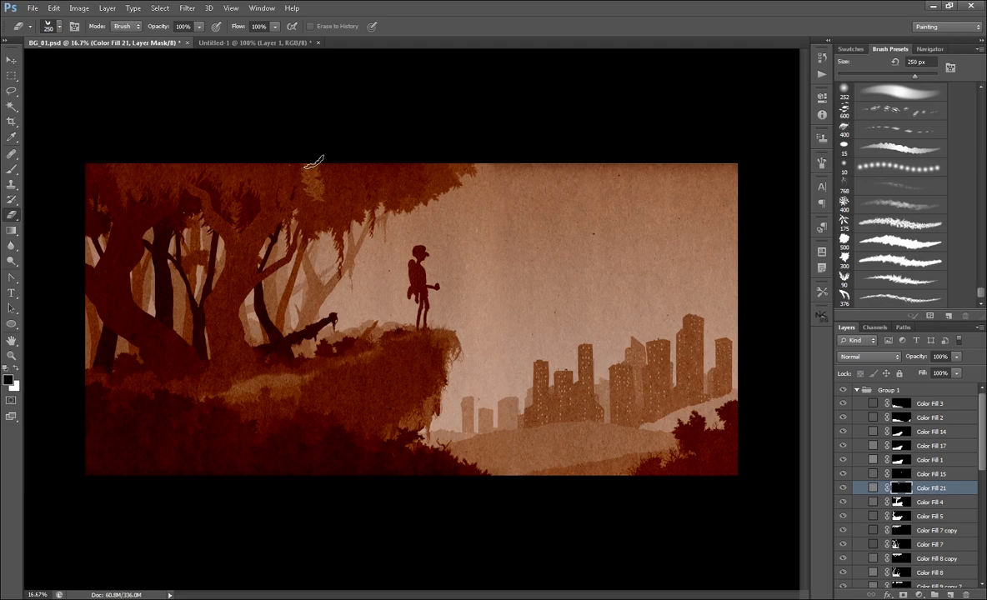
# - Fringe the lower edge of Color Fill 21's upper canopy with leaves, using the curved leaf tip enlarged to 250 px
pyautogui.hotkey('ctrl', '+')
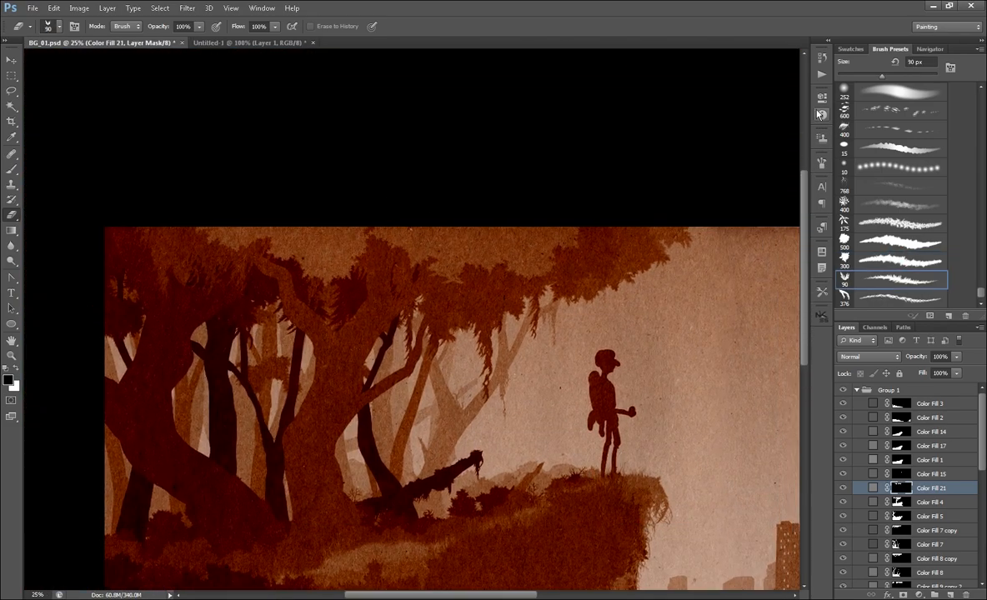
pyautogui.click(821, 162)
pyautogui.click(821, 162)
pyautogui.press(']')
pyautogui.press(']')
pyautogui.press(']')
pyautogui.press(']')
pyautogui.press(']')
pyautogui.press(']')
pyautogui.moveTo(287, 257); pyautogui.dragTo(190, 241)
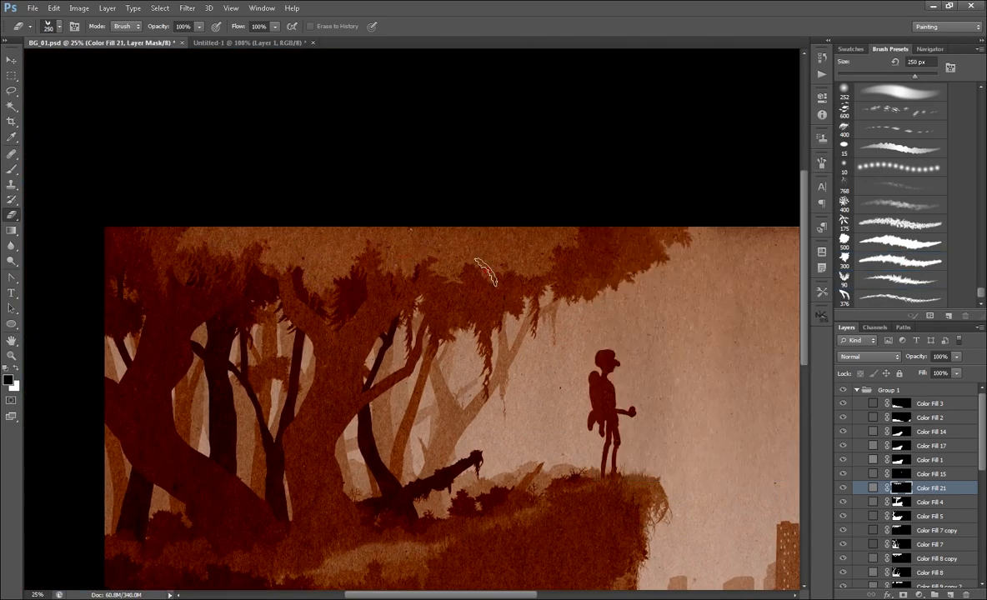
pyautogui.moveTo(486, 271); pyautogui.dragTo(424, 254)
# - Paint broader leaf clusters along Color Fill 21's canopy toward its left end with the 250 px slender leaf tip
pyautogui.press(']')
pyautogui.press(']')
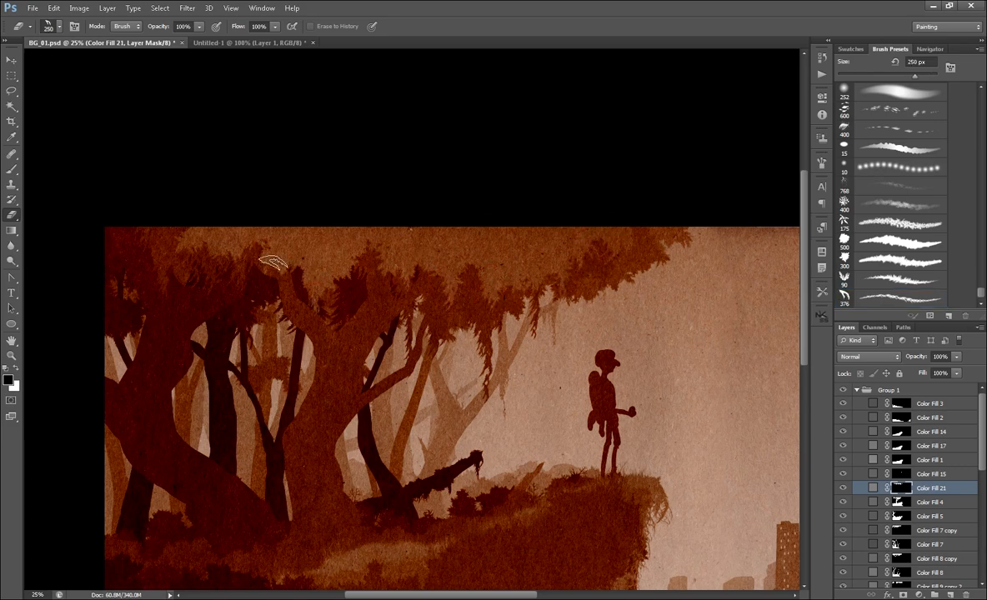
pyautogui.moveTo(273, 262); pyautogui.dragTo(182, 240)
# - Change Color Fill 21's fill to a medium grey and save the document
pyautogui.scroll(-1, 179, 227)
pyautogui.scroll(1, 178, 226)
pyautogui.doubleClick(873, 488)
pyautogui.click(605, 253)
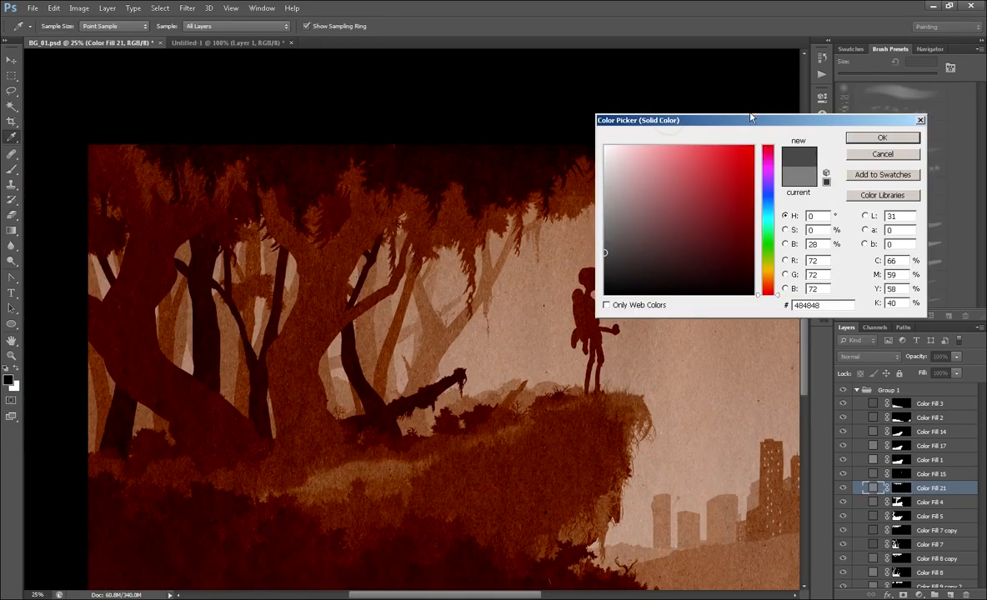
pyautogui.moveTo(750, 118); pyautogui.dragTo(846, 106)
pyautogui.click(699, 213)
pyautogui.click(948, 128)
pyautogui.hotkey('ctrl', '-')
pyautogui.hotkey('ctrl', 's')
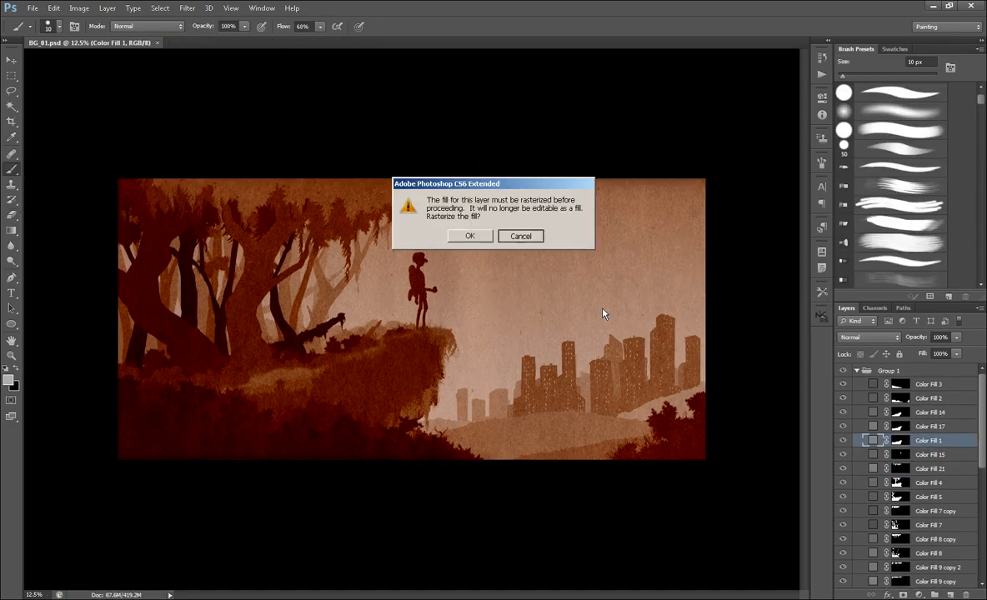
# - Decline rasterizing the fill, then hide the other color fill layers to isolate and select Color Fill 4
pyautogui.press('Escape')
pyautogui.hotkey('ctrl', '+')
pyautogui.hotkey('ctrl', '+')
pyautogui.hotkey('ctrl', '+')
pyautogui.hotkey('ctrl', '+')
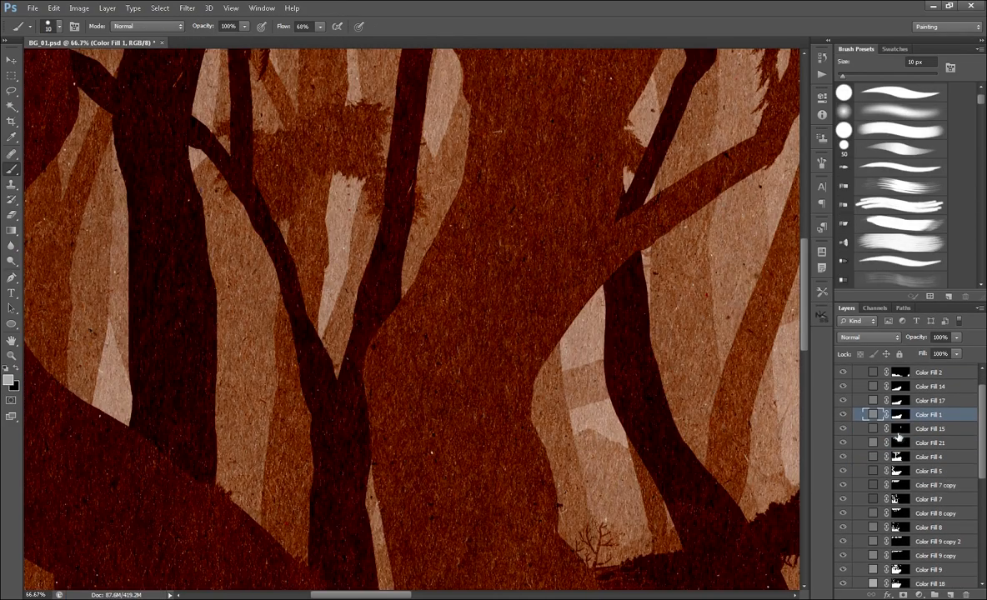
pyautogui.scroll(2, 898, 437)
pyautogui.moveTo(842, 384); pyautogui.dragTo(843, 581)
pyautogui.scroll(-4, 842, 500)
pyautogui.moveTo(843, 450); pyautogui.dragTo(842, 582)
pyautogui.hotkey('ctrl', '-')
pyautogui.hotkey('ctrl', '-')
pyautogui.keyDown('ctrl'); pyautogui.click(591, 510); pyautogui.keyUp('ctrl')
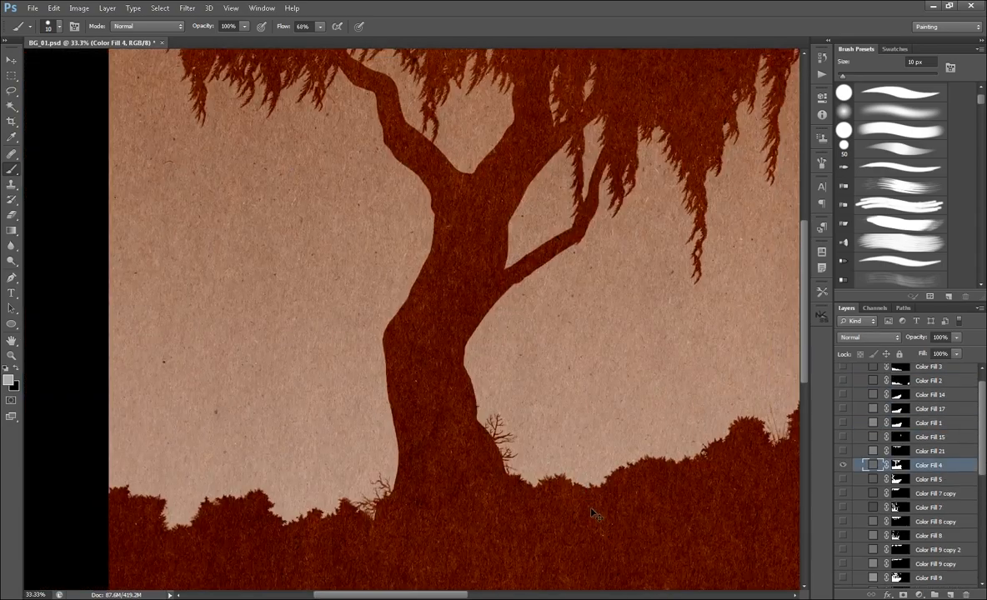
# - Try to reshape the branch and hanging foliage on Color Fill 4's mask with a lassoed fill
pyautogui.moveTo(597, 392); pyautogui.dragTo(574, 516)
pyautogui.hotkey('ctrl', '+')
pyautogui.hotkey('ctrl', '-')
pyautogui.moveTo(695, 314)
pyautogui.mouseDown()
pyautogui.moveTo(520, 397)
pyautogui.moveTo(578, 358)
pyautogui.mouseUp()
pyautogui.press('l')
pyautogui.moveTo(463, 323); pyautogui.dragTo(480, 294)
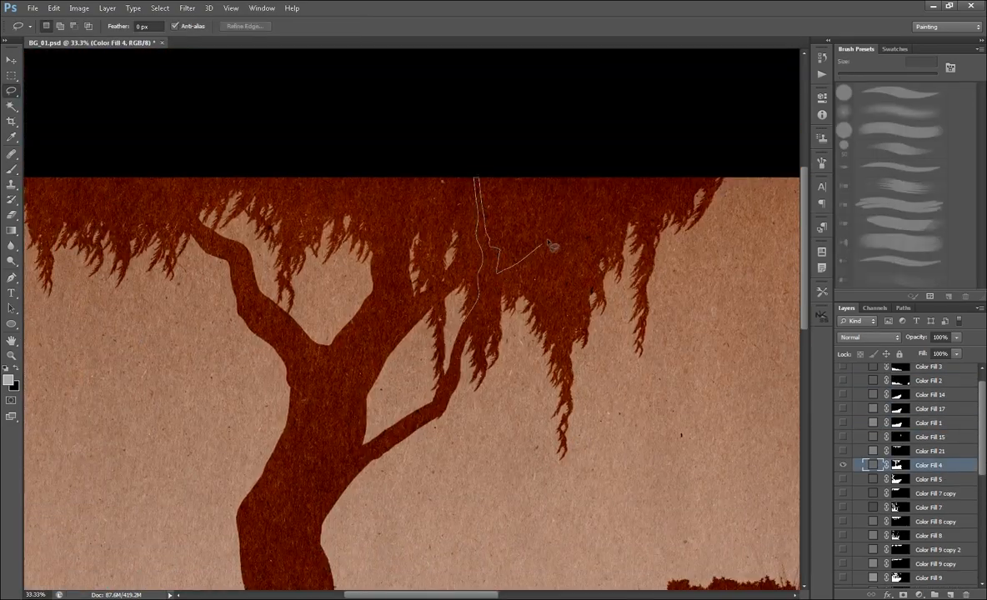
pyautogui.moveTo(547, 242); pyautogui.dragTo(446, 279)
pyautogui.moveTo(465, 323); pyautogui.dragTo(488, 240)
pyautogui.moveTo(469, 342)
pyautogui.mouseDown()
pyautogui.moveTo(444, 102)
pyautogui.moveTo(463, 322)
pyautogui.mouseUp()
pyautogui.click(900, 465)
pyautogui.press('Delete')
pyautogui.moveTo(544, 474); pyautogui.dragTo(588, 475)
pyautogui.hotkey('ctrl', '-')
pyautogui.hotkey('ctrl', 'z')
pyautogui.hotkey('ctrl', 'd')
# - Extend the thin right branch and roughen the trunk outline on Color Fill 4's mask with the rough eraser tip at 15 to 30 px
pyautogui.hotkey('ctrl', '+')
pyautogui.hotkey('ctrl', '+')
pyautogui.hotkey('ctrl', '+')
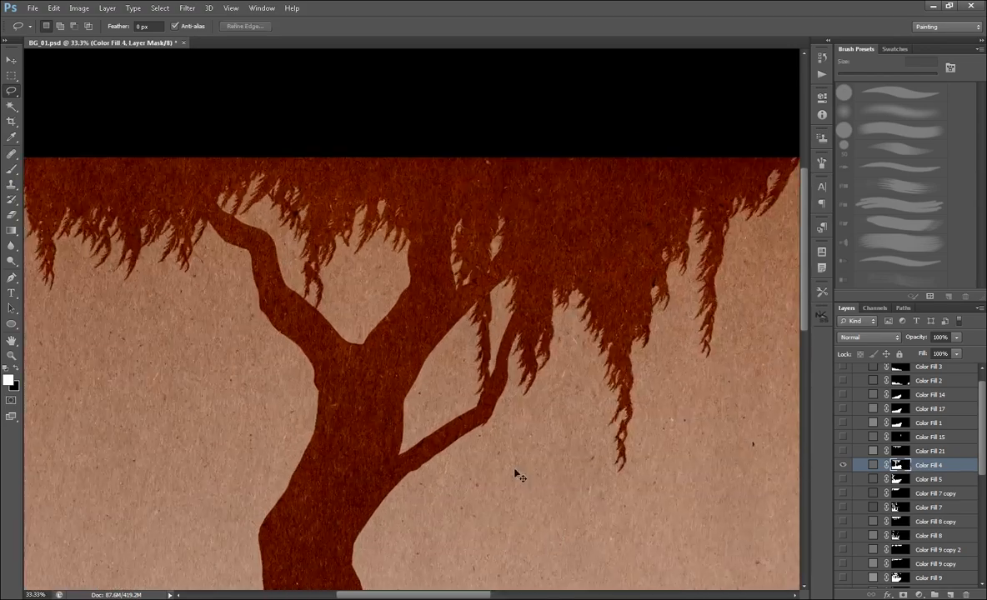
pyautogui.press('e')
pyautogui.scroll(-15, 929, 199)
pyautogui.click(904, 129)
pyautogui.click(822, 163)
pyautogui.click(631, 200)
pyautogui.click(788, 155)
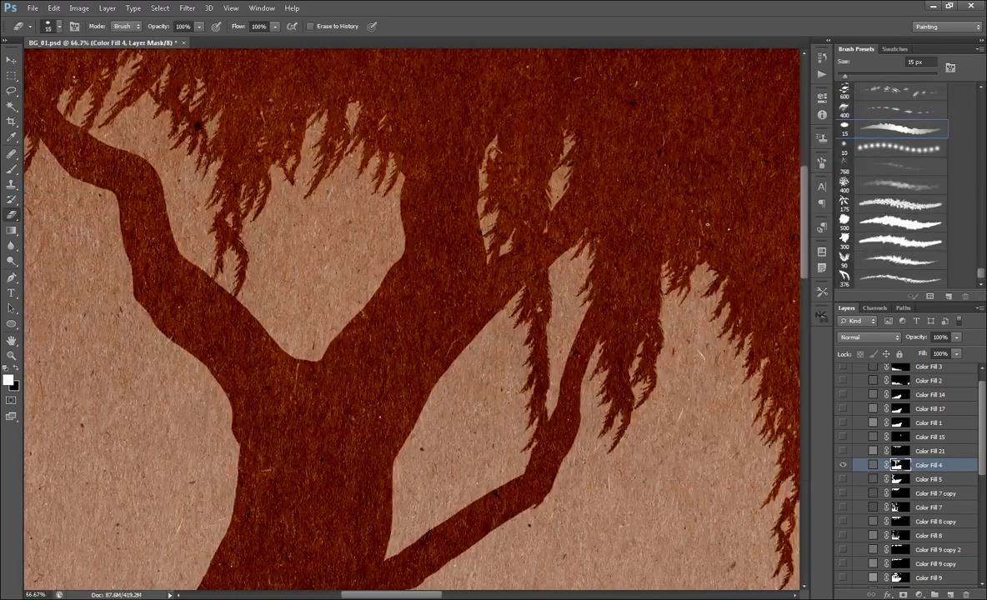
pyautogui.hotkey('ctrl', '-')
pyautogui.hotkey('ctrl', '-')
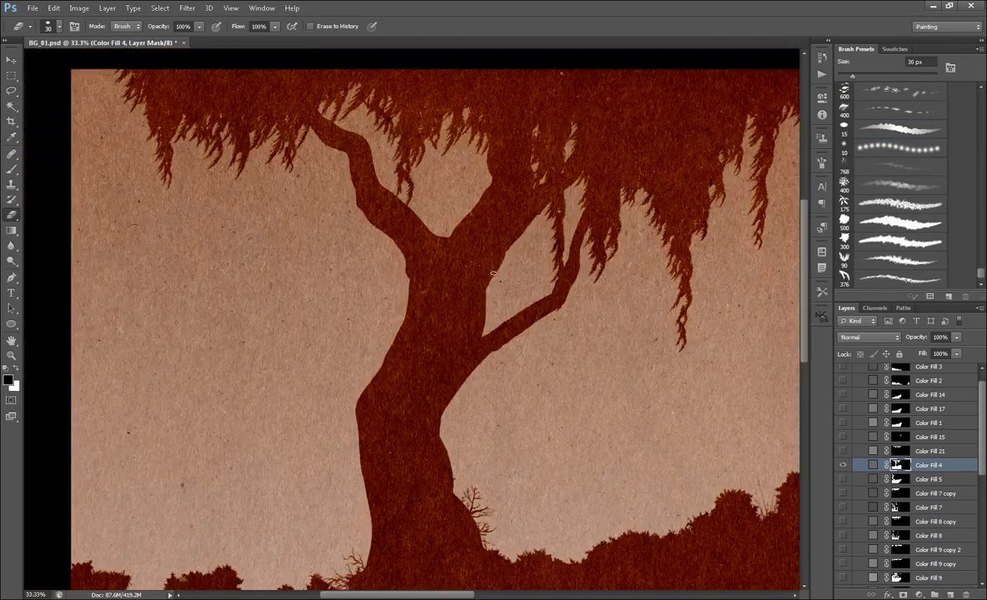
pyautogui.scroll(-3, 438, 431)
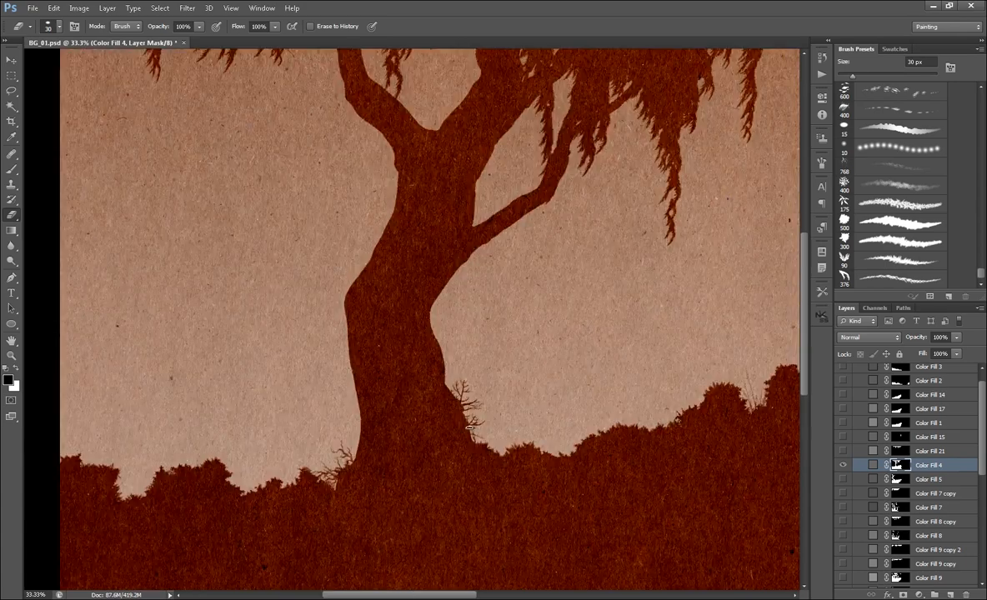
pyautogui.scroll(5, 390, 363)
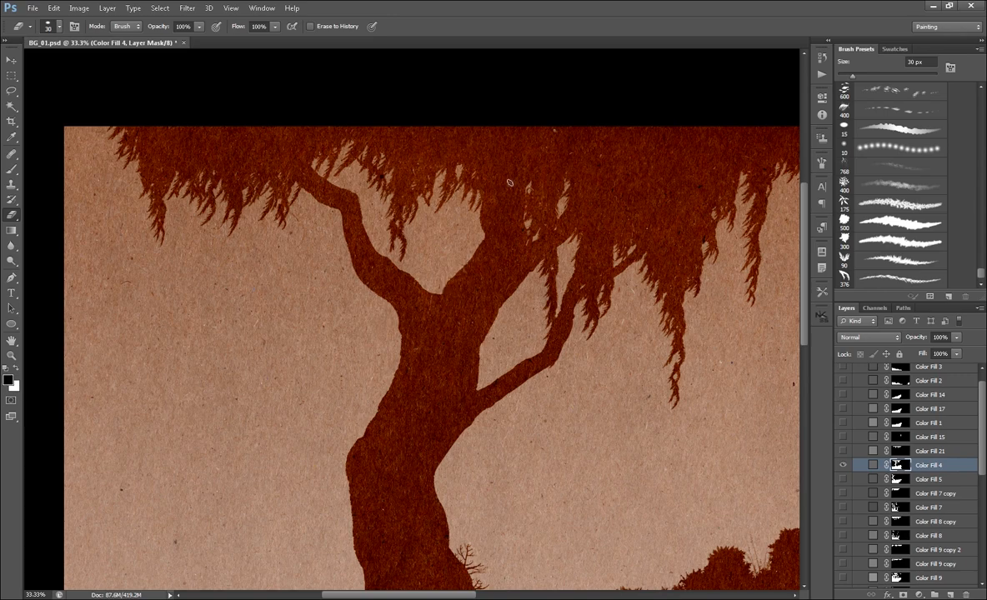
pyautogui.moveTo(476, 421); pyautogui.dragTo(464, 415)
pyautogui.moveTo(576, 520); pyautogui.dragTo(547, 425)
# - Isolate Color Fill 5 and rework its trunk and ground outline on the mask with the 30 px rough eraser tip
pyautogui.click(843, 465)
pyautogui.click(842, 480)
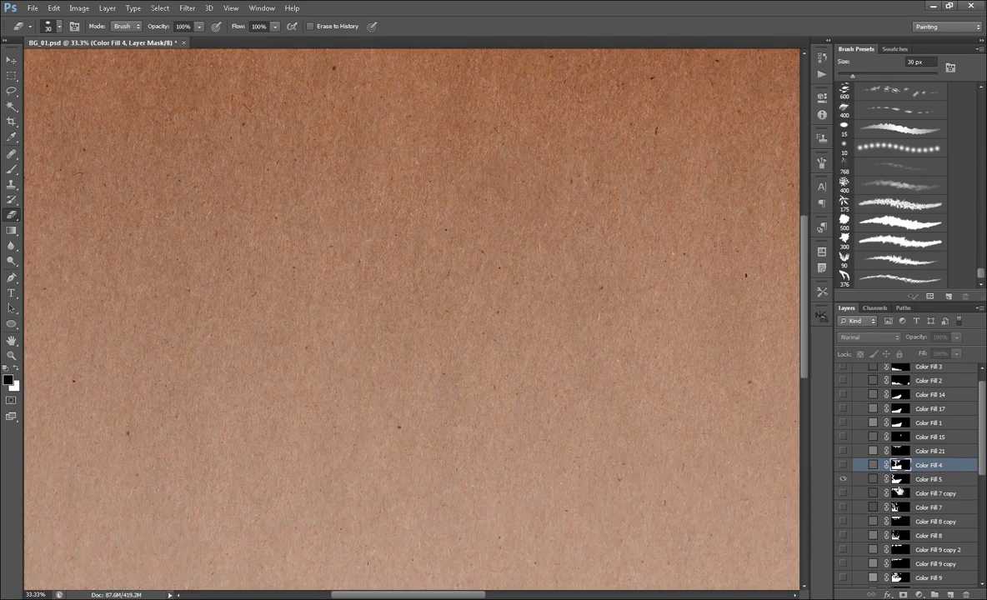
pyautogui.click(897, 480)
pyautogui.moveTo(400, 446); pyautogui.dragTo(576, 442)
pyautogui.moveTo(754, 431); pyautogui.dragTo(476, 371)
pyautogui.moveTo(291, 500); pyautogui.dragTo(550, 544)
pyautogui.moveTo(284, 363); pyautogui.dragTo(349, 521)
pyautogui.moveTo(355, 382); pyautogui.dragTo(360, 429)
# - Extend Color Fill 5's right branch into a fork reaching the canvas's top edge, using the rough tip at 50 px
pyautogui.moveTo(403, 256)
pyautogui.mouseDown()
pyautogui.moveTo(392, 306)
pyautogui.moveTo(527, 156)
pyautogui.mouseUp()
pyautogui.press(']')
pyautogui.press(']')
pyautogui.moveTo(449, 156); pyautogui.dragTo(448, 217)
pyautogui.moveTo(440, 218); pyautogui.dragTo(436, 177)
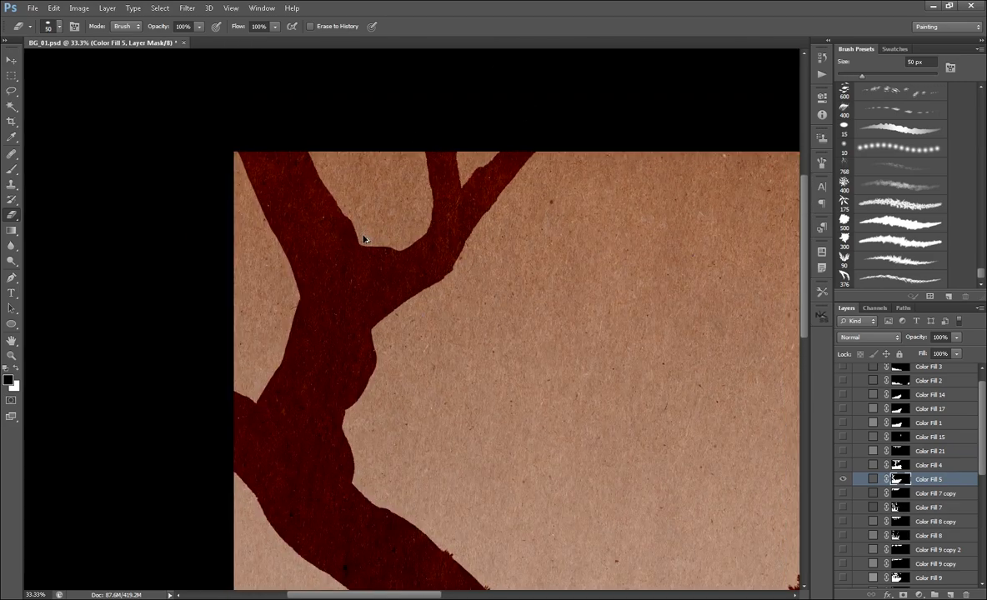
# - Carve rounder hollows into the trunk's fork and left notch on Color Fill 5's mask with the 50 px rough tip
pyautogui.press('x')
pyautogui.moveTo(358, 240)
pyautogui.mouseDown()
pyautogui.moveTo(305, 153)
pyautogui.moveTo(250, 392)
pyautogui.moveTo(236, 388)
pyautogui.mouseUp()
pyautogui.hotkey('ctrl', '-')
pyautogui.moveTo(412, 302); pyautogui.dragTo(371, 264)
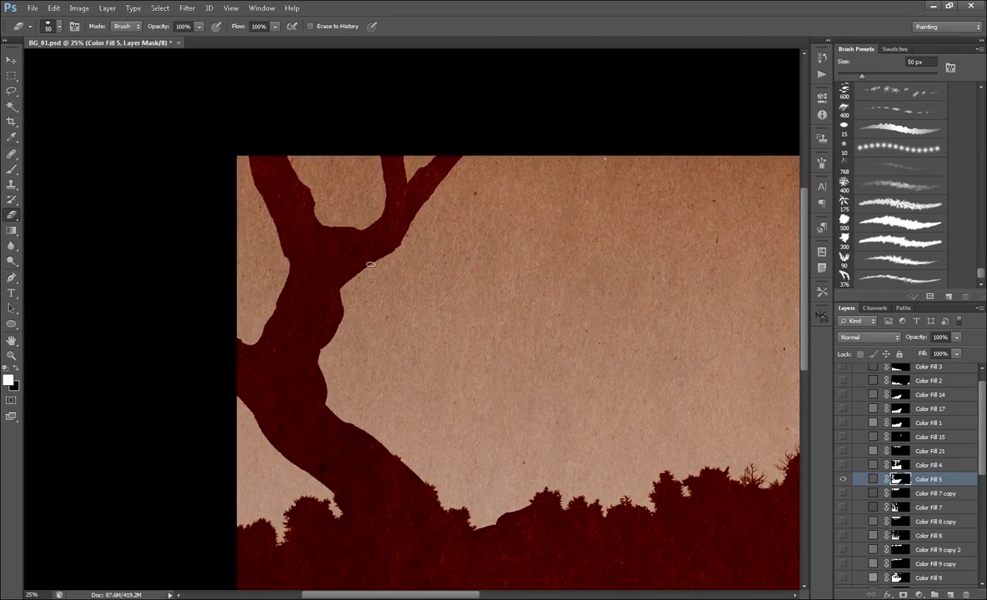
pyautogui.moveTo(640, 510); pyautogui.dragTo(401, 307)
# - Isolate Color Fill 7 and roughen the leaning trunk's bark on its mask with the 30 px rough tip
pyautogui.click(844, 479)
pyautogui.click(843, 506)
pyautogui.moveTo(487, 457)
pyautogui.mouseDown()
pyautogui.moveTo(663, 530)
pyautogui.moveTo(658, 592)
pyautogui.mouseUp()
pyautogui.click(928, 508)
pyautogui.moveTo(483, 357); pyautogui.dragTo(469, 212)
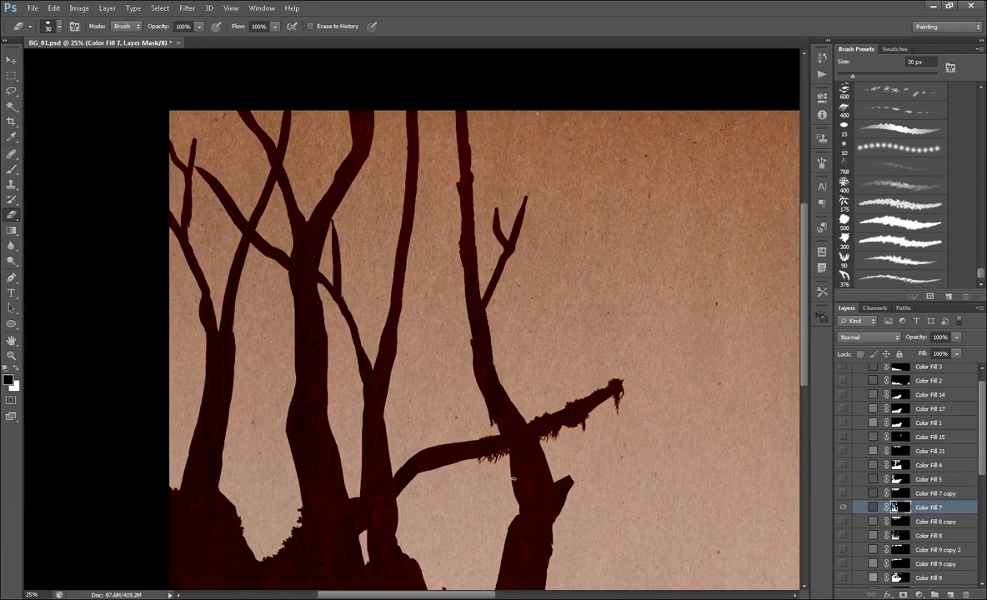
pyautogui.moveTo(513, 479); pyautogui.dragTo(517, 513)
pyautogui.moveTo(510, 525); pyautogui.dragTo(509, 451)
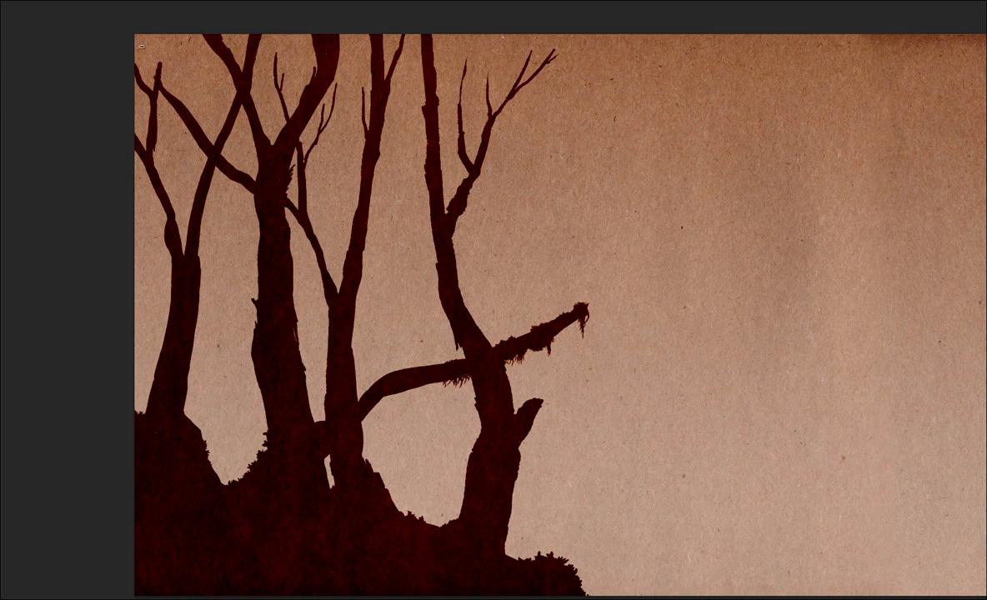
# - Refine the upper branches of the leftmost trees on Color Fill 7's mask
pyautogui.moveTo(142, 47); pyautogui.dragTo(160, 81)
pyautogui.moveTo(198, 145); pyautogui.dragTo(172, 35)
pyautogui.moveTo(183, 61); pyautogui.dragTo(176, 98)
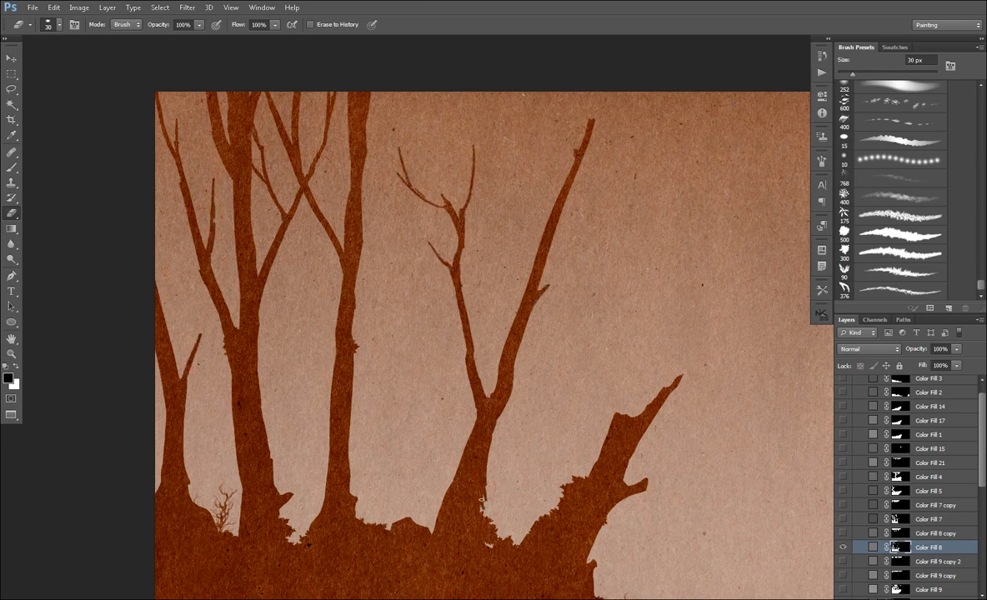
# - Refine the slanted broken trunk and surrounding outlines on Color Fill 8's mask with the rough tip at 15 and 30 px
pyautogui.moveTo(550, 474); pyautogui.dragTo(437, 347)
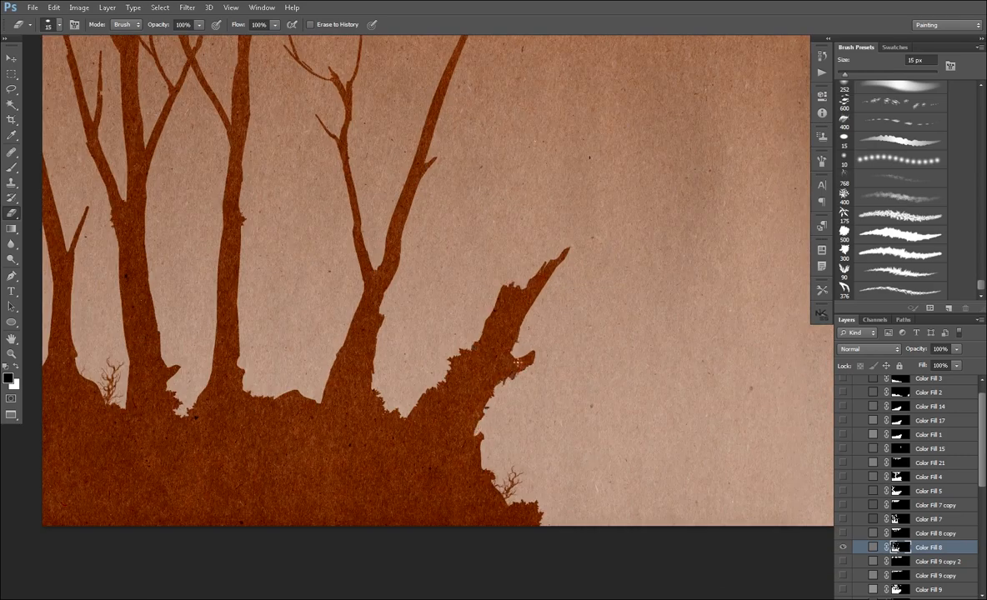
pyautogui.moveTo(518, 364); pyautogui.dragTo(496, 274)
pyautogui.press(']')
pyautogui.press(']')
pyautogui.press(']')
pyautogui.moveTo(460, 353); pyautogui.dragTo(467, 390)
pyautogui.moveTo(576, 383); pyautogui.dragTo(659, 469)
pyautogui.moveTo(272, 314)
pyautogui.mouseDown()
pyautogui.moveTo(208, 301)
pyautogui.moveTo(198, 392)
pyautogui.moveTo(273, 325)
pyautogui.mouseUp()
pyautogui.press('x')
# - Isolate Color Fill 9 and refine its trunks, branches and ground outline on the mask with the 30 px rough tip
pyautogui.moveTo(980, 477); pyautogui.dragTo(981, 516)
pyautogui.click(843, 455)
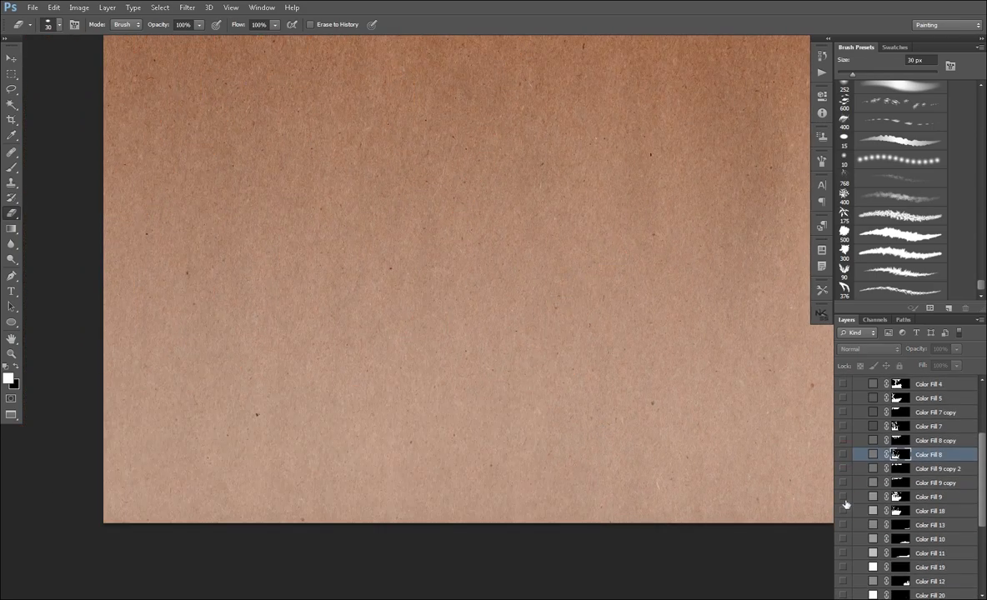
pyautogui.click(842, 511)
pyautogui.moveTo(663, 457); pyautogui.dragTo(658, 503)
pyautogui.click(900, 497)
pyautogui.moveTo(551, 350); pyautogui.dragTo(553, 438)
pyautogui.press('x')
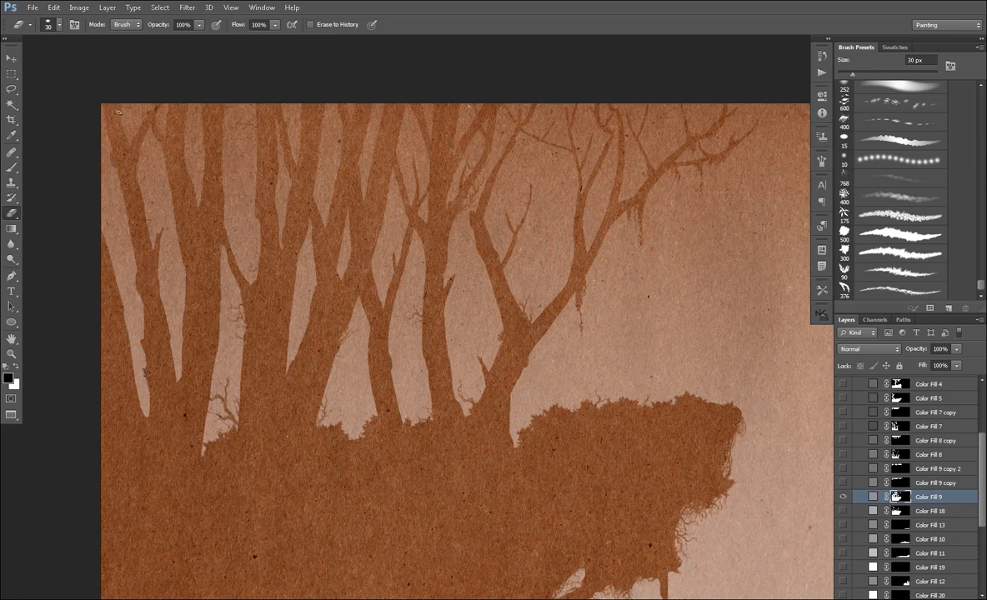
pyautogui.moveTo(667, 517); pyautogui.dragTo(655, 330)
pyautogui.press('x')
pyautogui.moveTo(658, 395); pyautogui.dragTo(615, 465)
# - Show Color Fill 18 in place of Color Fill 9 and select its mask
pyautogui.click(843, 497)
pyautogui.click(843, 510)
pyautogui.click(900, 511)
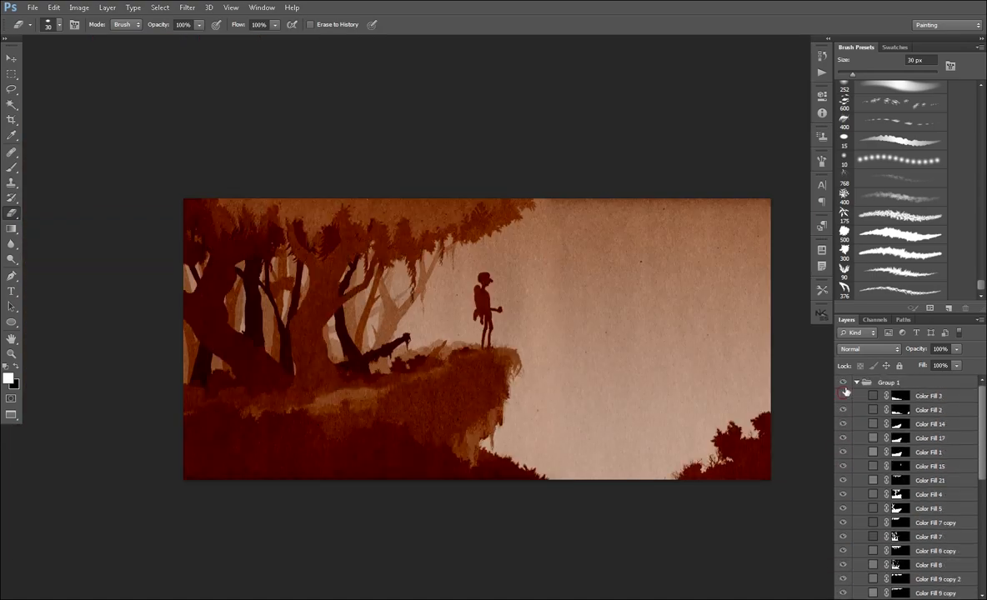
# - Darken Color Fill 4's grey fill slightly and open Color Fill 5's fill color for editing
pyautogui.scroll(-1, 908, 484)
pyautogui.doubleClick(896, 459)
pyautogui.moveTo(700, 223)
pyautogui.mouseDown()
pyautogui.moveTo(756, 221)
pyautogui.moveTo(705, 232)
pyautogui.mouseUp()
pyautogui.press('Return')
pyautogui.press('e')
pyautogui.doubleClick(873, 473)
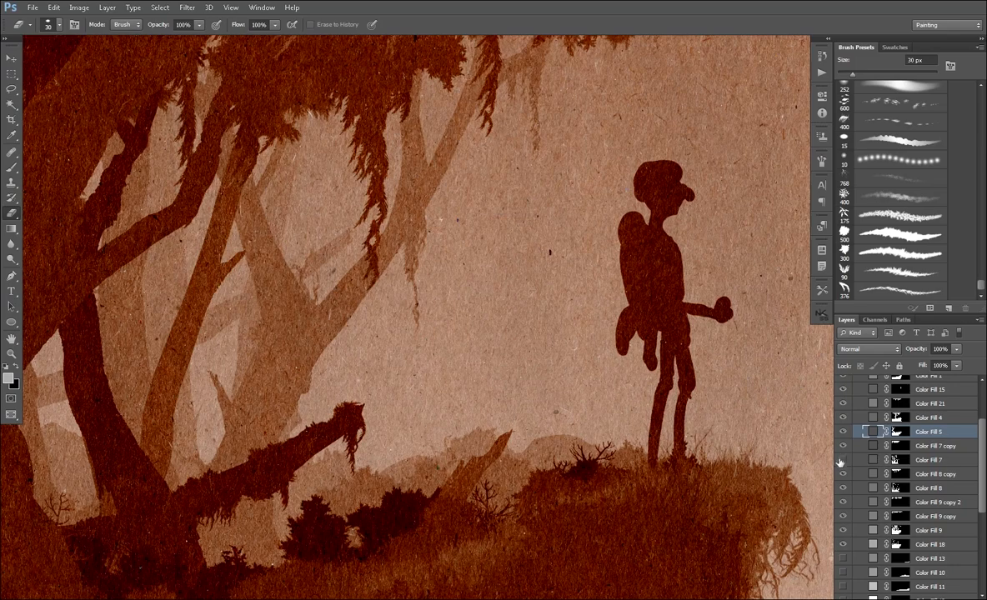
# - Roughen the forked trunk and its long diagonal branch on Color Fill 9's mask with the 30 px eraser tip
pyautogui.click(840, 460)
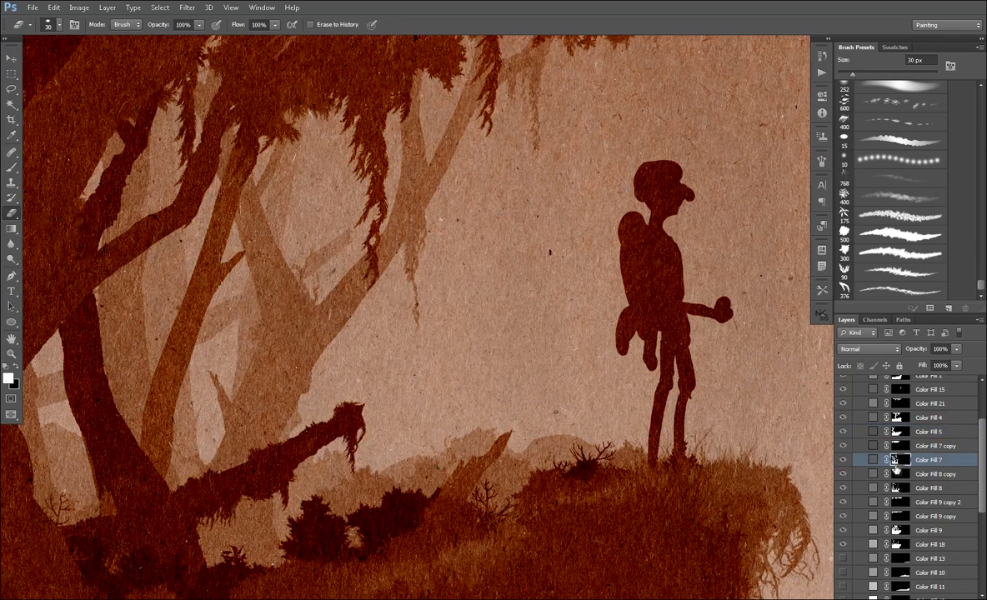
pyautogui.click(896, 530)
pyautogui.press('x')
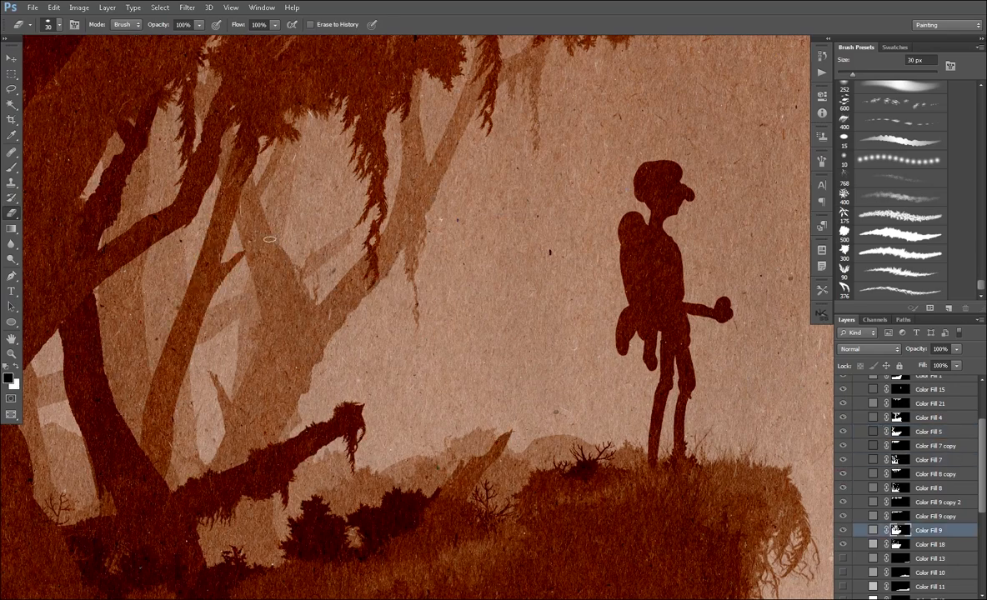
pyautogui.press('x')
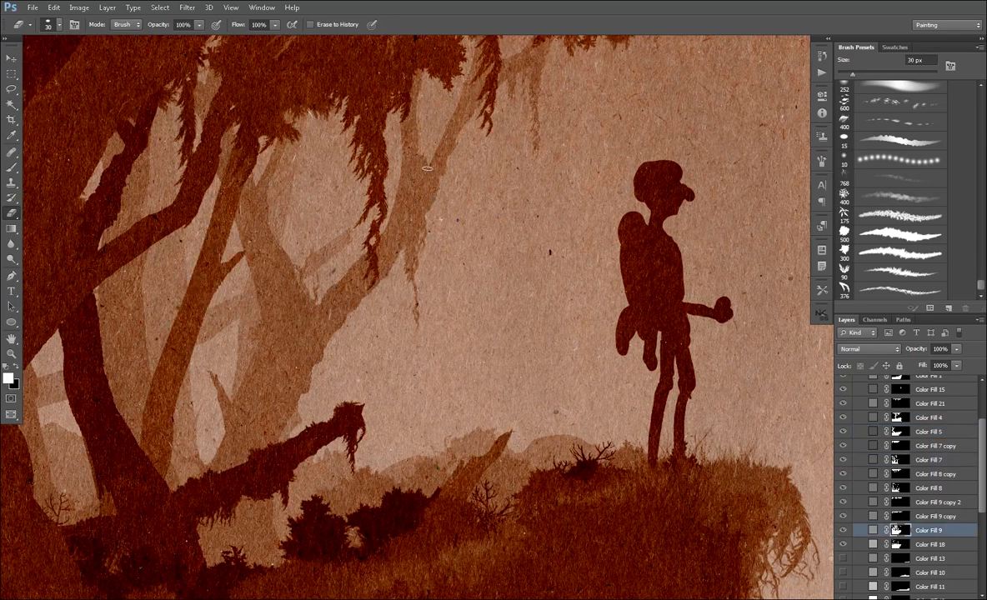
# - Switch from Color Fill 9 to Color Fill 8's mask, and roughen the leaning trunks on isolated Color Fill 18's mask with a 50 px eraser tip
pyautogui.click(917, 487)
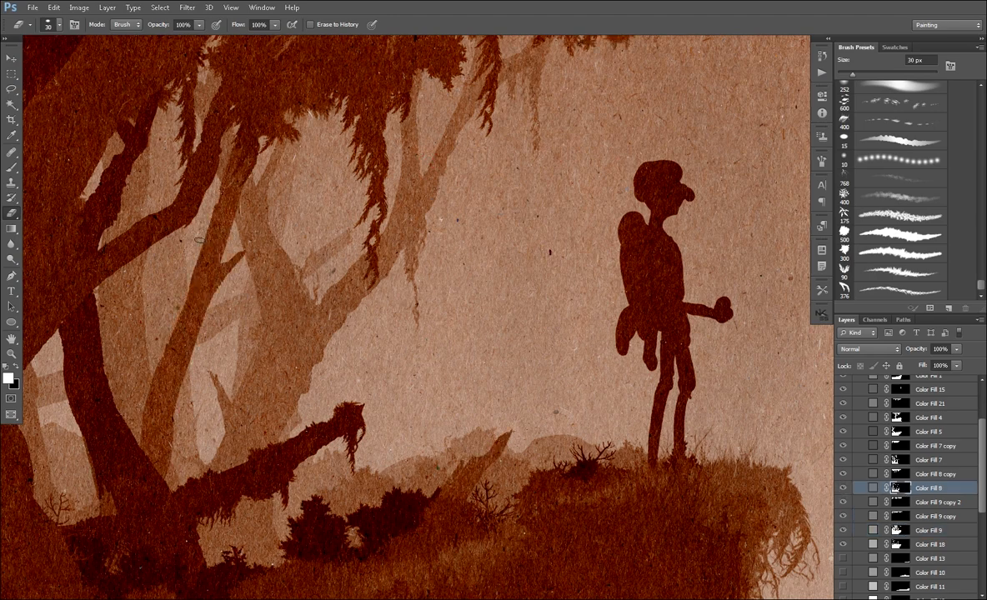
pyautogui.press('x')
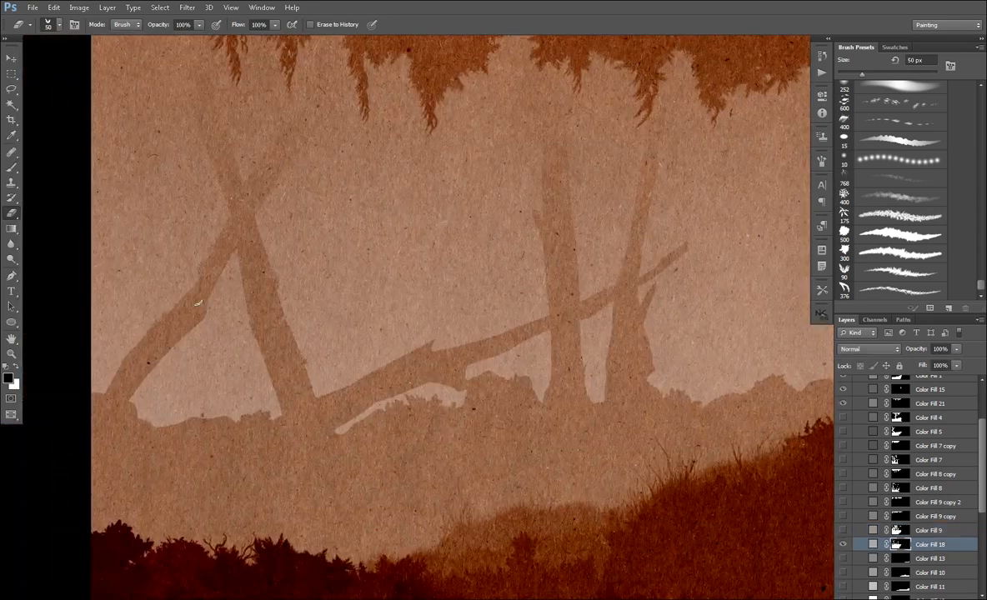
pyautogui.moveTo(151, 326); pyautogui.dragTo(133, 396)
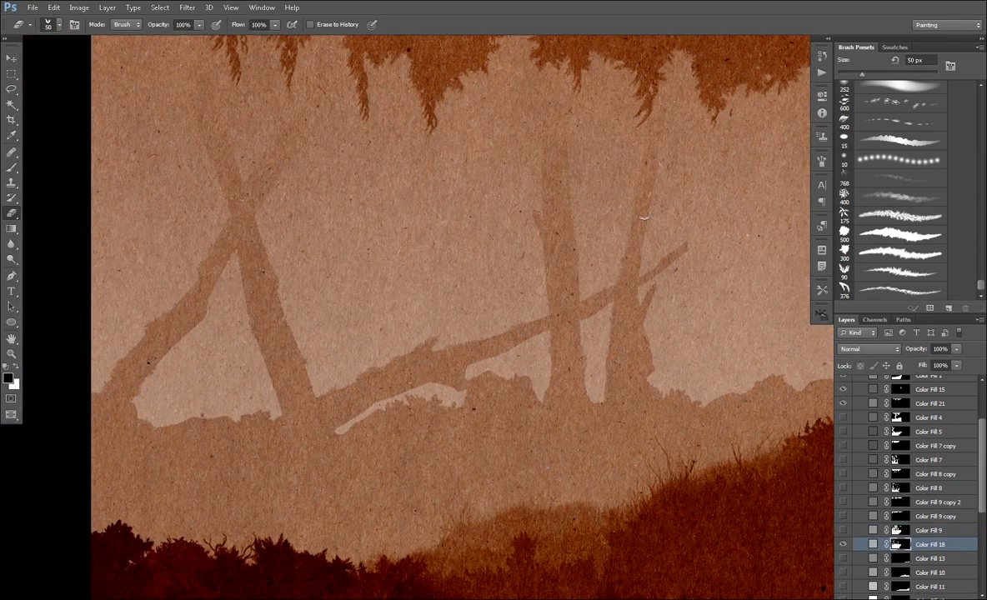